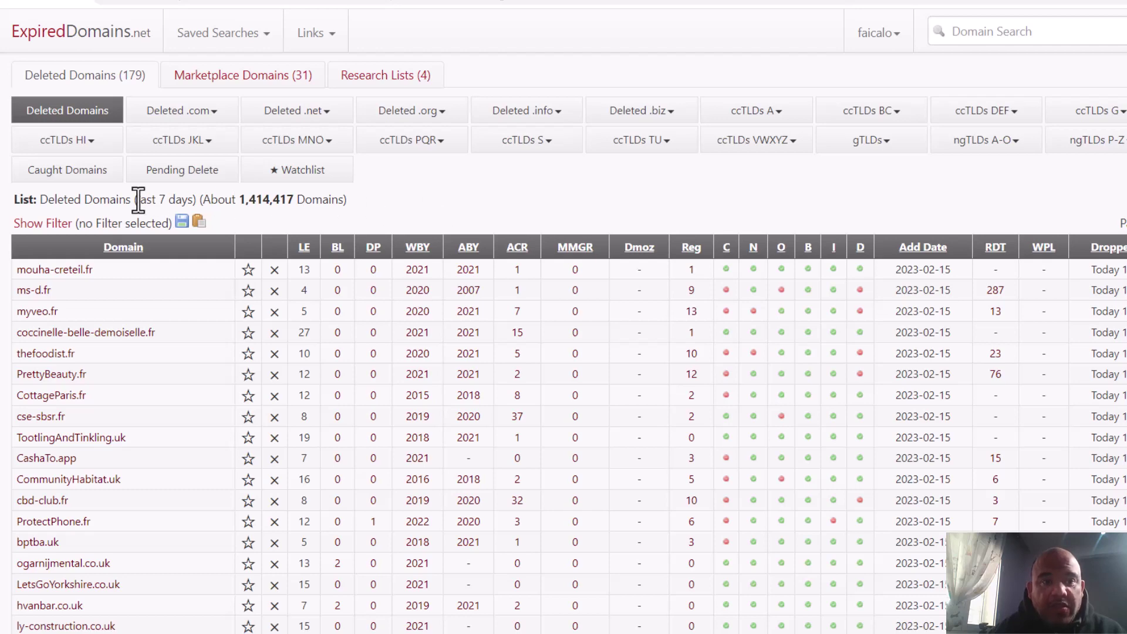
Step: Show the deleted-domain filters and enable 'only with Alexa Rank' under Common SEO
{"action": "left_click", "coordinate": [34, 224]}
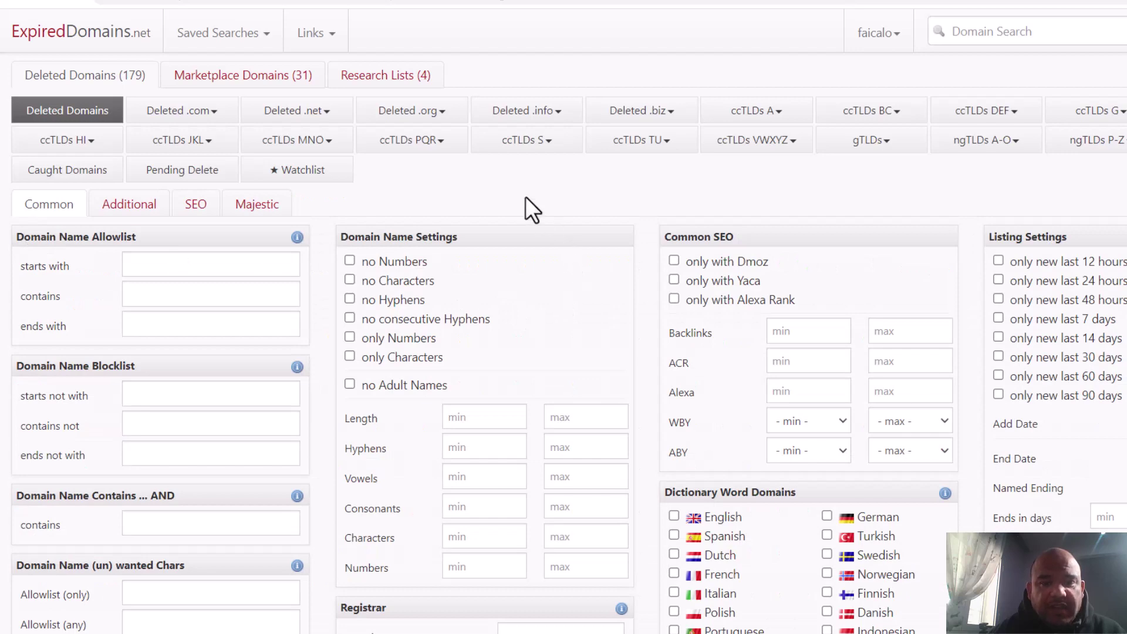
{"action": "scroll", "coordinate": [526, 199], "scroll_direction": "down", "scroll_amount": 2}
{"action": "scroll", "coordinate": [526, 196], "scroll_direction": "down", "scroll_amount": 2}
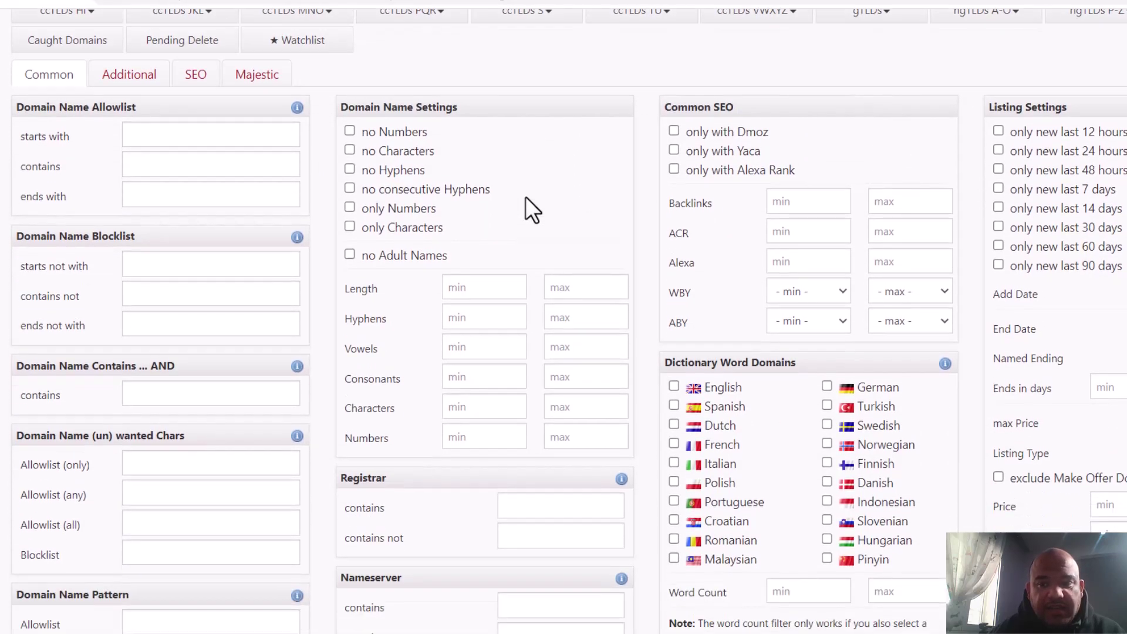
{"action": "scroll", "coordinate": [526, 196], "scroll_direction": "up", "scroll_amount": 2}
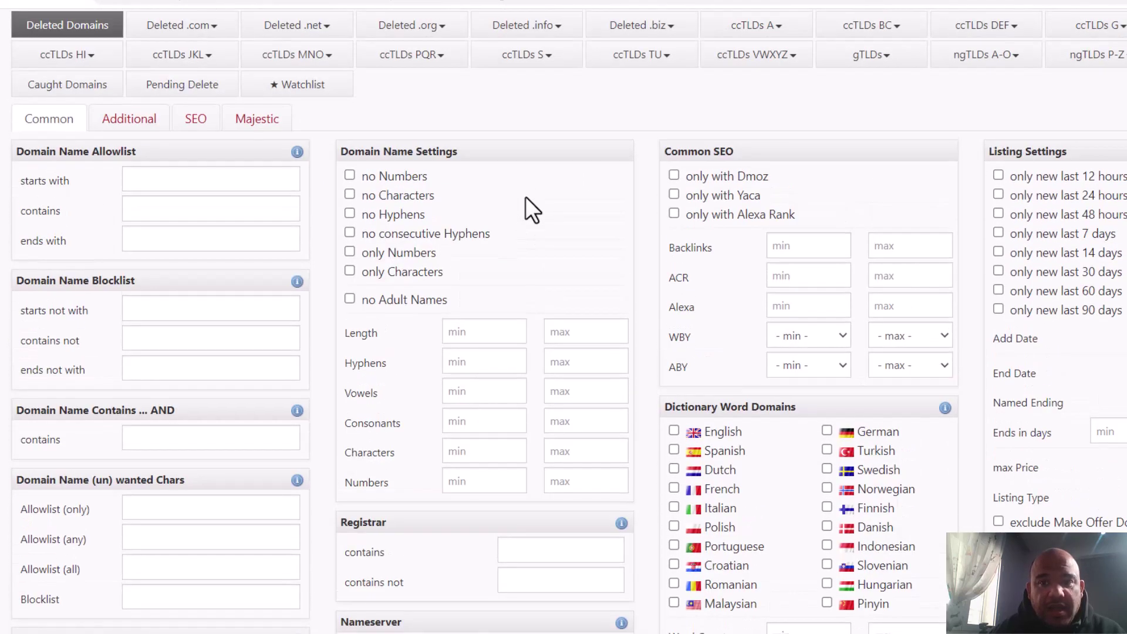
{"action": "left_click", "coordinate": [673, 214]}
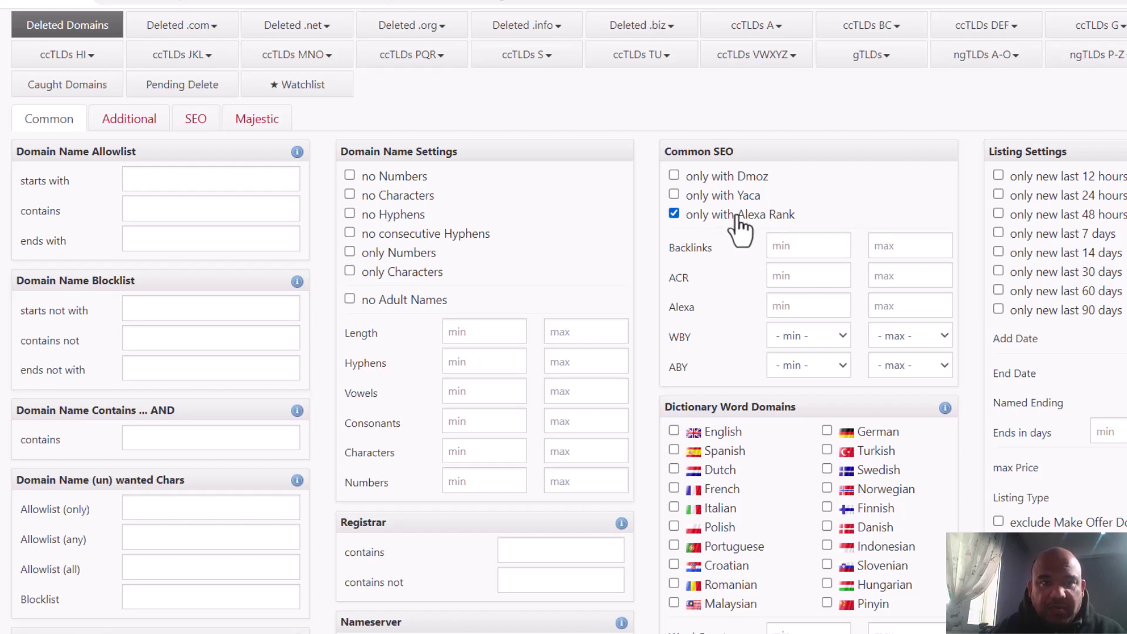
Step: Set the minimum backlinks to 400 and the minimum ACR to 200
{"action": "left_click", "coordinate": [788, 246]}
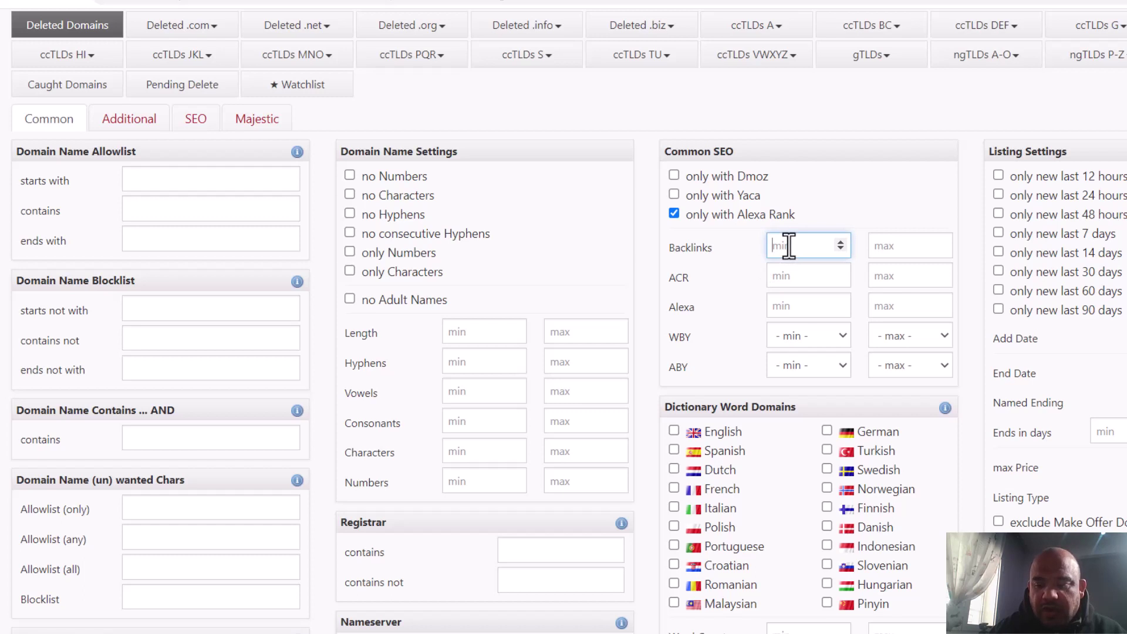
{"action": "type", "text": "400"}
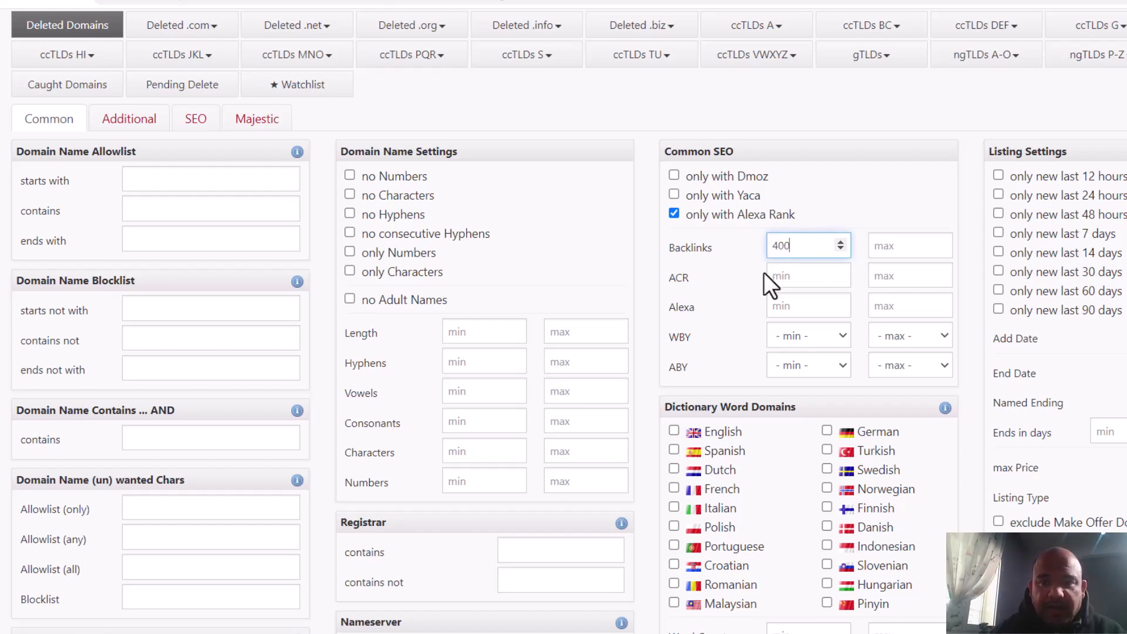
{"action": "left_click", "coordinate": [783, 276]}
{"action": "type", "text": "200"}
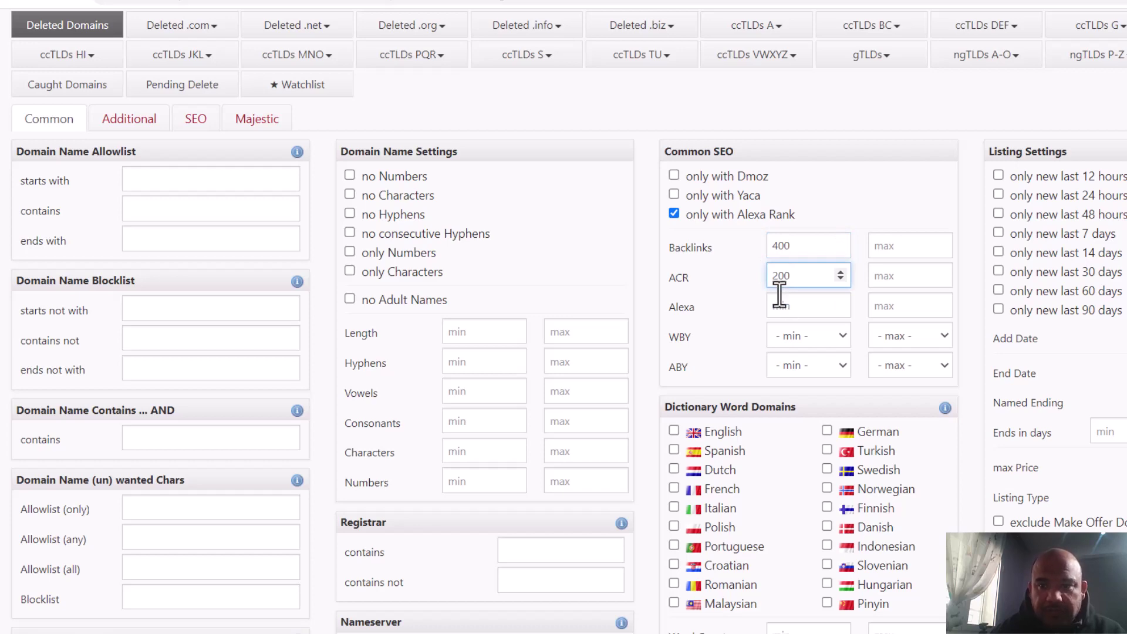
Step: Restrict results to available domains only, with a maximum name length of 9
{"action": "scroll", "coordinate": [757, 304], "scroll_direction": "down", "scroll_amount": 4}
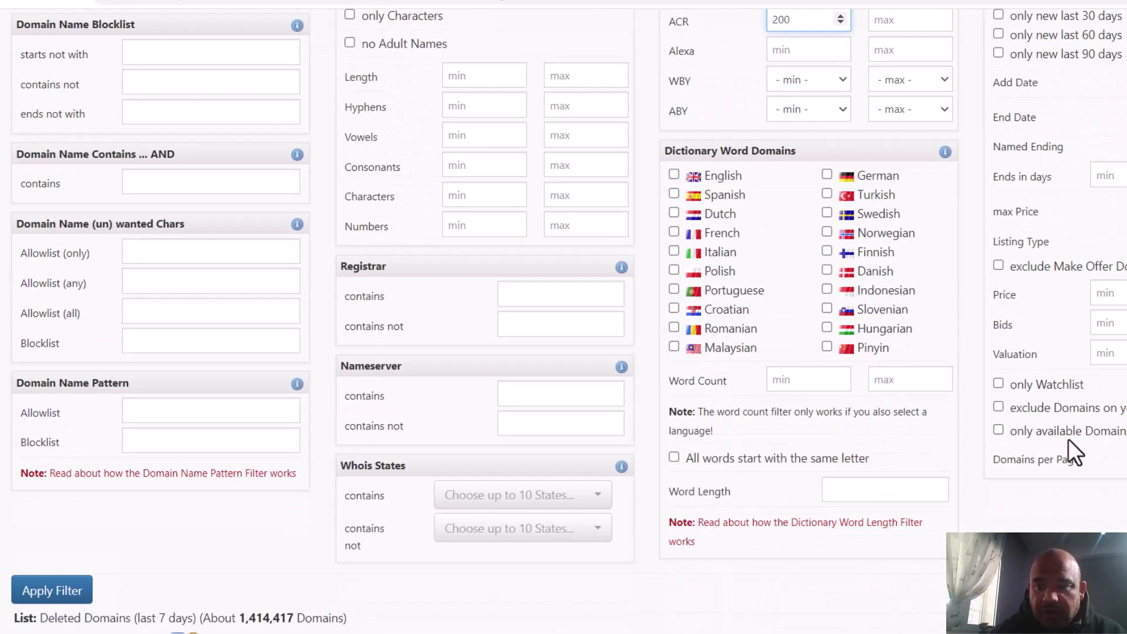
{"action": "left_click", "coordinate": [1042, 431]}
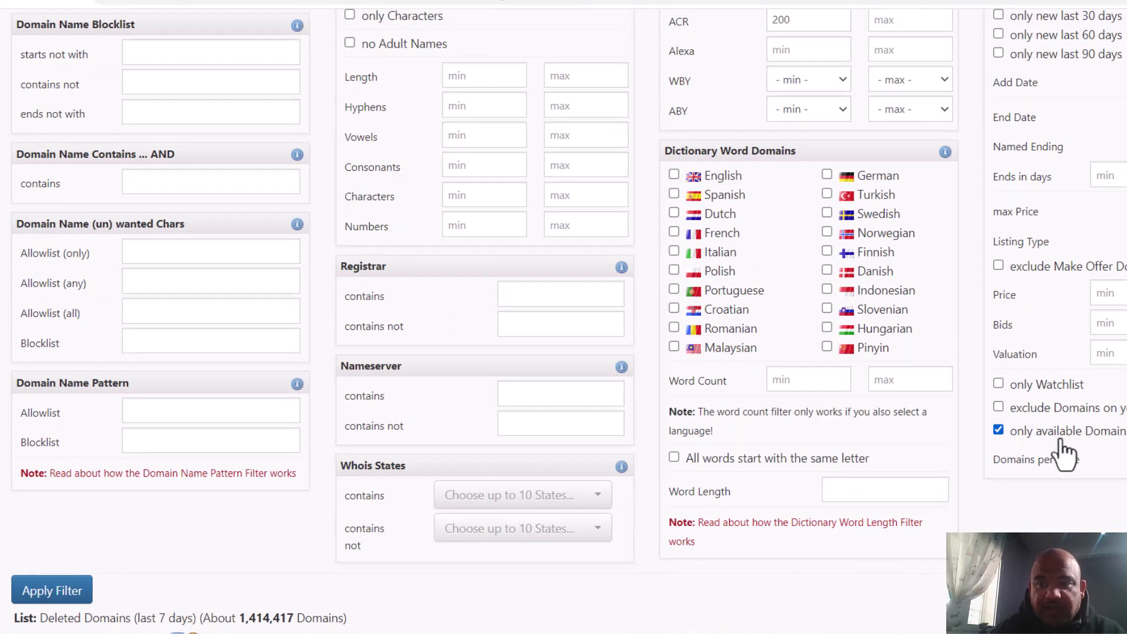
{"action": "scroll", "coordinate": [535, 338], "scroll_direction": "up", "scroll_amount": 4}
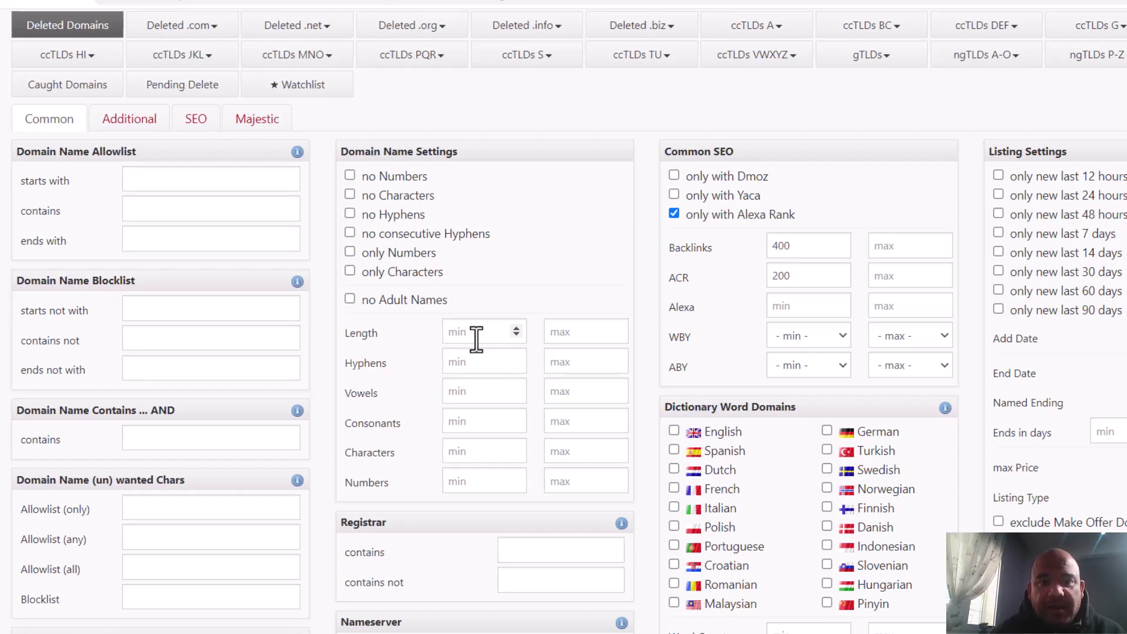
{"action": "left_click", "coordinate": [564, 339]}
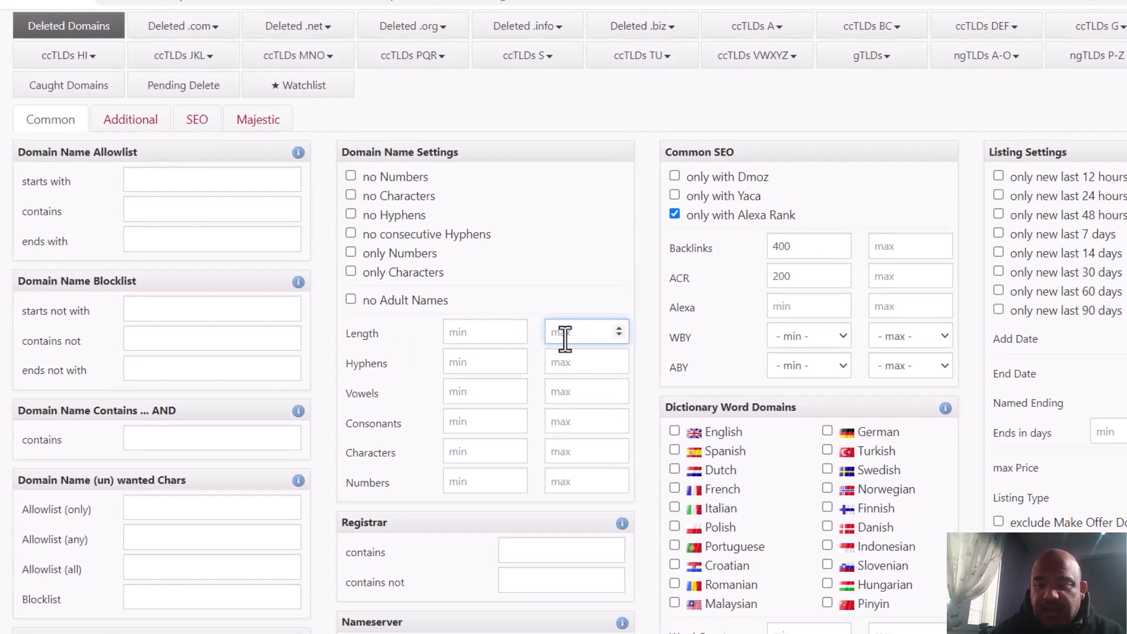
{"action": "type", "text": "9"}
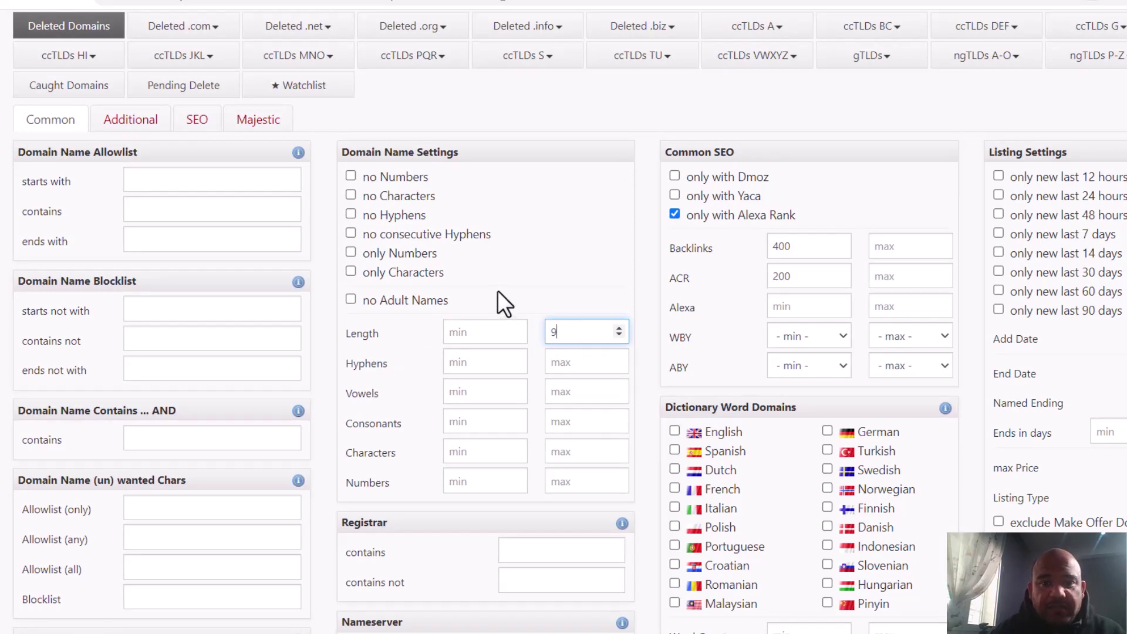
{"action": "scroll", "coordinate": [498, 290], "scroll_direction": "down", "scroll_amount": 5}
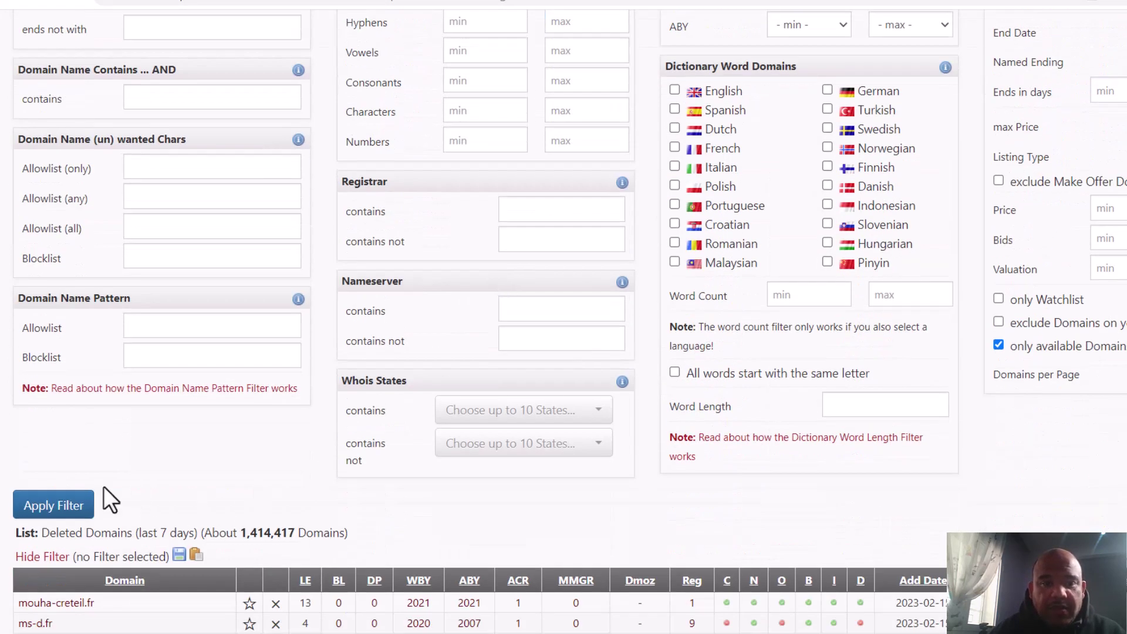
Step: Apply the filters and review the 13 resulting deleted domains
{"action": "left_click", "coordinate": [78, 506]}
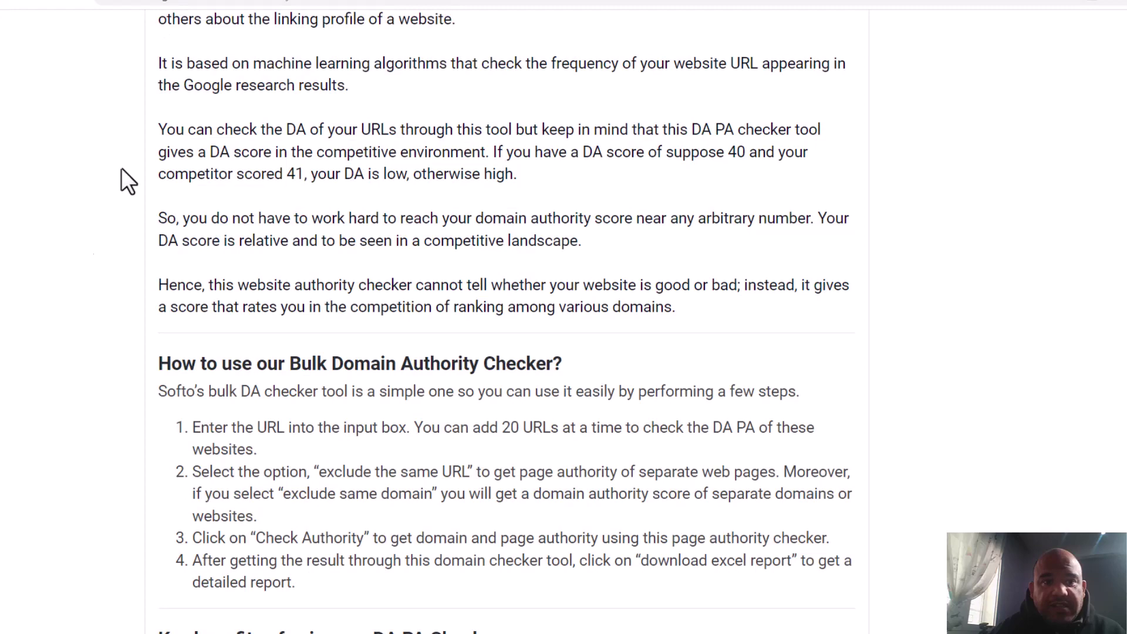
{"action": "scroll", "coordinate": [76, 256], "scroll_direction": "up", "scroll_amount": 15}
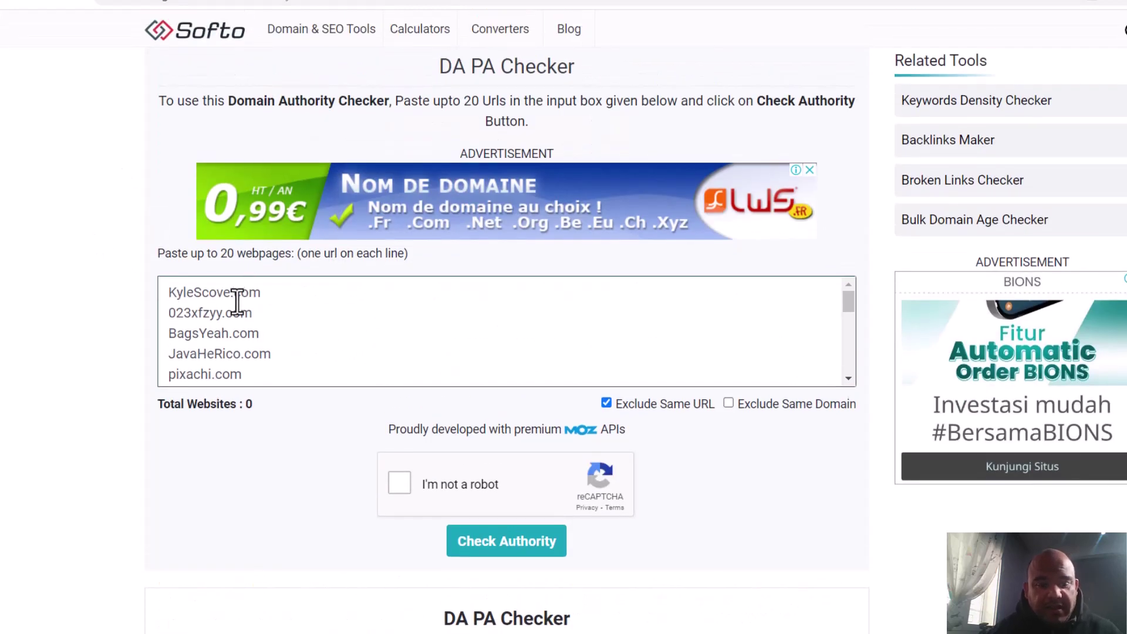
Step: Replace the URL box with the 13 filtered domains, pass reCAPTCHA, and run Check Authority
{"action": "key", "text": "ctrl+a"}
{"action": "key", "text": "BackSpace"}
{"action": "key", "text": "ctrl+v"}
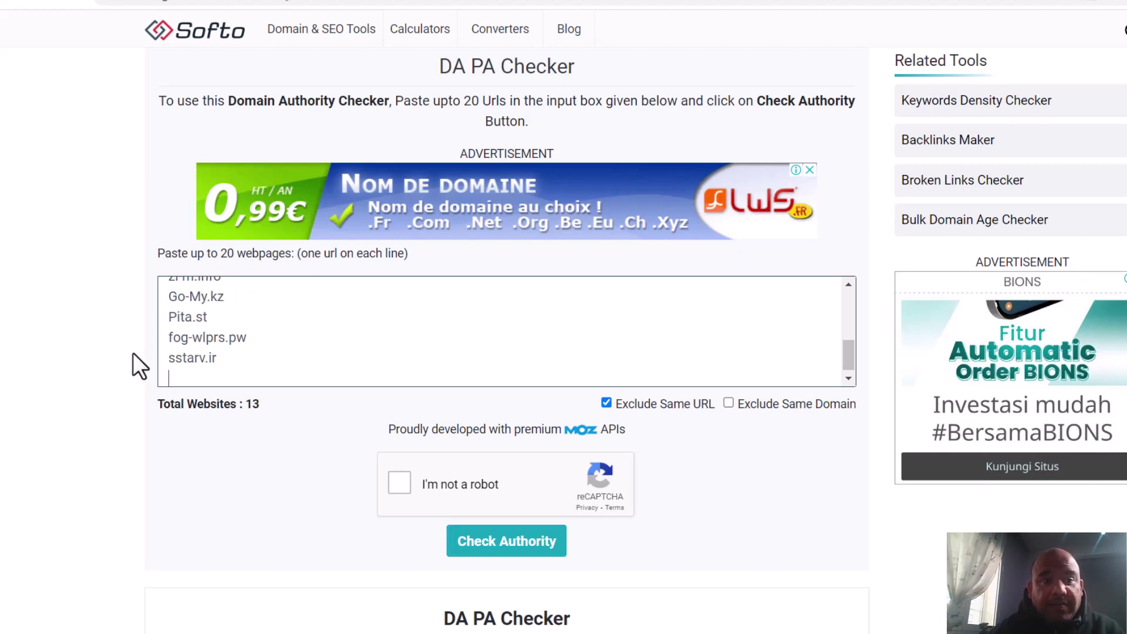
{"action": "left_click", "coordinate": [393, 479]}
{"action": "left_click", "coordinate": [496, 525]}
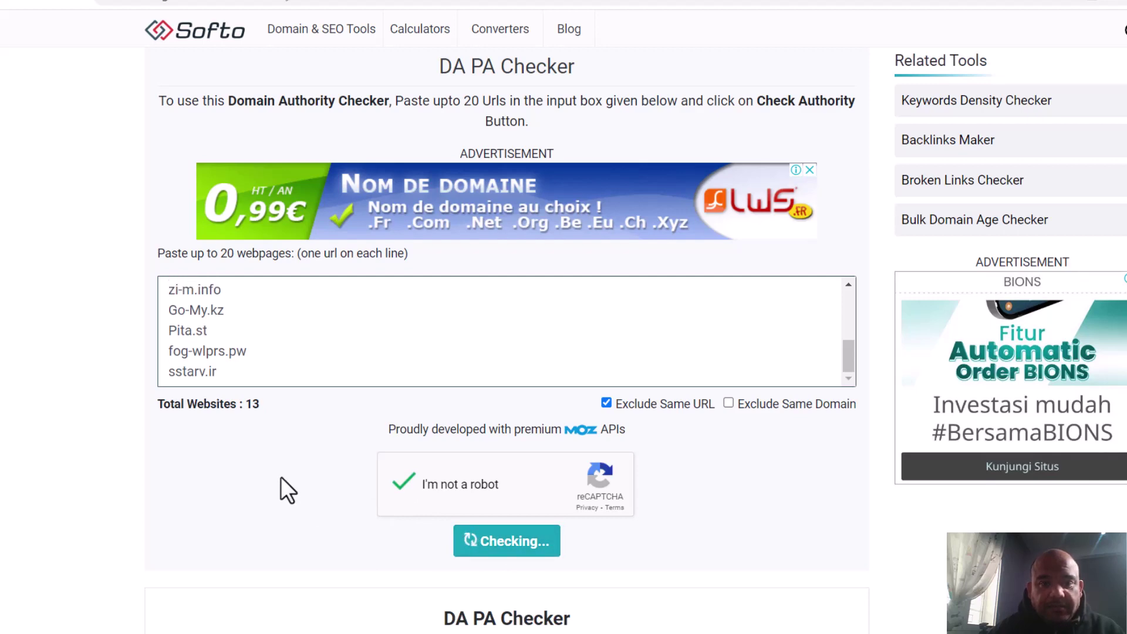
{"action": "scroll", "coordinate": [281, 477], "scroll_direction": "down", "scroll_amount": 4}
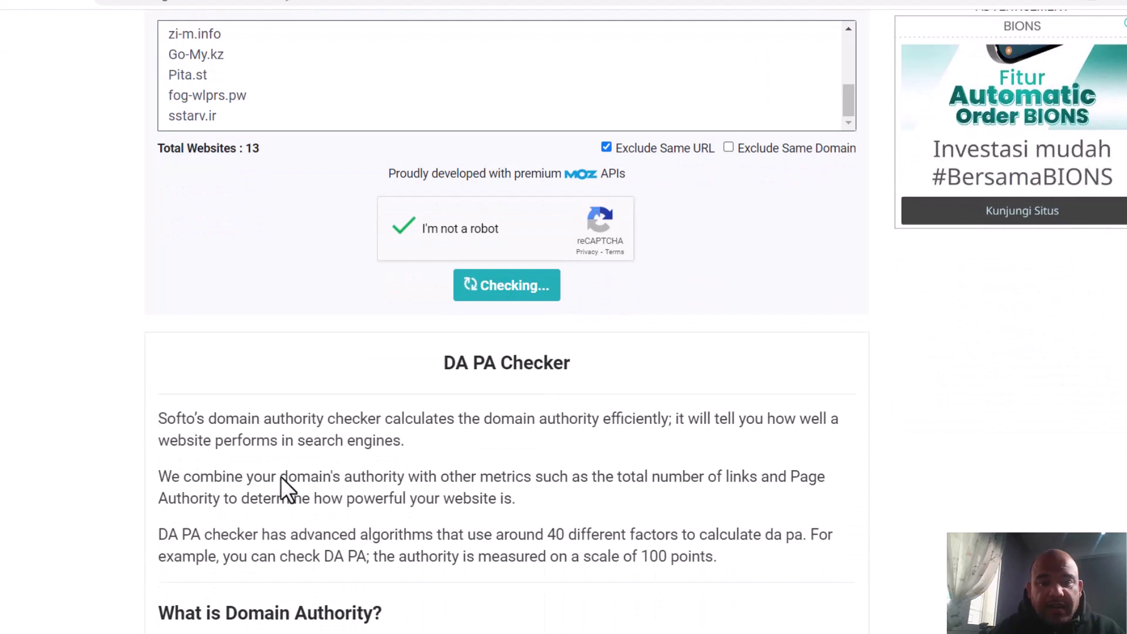
Step: Scroll through the 13 domains' DA, PA, SS and MR results, pointing out the SS column
{"action": "scroll", "coordinate": [281, 477], "scroll_direction": "down", "scroll_amount": 4}
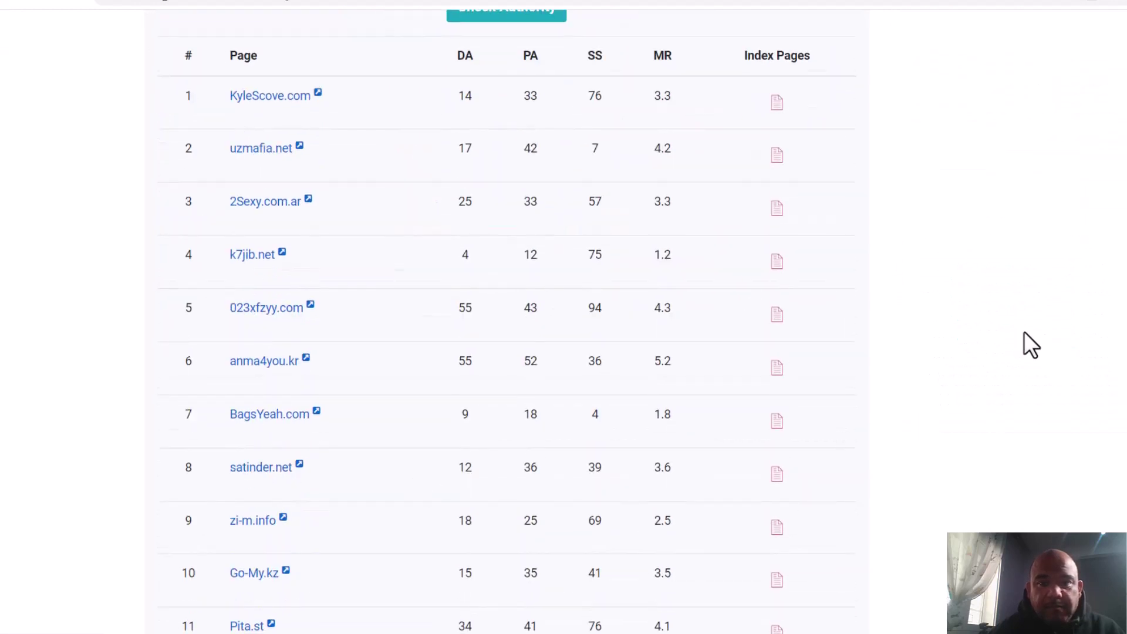
{"action": "scroll", "coordinate": [952, 310], "scroll_direction": "up", "scroll_amount": 2}
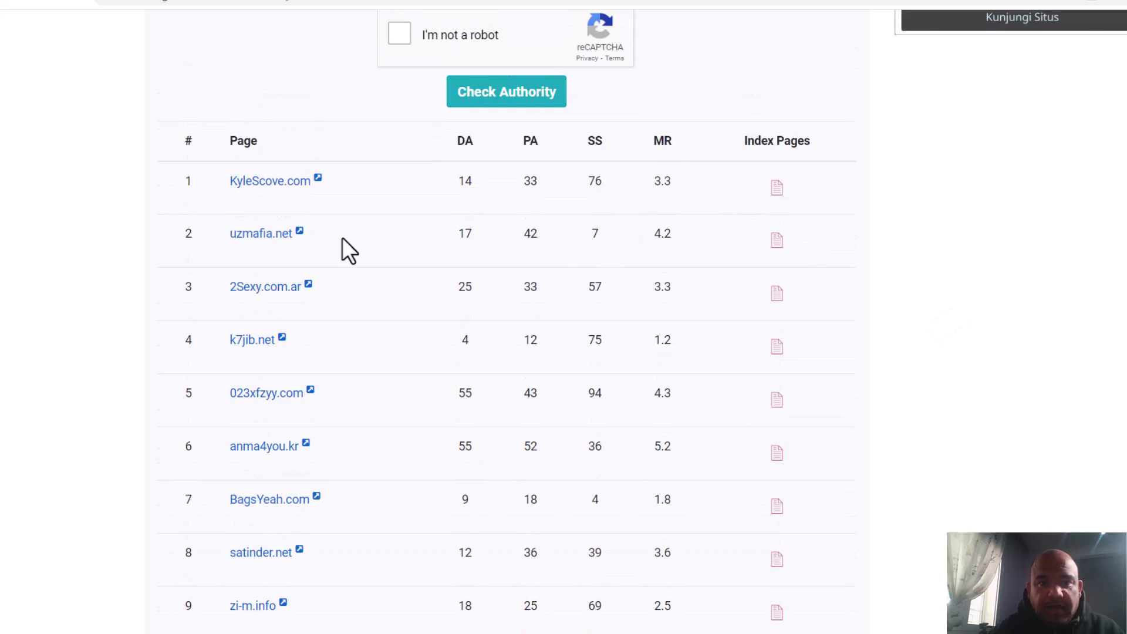
{"action": "scroll", "coordinate": [188, 200], "scroll_direction": "down", "scroll_amount": 7}
{"action": "scroll", "coordinate": [188, 200], "scroll_direction": "up", "scroll_amount": 4}
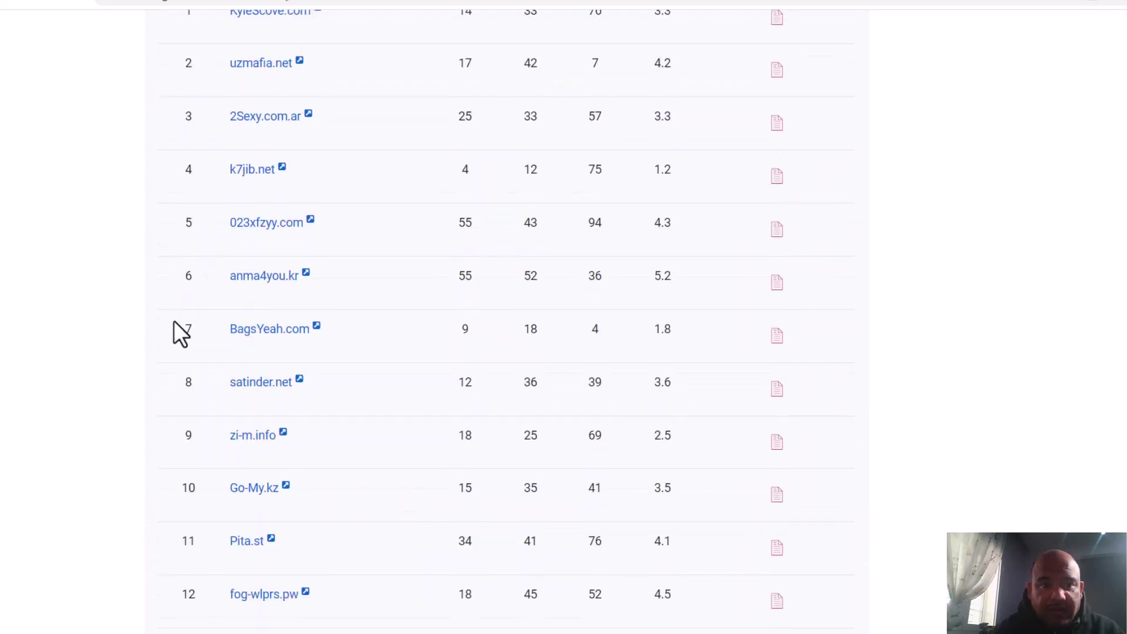
{"action": "scroll", "coordinate": [172, 317], "scroll_direction": "up", "scroll_amount": 2}
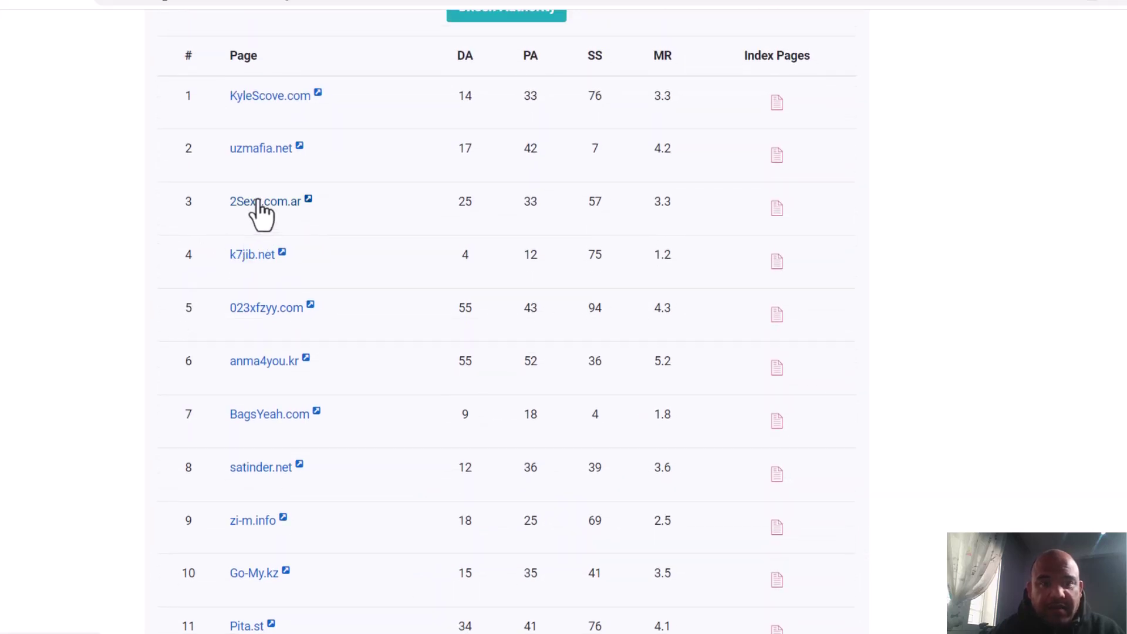
{"action": "scroll", "coordinate": [166, 232], "scroll_direction": "up", "scroll_amount": 2}
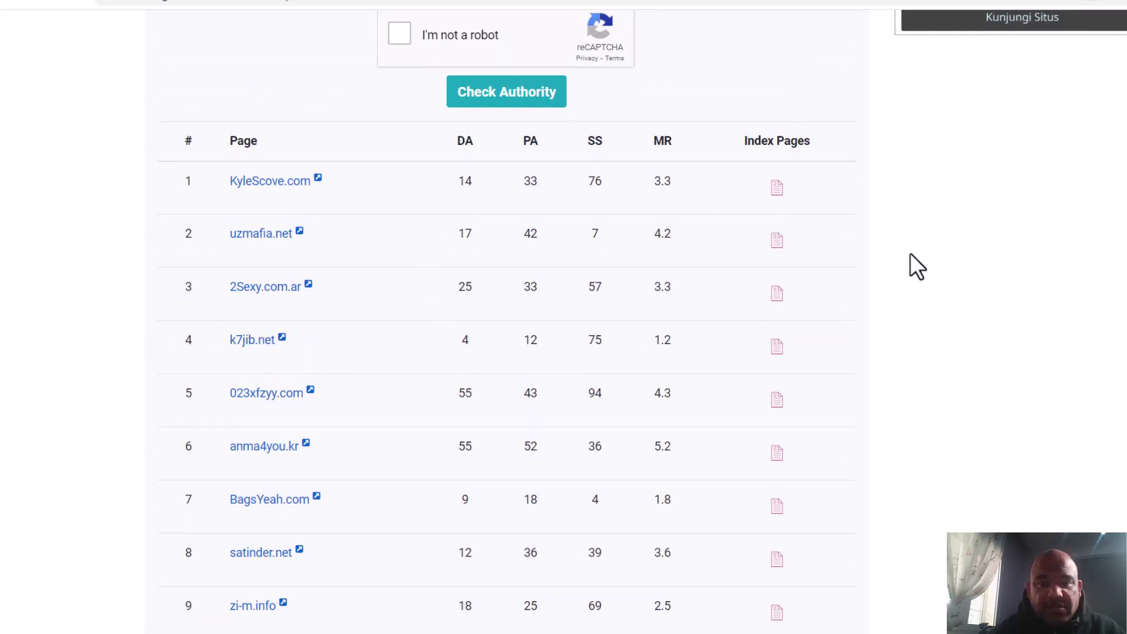
{"action": "scroll", "coordinate": [911, 256], "scroll_direction": "down", "scroll_amount": 4}
{"action": "scroll", "coordinate": [911, 256], "scroll_direction": "up", "scroll_amount": 2}
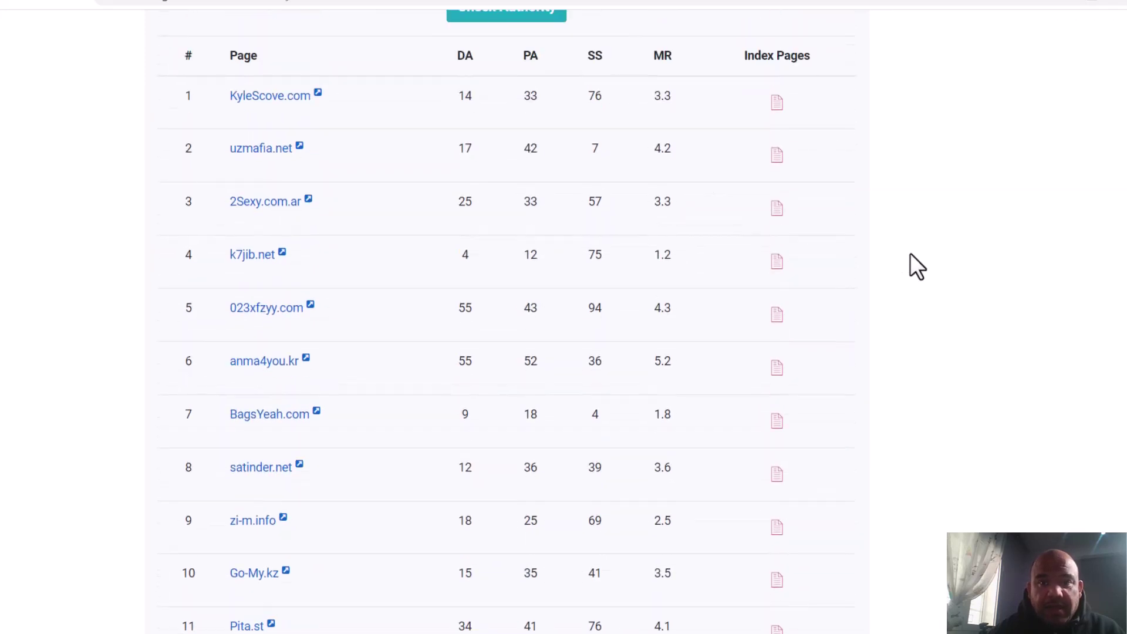
{"action": "scroll", "coordinate": [794, 213], "scroll_direction": "up", "scroll_amount": 2}
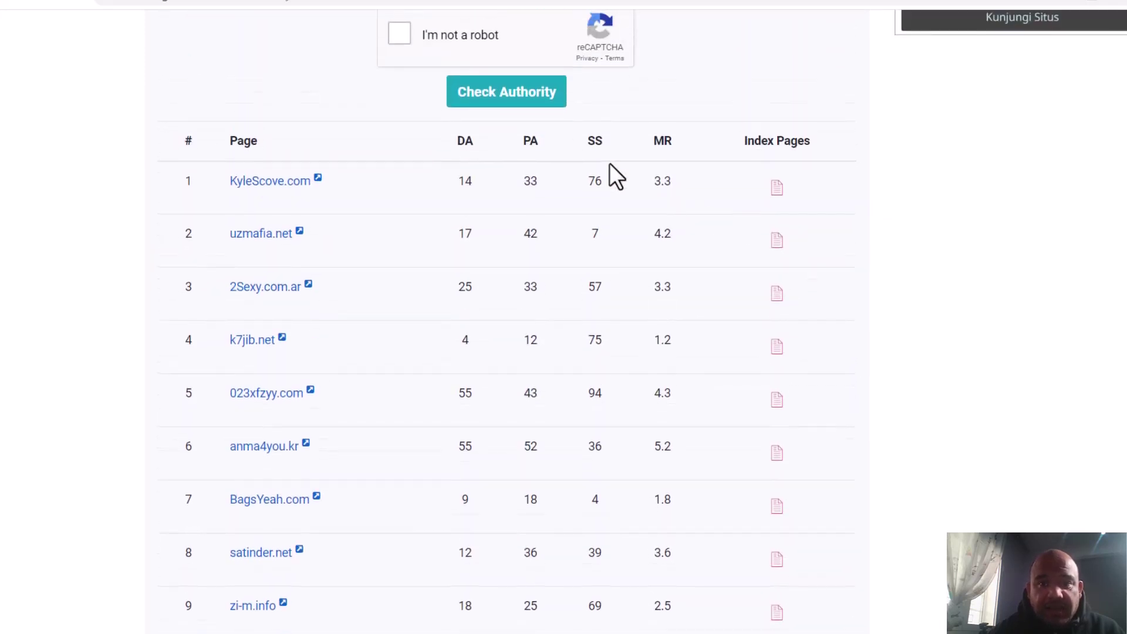
{"action": "double_click", "coordinate": [594, 141]}
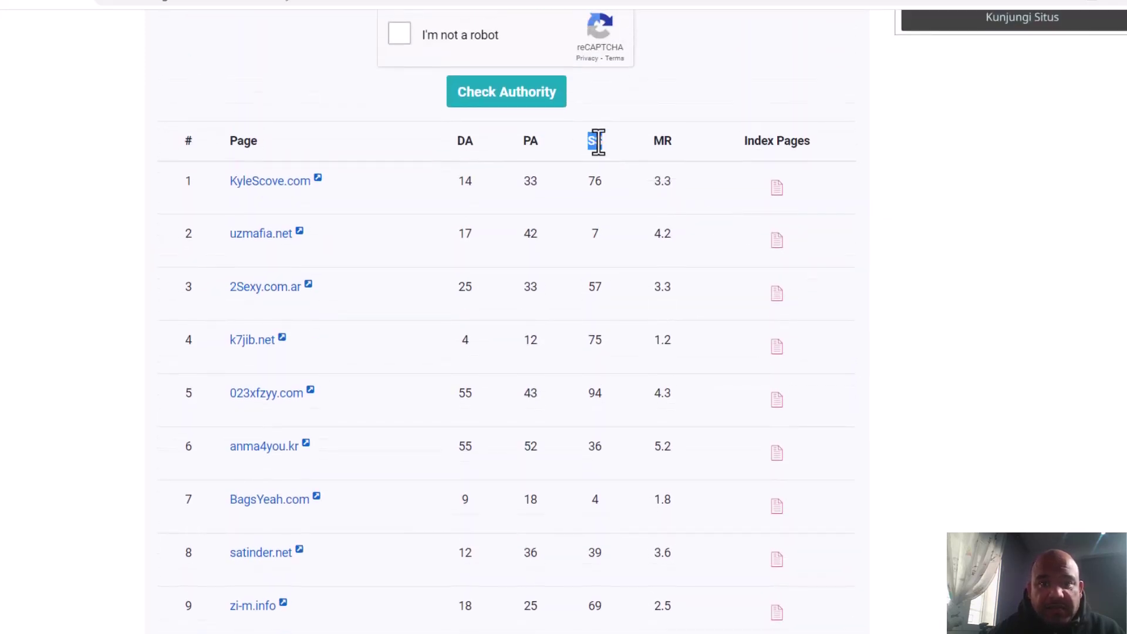
{"action": "scroll", "coordinate": [616, 253], "scroll_direction": "down", "scroll_amount": 2}
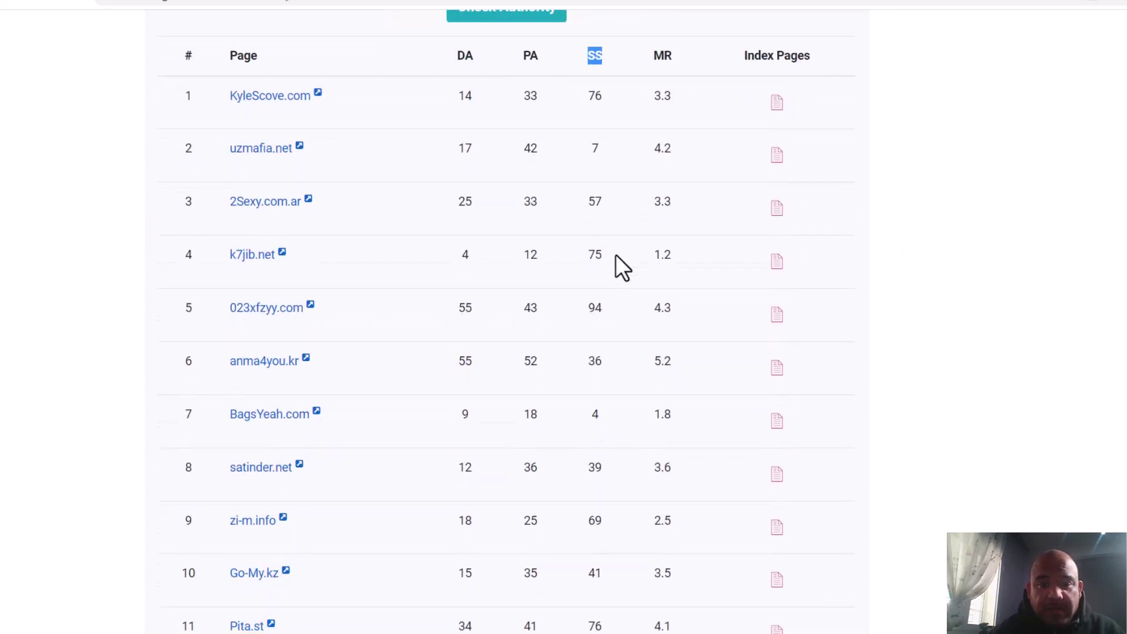
{"action": "scroll", "coordinate": [615, 254], "scroll_direction": "down", "scroll_amount": 3}
{"action": "scroll", "coordinate": [615, 255], "scroll_direction": "up", "scroll_amount": 2}
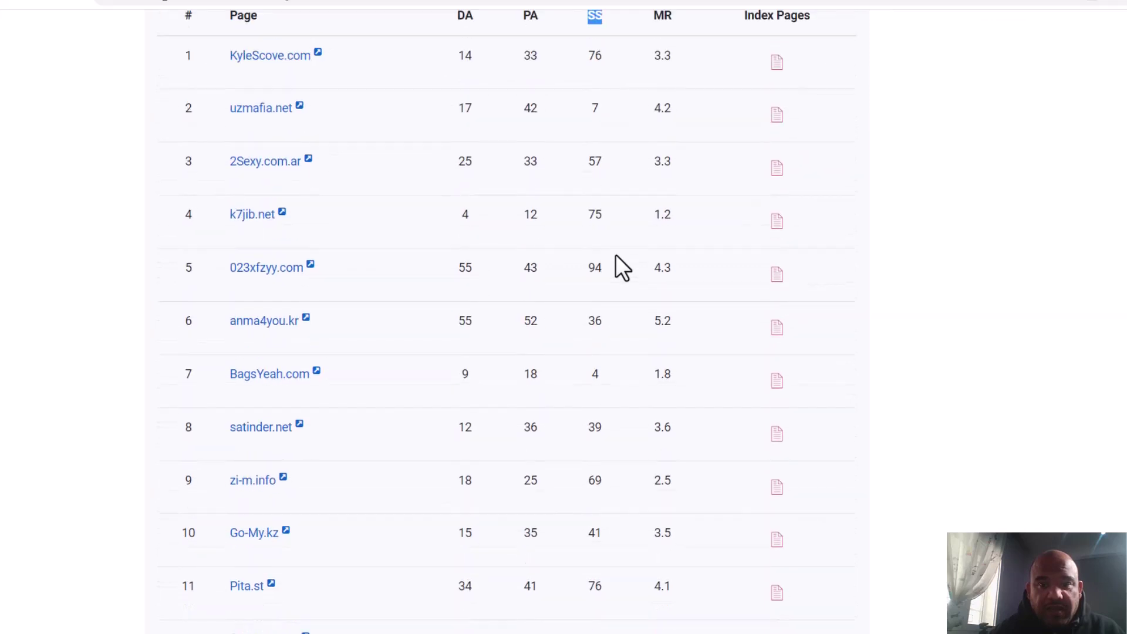
{"action": "scroll", "coordinate": [612, 156], "scroll_direction": "up", "scroll_amount": 5}
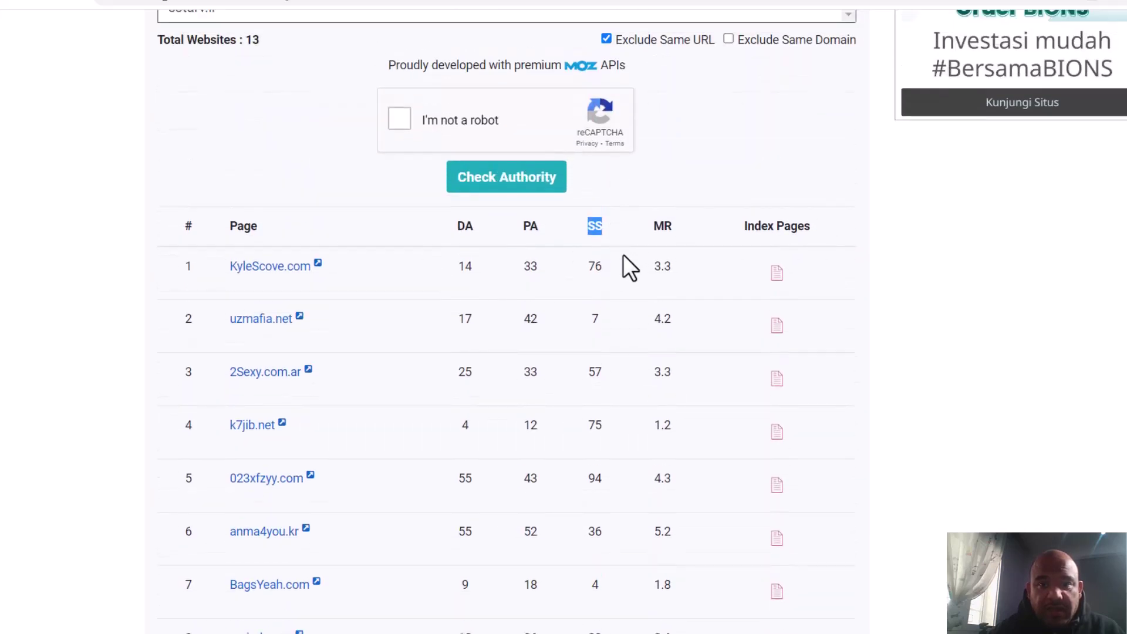
Step: Highlight KyleScove.com's SS of 76 and uzmafia.net's spam score and MR
{"action": "left_click_drag", "start_coordinate": [442, 267], "coordinate": [671, 269]}
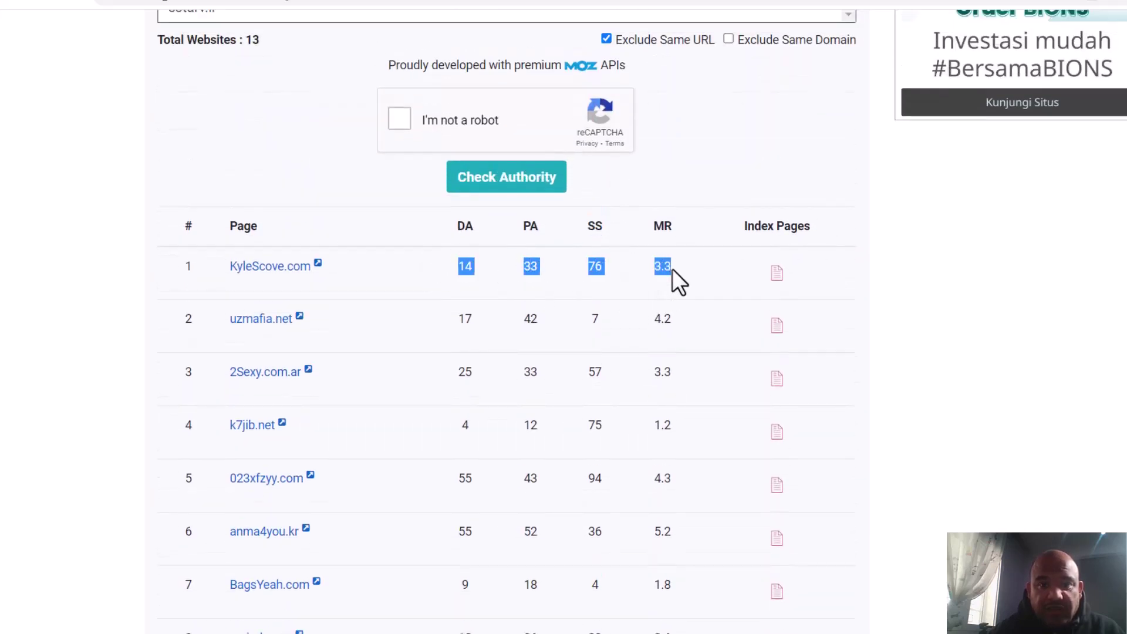
{"action": "left_click", "coordinate": [604, 267]}
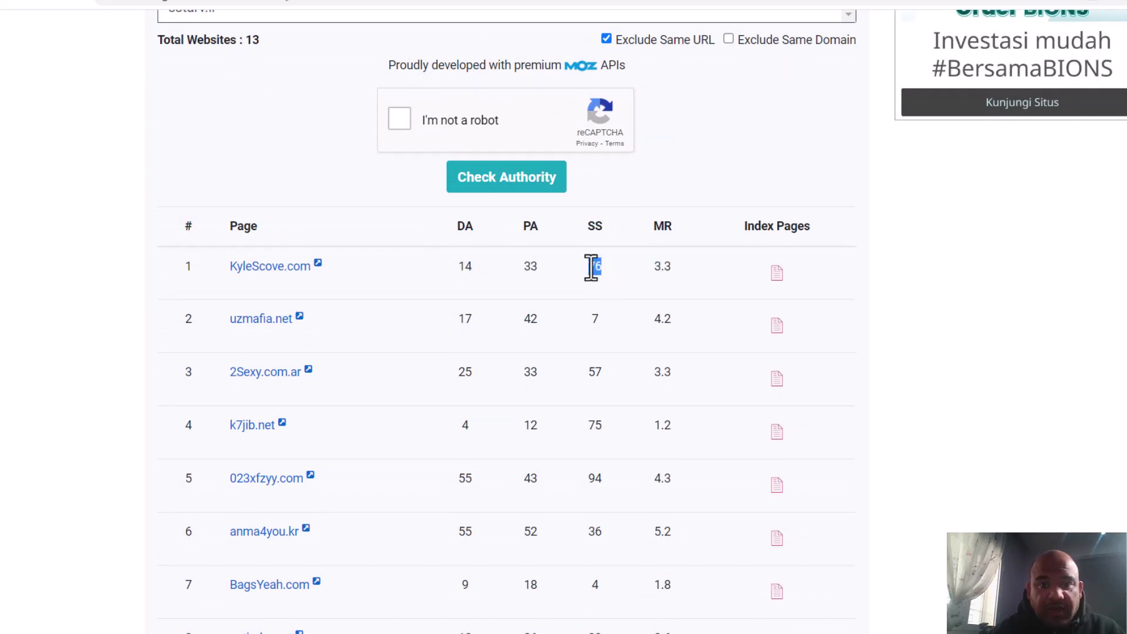
{"action": "left_click_drag", "start_coordinate": [592, 271], "coordinate": [599, 267]}
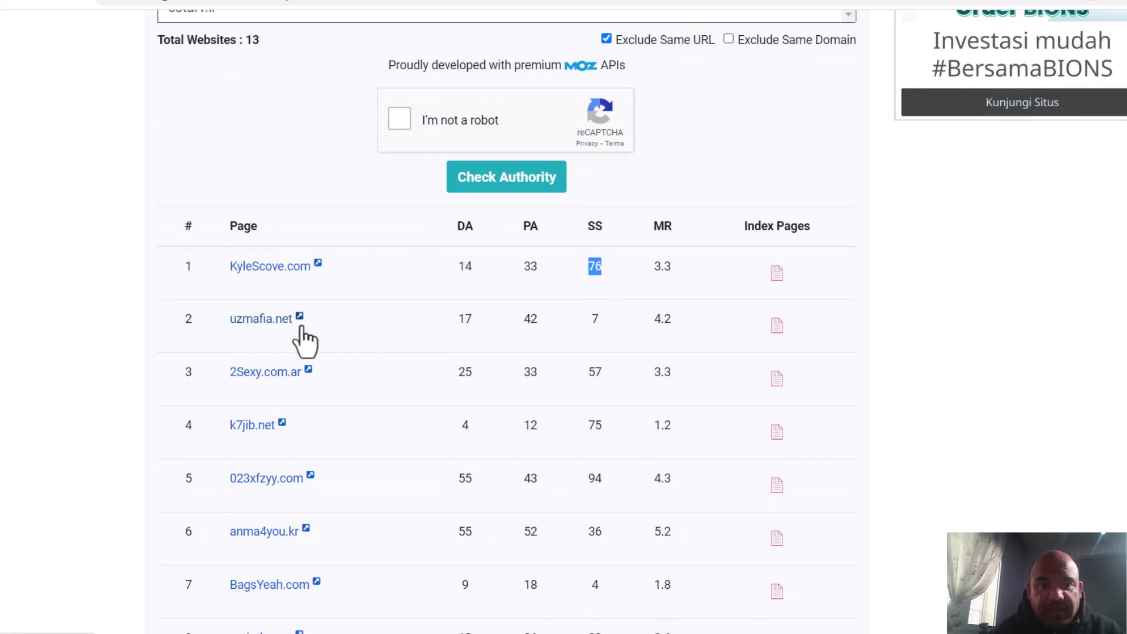
{"action": "double_click", "coordinate": [596, 322]}
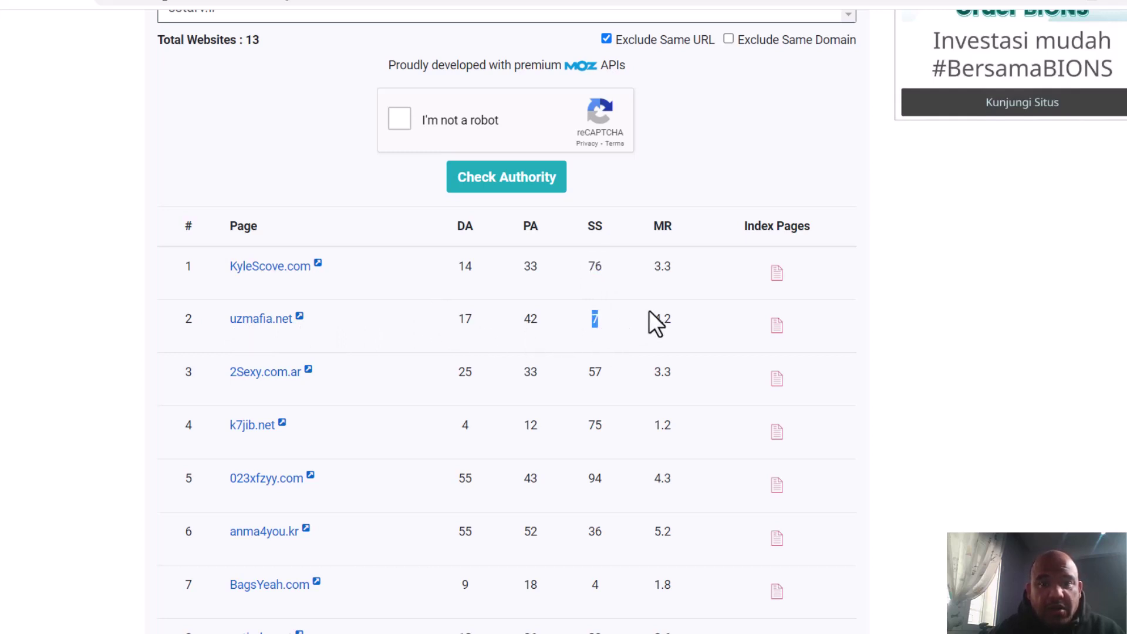
{"action": "left_click_drag", "start_coordinate": [680, 326], "coordinate": [653, 324]}
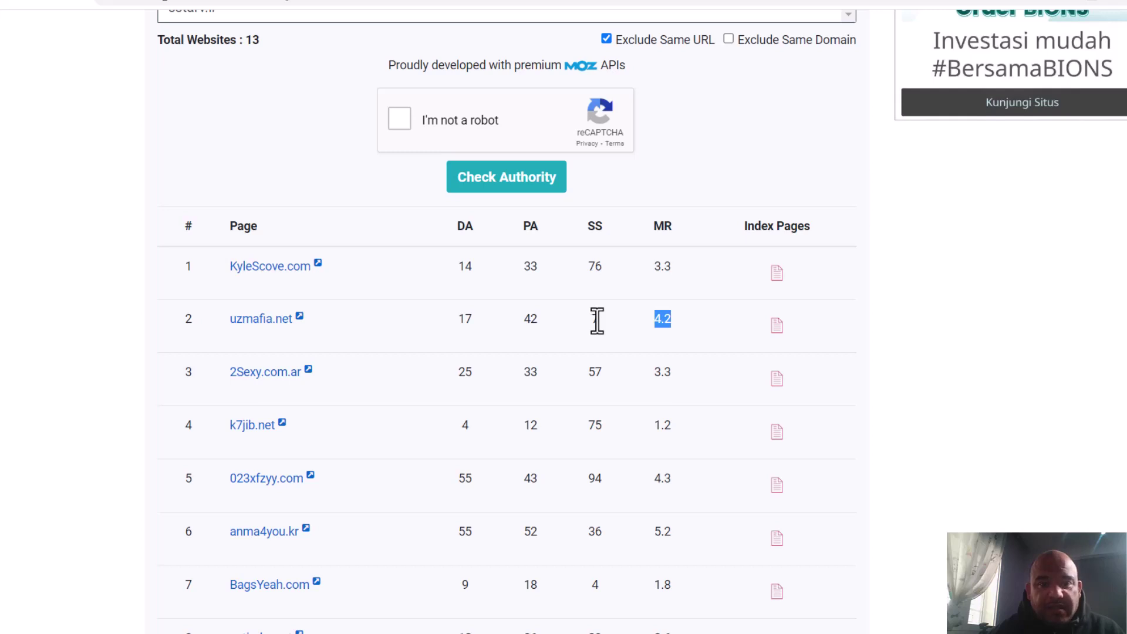
{"action": "scroll", "coordinate": [636, 333], "scroll_direction": "down", "scroll_amount": 3}
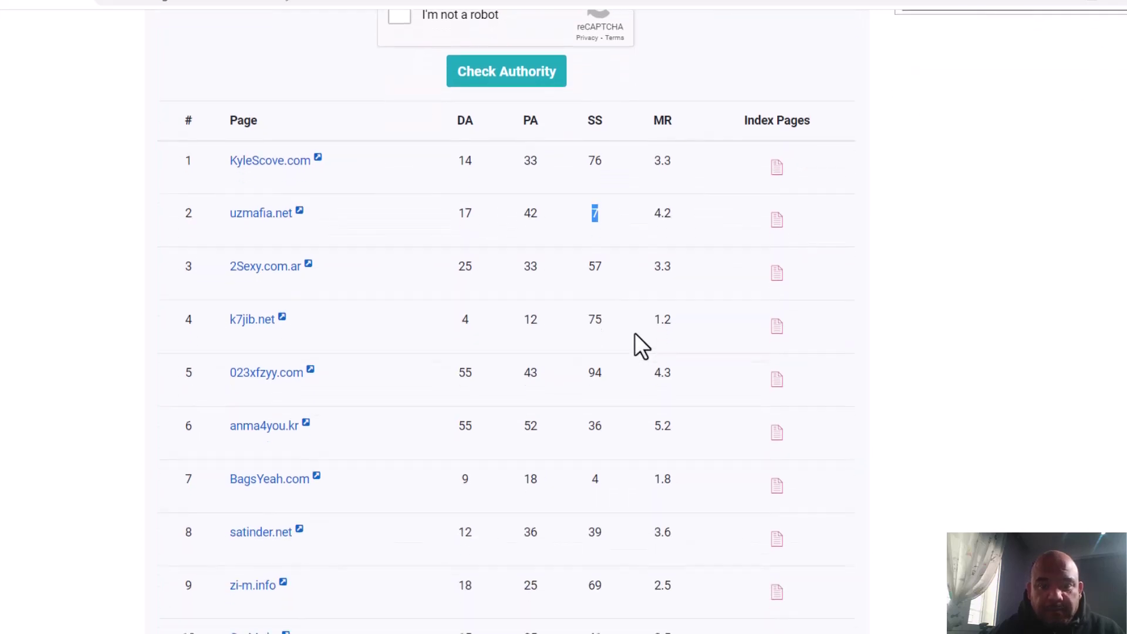
{"action": "scroll", "coordinate": [635, 333], "scroll_direction": "down", "scroll_amount": 3}
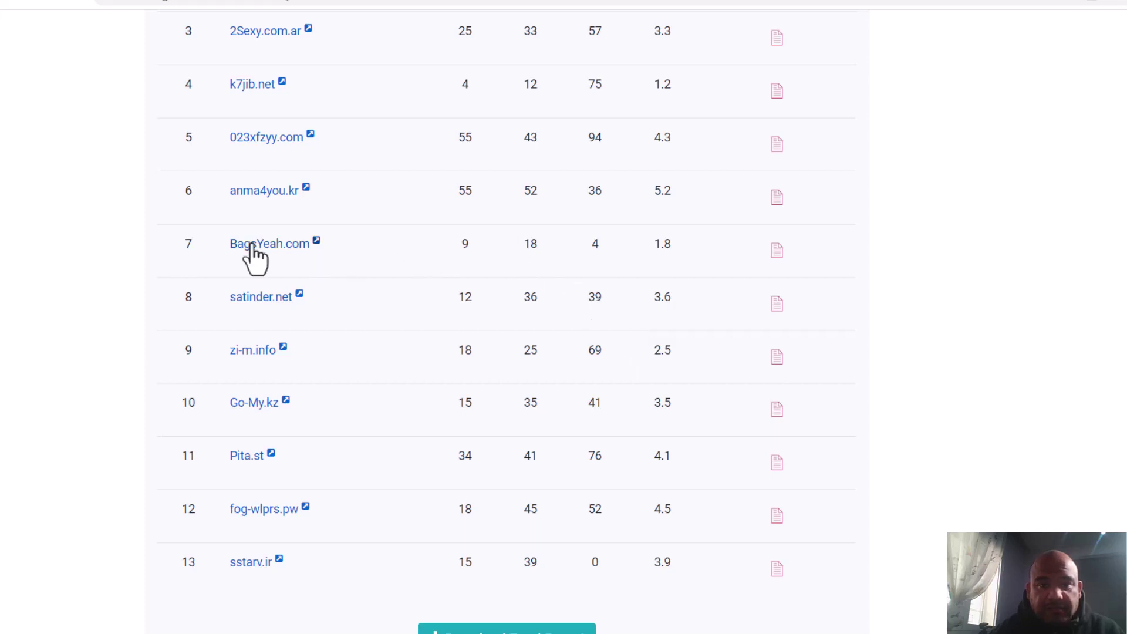
Step: Highlight BagsYeah.com's DA and PA, then sstarv.ir's scores (DA 15, PA 39, MR 3.9)
{"action": "left_click_drag", "start_coordinate": [254, 245], "coordinate": [685, 259]}
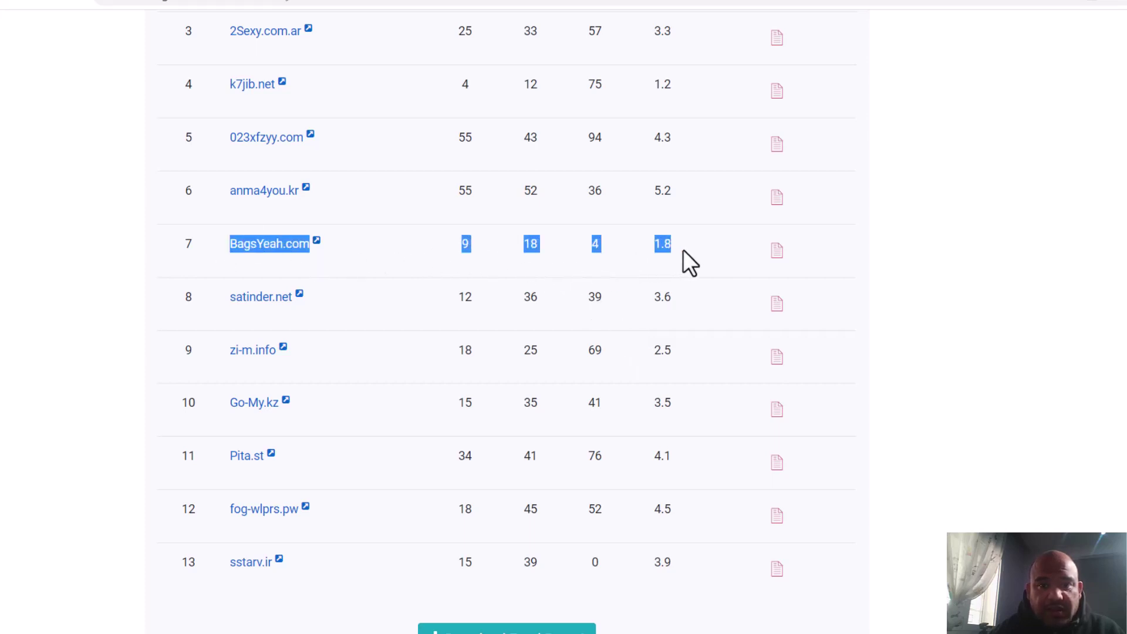
{"action": "left_click", "coordinate": [600, 246]}
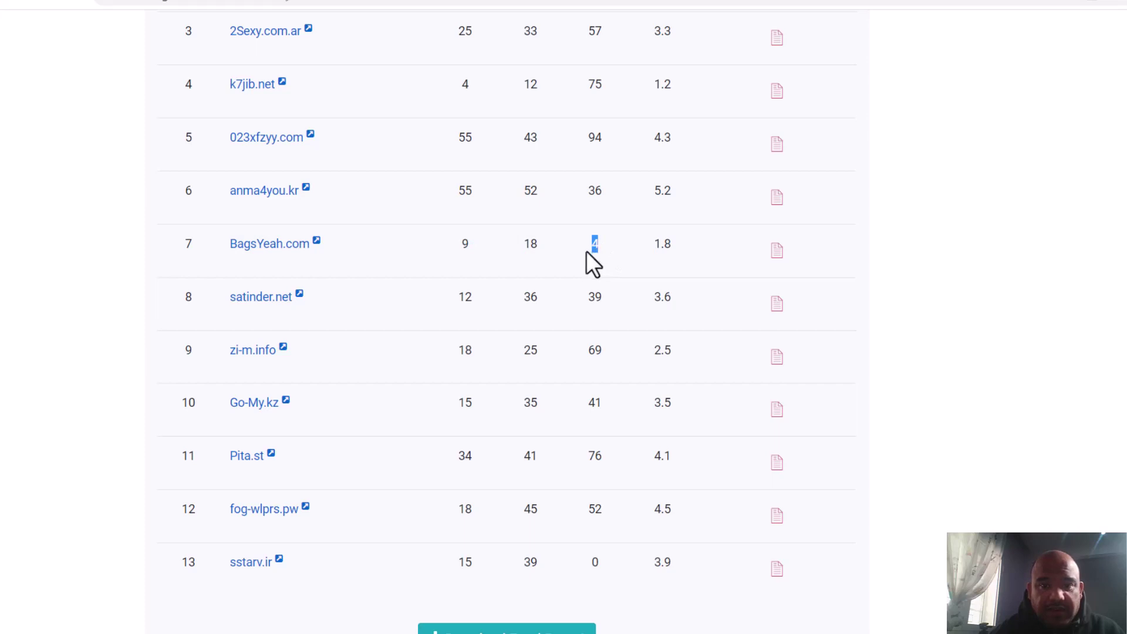
{"action": "left_click_drag", "start_coordinate": [539, 246], "coordinate": [459, 247]}
{"action": "scroll", "coordinate": [457, 254], "scroll_direction": "up", "scroll_amount": 1}
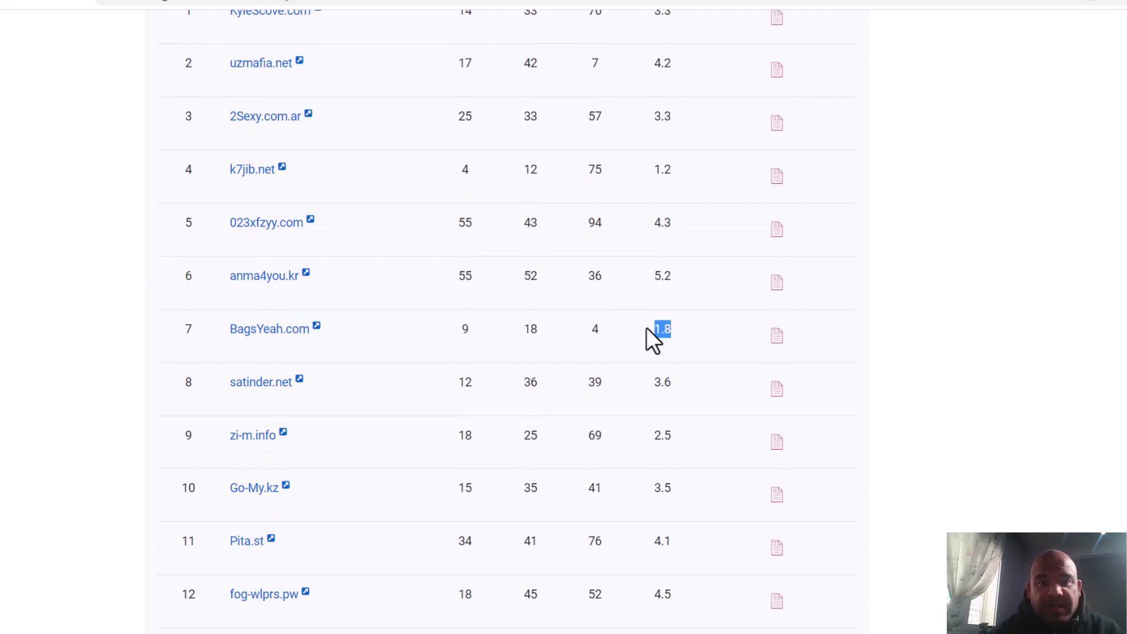
{"action": "scroll", "coordinate": [693, 340], "scroll_direction": "down", "scroll_amount": 2}
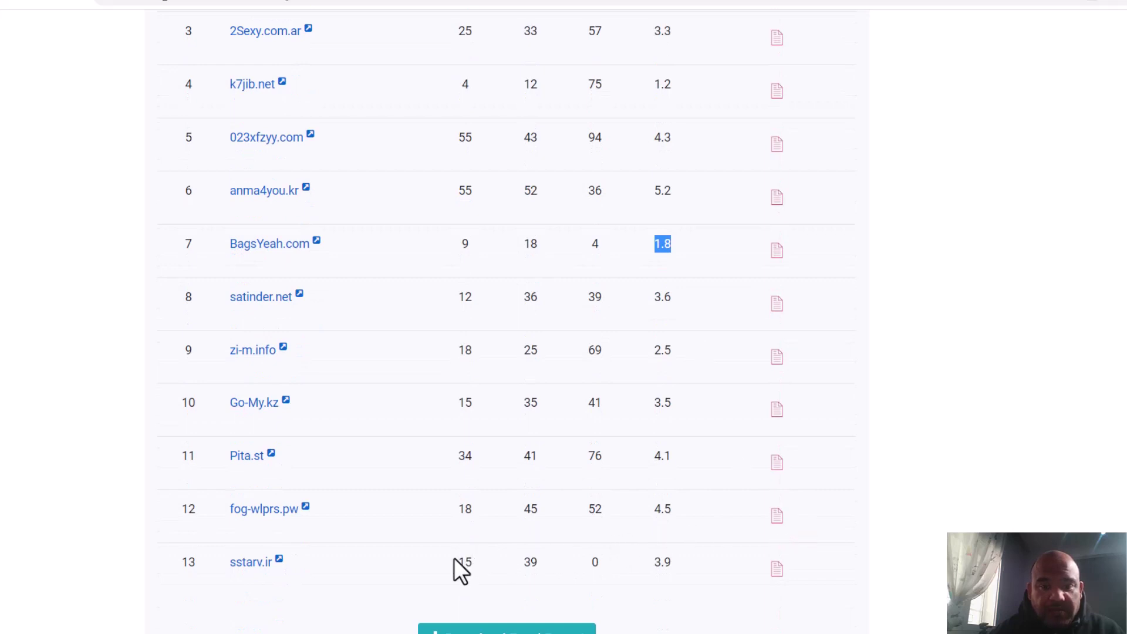
{"action": "left_click_drag", "start_coordinate": [454, 560], "coordinate": [682, 573]}
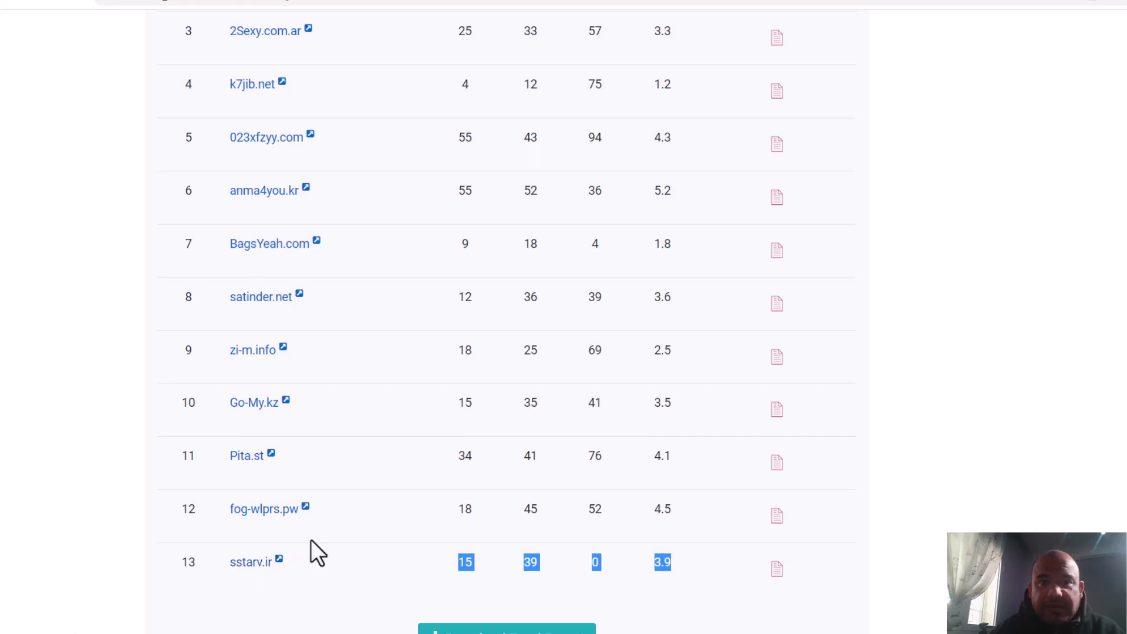
Step: Switch to ExpiredDomains.net and scroll through the 17 deleted .com domains
{"action": "key", "text": "ctrl+Tab"}
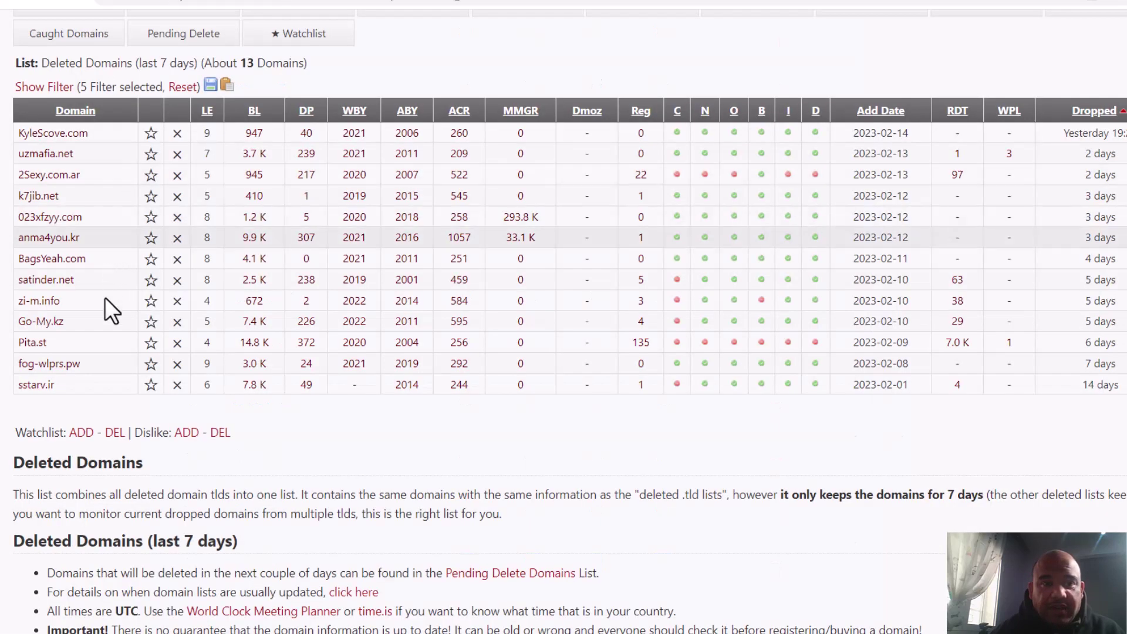
{"action": "scroll", "coordinate": [106, 305], "scroll_direction": "up", "scroll_amount": 3}
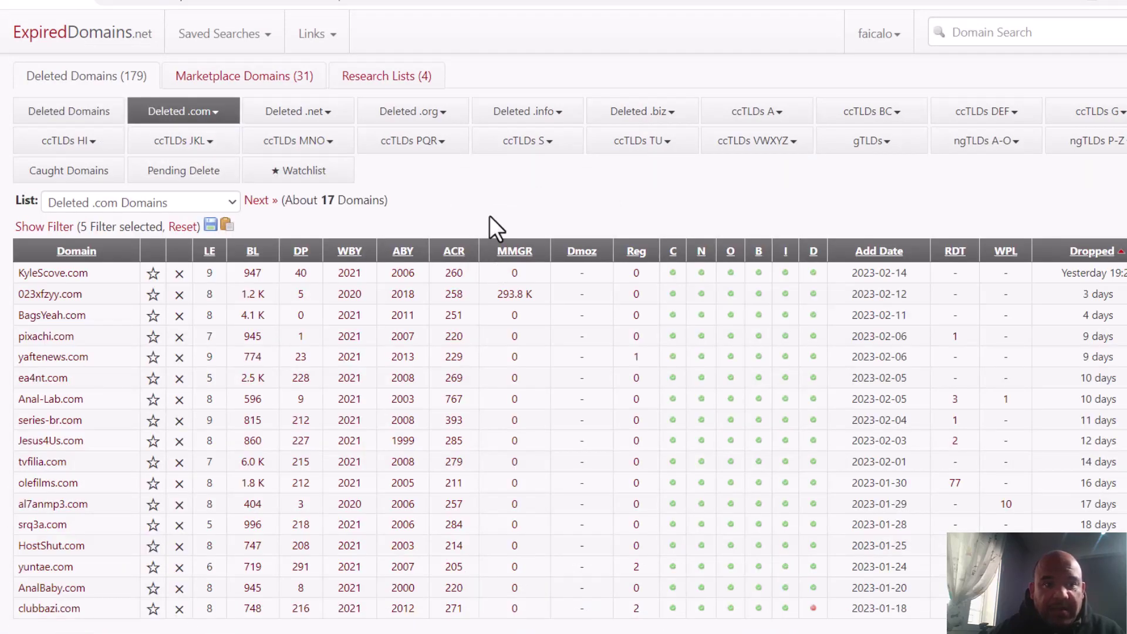
{"action": "scroll", "coordinate": [489, 217], "scroll_direction": "down", "scroll_amount": 3}
{"action": "scroll", "coordinate": [489, 217], "scroll_direction": "up", "scroll_amount": 2}
{"action": "scroll", "coordinate": [490, 218], "scroll_direction": "up", "scroll_amount": 1}
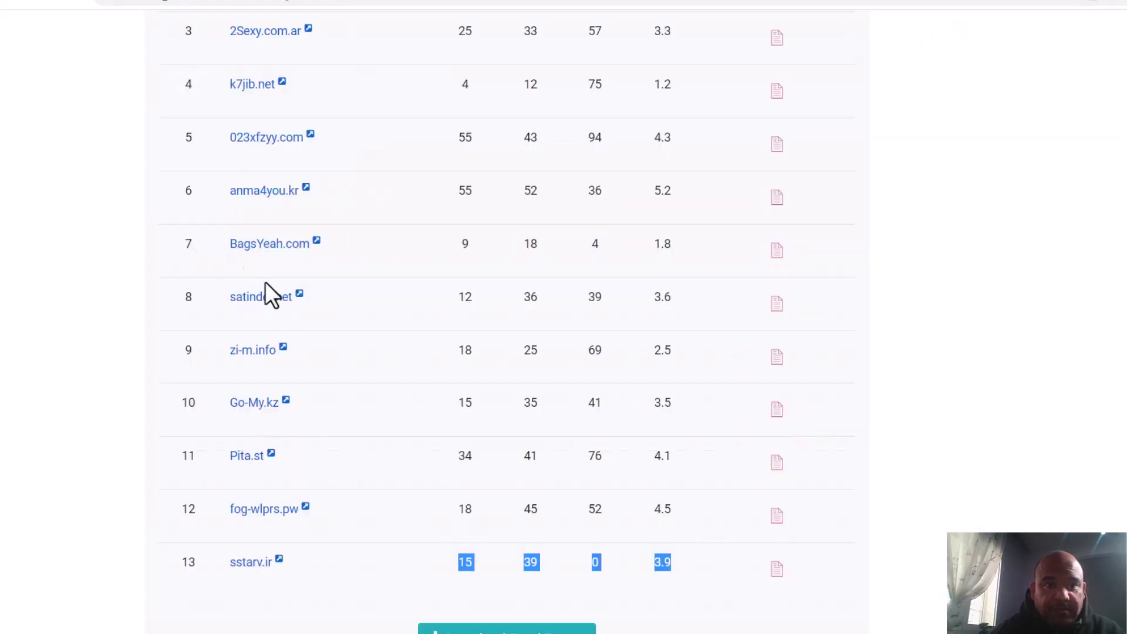
{"action": "scroll", "coordinate": [269, 294], "scroll_direction": "up", "scroll_amount": 10}
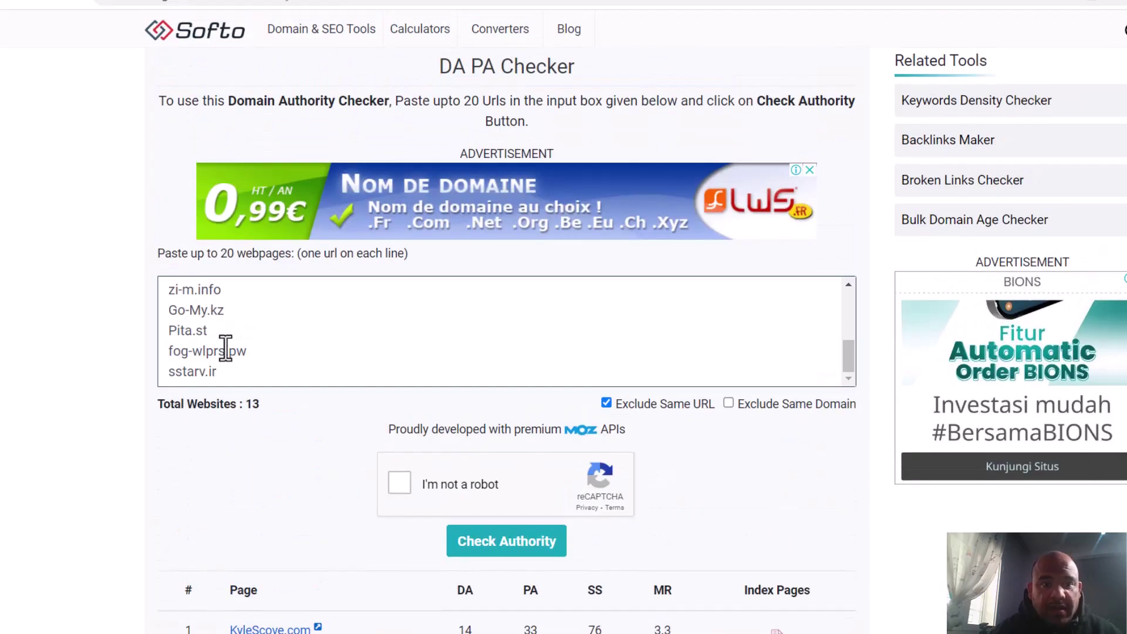
Step: Paste the 17 deleted .com domains over the list, pass reCAPTCHA, and run Check Authority
{"action": "key", "text": "ctrl+a"}
{"action": "key", "text": "ctrl+v"}
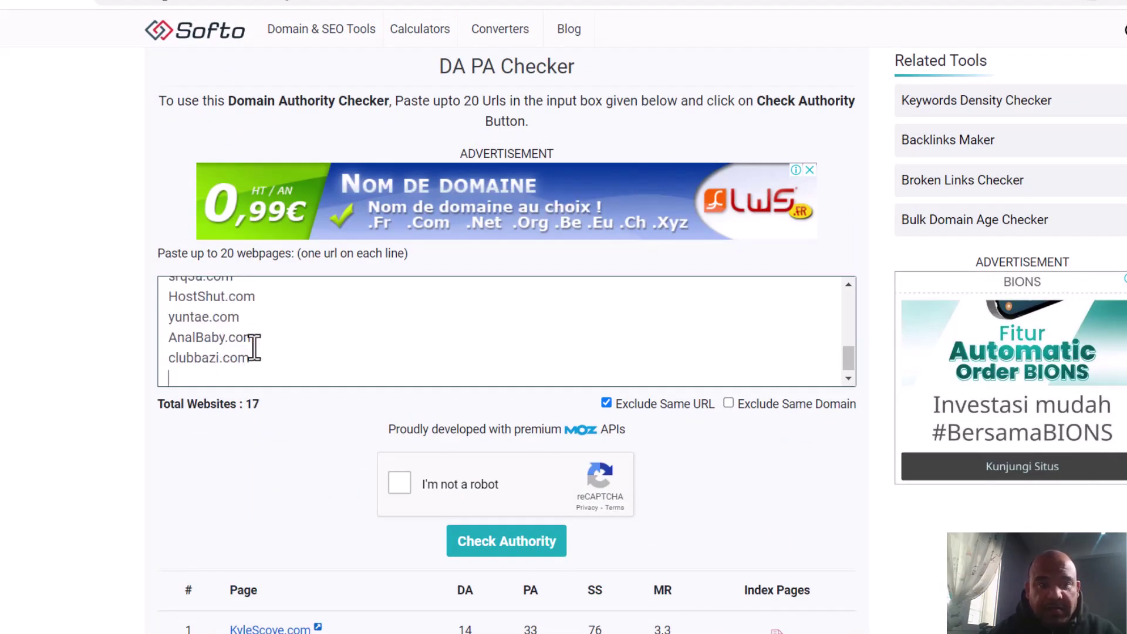
{"action": "left_click", "coordinate": [400, 483]}
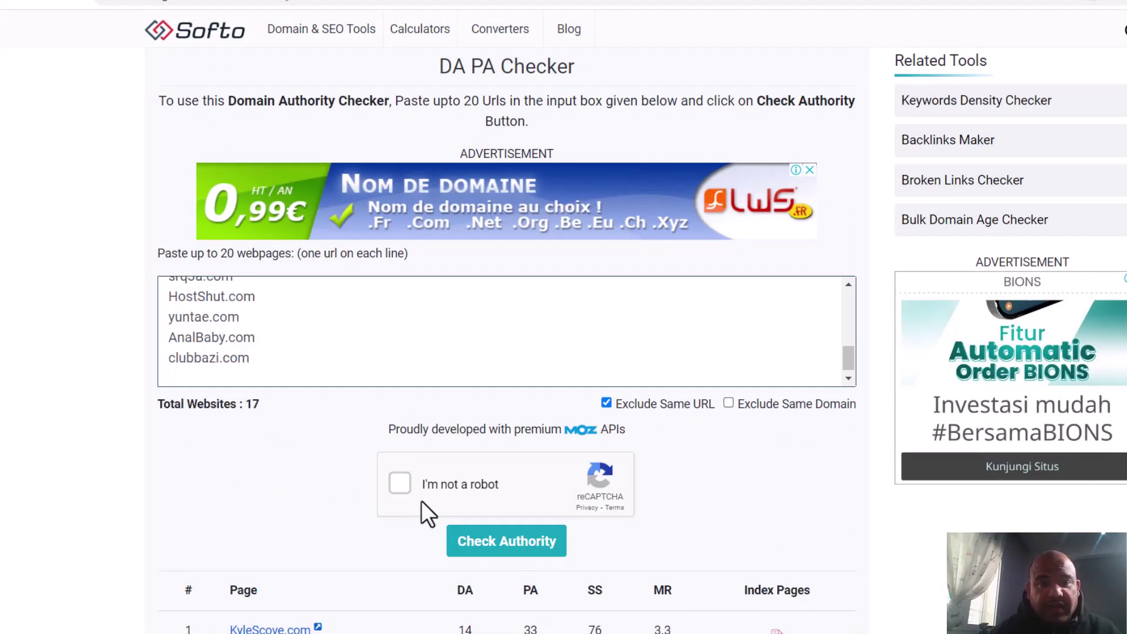
{"action": "left_click", "coordinate": [496, 546]}
{"action": "scroll", "coordinate": [59, 299], "scroll_direction": "down", "scroll_amount": 1}
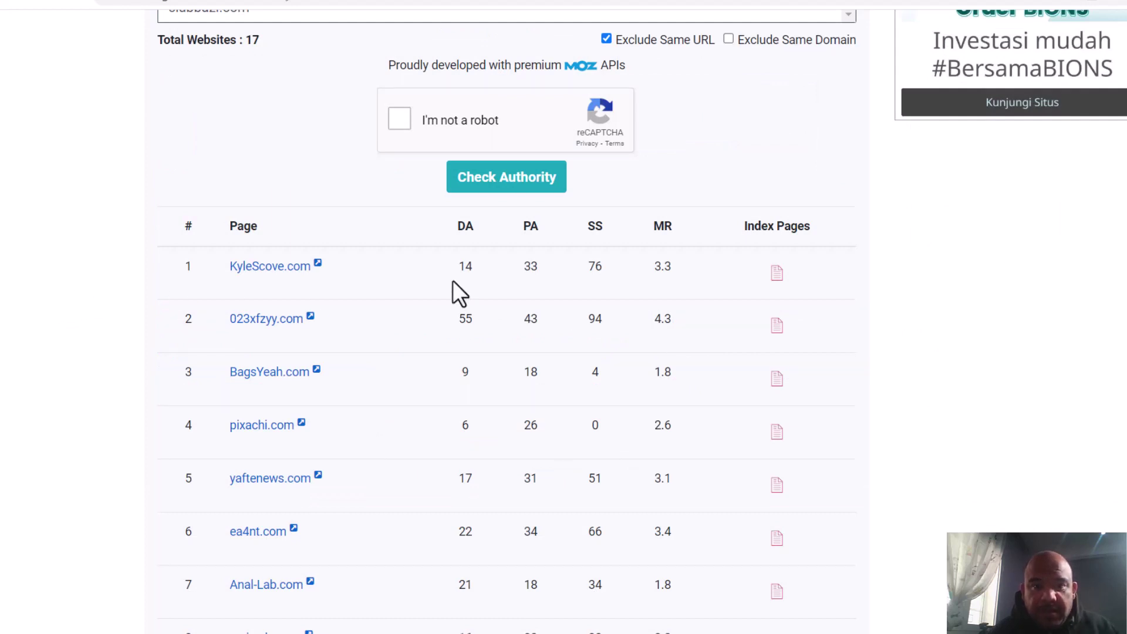
{"action": "scroll", "coordinate": [675, 319], "scroll_direction": "down", "scroll_amount": 3}
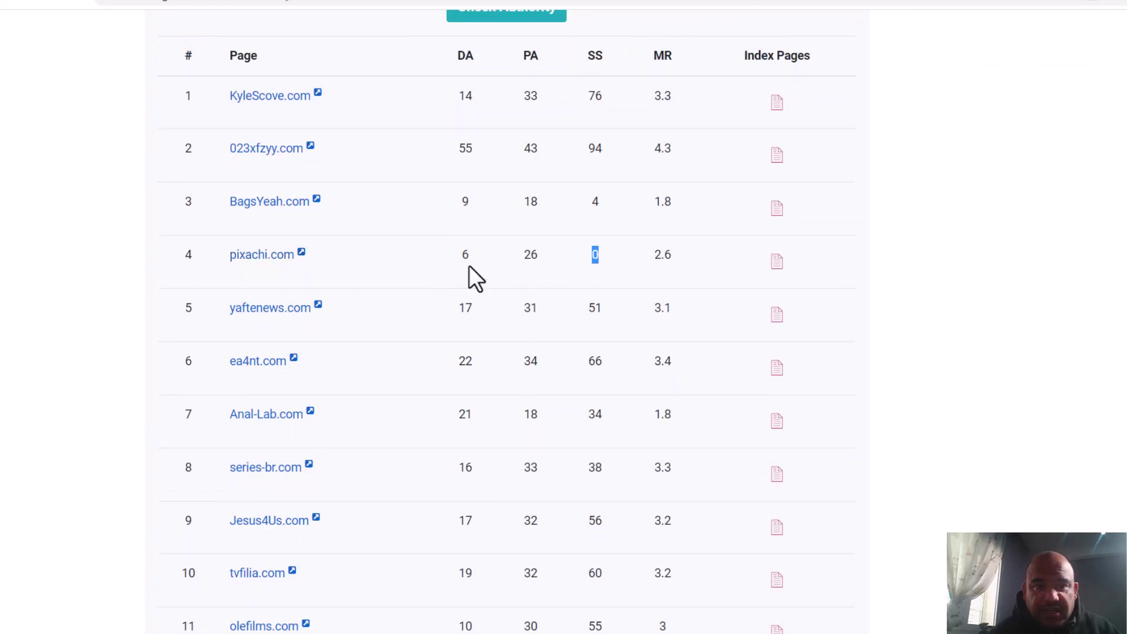
{"action": "scroll", "coordinate": [625, 361], "scroll_direction": "down", "scroll_amount": 6}
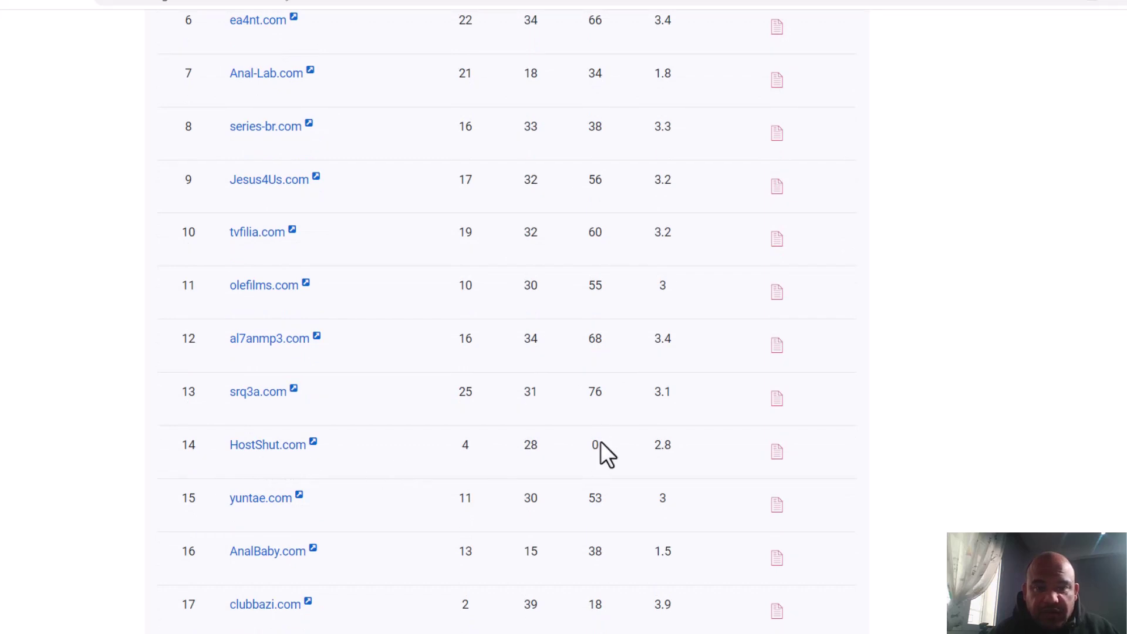
Step: Review the 17 .com domains' scores, highlighting HostShut.com's DA of 4
{"action": "left_click", "coordinate": [452, 448]}
{"action": "double_click", "coordinate": [468, 449]}
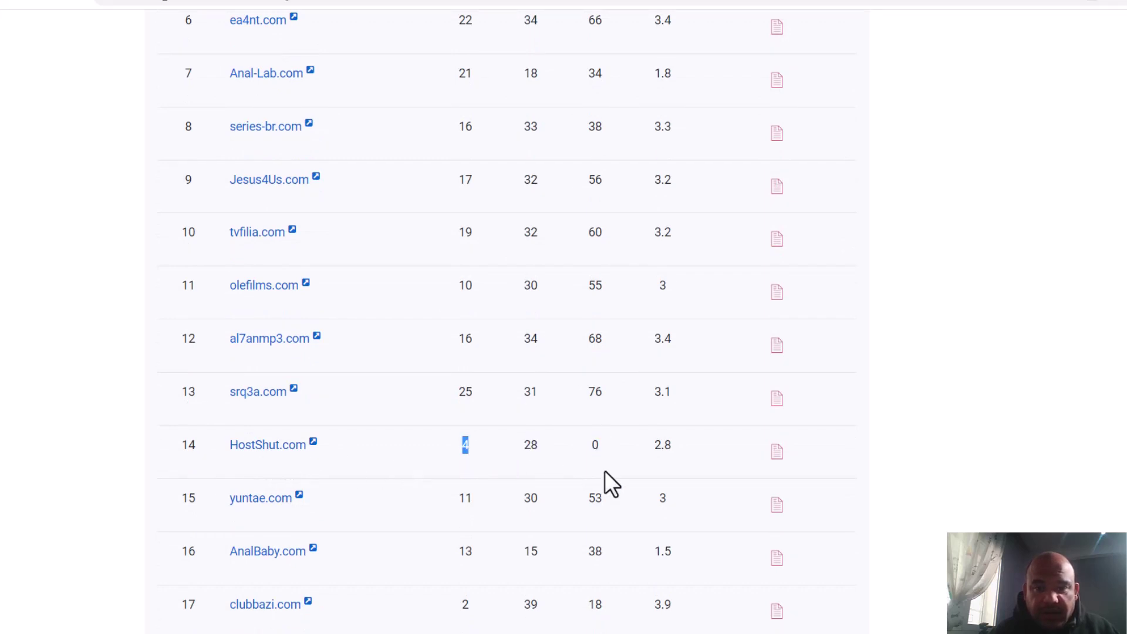
{"action": "scroll", "coordinate": [603, 463], "scroll_direction": "down", "scroll_amount": 3}
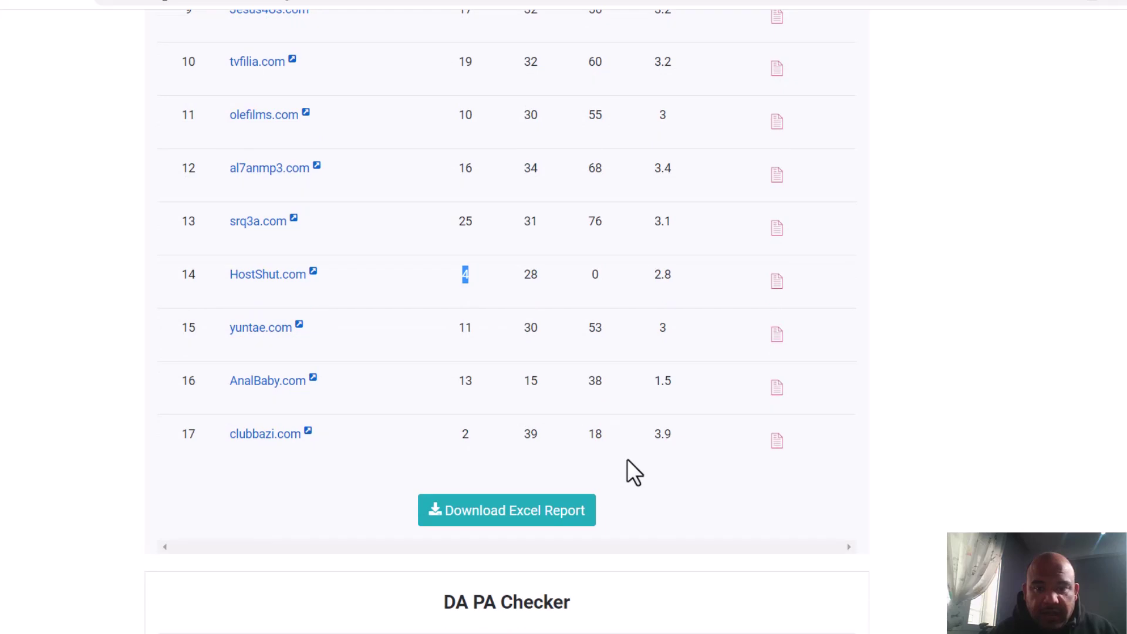
{"action": "scroll", "coordinate": [627, 459], "scroll_direction": "up", "scroll_amount": 6}
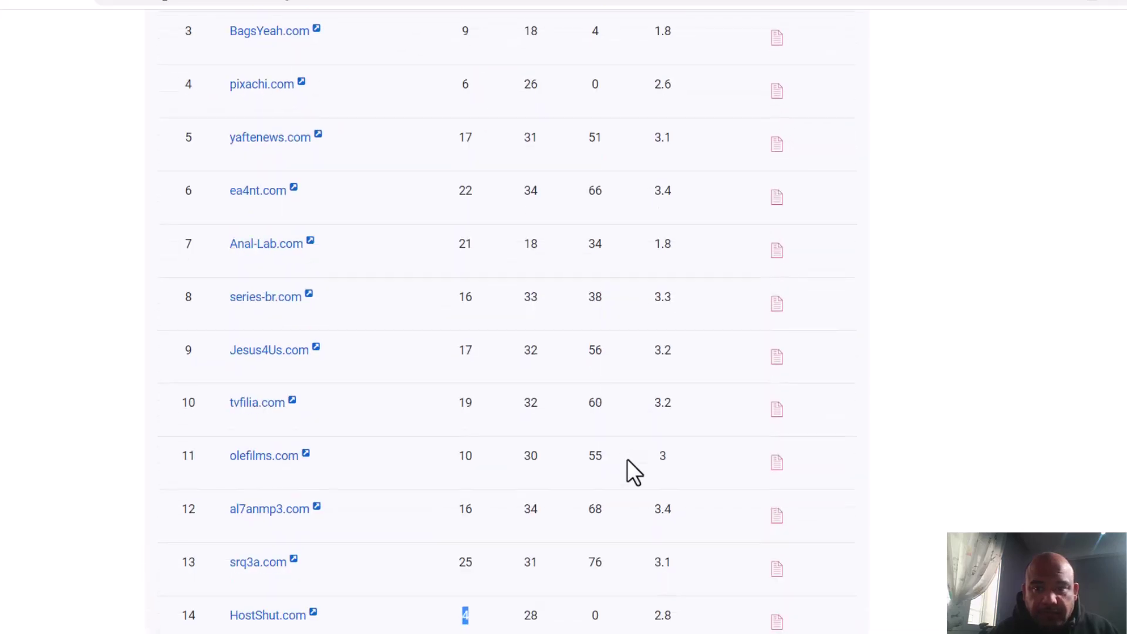
{"action": "scroll", "coordinate": [627, 459], "scroll_direction": "up", "scroll_amount": 4}
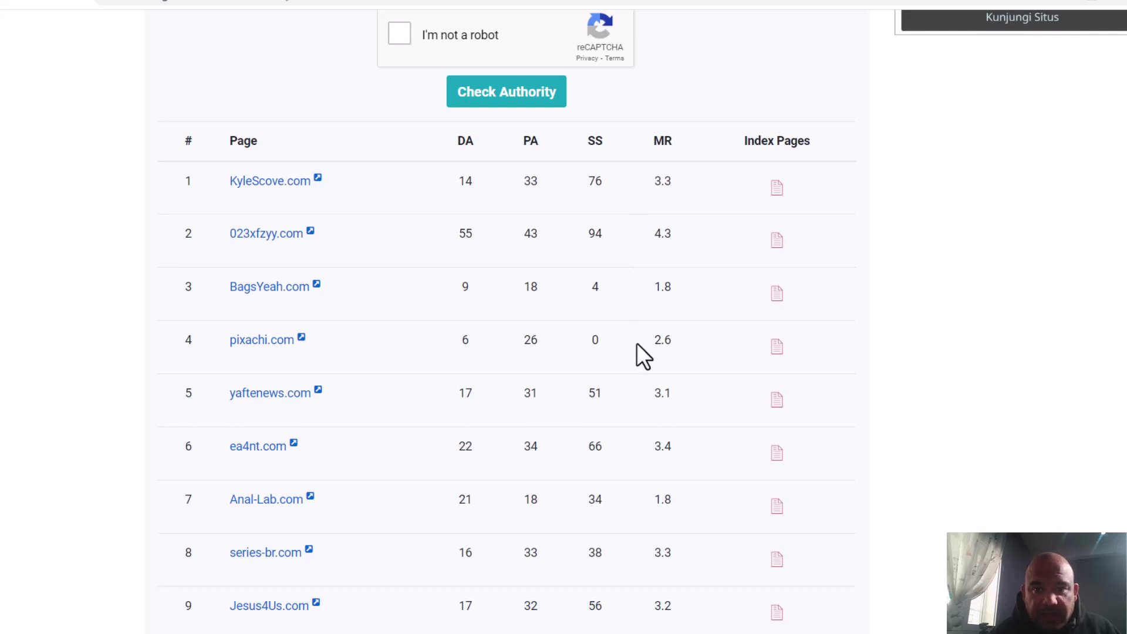
{"action": "scroll", "coordinate": [634, 351], "scroll_direction": "down", "scroll_amount": 7}
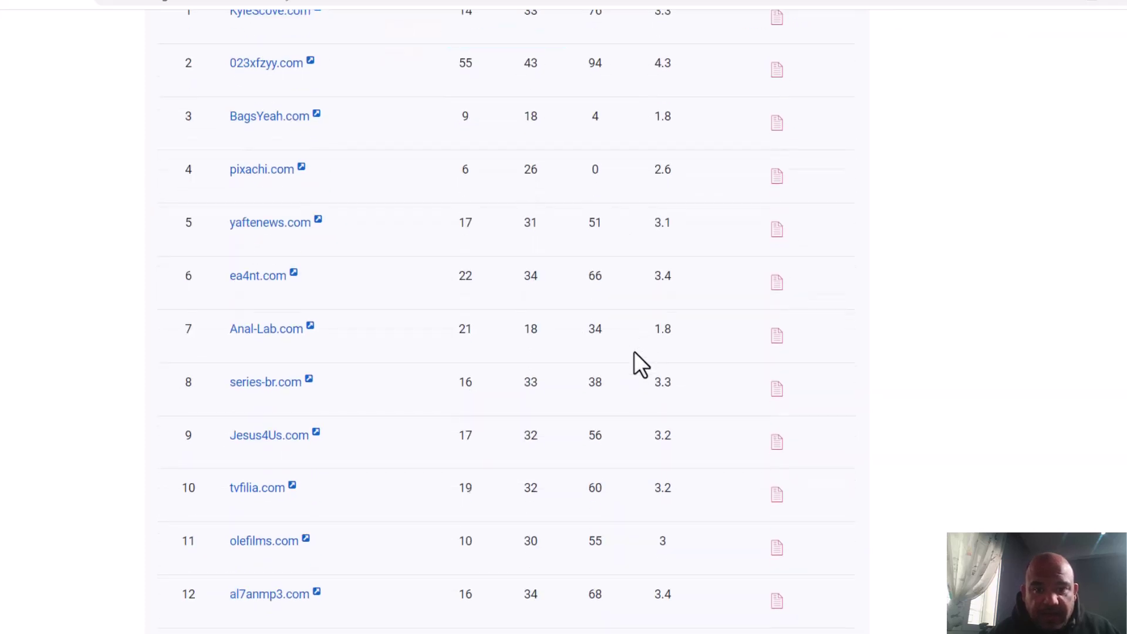
{"action": "scroll", "coordinate": [634, 351], "scroll_direction": "down", "scroll_amount": 2}
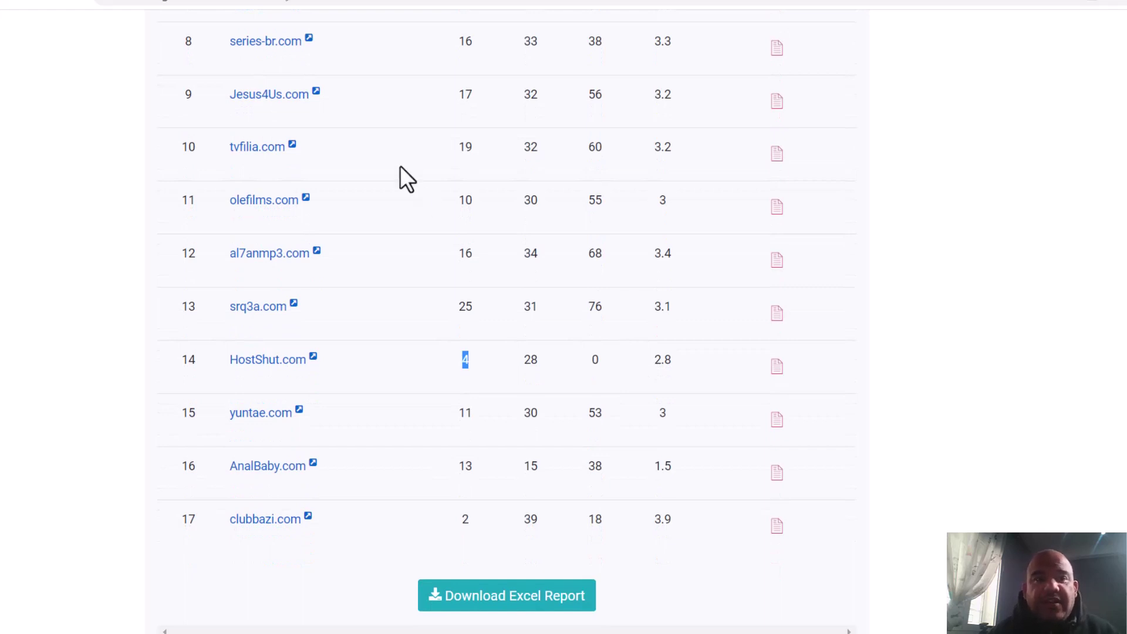
{"action": "scroll", "coordinate": [87, 185], "scroll_direction": "up", "scroll_amount": 12}
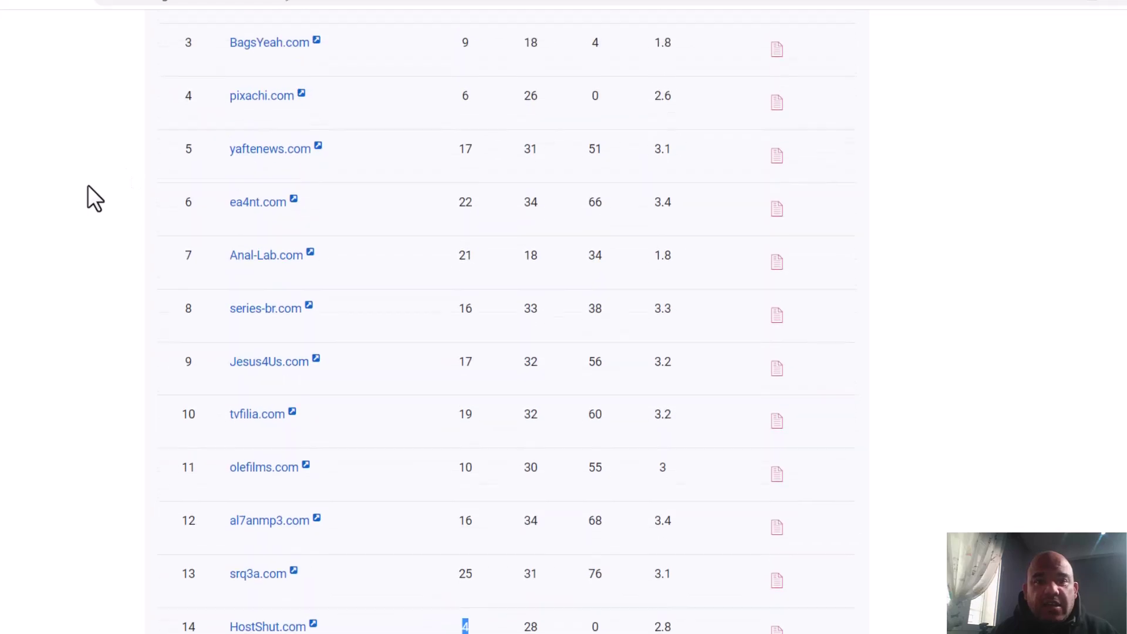
{"action": "scroll", "coordinate": [88, 186], "scroll_direction": "up", "scroll_amount": 4}
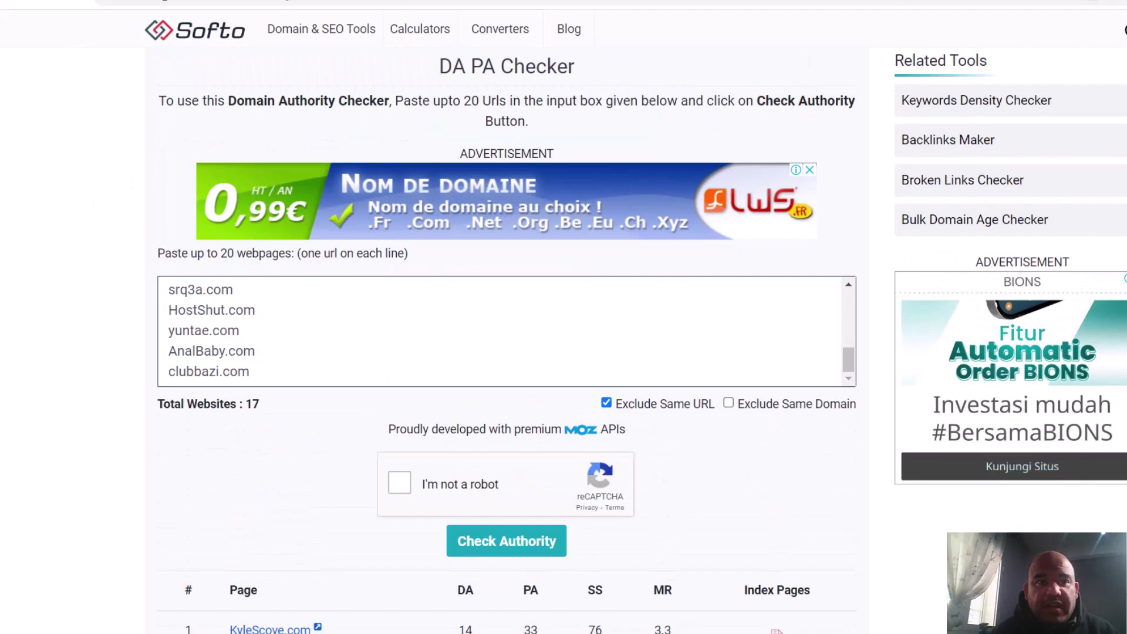
Step: Show the deleted .net list on ExpiredDomains.net and copy its 18 domains
{"action": "key", "text": "ctrl+Tab"}
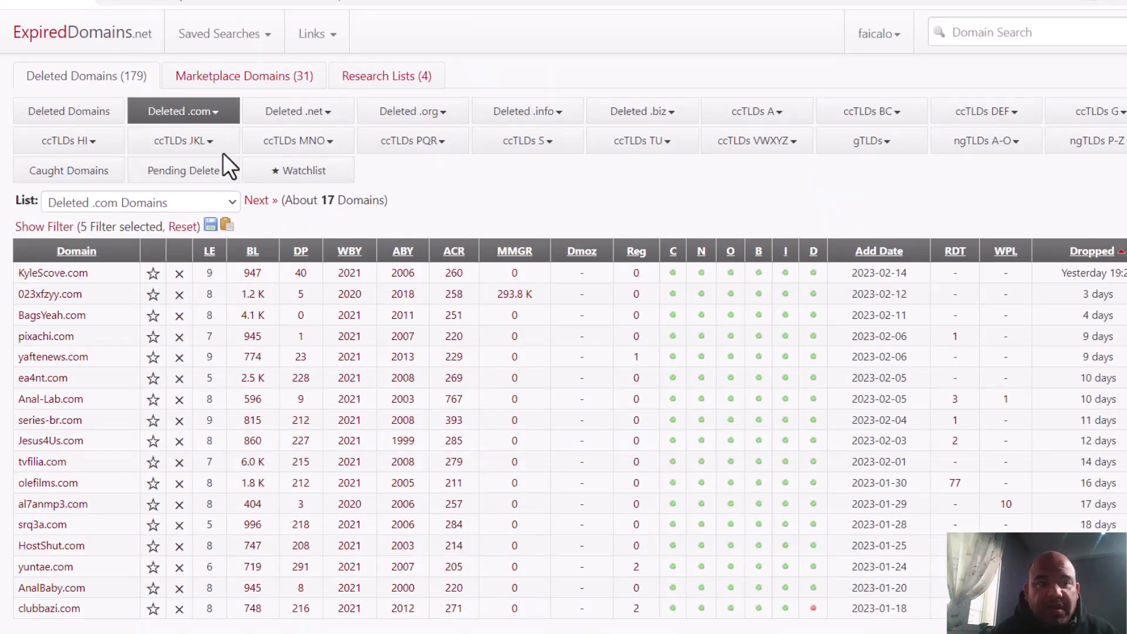
{"action": "left_click", "coordinate": [275, 141]}
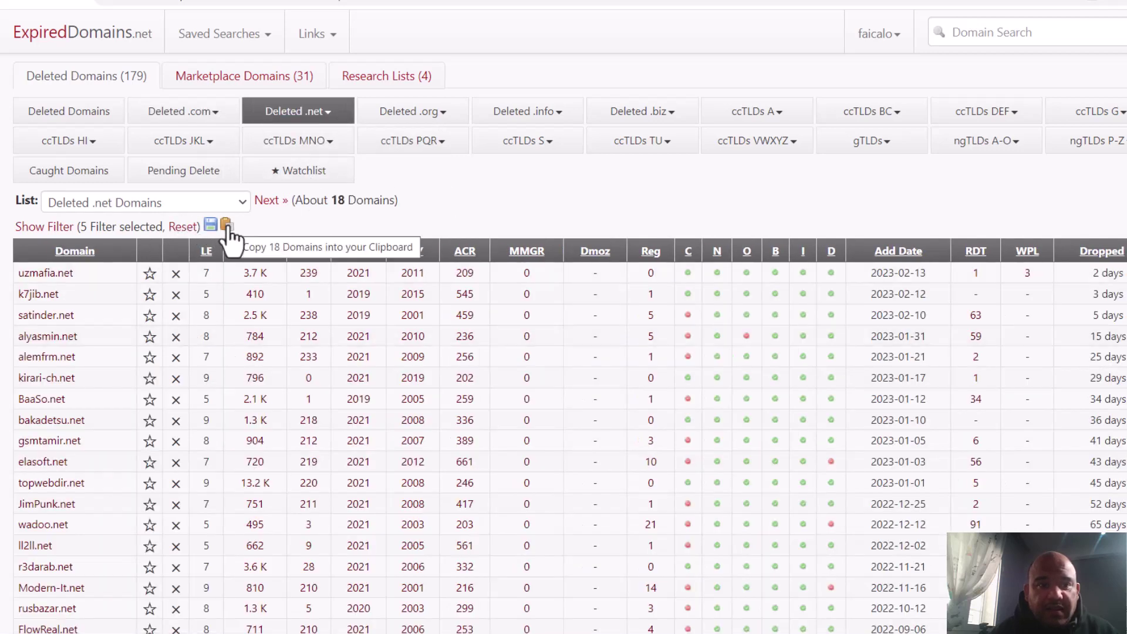
{"action": "left_click", "coordinate": [226, 226]}
Step: Paste the 18 .net domains into Softo, pass reCAPTCHA, and run Check Authority
{"action": "key", "text": "ctrl+Tab"}
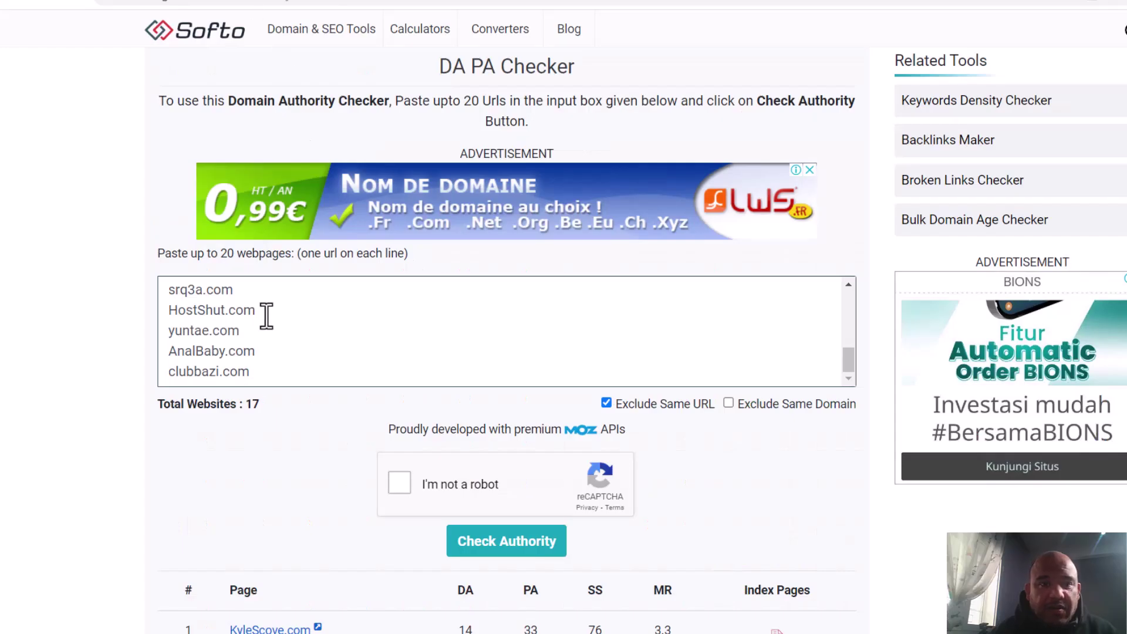
{"action": "key", "text": "ctrl+a"}
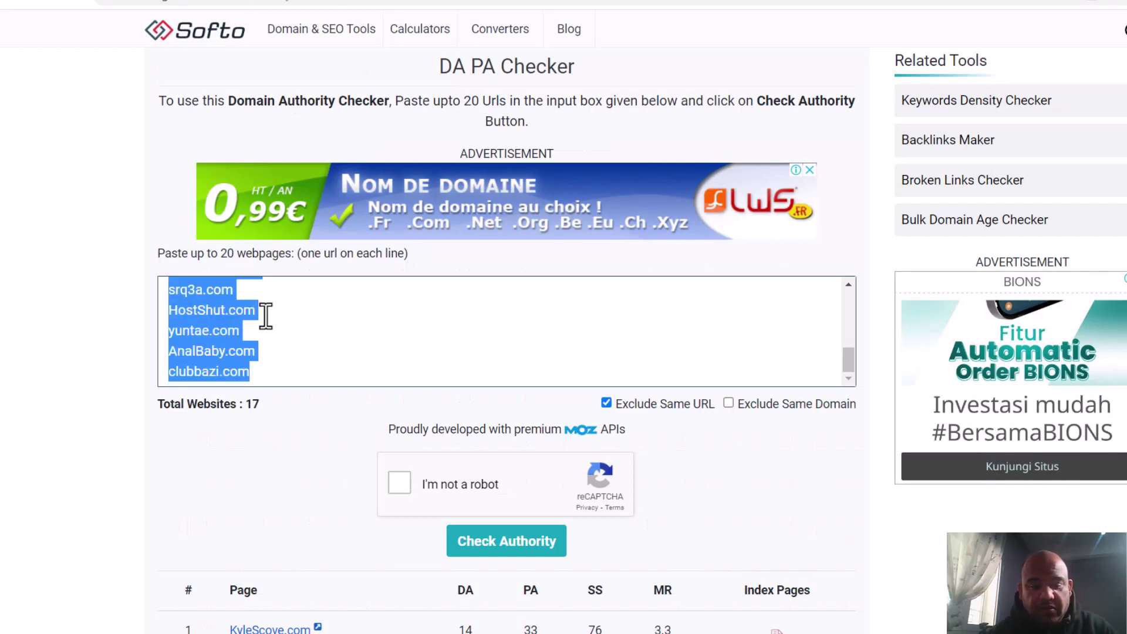
{"action": "key", "text": "ctrl+v"}
{"action": "left_click", "coordinate": [400, 483]}
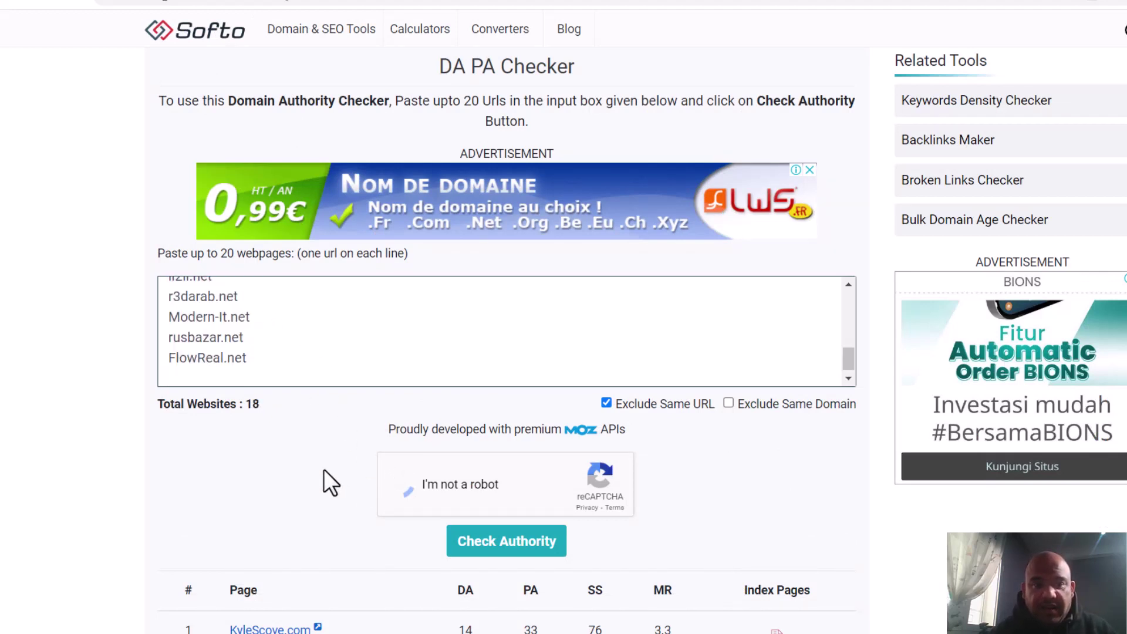
{"action": "left_click", "coordinate": [483, 547]}
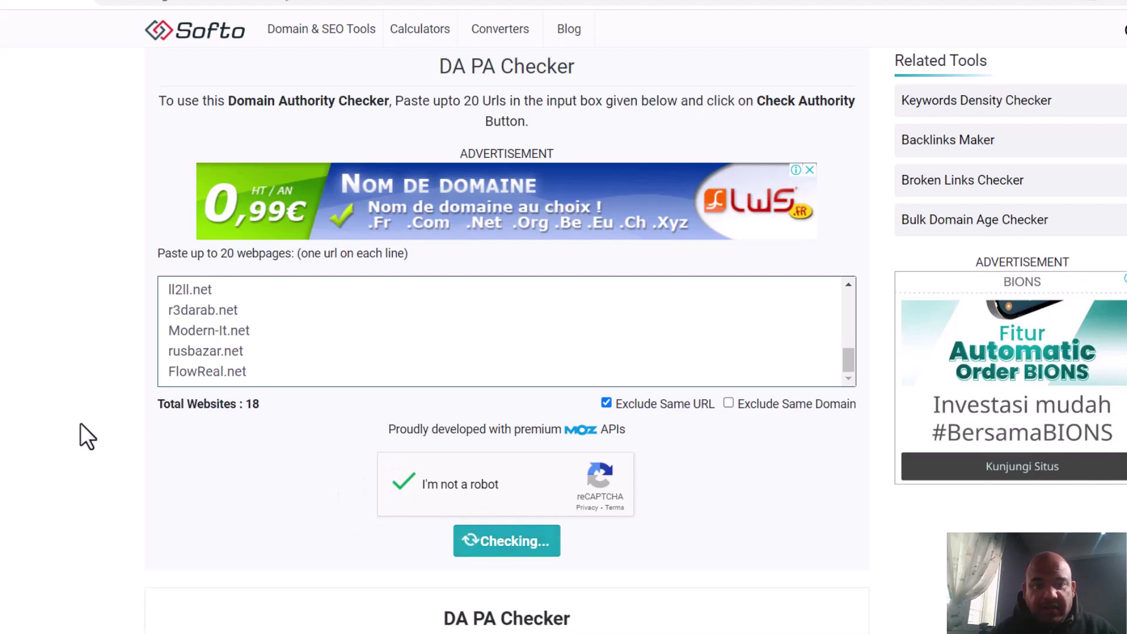
Step: Review the DA, PA, SS and MR scores of all 18 .net domains
{"action": "scroll", "coordinate": [71, 422], "scroll_direction": "down", "scroll_amount": 1}
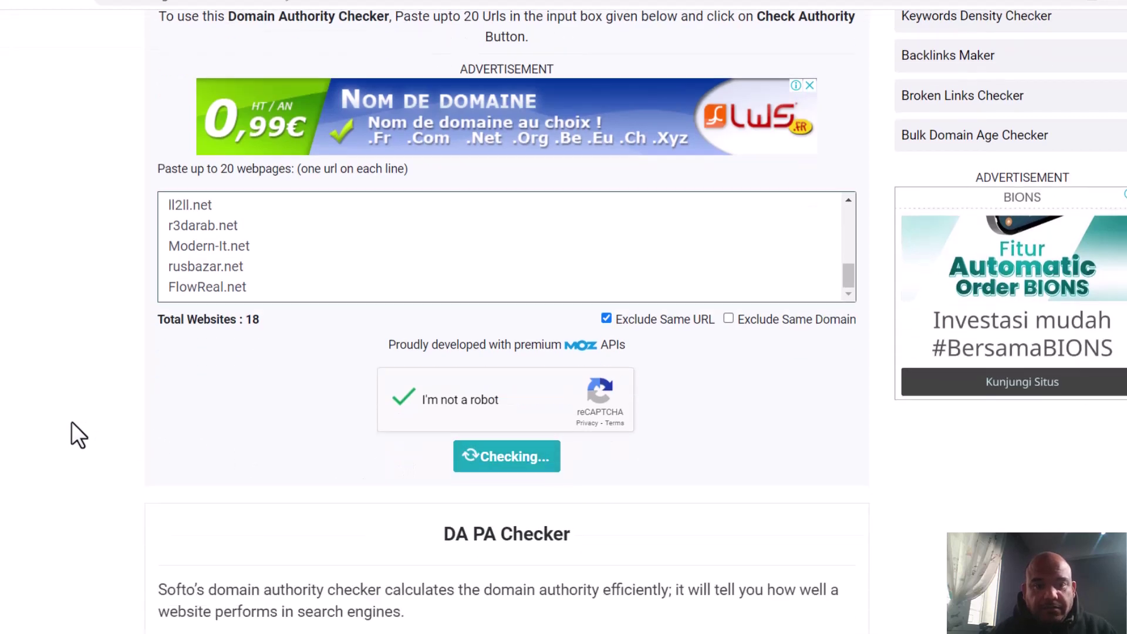
{"action": "scroll", "coordinate": [71, 421], "scroll_direction": "down", "scroll_amount": 5}
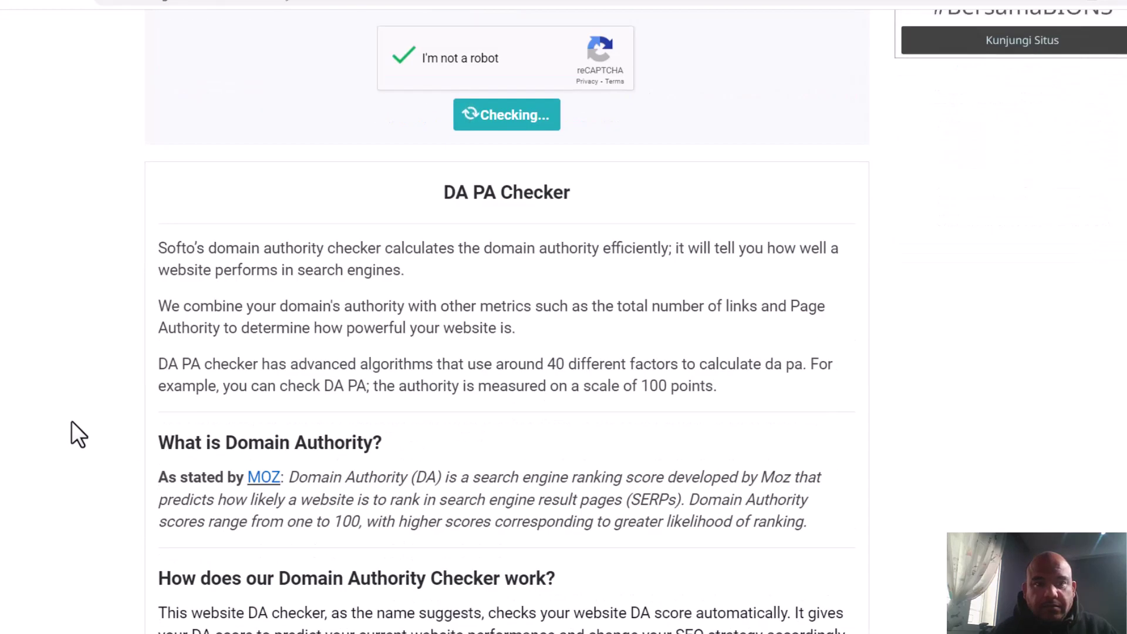
{"action": "scroll", "coordinate": [71, 420], "scroll_direction": "down", "scroll_amount": 1}
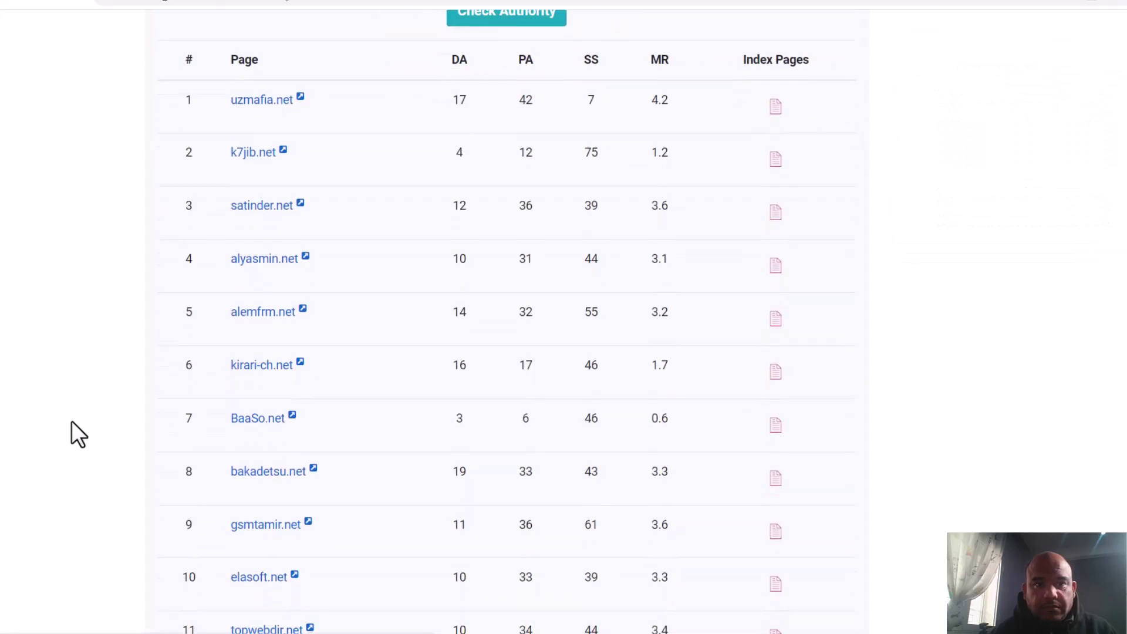
{"action": "scroll", "coordinate": [459, 404], "scroll_direction": "up", "scroll_amount": 1}
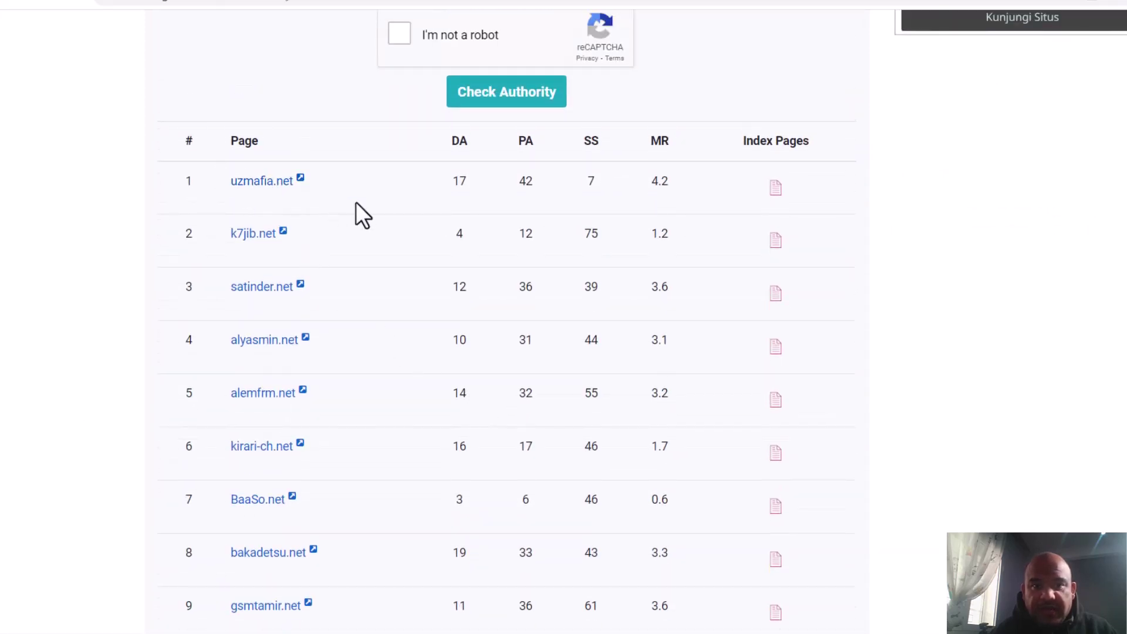
{"action": "scroll", "coordinate": [392, 206], "scroll_direction": "down", "scroll_amount": 2}
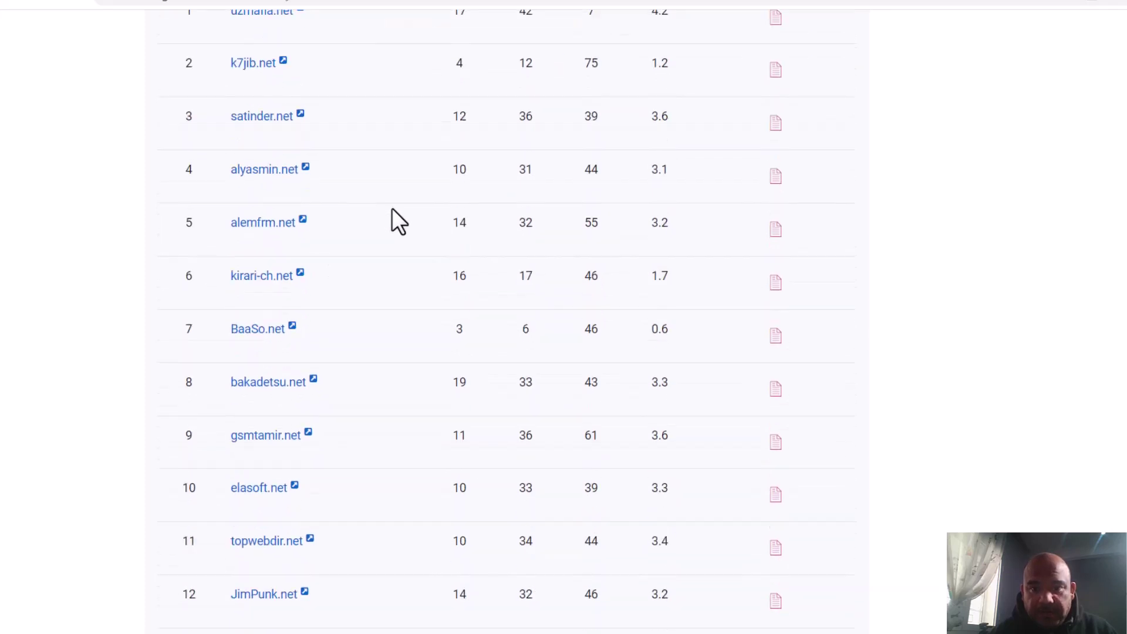
{"action": "scroll", "coordinate": [392, 209], "scroll_direction": "down", "scroll_amount": 4}
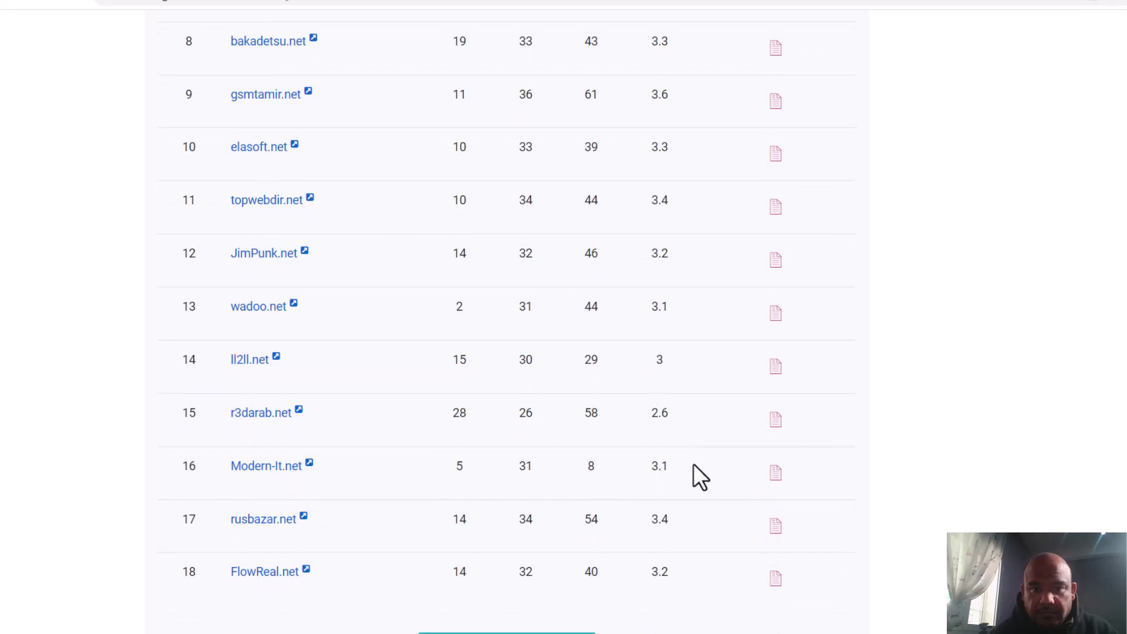
{"action": "scroll", "coordinate": [694, 466], "scroll_direction": "up", "scroll_amount": 4}
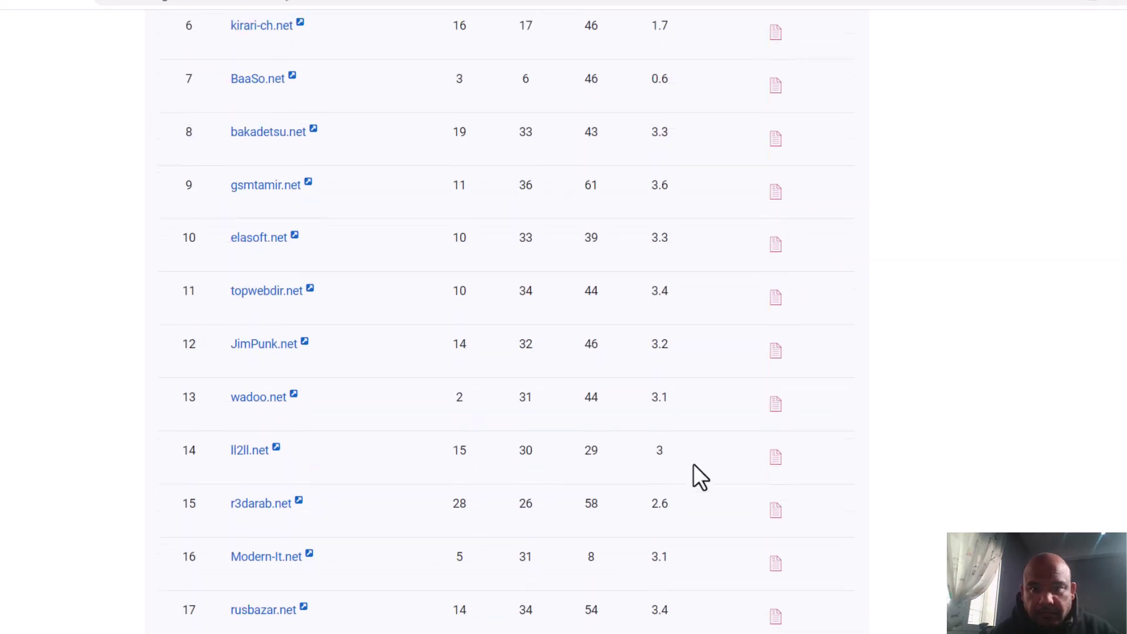
{"action": "scroll", "coordinate": [694, 466], "scroll_direction": "up", "scroll_amount": 2}
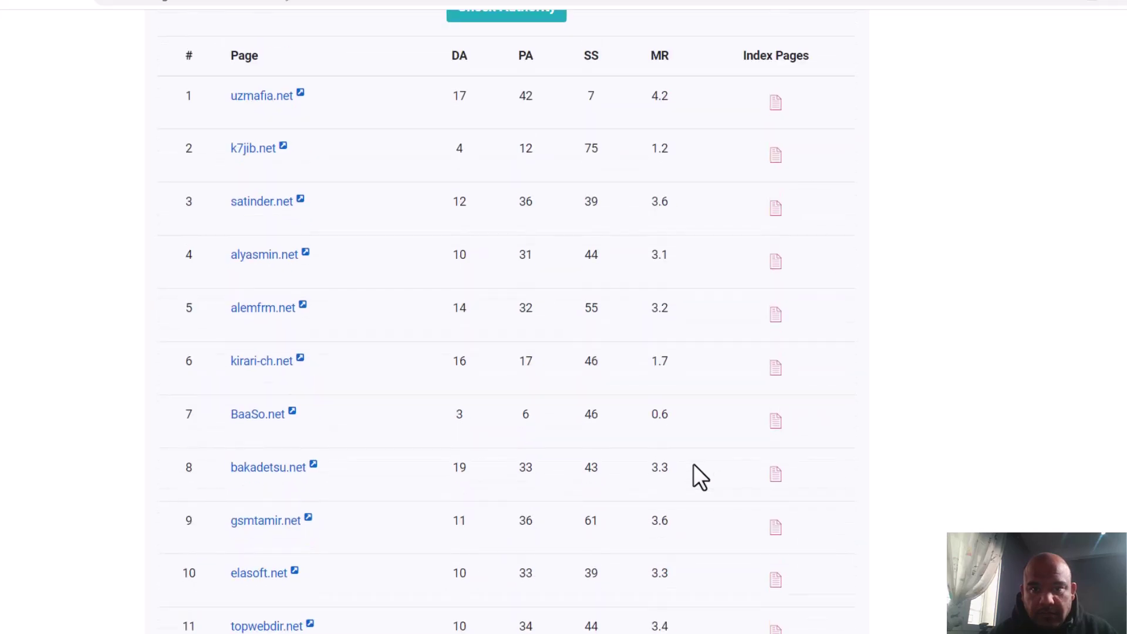
{"action": "scroll", "coordinate": [694, 465], "scroll_direction": "down", "scroll_amount": 6}
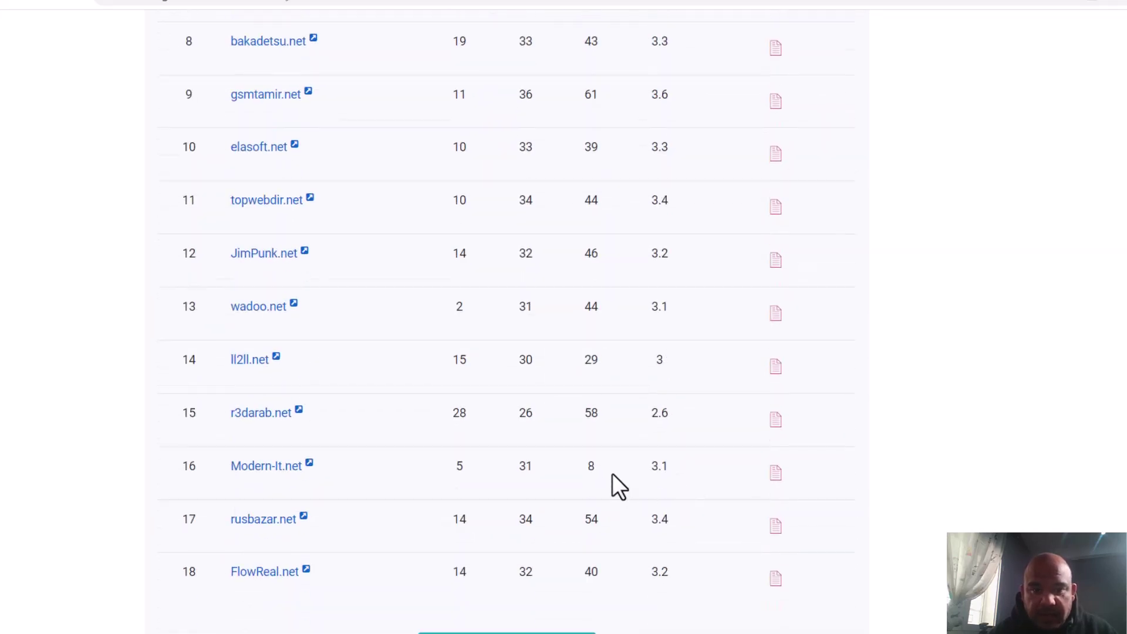
{"action": "scroll", "coordinate": [612, 475], "scroll_direction": "up", "scroll_amount": 10}
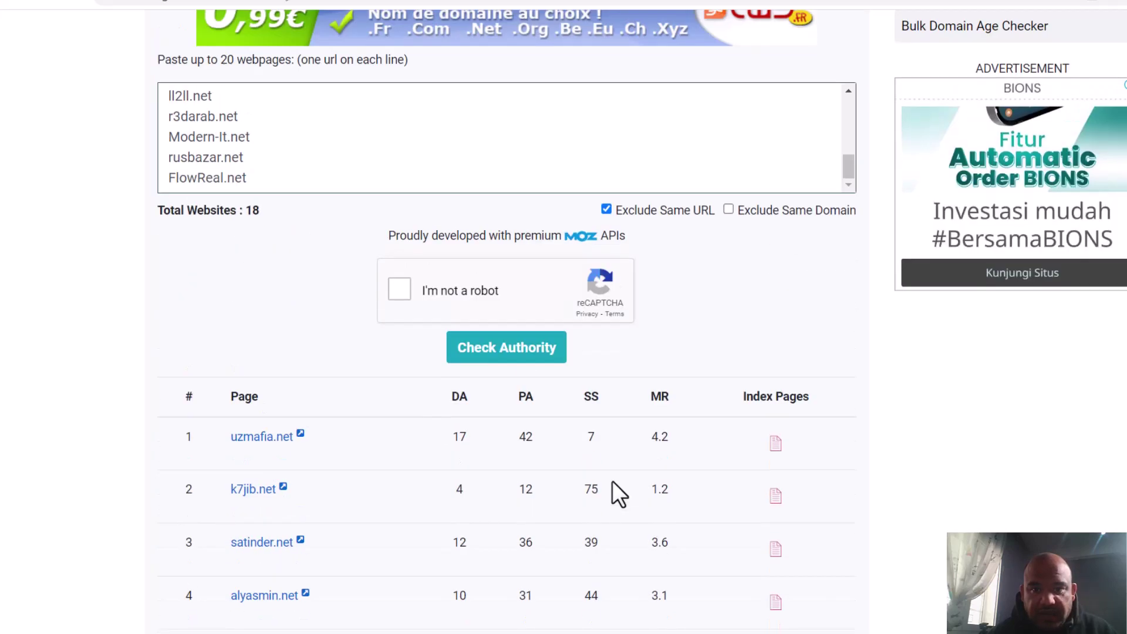
{"action": "scroll", "coordinate": [612, 481], "scroll_direction": "up", "scroll_amount": 3}
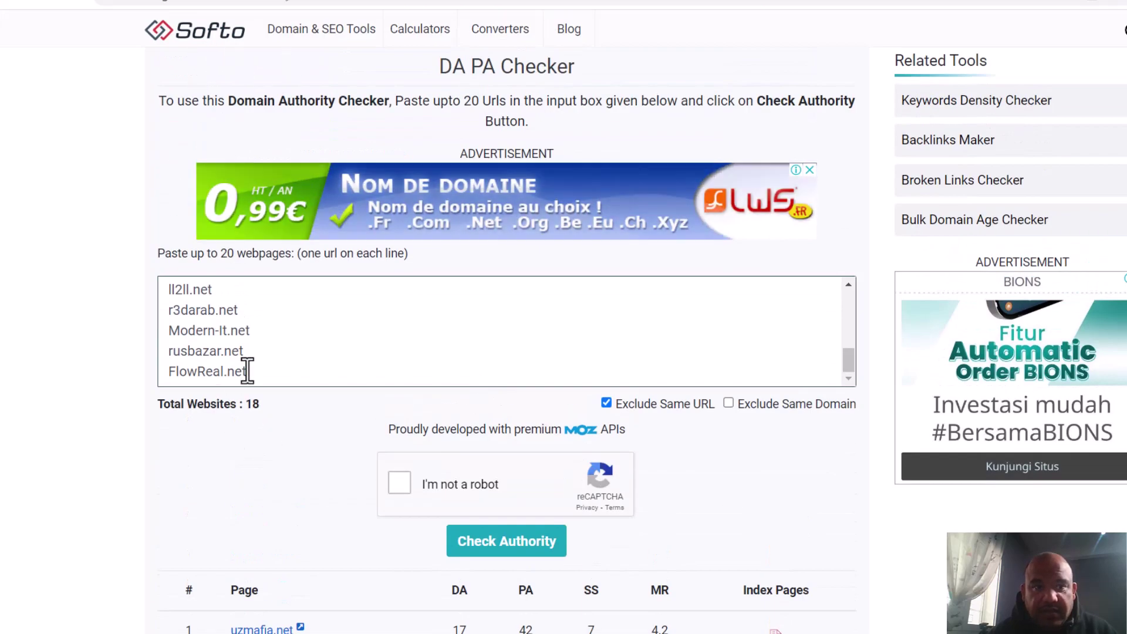
{"action": "key", "text": "ctrl+Tab"}
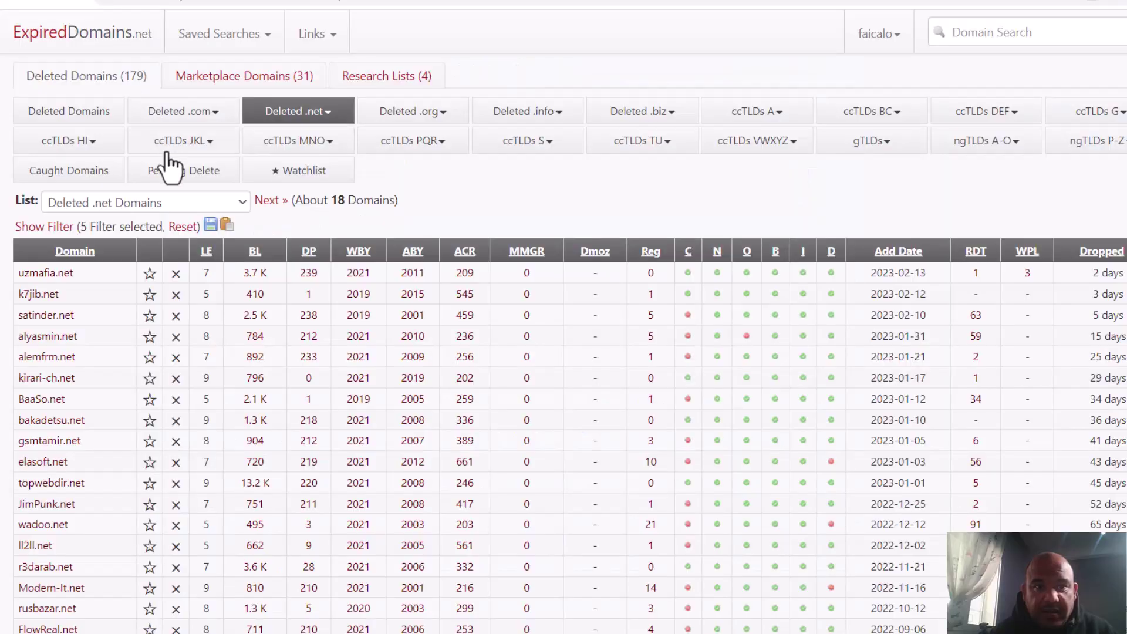
Step: Show the deleted .org list, paste its nine domains into Softo, and run Check Authority
{"action": "left_click", "coordinate": [397, 115]}
{"action": "left_click", "coordinate": [401, 139]}
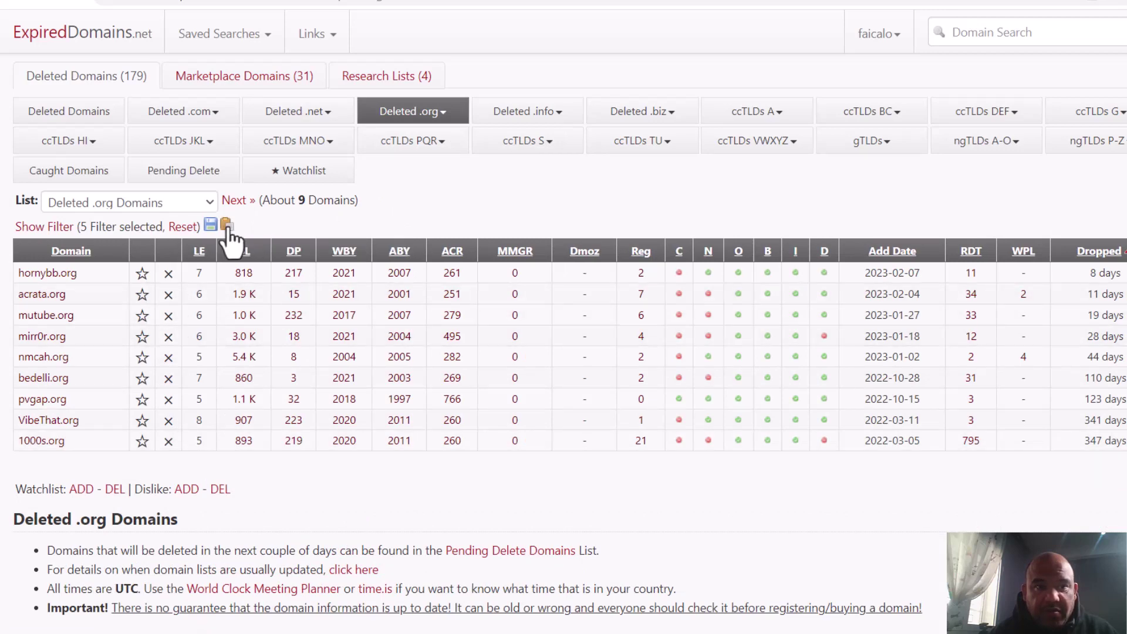
{"action": "key", "text": "ctrl+Tab"}
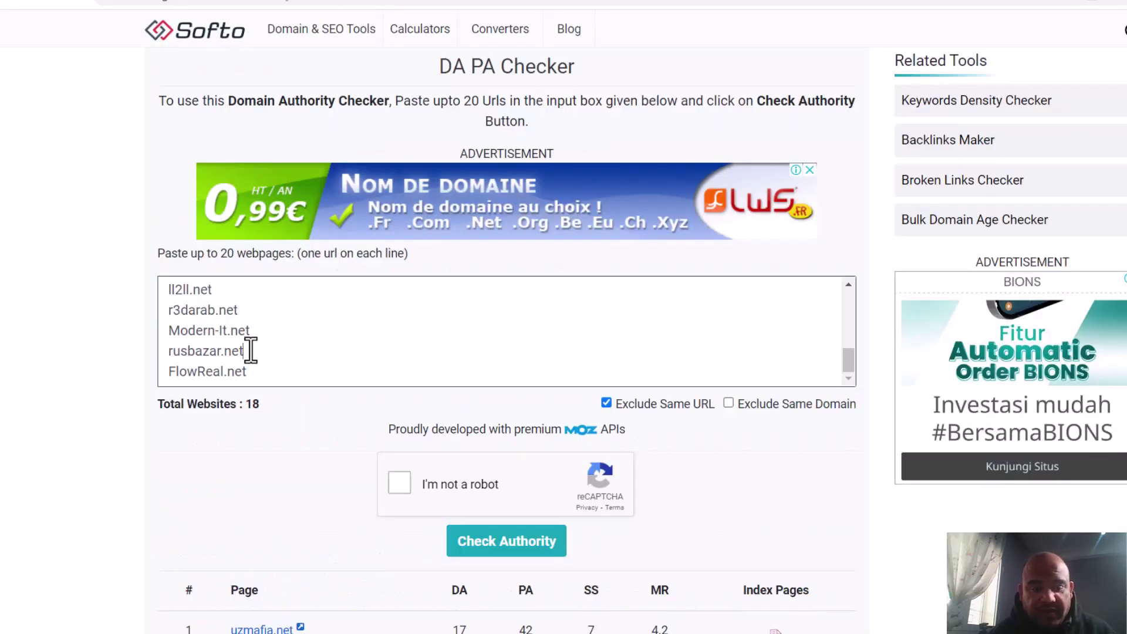
{"action": "key", "text": "ctrl+a"}
{"action": "key", "text": "ctrl+v"}
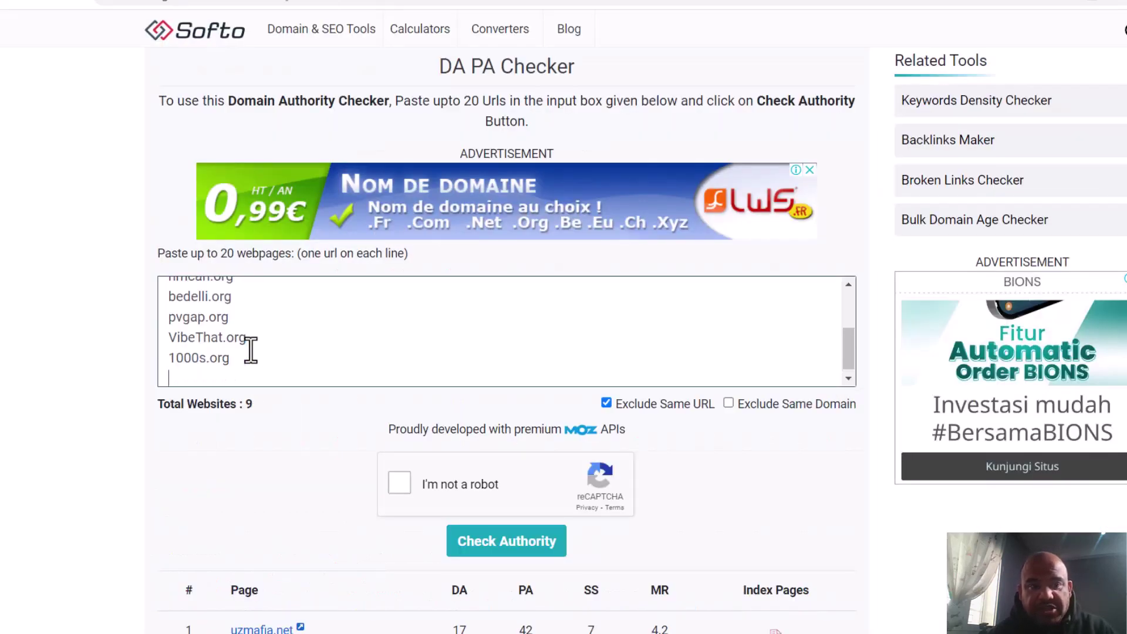
{"action": "left_click", "coordinate": [400, 491]}
{"action": "left_click", "coordinate": [514, 546]}
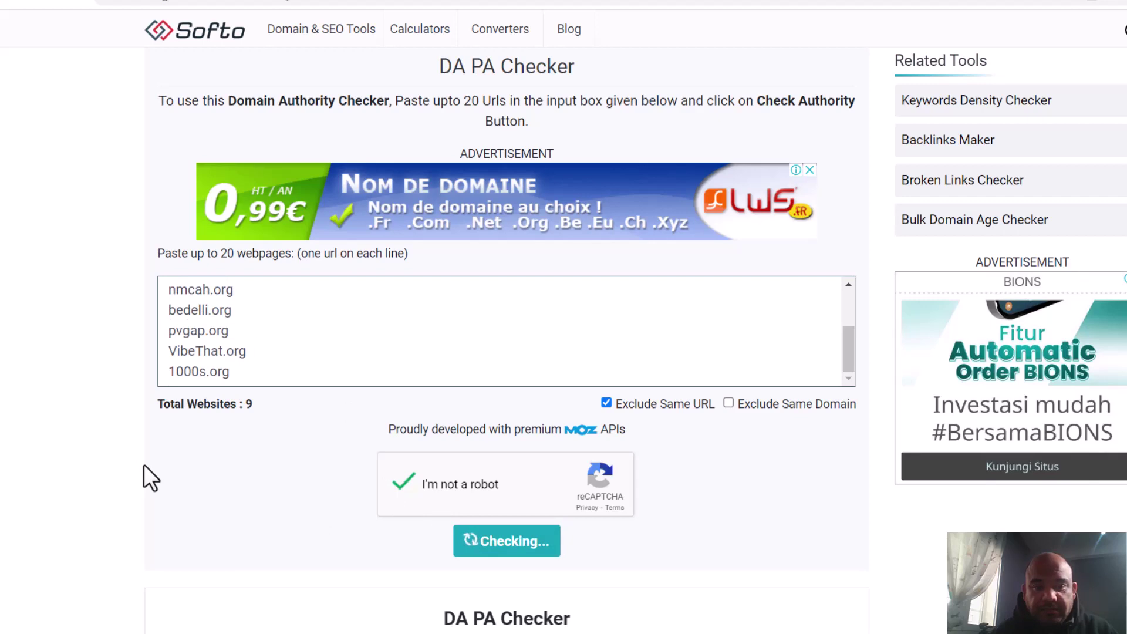
Step: Review the .org results, highlighting acrata.org's row (DA 21, PA 36, SS 10, MR 3.6)
{"action": "scroll", "coordinate": [143, 463], "scroll_direction": "down", "scroll_amount": 4}
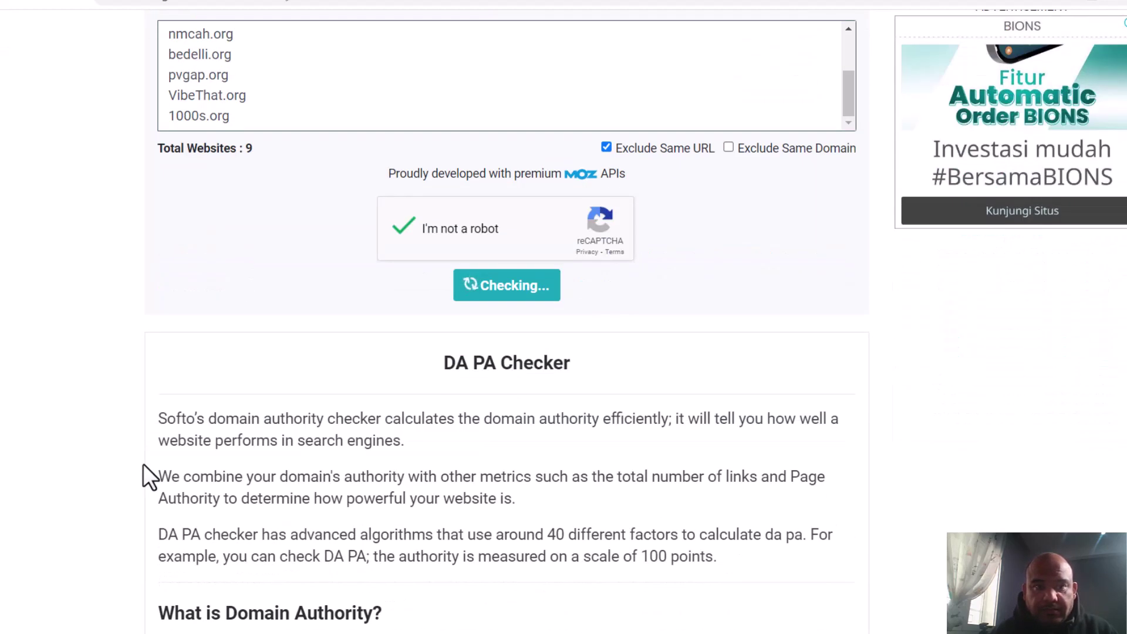
{"action": "scroll", "coordinate": [143, 464], "scroll_direction": "down", "scroll_amount": 4}
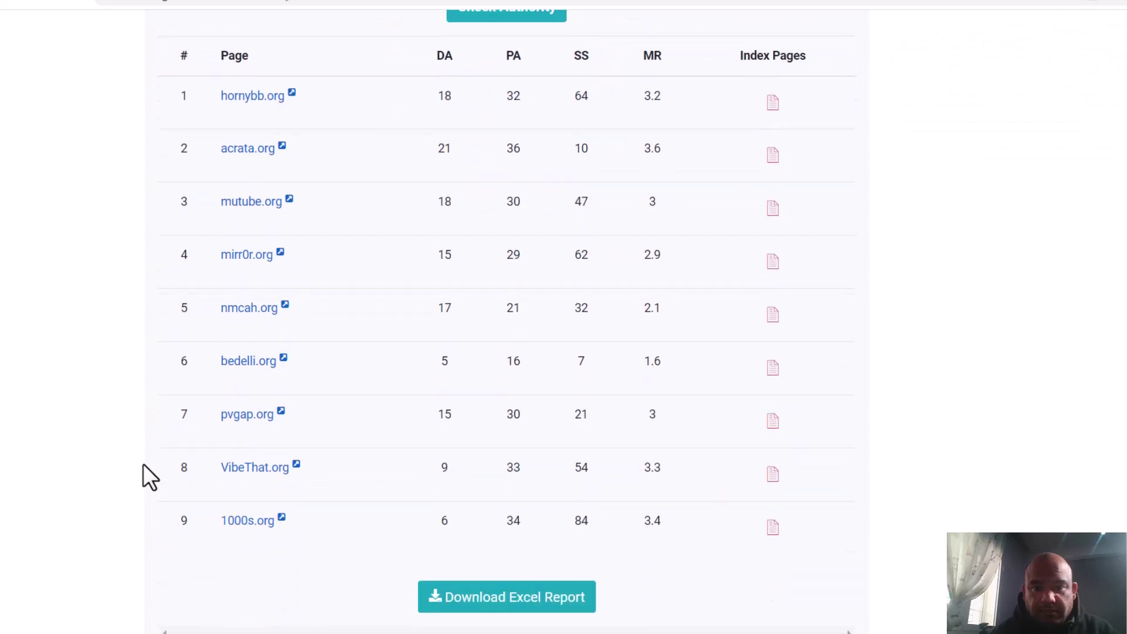
{"action": "scroll", "coordinate": [143, 464], "scroll_direction": "up", "scroll_amount": 2}
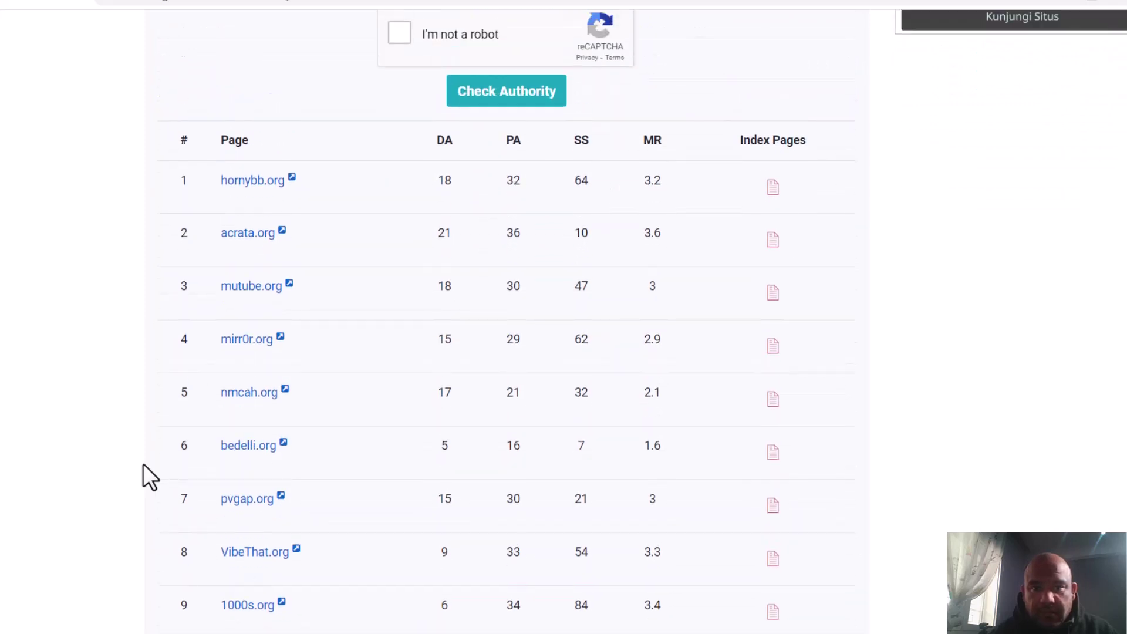
{"action": "left_click_drag", "start_coordinate": [678, 234], "coordinate": [526, 232]}
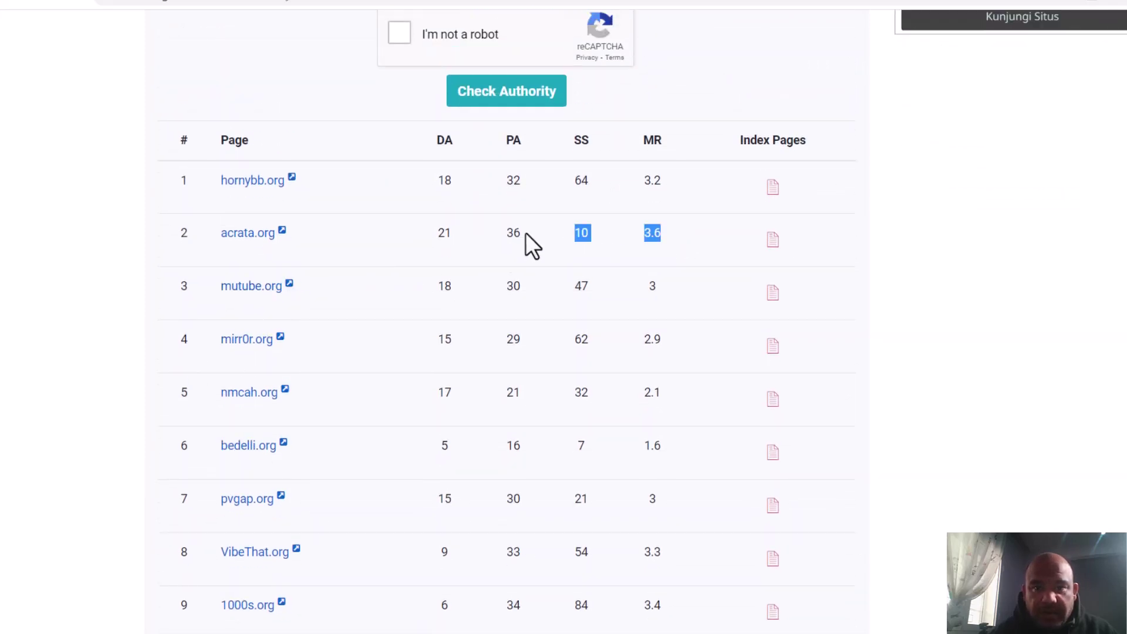
{"action": "left_click_drag", "start_coordinate": [339, 230], "coordinate": [227, 232]}
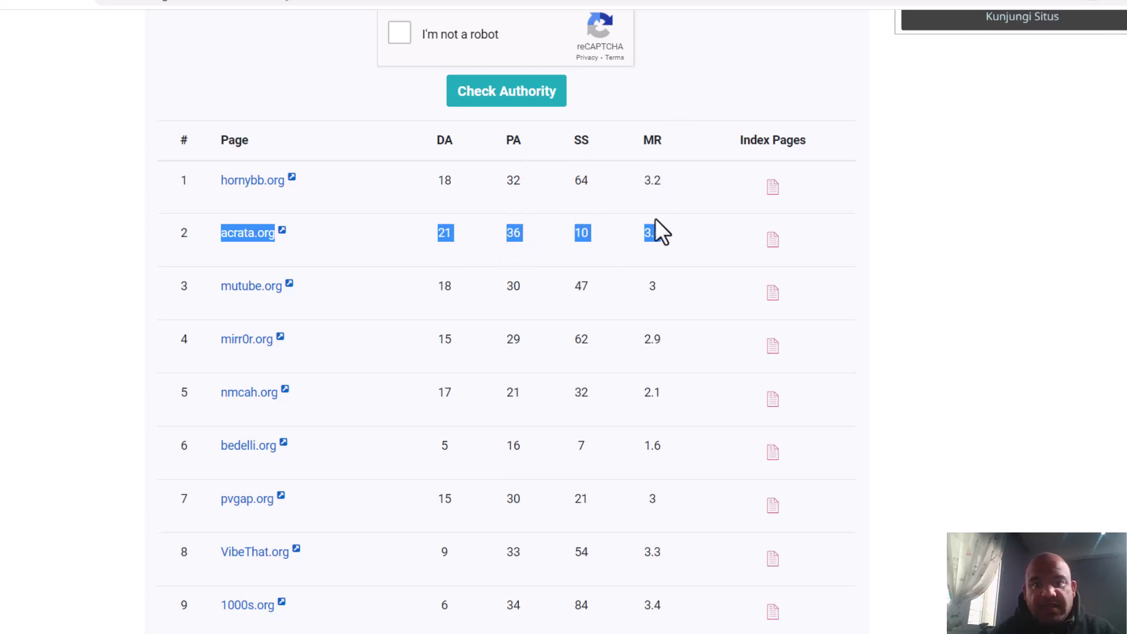
{"action": "left_click", "coordinate": [699, 206]}
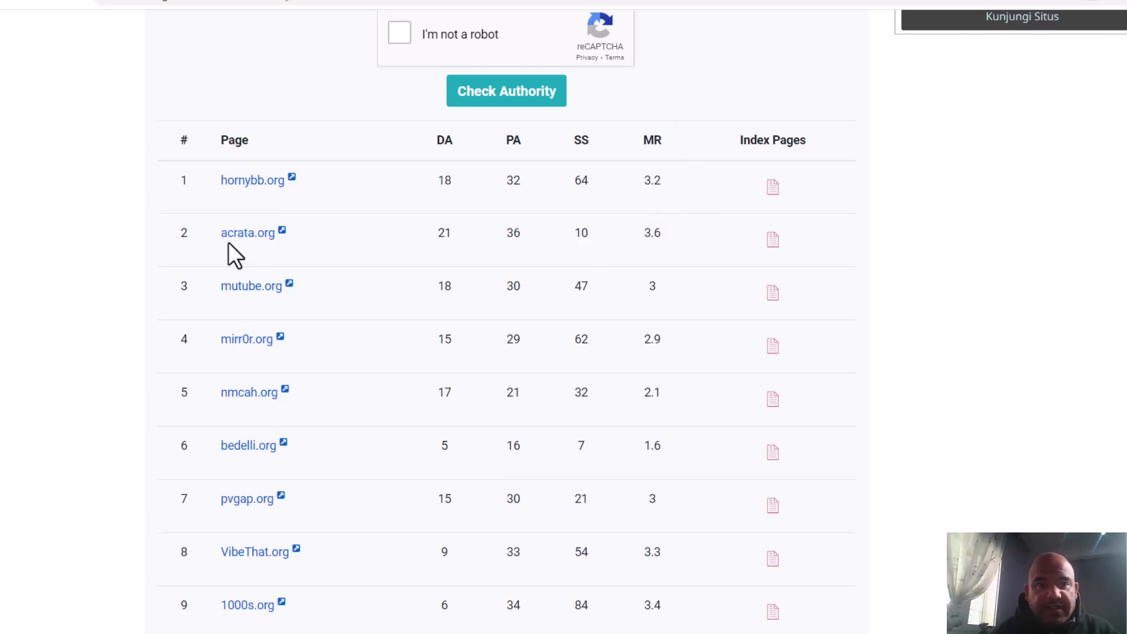
Step: Copy the domain acrata.org from row 2 of the results and switch to the CheckPageRank.net tab
{"action": "left_click_drag", "start_coordinate": [219, 238], "coordinate": [274, 242]}
{"action": "key", "text": "ctrl+c"}
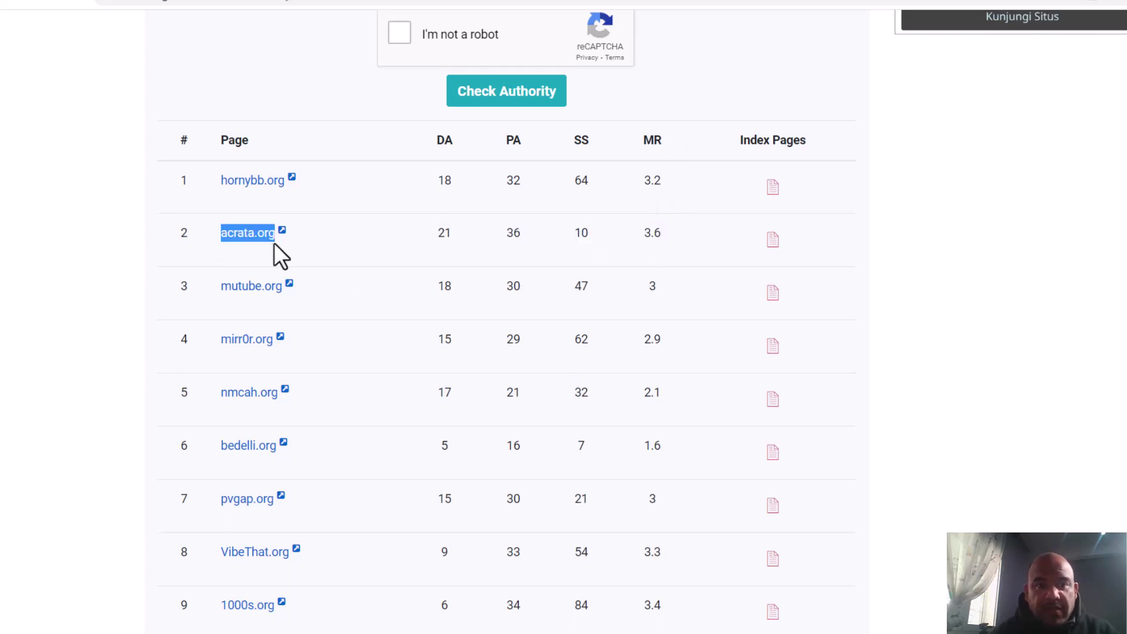
{"action": "right_click", "coordinate": [254, 233]}
{"action": "left_click", "coordinate": [326, 364]}
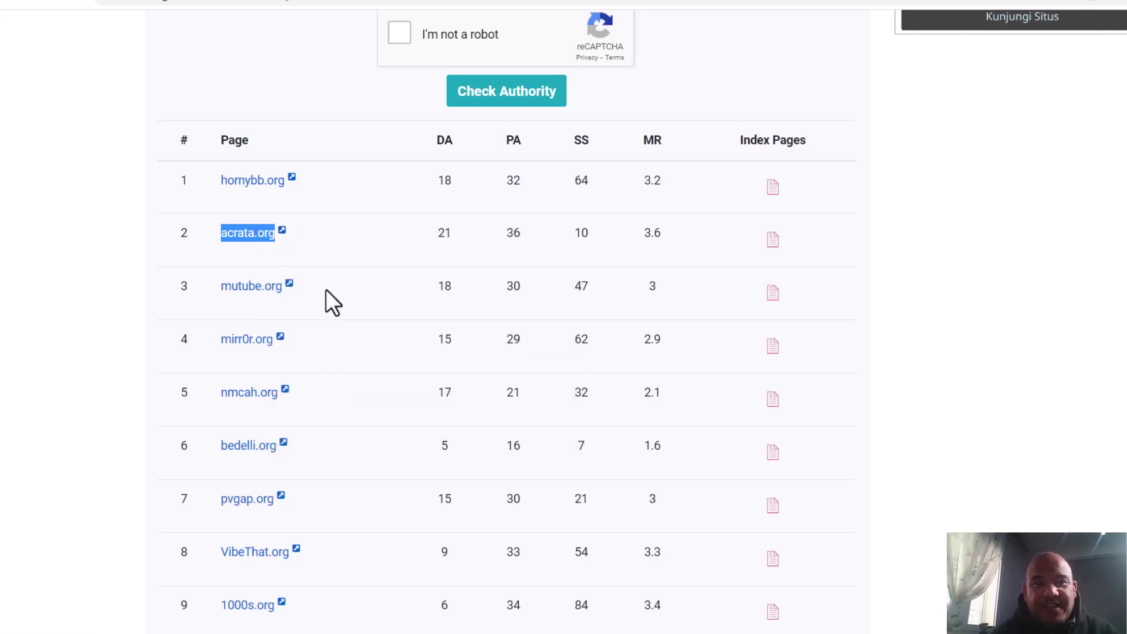
{"action": "key", "text": "ctrl+Tab"}
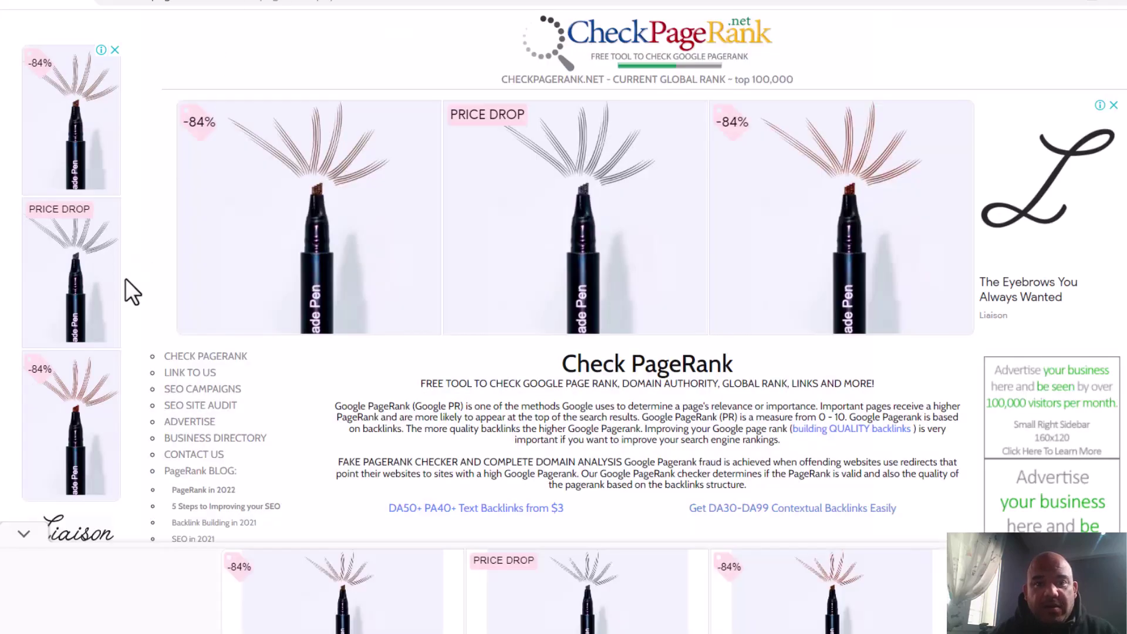
Step: Paste acrata.org into CheckPageRank.net's domain name field and submit it for analysis
{"action": "scroll", "coordinate": [125, 277], "scroll_direction": "down", "scroll_amount": 5}
{"action": "left_click", "coordinate": [464, 255]}
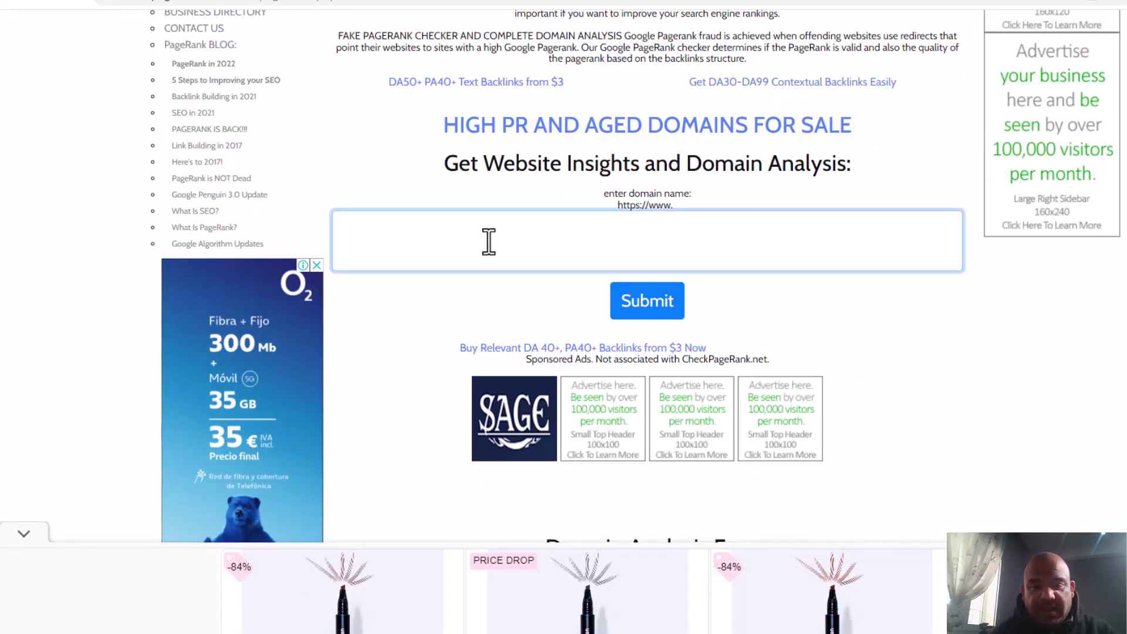
{"action": "key", "text": "ctrl+v"}
{"action": "double_click", "coordinate": [573, 248]}
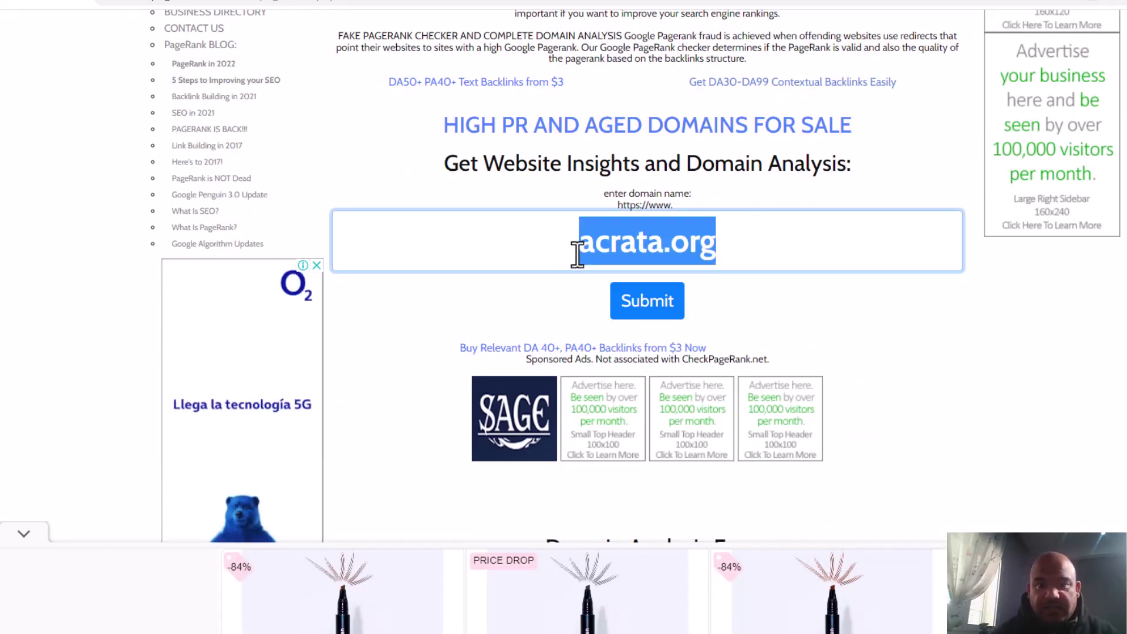
{"action": "left_click", "coordinate": [577, 253]}
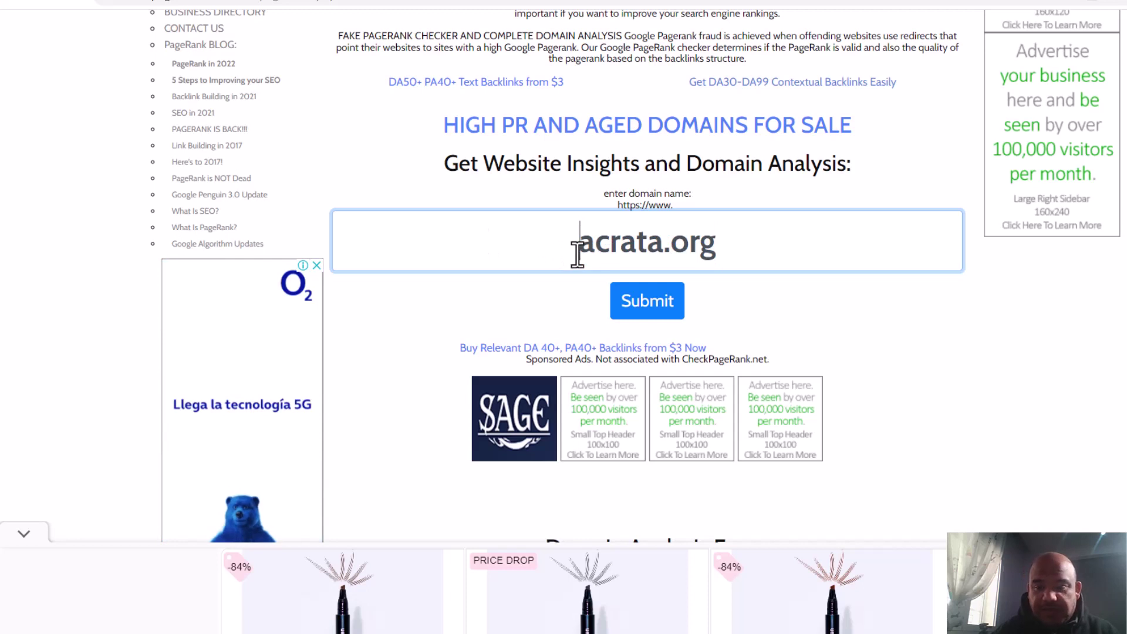
{"action": "left_click", "coordinate": [648, 300]}
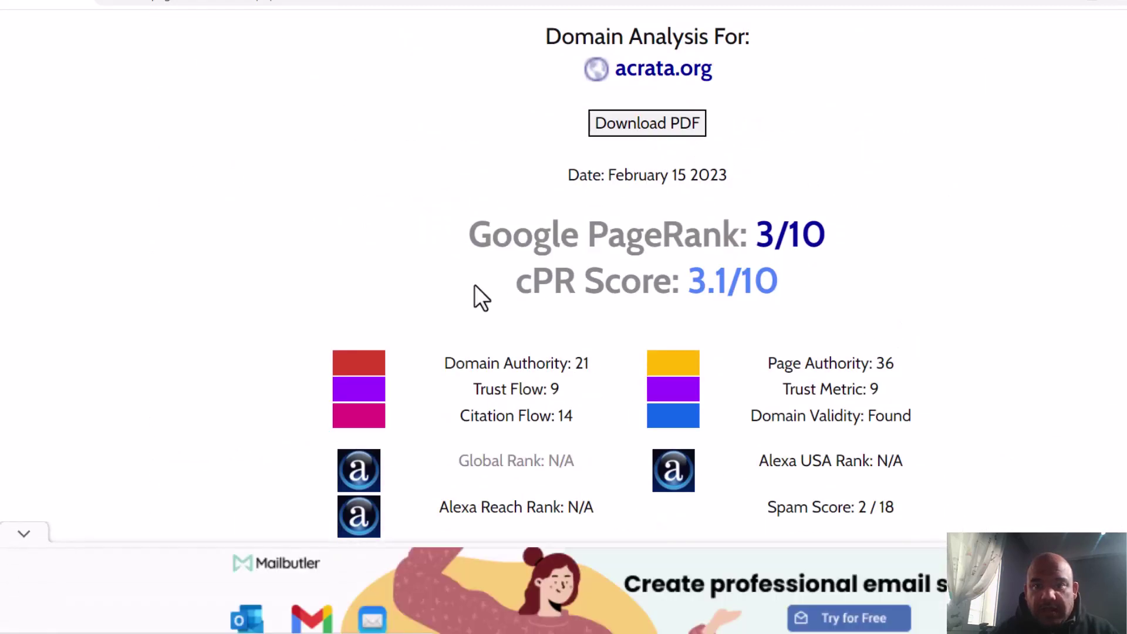
Step: Highlight acrata.org's cPR score of 3.1/10 and its Weak PR Quality rating
{"action": "left_click_drag", "start_coordinate": [810, 280], "coordinate": [688, 281]}
{"action": "scroll", "coordinate": [970, 288], "scroll_direction": "down", "scroll_amount": 5}
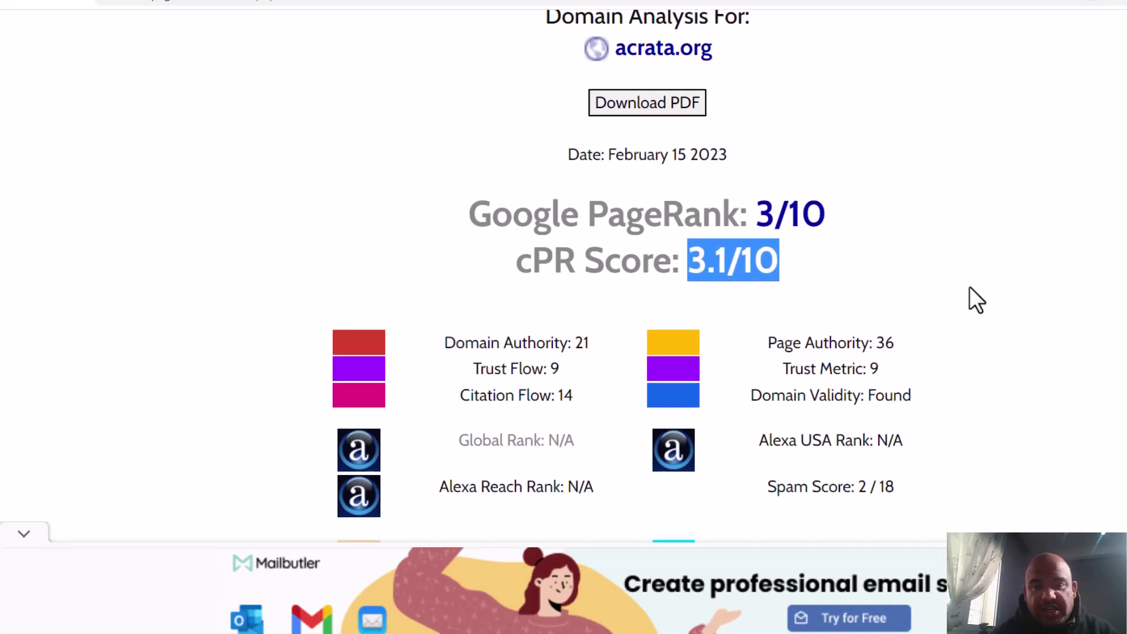
{"action": "scroll", "coordinate": [970, 288], "scroll_direction": "down", "scroll_amount": 1}
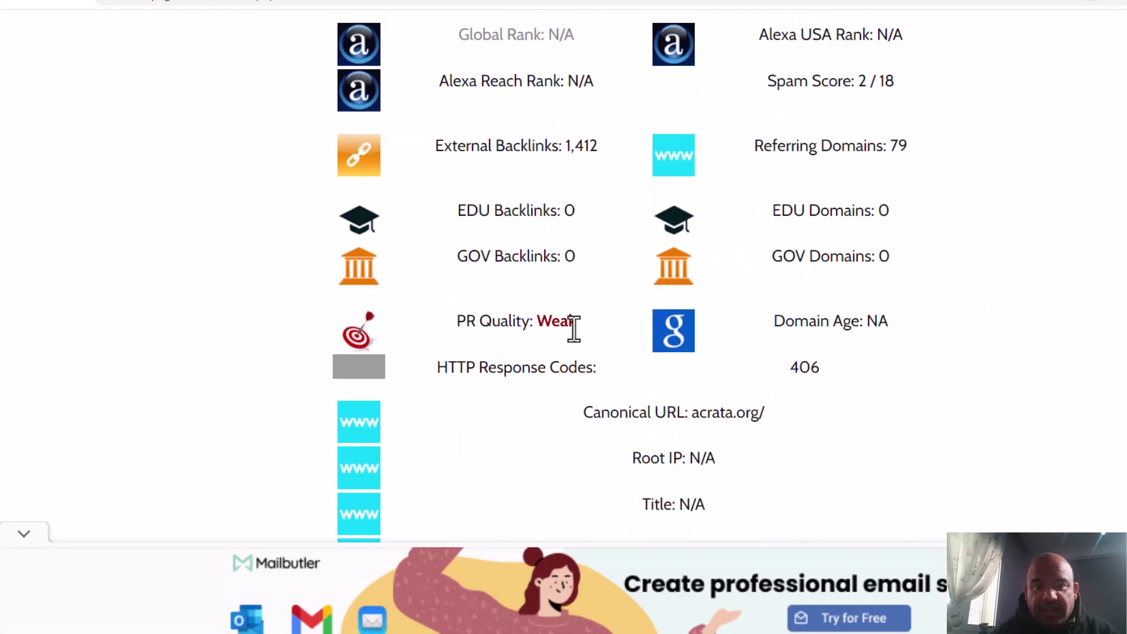
{"action": "left_click_drag", "start_coordinate": [574, 328], "coordinate": [452, 328]}
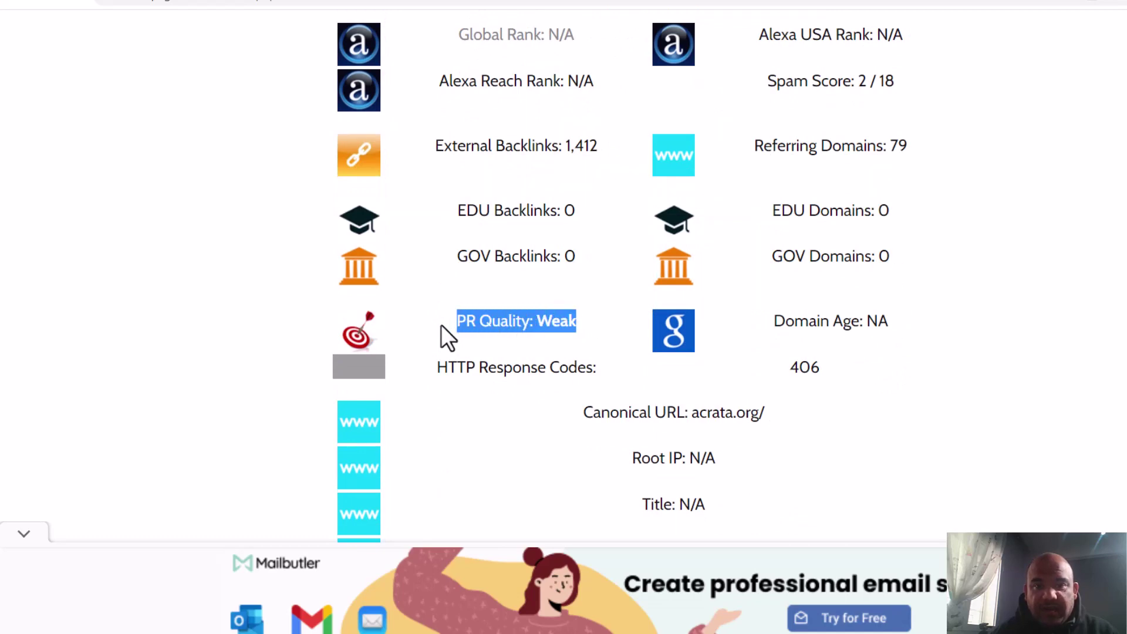
{"action": "left_click", "coordinate": [552, 322]}
{"action": "left_click_drag", "start_coordinate": [536, 321], "coordinate": [578, 320]}
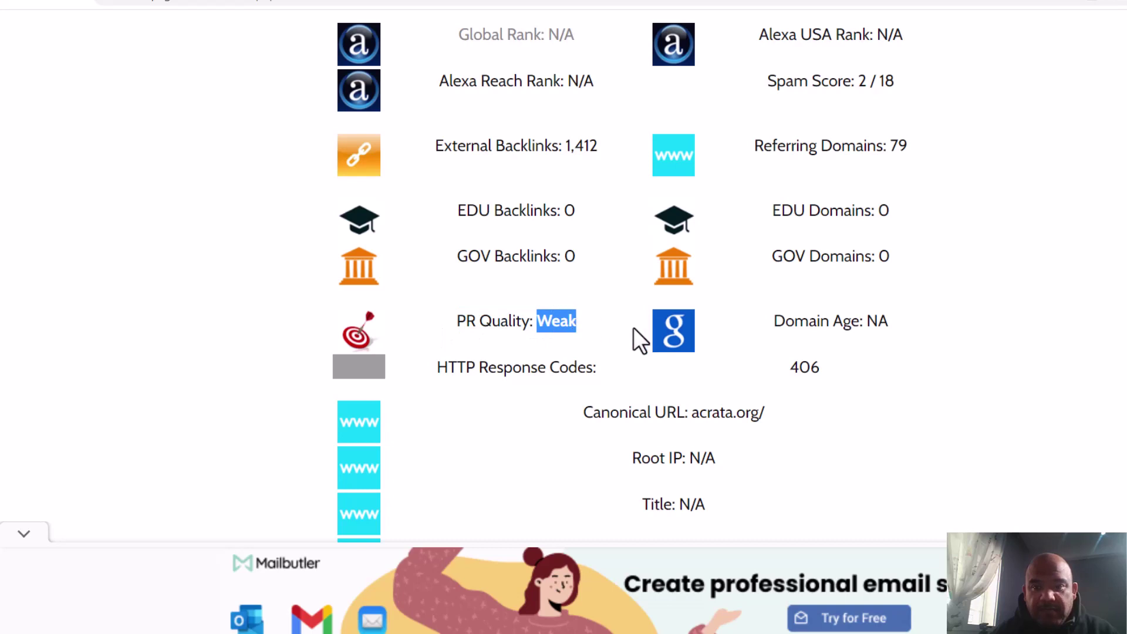
{"action": "double_click", "coordinate": [556, 321]}
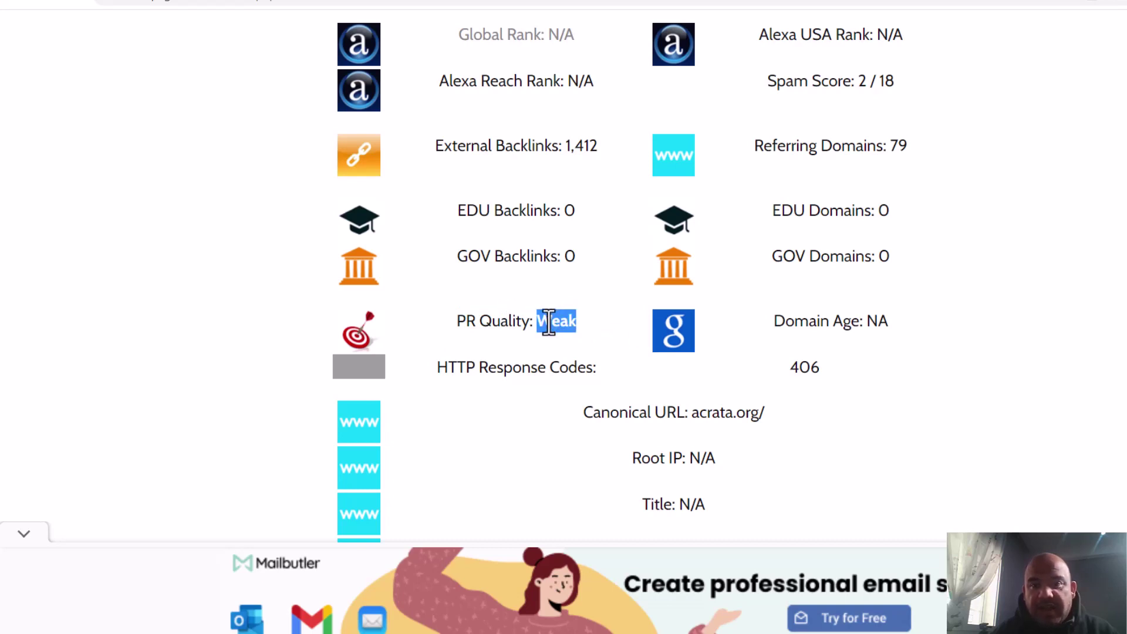
Step: Highlight the PageRank and cPR lines and the domain acrata.org, then return to the Softo results
{"action": "scroll", "coordinate": [549, 322], "scroll_direction": "up", "scroll_amount": 4}
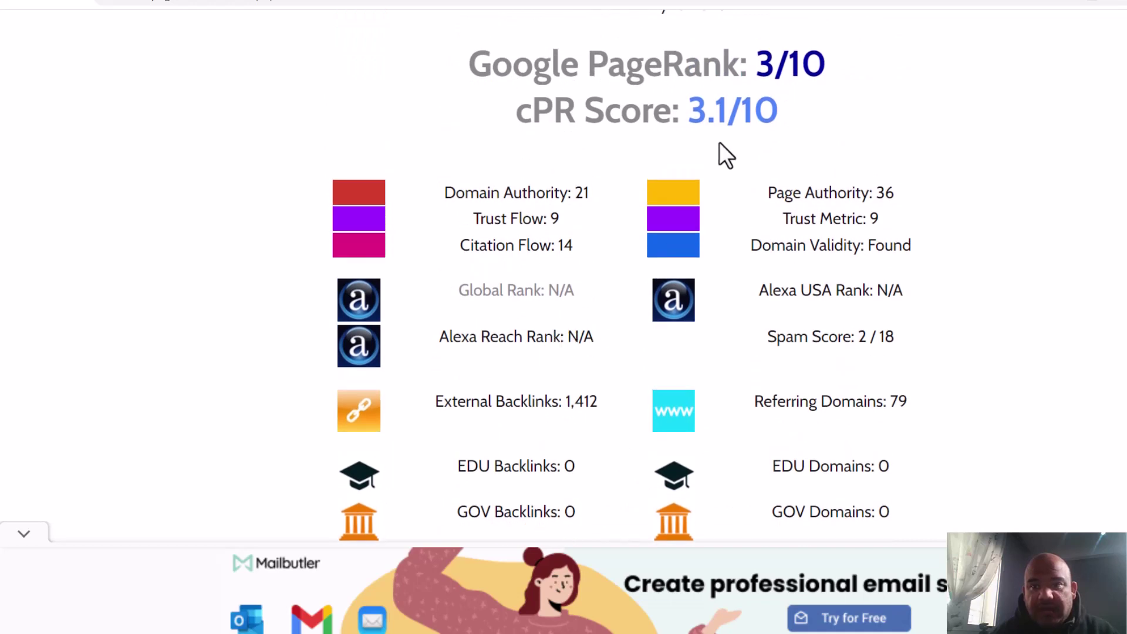
{"action": "scroll", "coordinate": [523, 463], "scroll_direction": "down", "scroll_amount": 3}
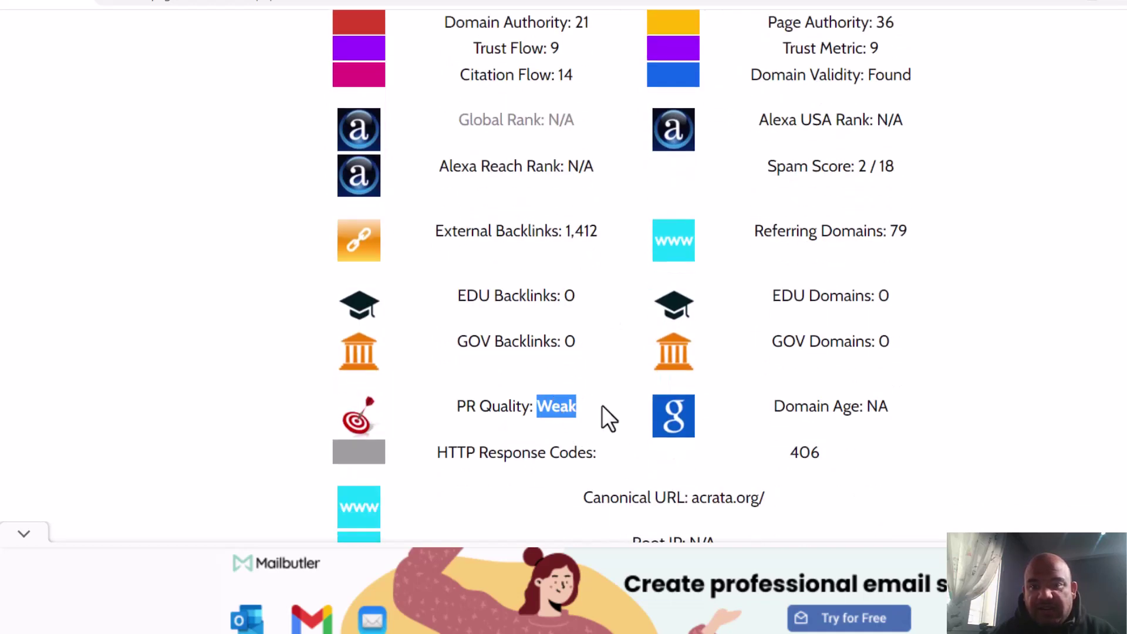
{"action": "scroll", "coordinate": [604, 420], "scroll_direction": "up", "scroll_amount": 5}
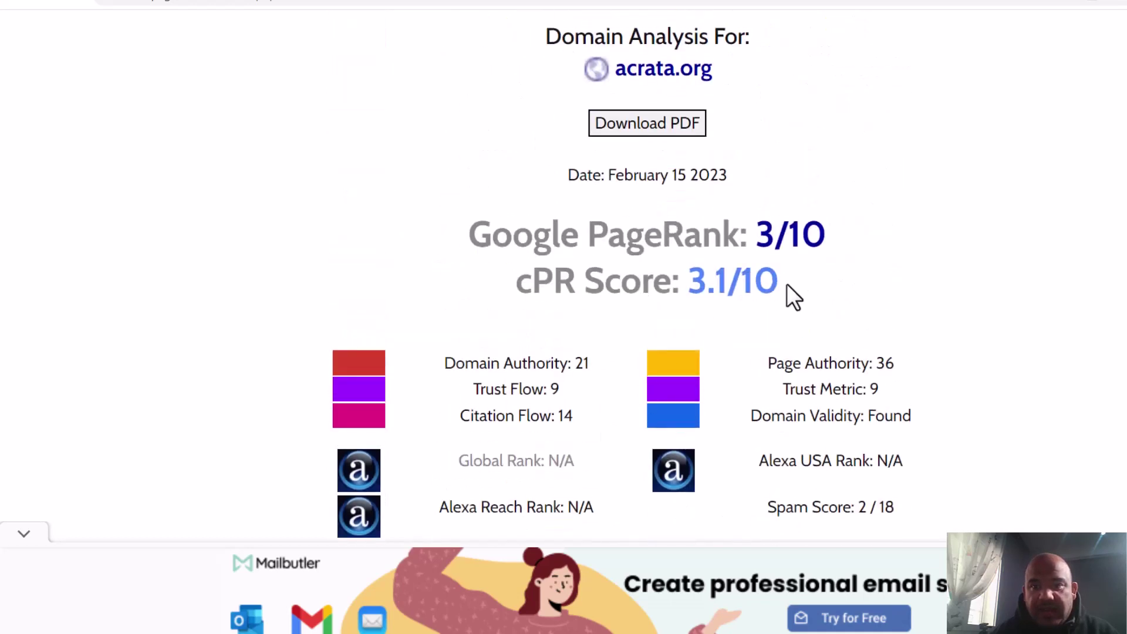
{"action": "left_click_drag", "start_coordinate": [788, 294], "coordinate": [445, 230]}
{"action": "scroll", "coordinate": [391, 242], "scroll_direction": "up", "scroll_amount": 1}
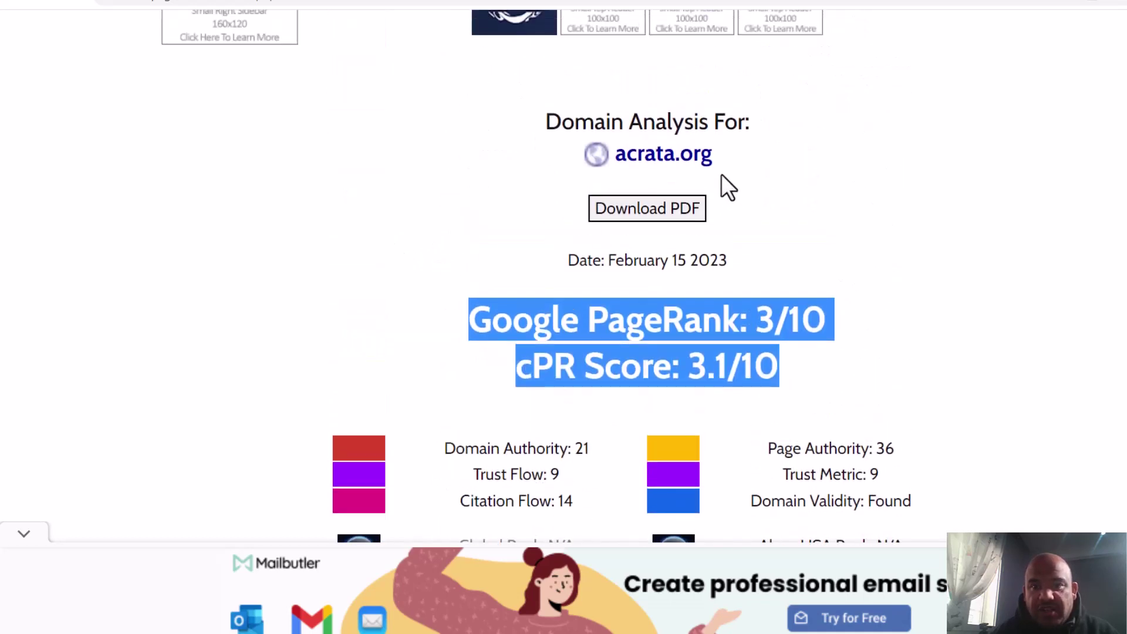
{"action": "left_click_drag", "start_coordinate": [714, 156], "coordinate": [615, 154]}
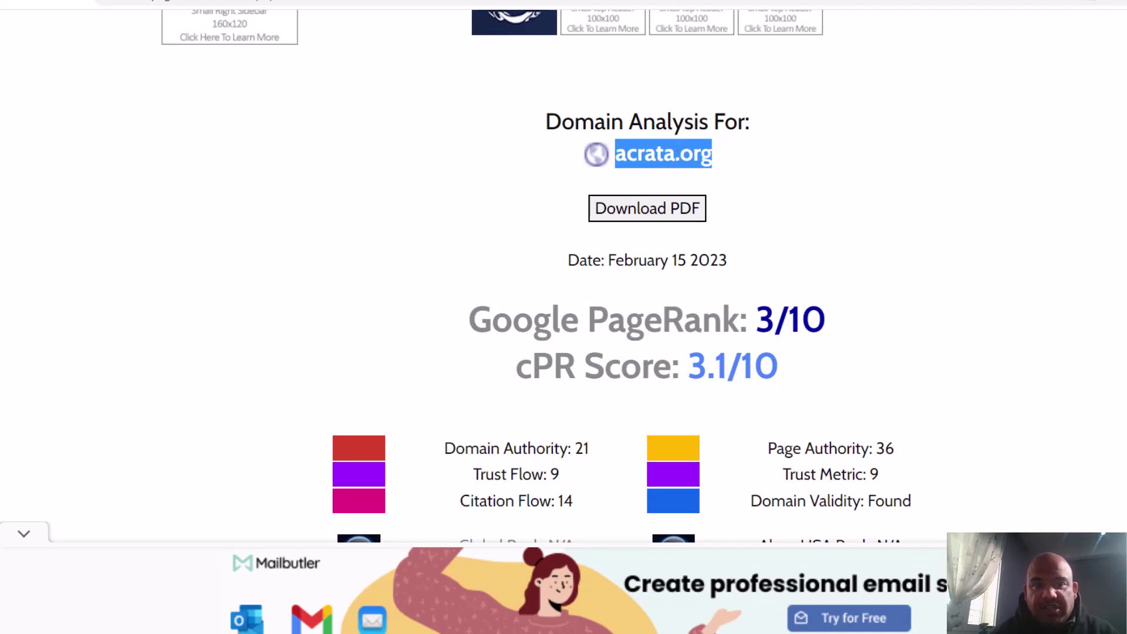
{"action": "key", "text": "ctrl+tab"}
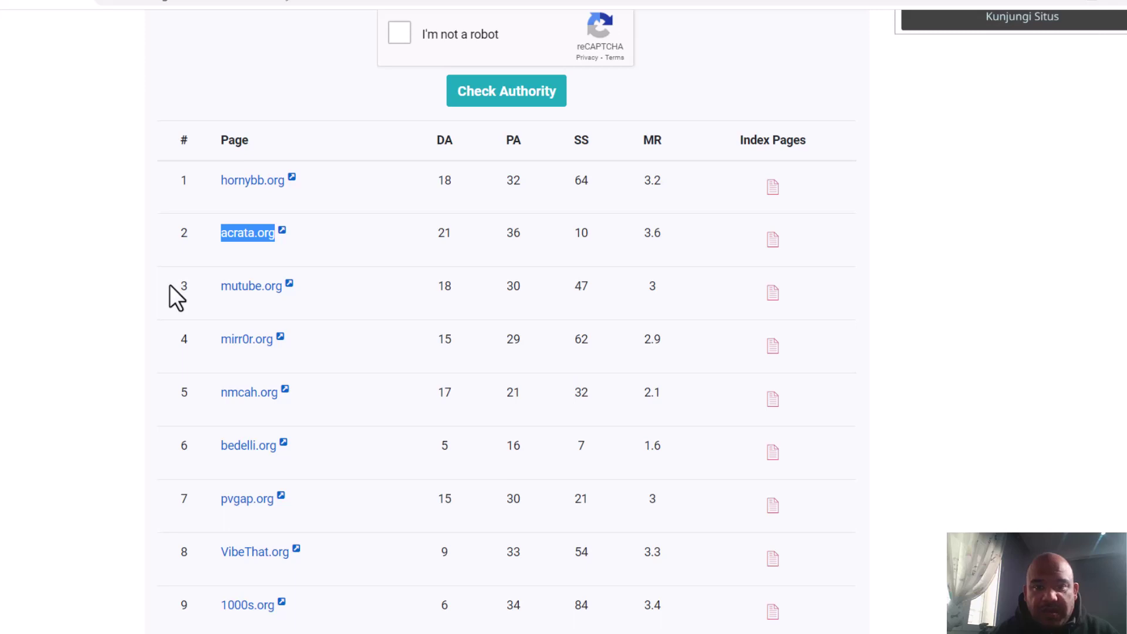
Step: Compare acrata.org's DA 21 and PA 36 against the other .org domains, then return to ExpiredDomains.net
{"action": "scroll", "coordinate": [170, 284], "scroll_direction": "down", "scroll_amount": 2}
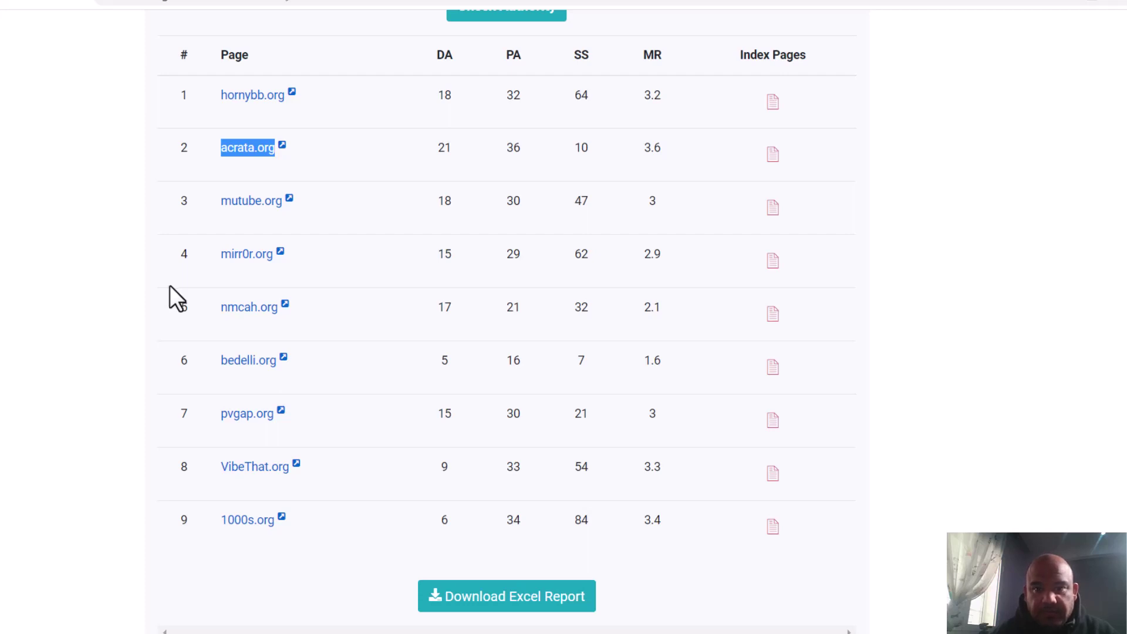
{"action": "scroll", "coordinate": [176, 298], "scroll_direction": "up", "scroll_amount": 2}
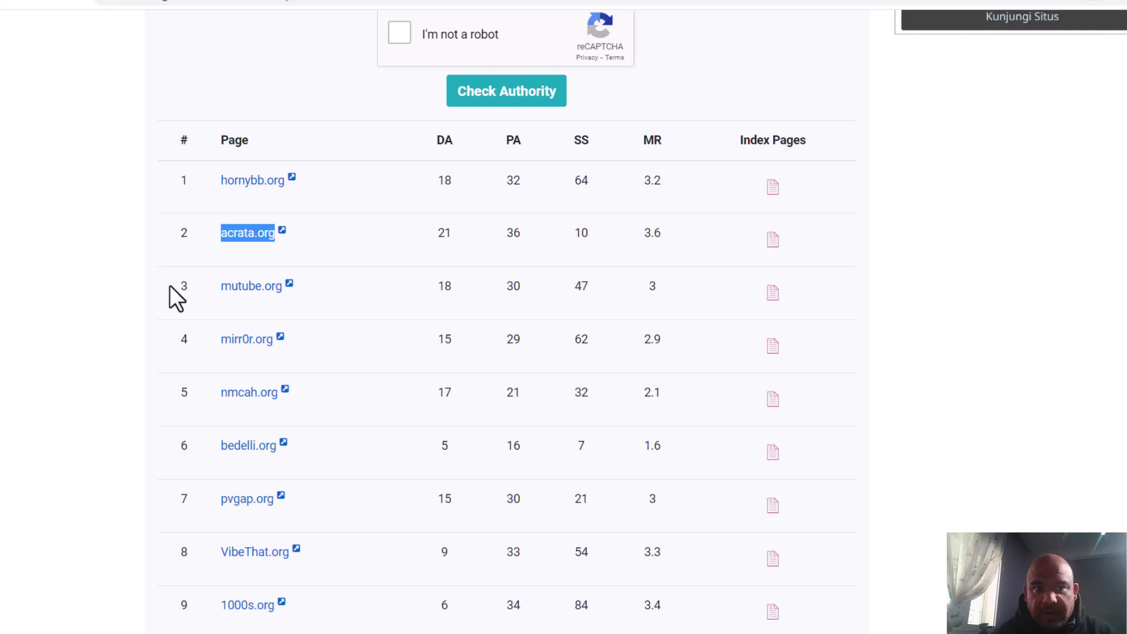
{"action": "key", "text": "ctrl+Tab"}
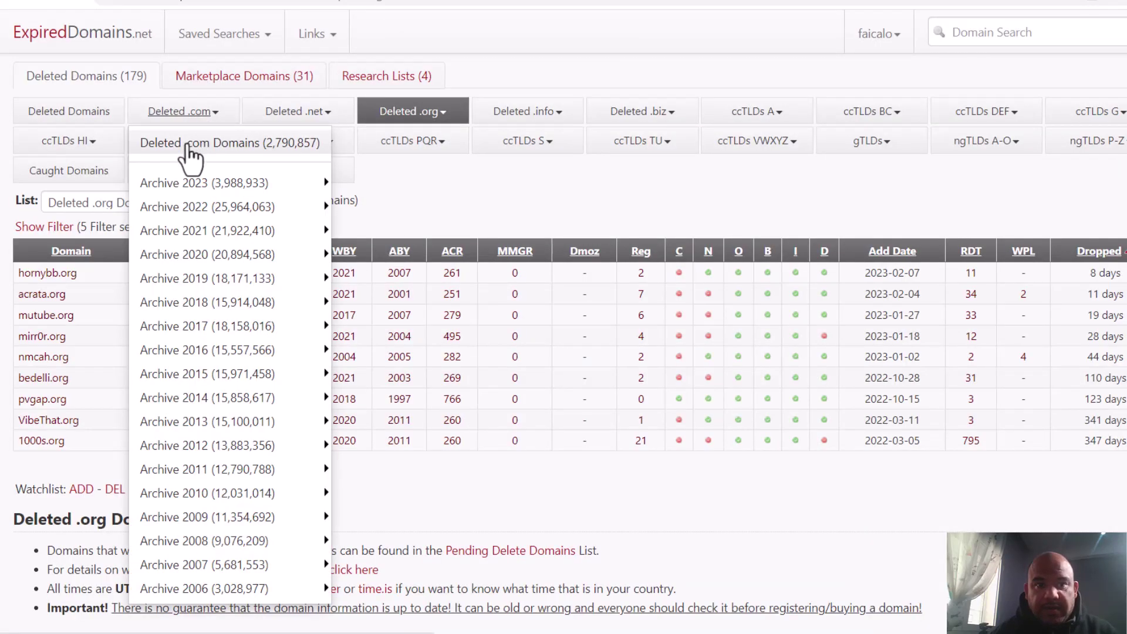
Step: Scroll through the list of about 17 deleted .com domains
{"action": "scroll", "coordinate": [271, 352], "scroll_direction": "down", "scroll_amount": 3}
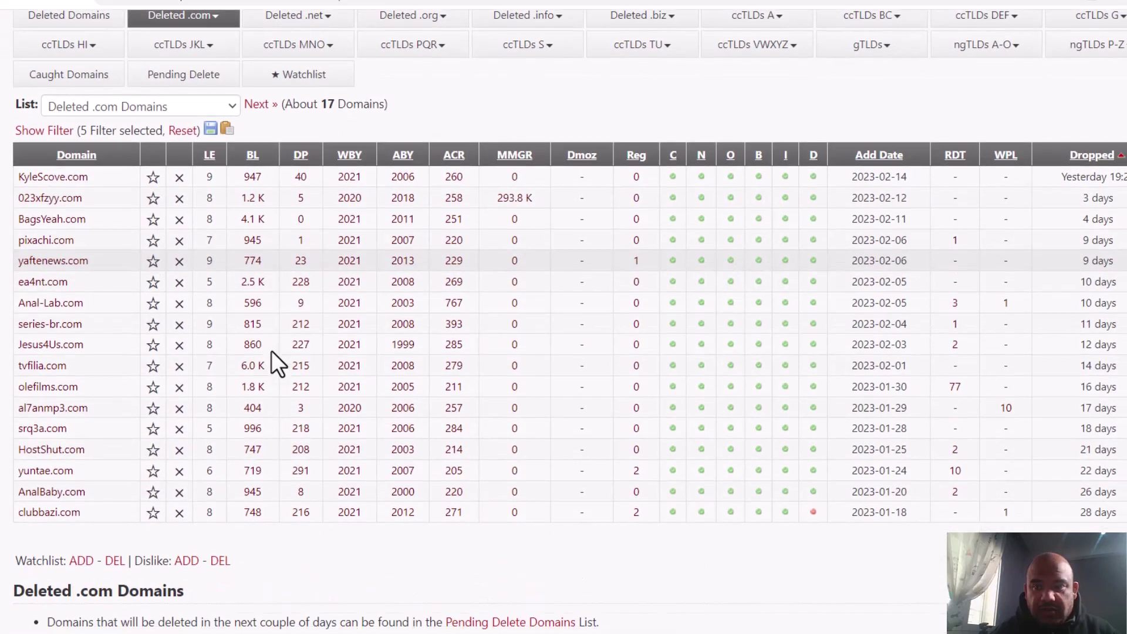
{"action": "scroll", "coordinate": [272, 351], "scroll_direction": "up", "scroll_amount": 3}
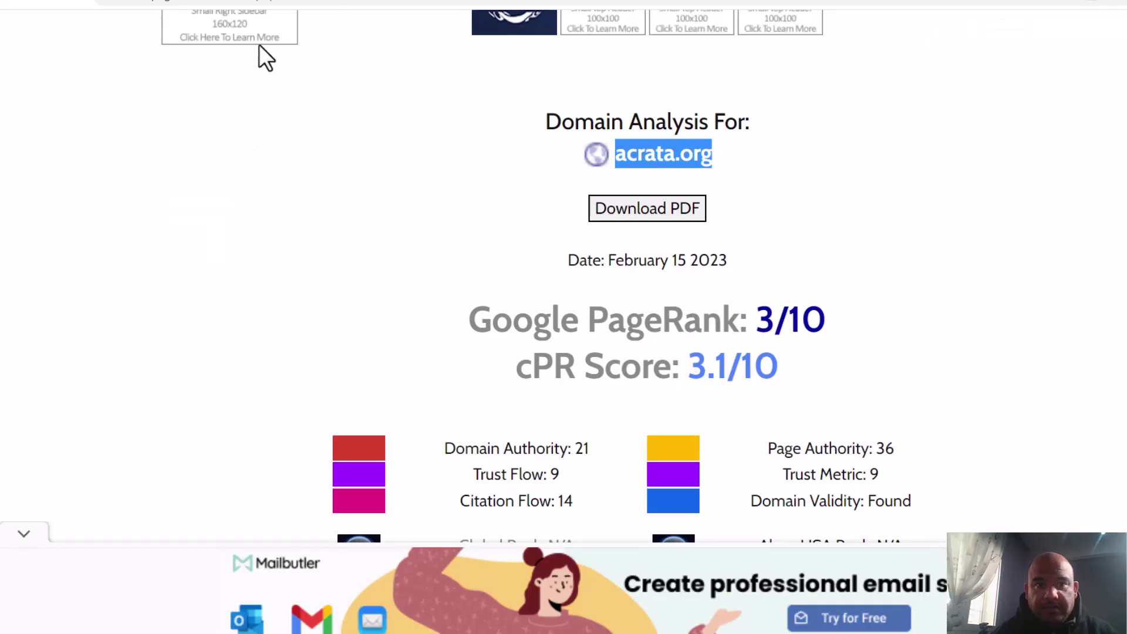
{"action": "scroll", "coordinate": [519, 276], "scroll_direction": "up", "scroll_amount": 9}
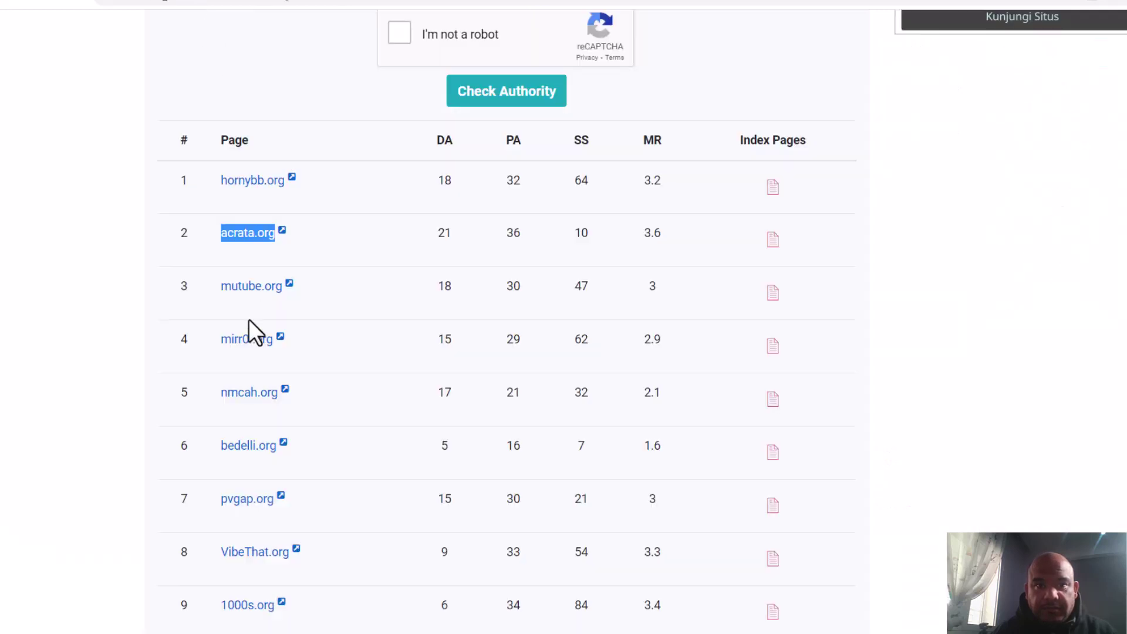
Step: Replace the URL list with the 17 copied .com domains and run the authority check
{"action": "scroll", "coordinate": [247, 329], "scroll_direction": "up", "scroll_amount": 8}
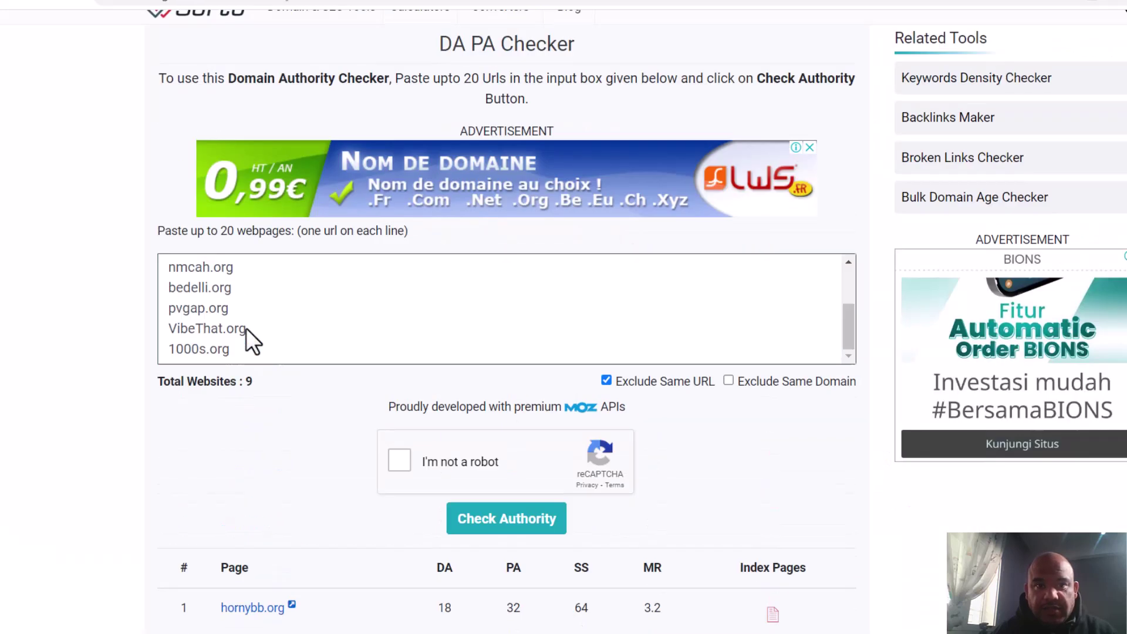
{"action": "key", "text": "ctrl+a"}
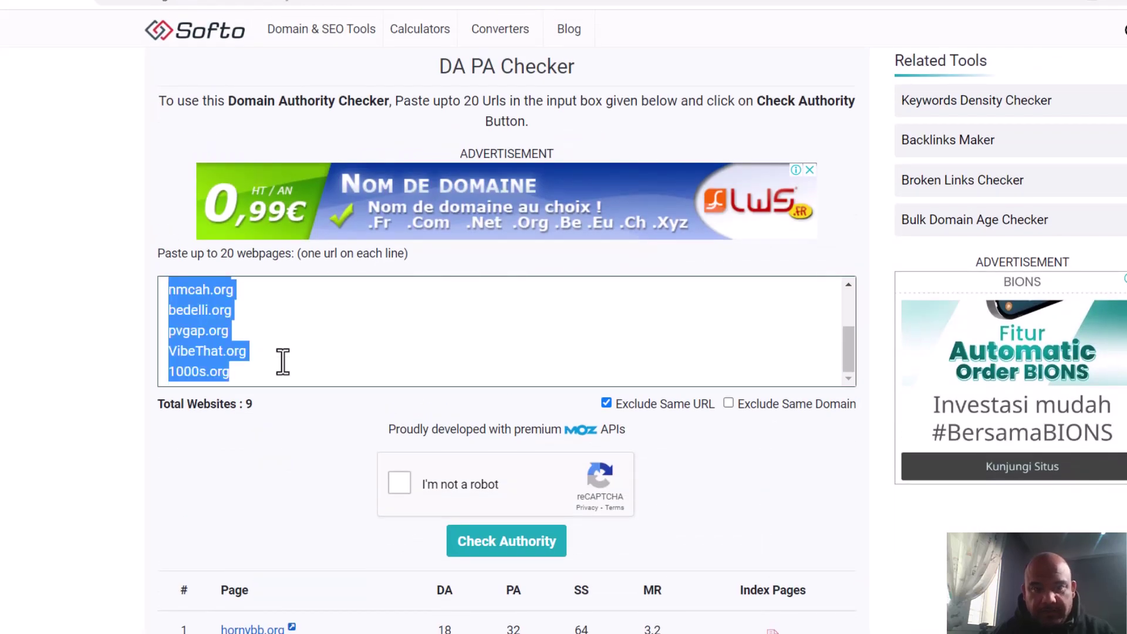
{"action": "key", "text": "ctrl+v"}
{"action": "left_click", "coordinate": [454, 482]}
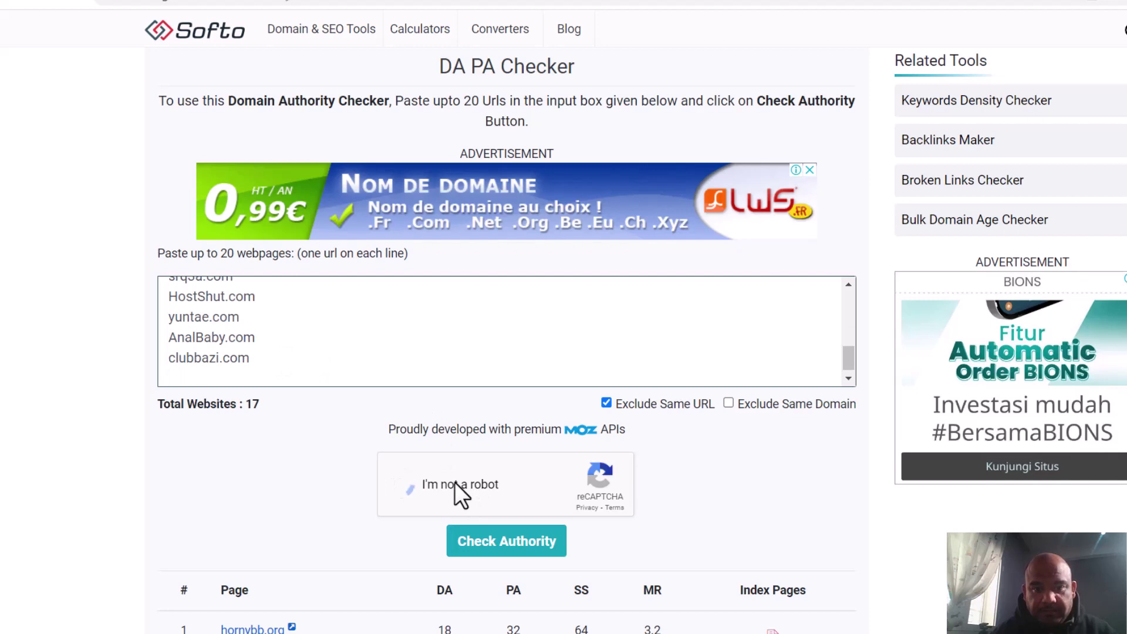
{"action": "left_click", "coordinate": [540, 545]}
Step: Review the .com results and select clubbazi.com, scored DA 2, PA 39, MR 3.9
{"action": "scroll", "coordinate": [129, 440], "scroll_direction": "down", "scroll_amount": 6}
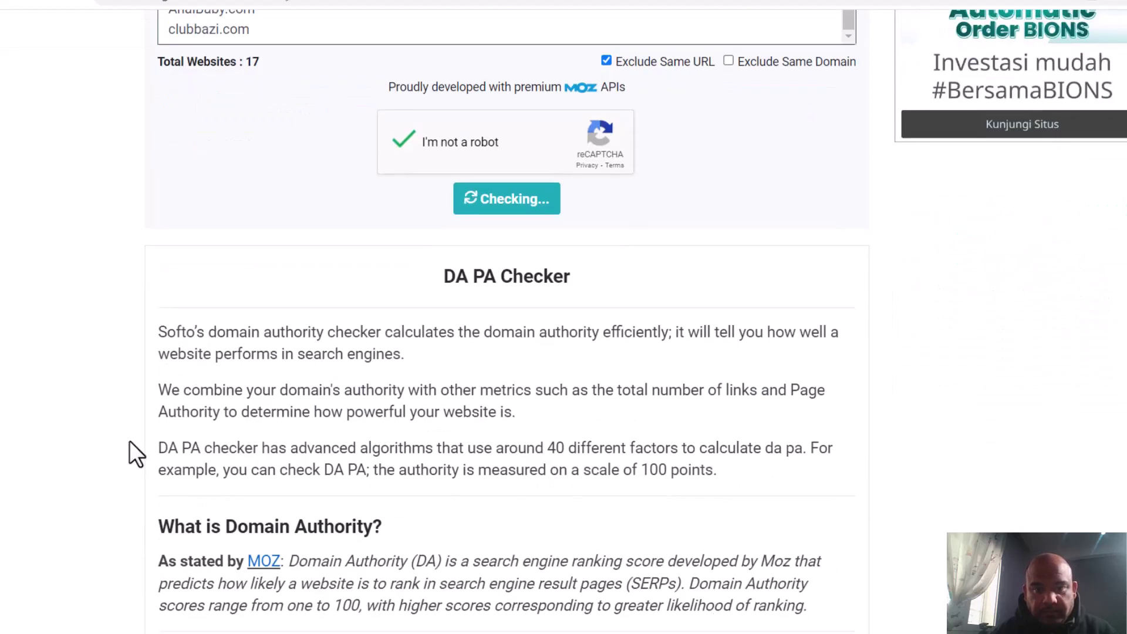
{"action": "scroll", "coordinate": [129, 440], "scroll_direction": "down", "scroll_amount": 3}
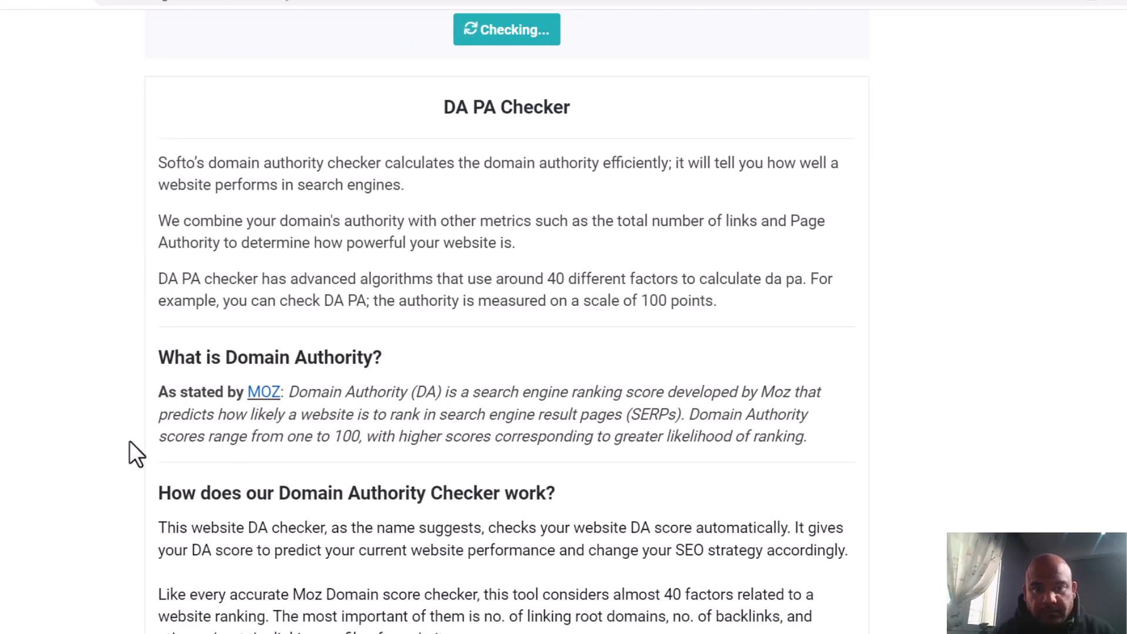
{"action": "scroll", "coordinate": [130, 442], "scroll_direction": "up", "scroll_amount": 4}
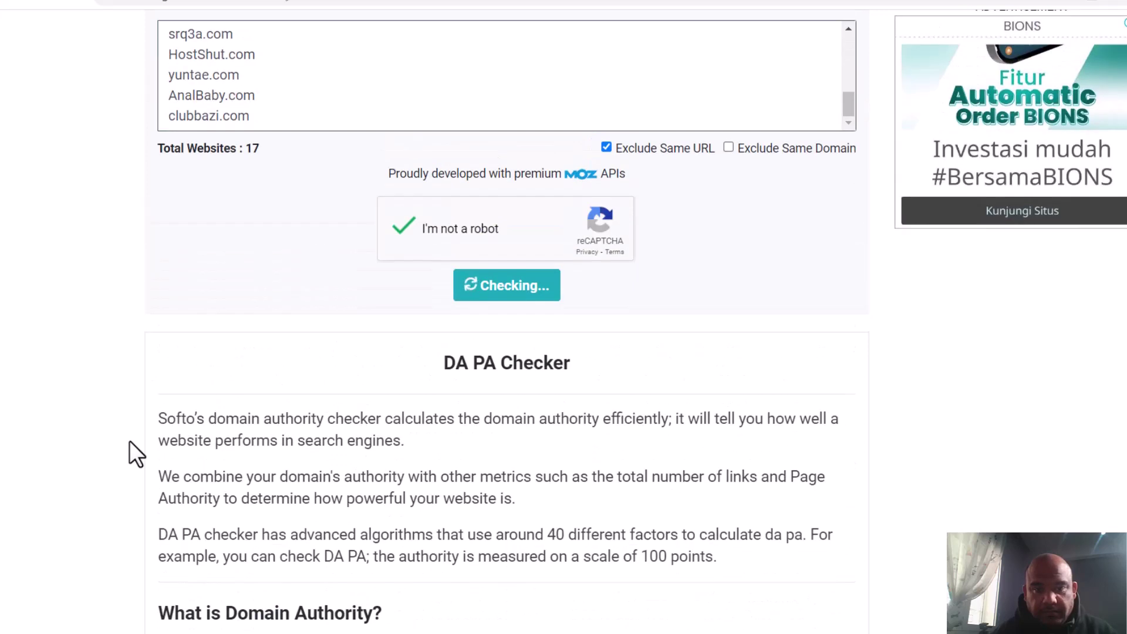
{"action": "scroll", "coordinate": [129, 440], "scroll_direction": "down", "scroll_amount": 5}
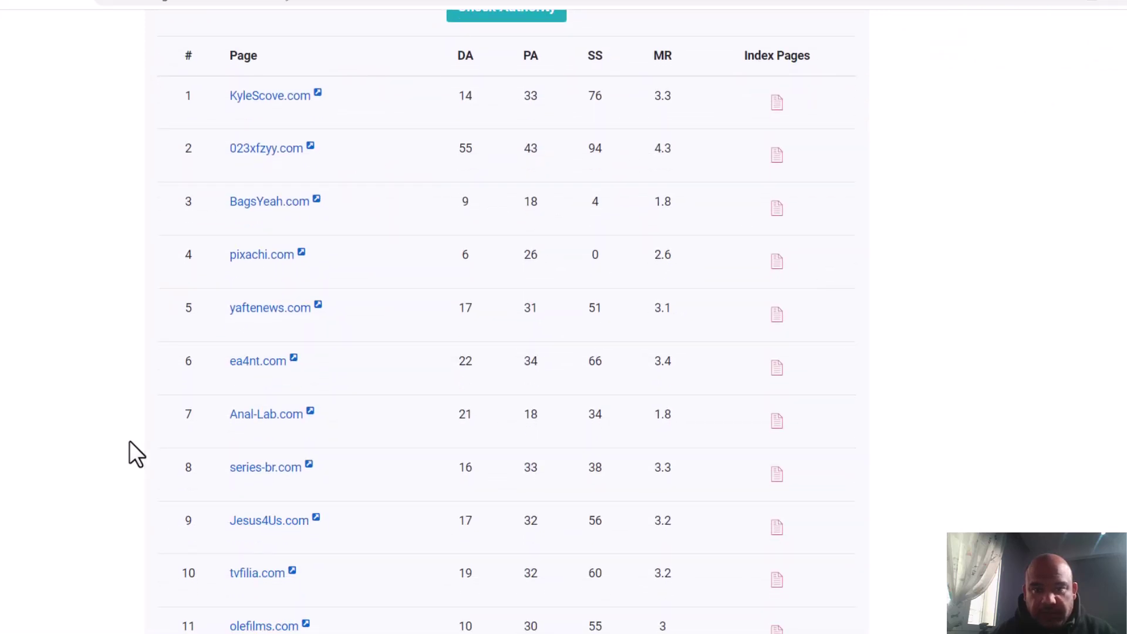
{"action": "scroll", "coordinate": [129, 442], "scroll_direction": "down", "scroll_amount": 7}
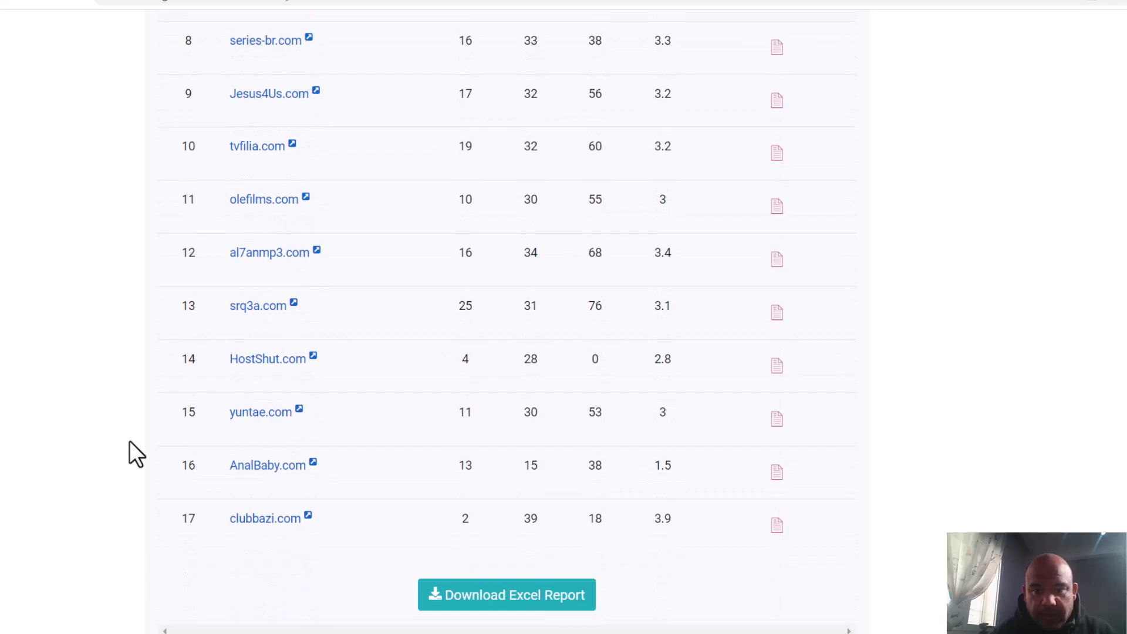
{"action": "left_click_drag", "start_coordinate": [229, 520], "coordinate": [297, 526]}
{"action": "key", "text": "ctrl+c"}
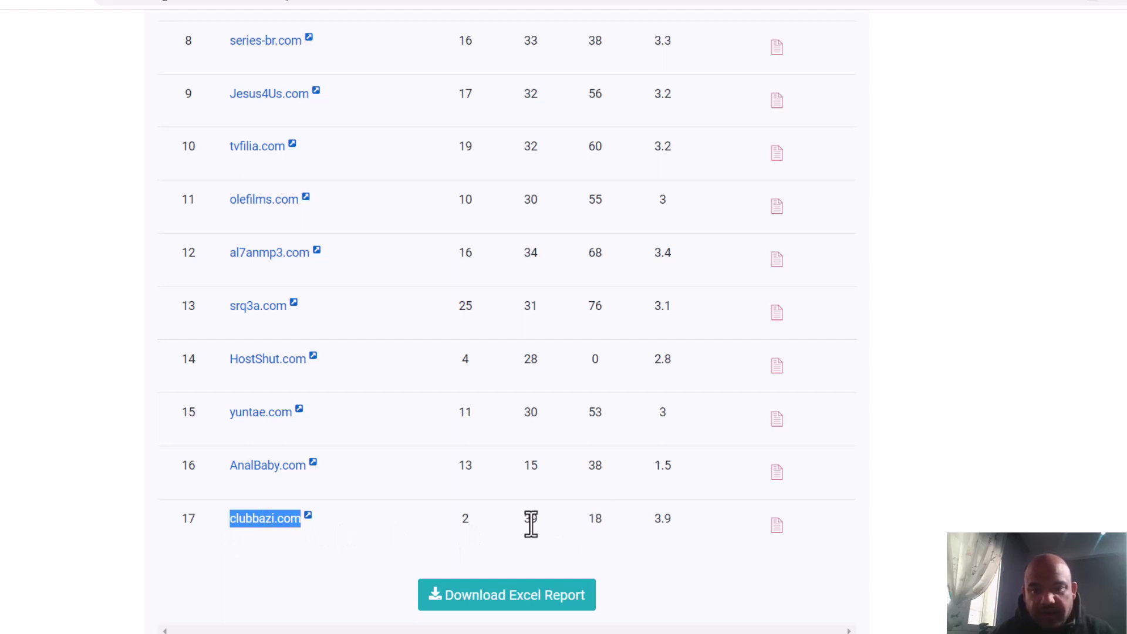
Step: Copy clubbazi.com and submit it for domain analysis on CheckPageRank.net
{"action": "right_click", "coordinate": [265, 521]}
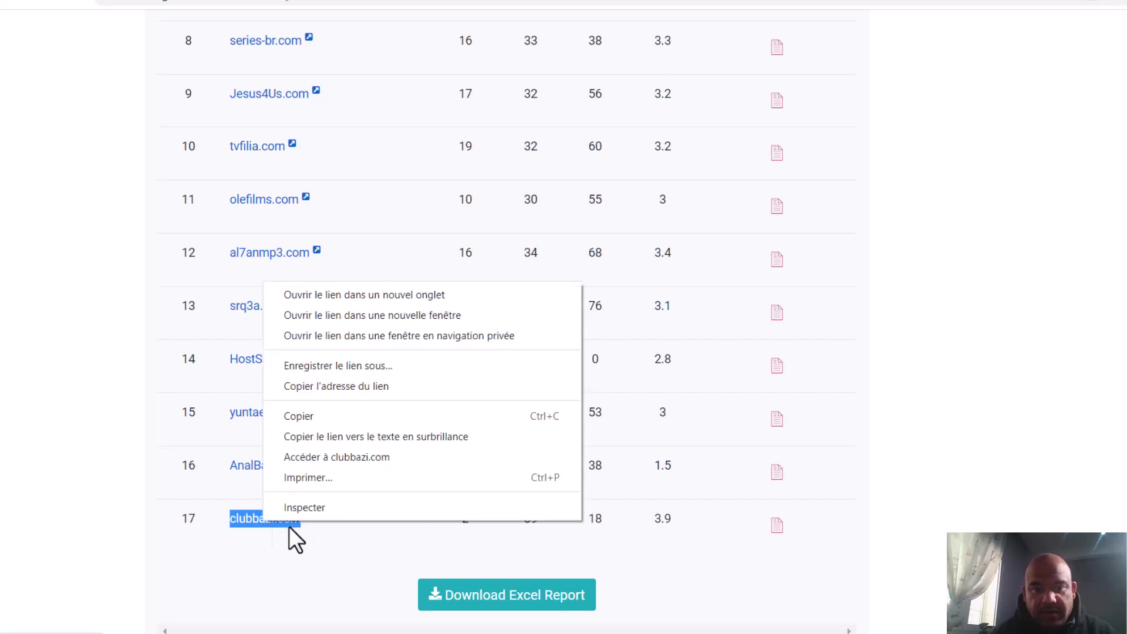
{"action": "left_click", "coordinate": [326, 423]}
{"action": "left_click", "coordinate": [283, 7]}
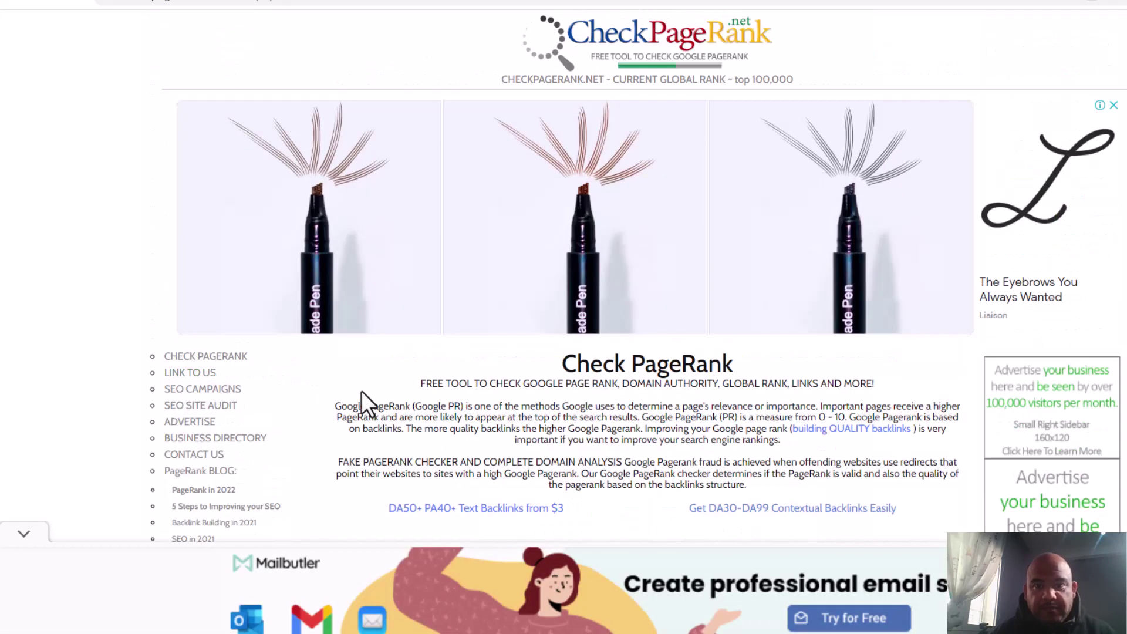
{"action": "scroll", "coordinate": [361, 402], "scroll_direction": "down", "scroll_amount": 13}
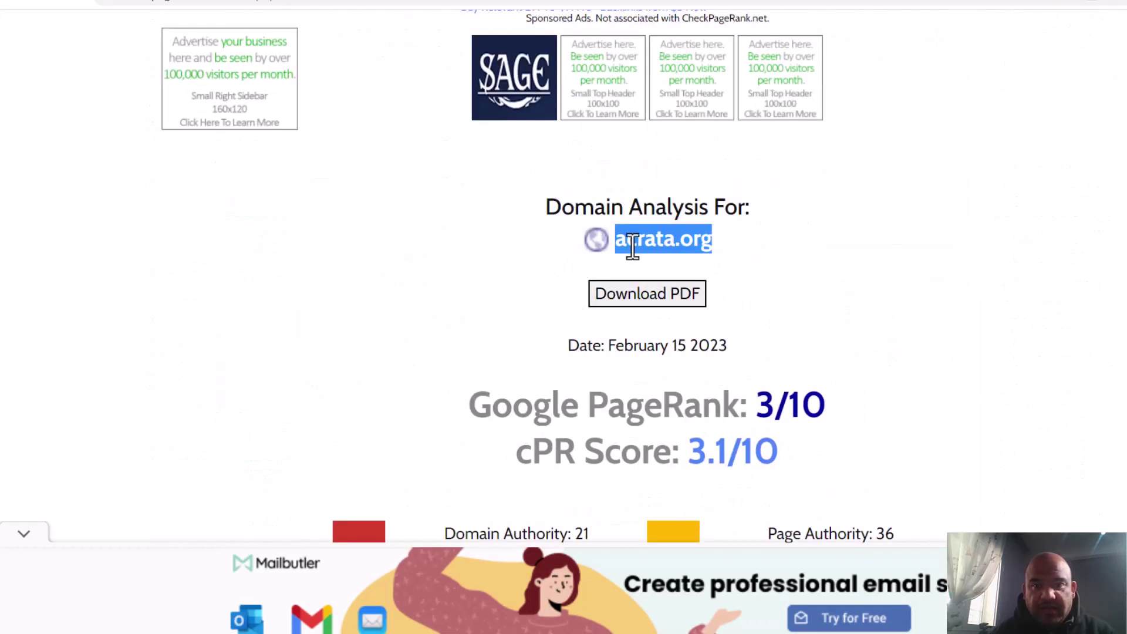
{"action": "scroll", "coordinate": [657, 285], "scroll_direction": "up", "scroll_amount": 5}
{"action": "left_click", "coordinate": [608, 154]}
{"action": "key", "text": "ctrl+v"}
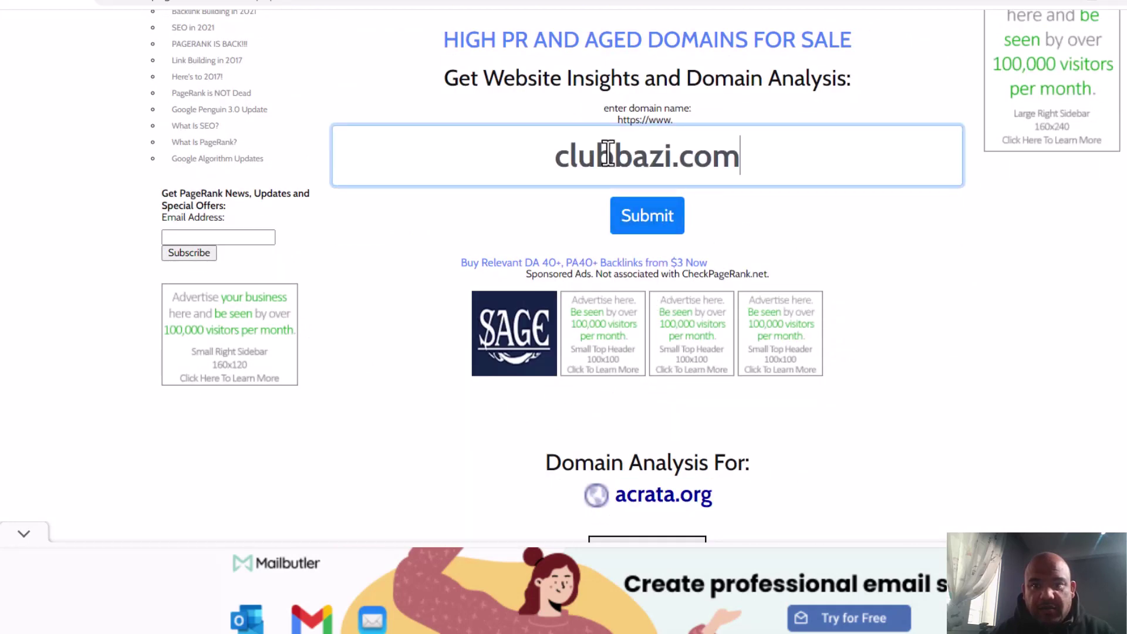
{"action": "double_click", "coordinate": [561, 159]}
{"action": "left_click", "coordinate": [557, 166]}
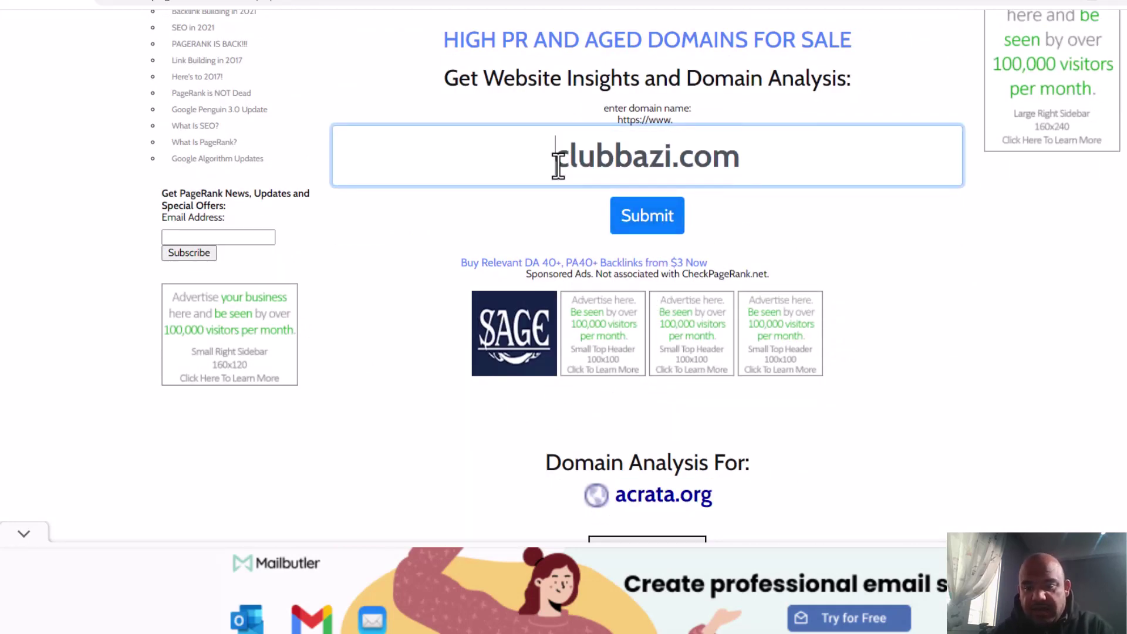
{"action": "left_click", "coordinate": [646, 226]}
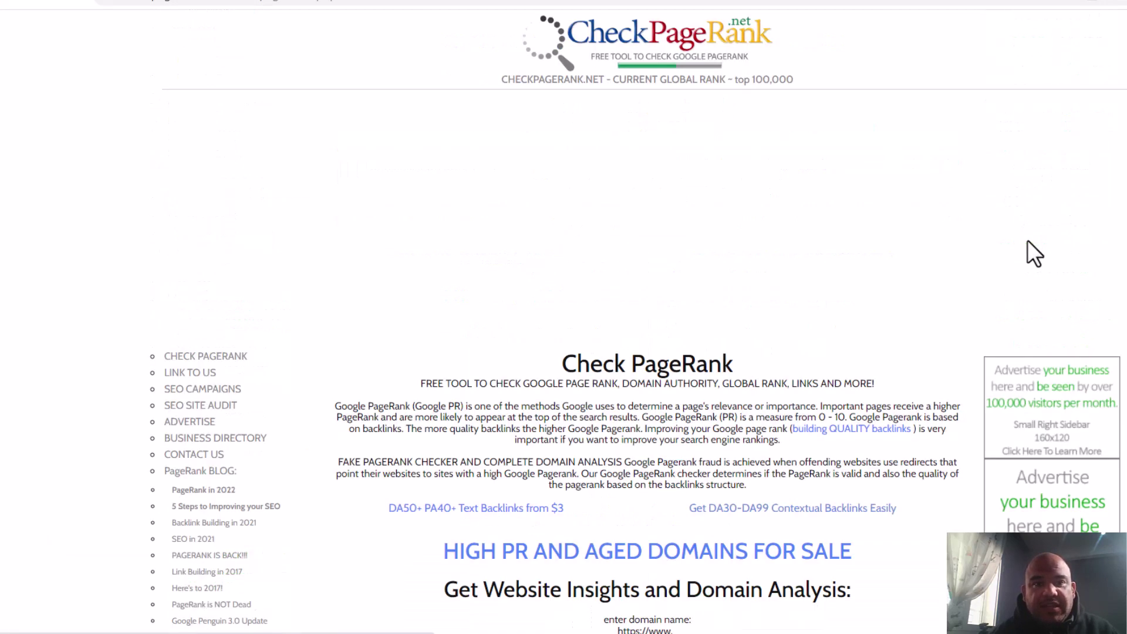
Step: Review clubbazi.com's scores, including cPR 2.2/10, then copy the domain name
{"action": "scroll", "coordinate": [938, 296], "scroll_direction": "down", "scroll_amount": 4}
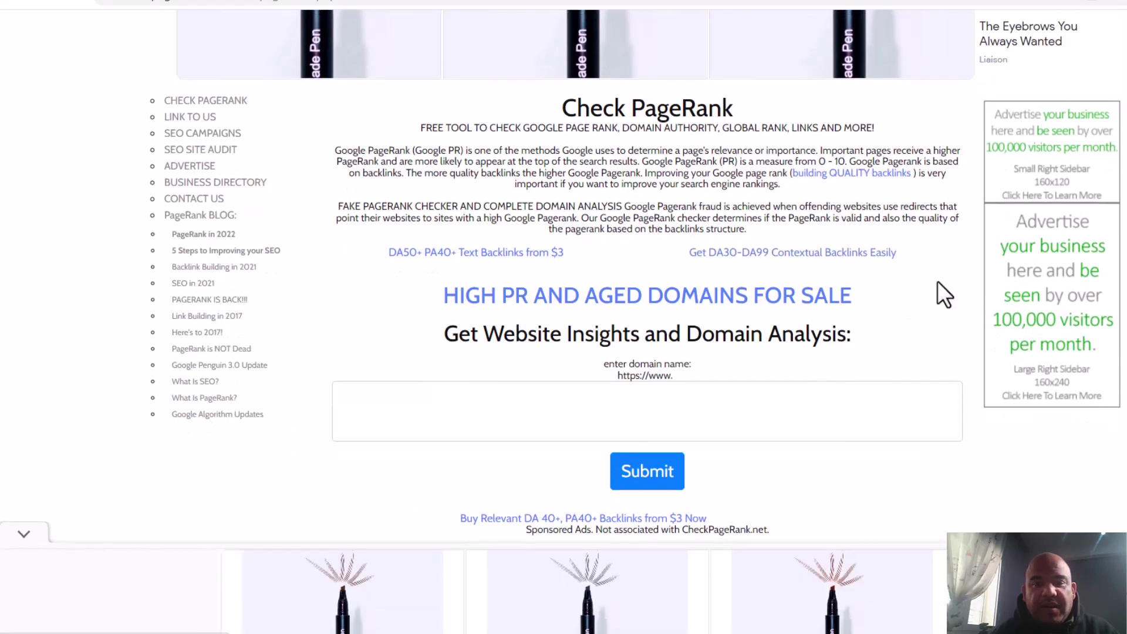
{"action": "scroll", "coordinate": [942, 272], "scroll_direction": "down", "scroll_amount": 9}
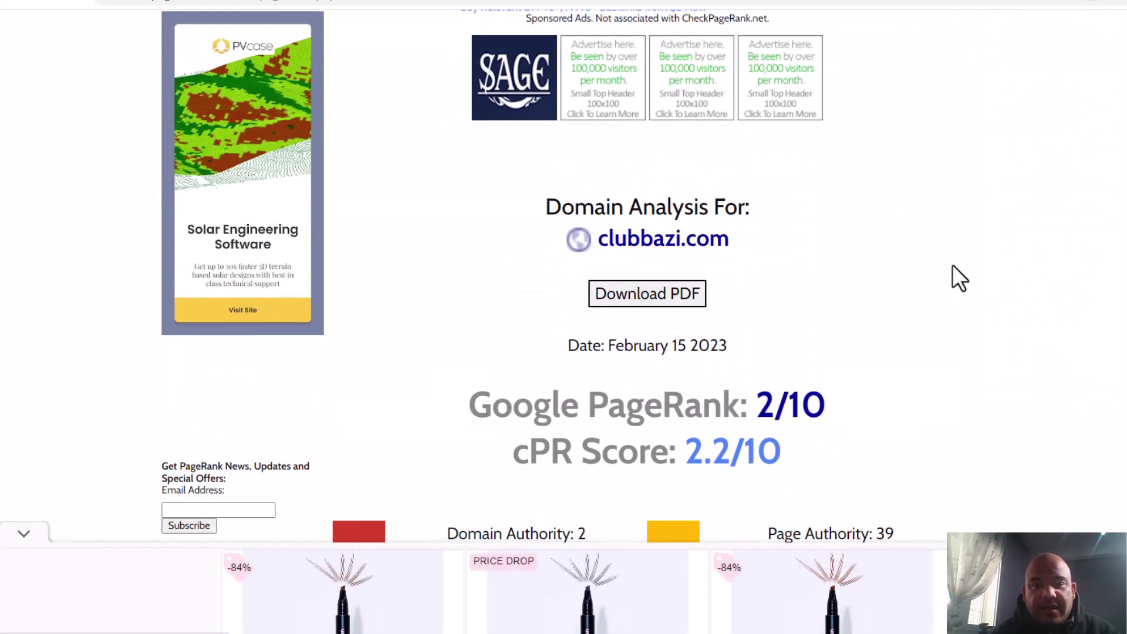
{"action": "scroll", "coordinate": [978, 249], "scroll_direction": "down", "scroll_amount": 10}
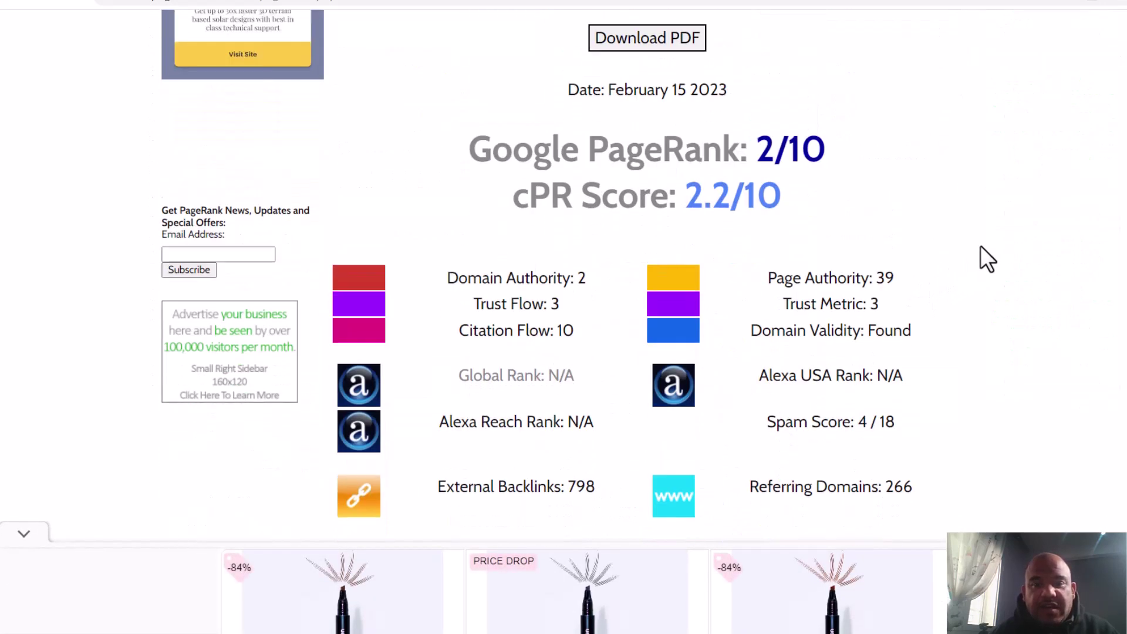
{"action": "scroll", "coordinate": [982, 253], "scroll_direction": "up", "scroll_amount": 4}
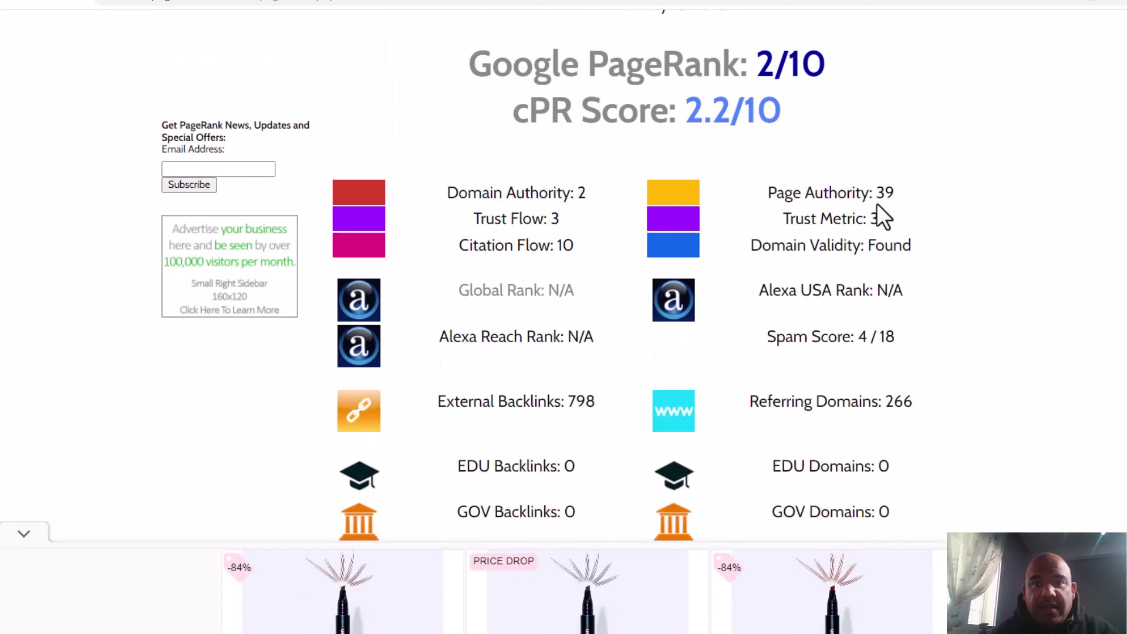
{"action": "left_click_drag", "start_coordinate": [791, 118], "coordinate": [677, 115]}
{"action": "scroll", "coordinate": [810, 235], "scroll_direction": "down", "scroll_amount": 1}
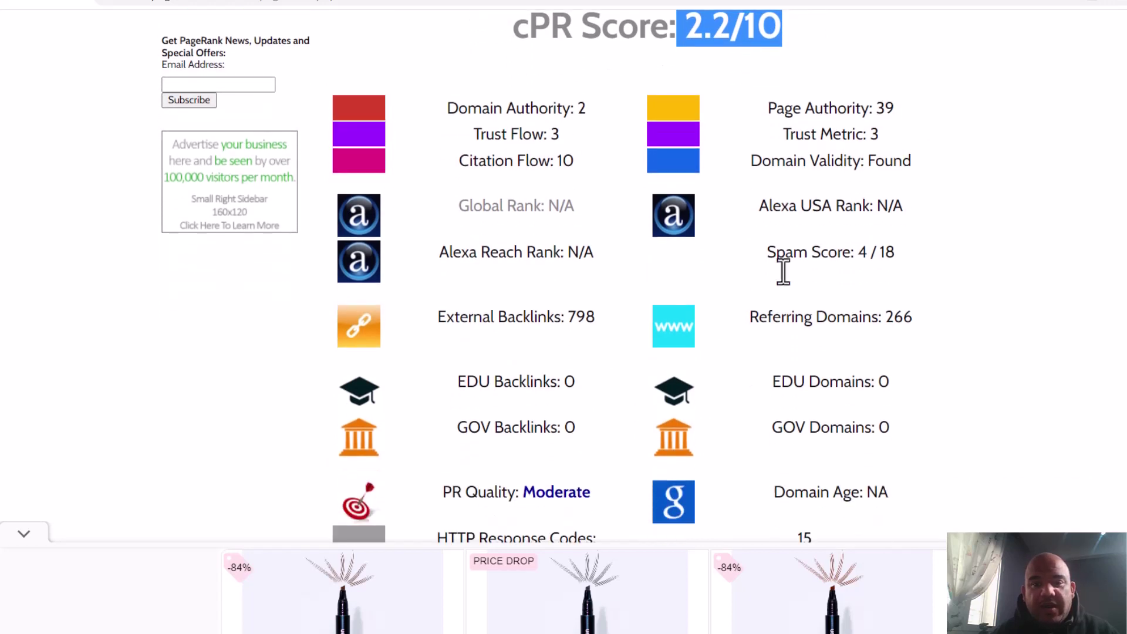
{"action": "left_click_drag", "start_coordinate": [591, 492], "coordinate": [523, 491]}
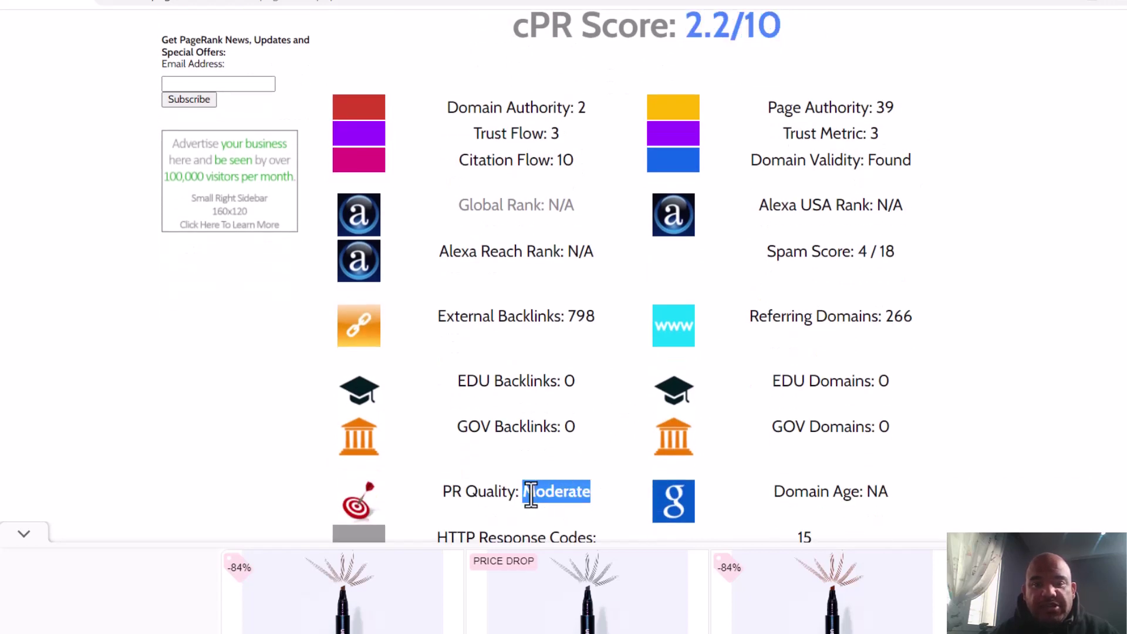
{"action": "scroll", "coordinate": [1010, 387], "scroll_direction": "down", "scroll_amount": 1}
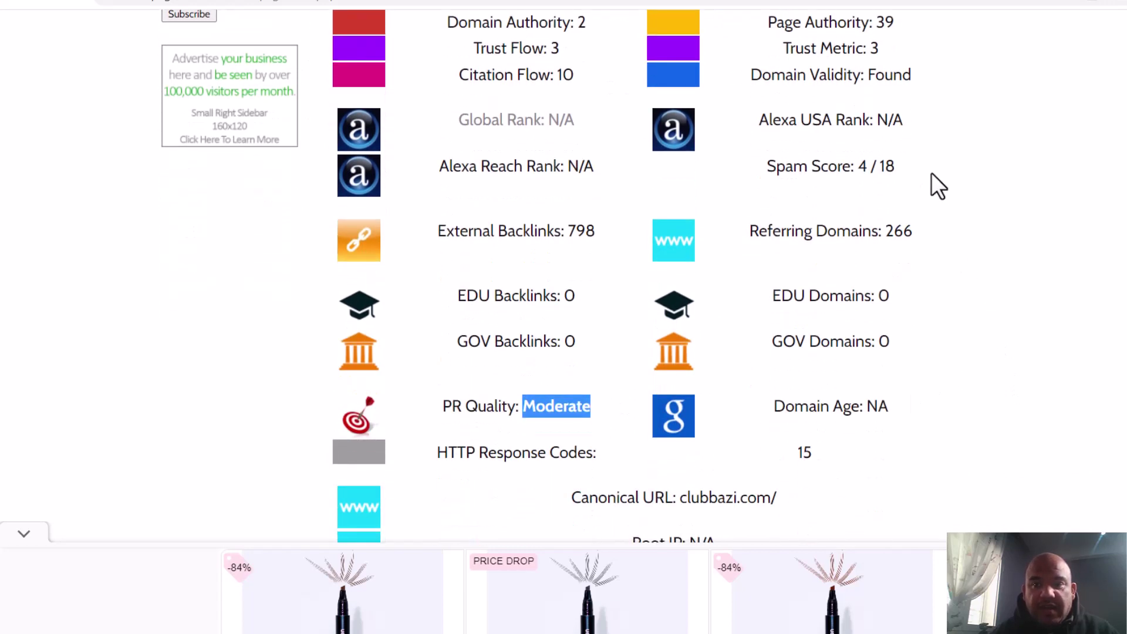
{"action": "left_click_drag", "start_coordinate": [897, 167], "coordinate": [757, 169]}
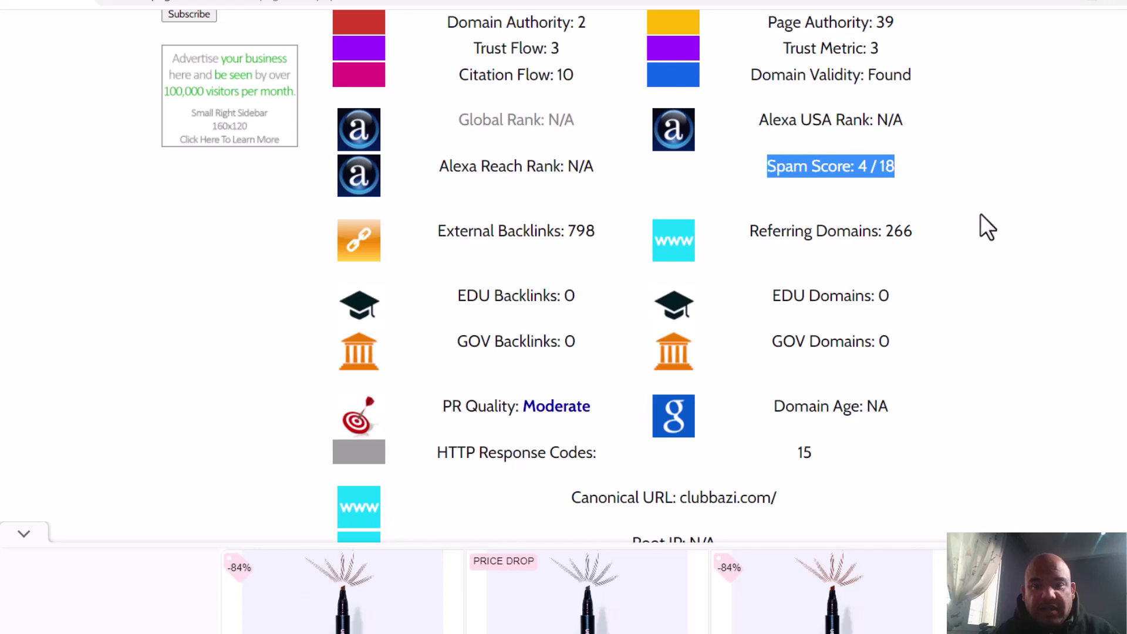
{"action": "scroll", "coordinate": [982, 222], "scroll_direction": "down", "scroll_amount": 1}
{"action": "scroll", "coordinate": [650, 324], "scroll_direction": "up", "scroll_amount": 6}
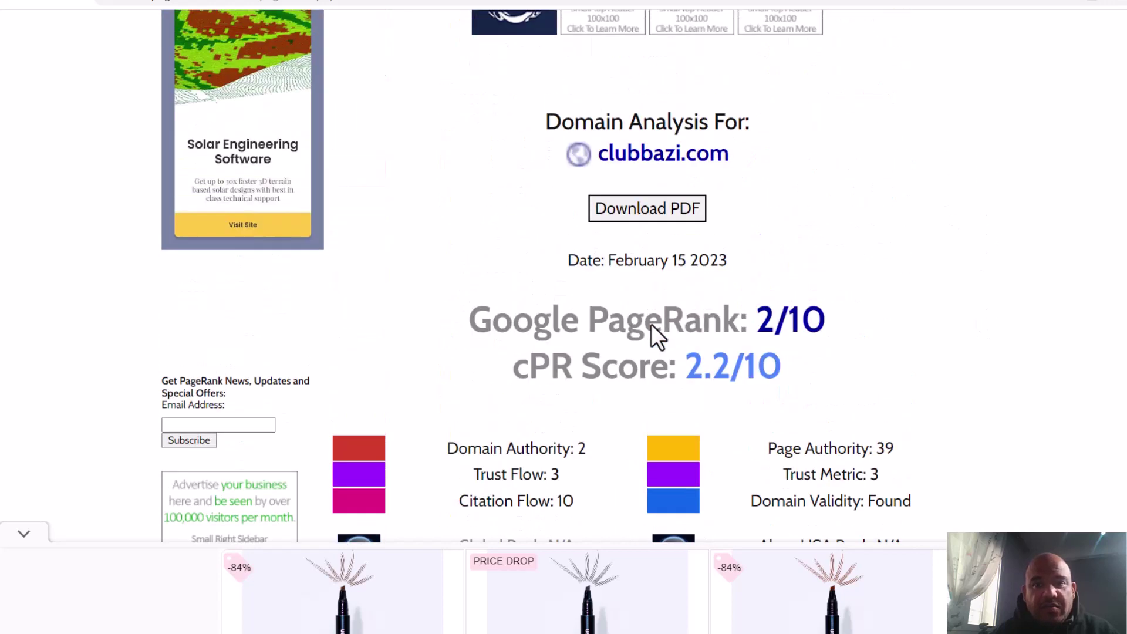
{"action": "left_click_drag", "start_coordinate": [730, 154], "coordinate": [594, 155]}
{"action": "key", "text": "ctrl+c"}
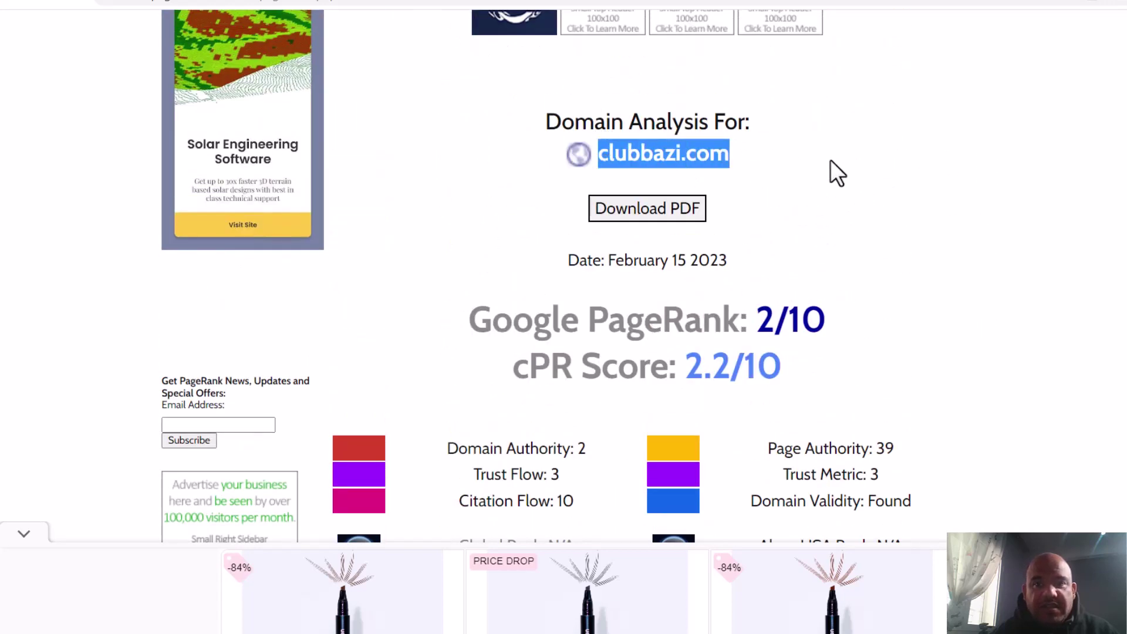
{"action": "scroll", "coordinate": [830, 229], "scroll_direction": "up", "scroll_amount": 2}
{"action": "scroll", "coordinate": [830, 229], "scroll_direction": "up", "scroll_amount": 1}
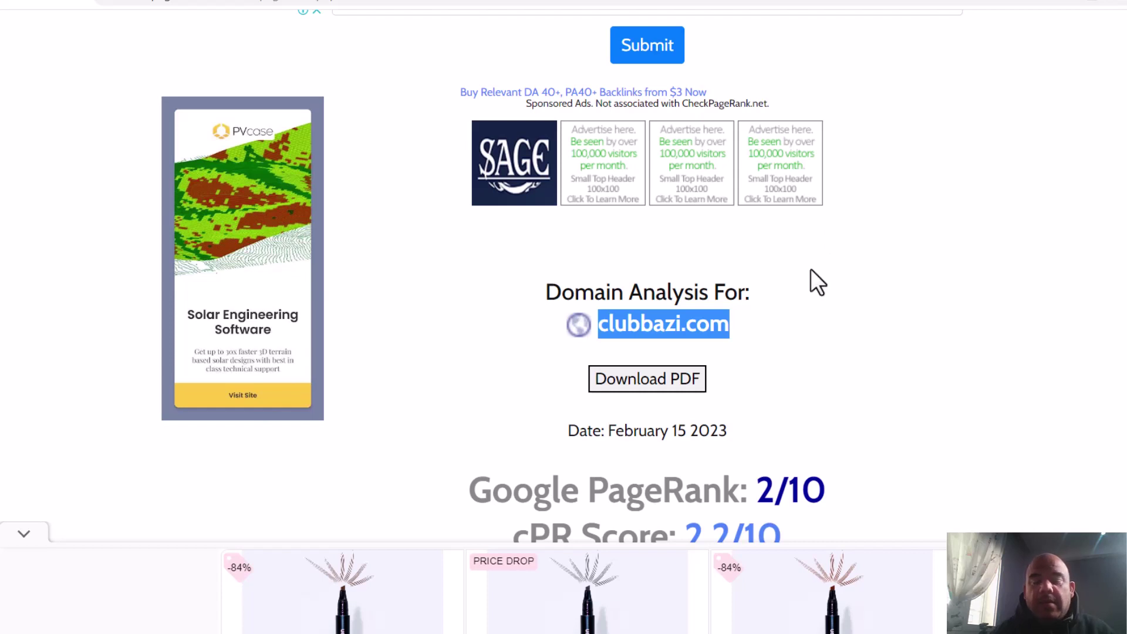
{"action": "right_click", "coordinate": [681, 319]}
{"action": "left_click", "coordinate": [735, 326]}
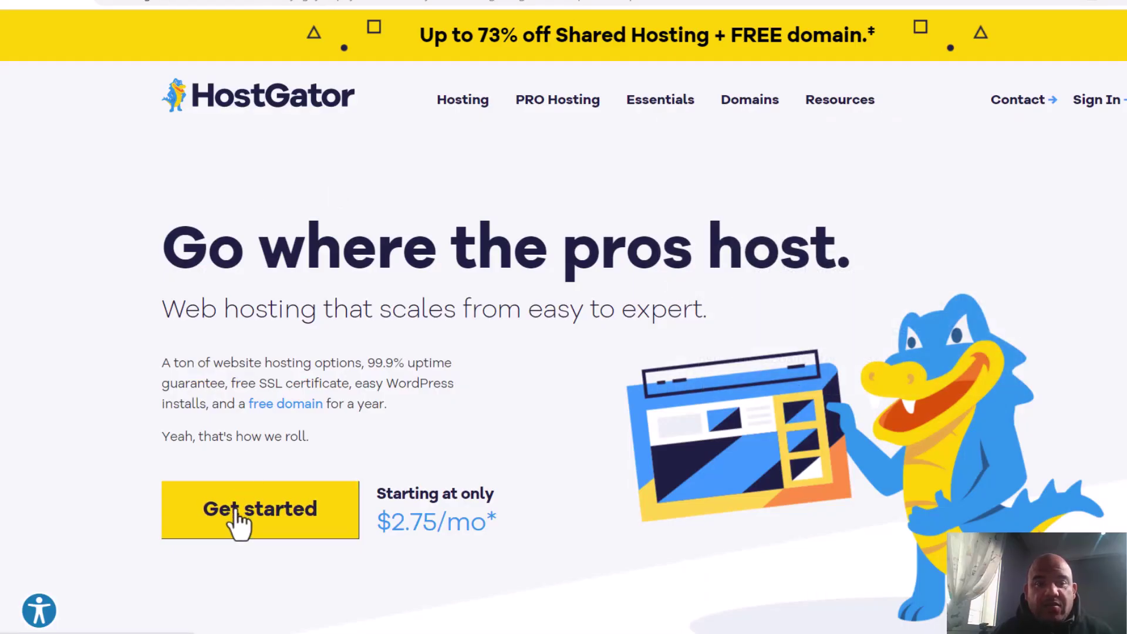
Step: Scroll down HostGator's page to the shared hosting plans, including the Hatchling plan
{"action": "mouse_move", "coordinate": [452, 111]}
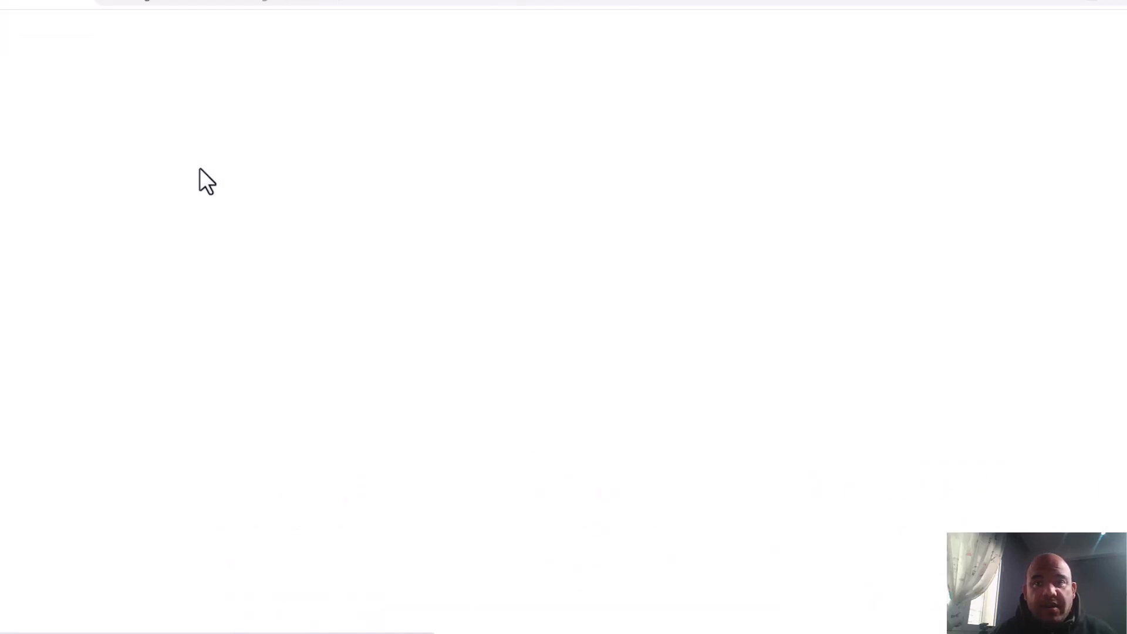
{"action": "scroll", "coordinate": [220, 188], "scroll_direction": "down", "scroll_amount": 5}
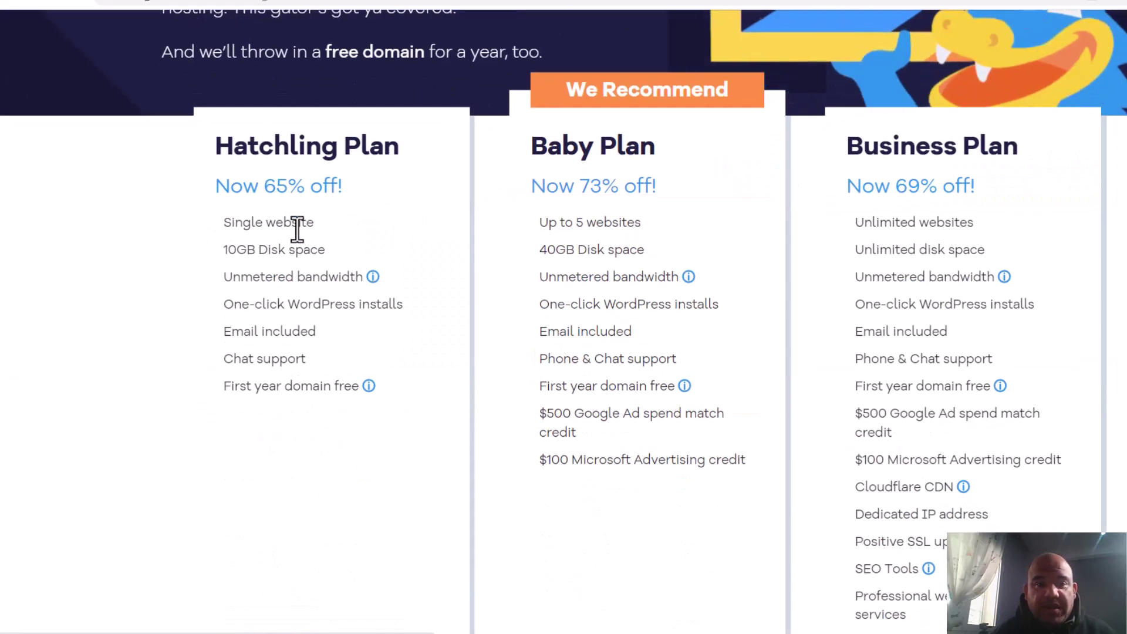
{"action": "scroll", "coordinate": [319, 272], "scroll_direction": "down", "scroll_amount": 4}
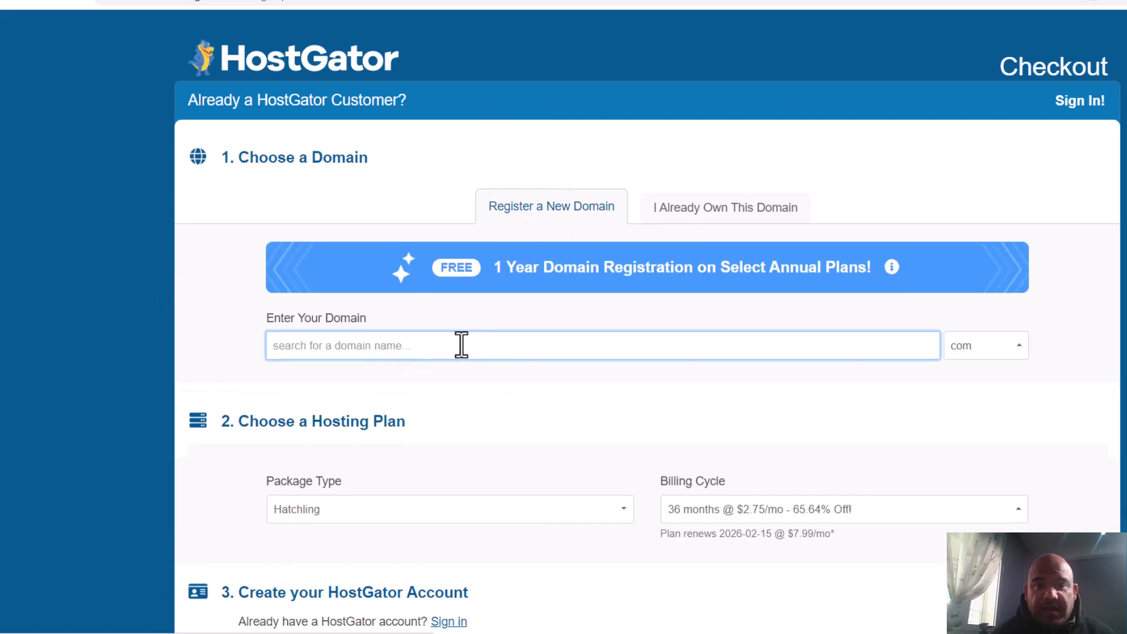
Step: Enter clubbazi as the domain to register and check its availability
{"action": "key", "text": "ctrl+v"}
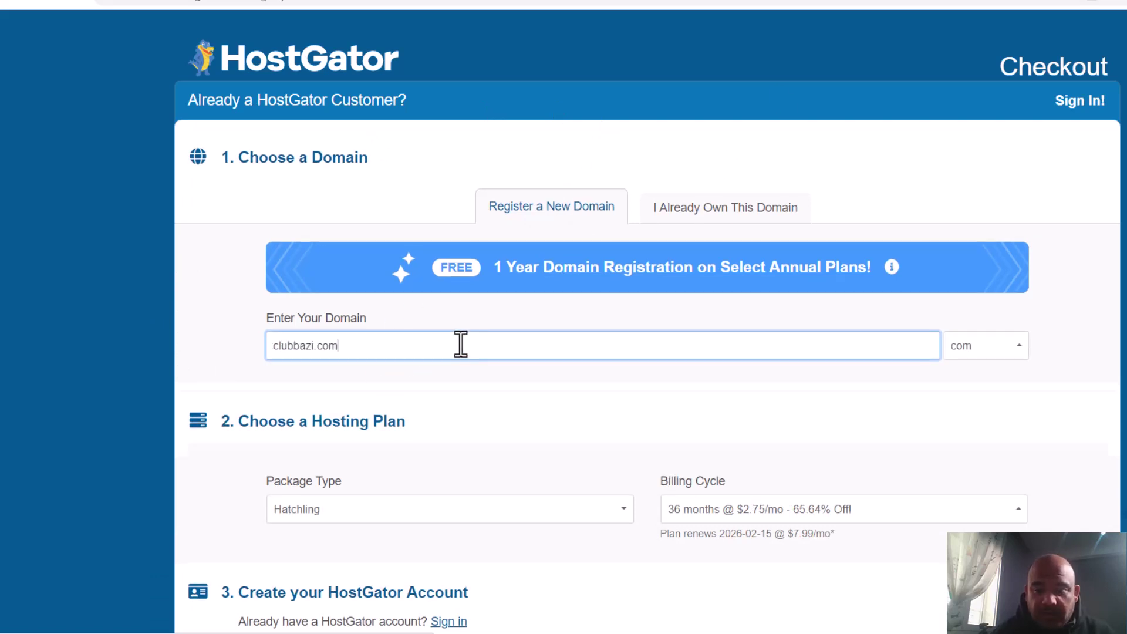
{"action": "key", "text": "BackSpace"}
{"action": "key", "text": "BackSpace"}
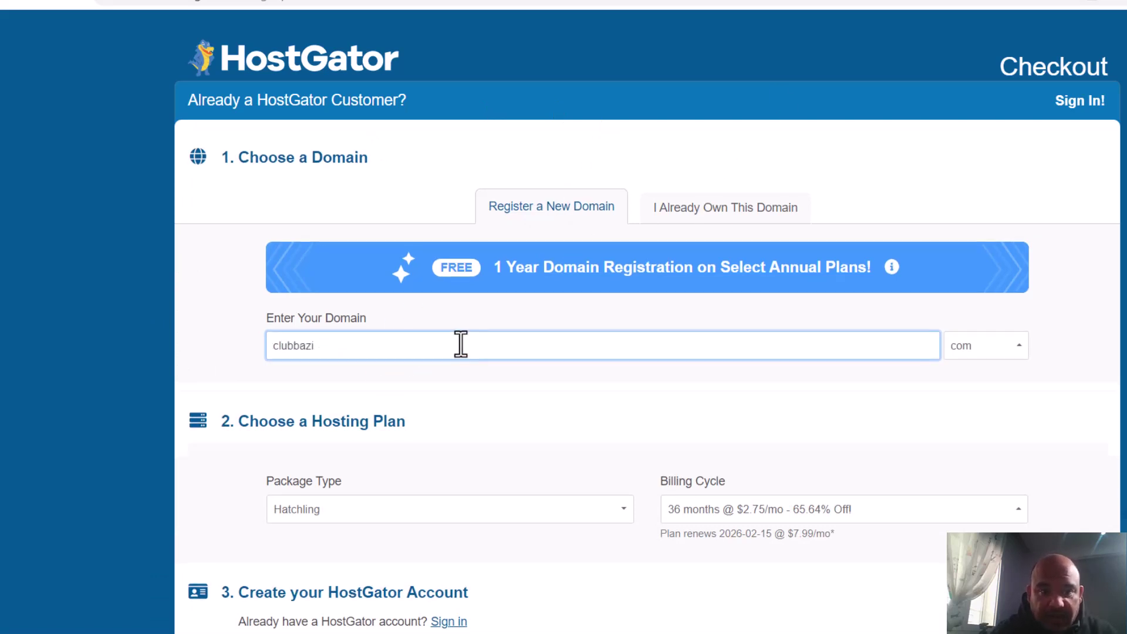
{"action": "key", "text": "Tab"}
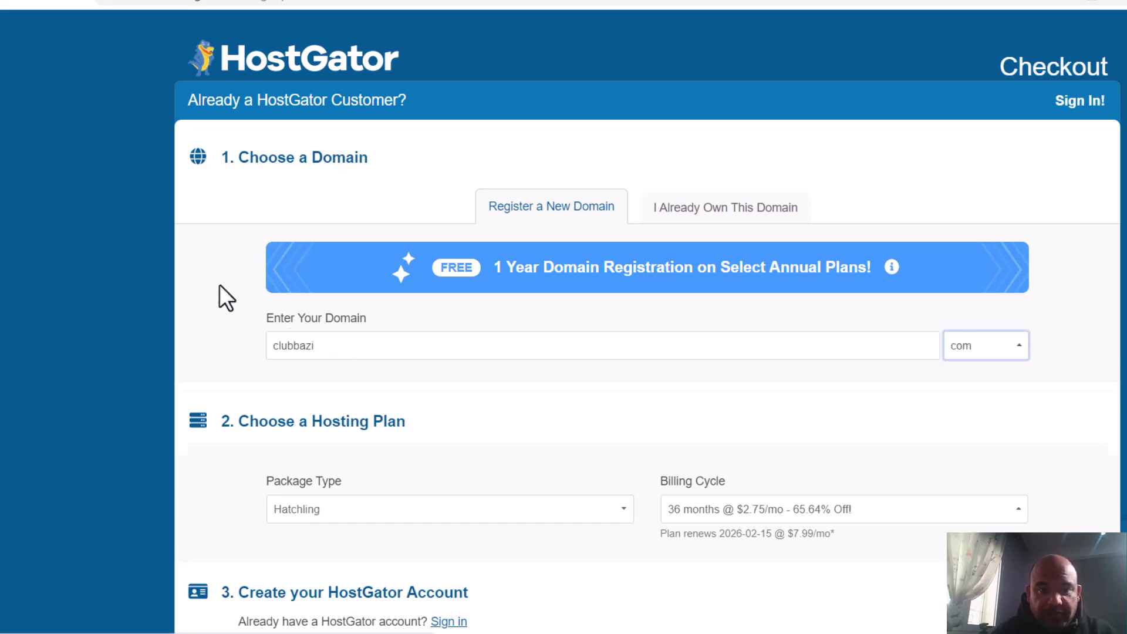
{"action": "scroll", "coordinate": [220, 284], "scroll_direction": "down", "scroll_amount": 4}
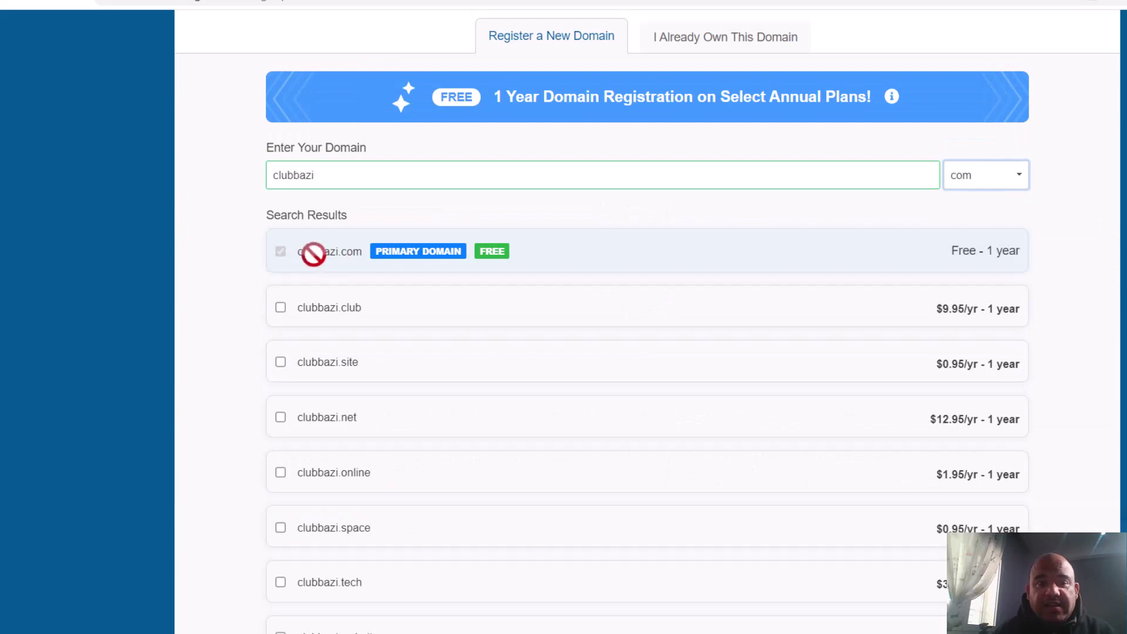
{"action": "scroll", "coordinate": [226, 351], "scroll_direction": "down", "scroll_amount": 13}
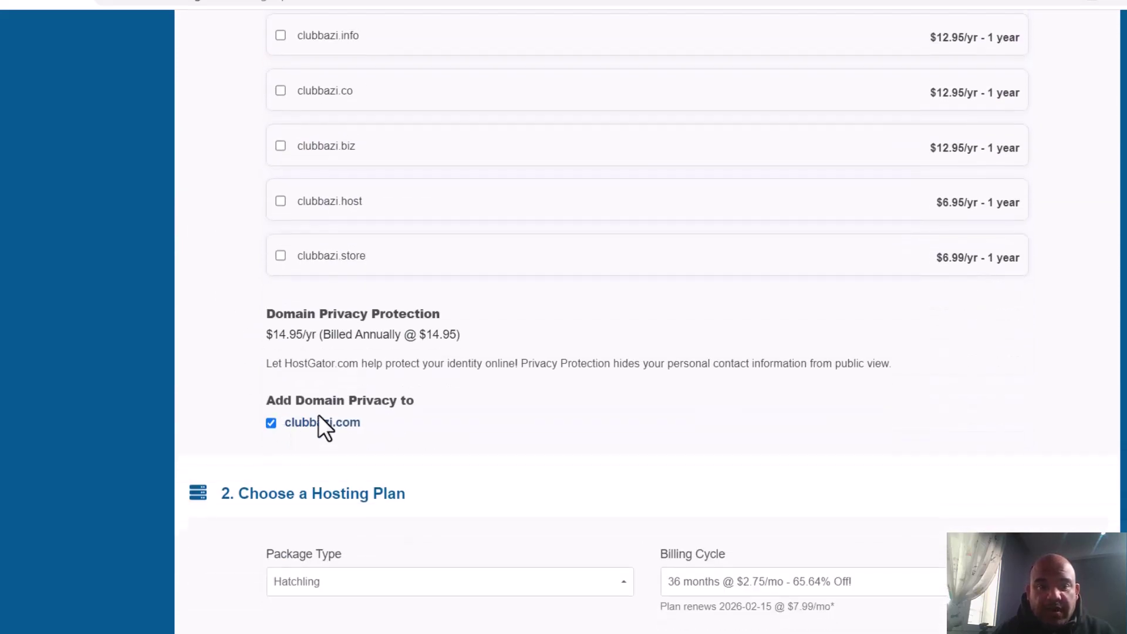
Step: Turn off domain privacy and change the billing cycle to 12 months at $3.95/mo
{"action": "left_click", "coordinate": [271, 422]}
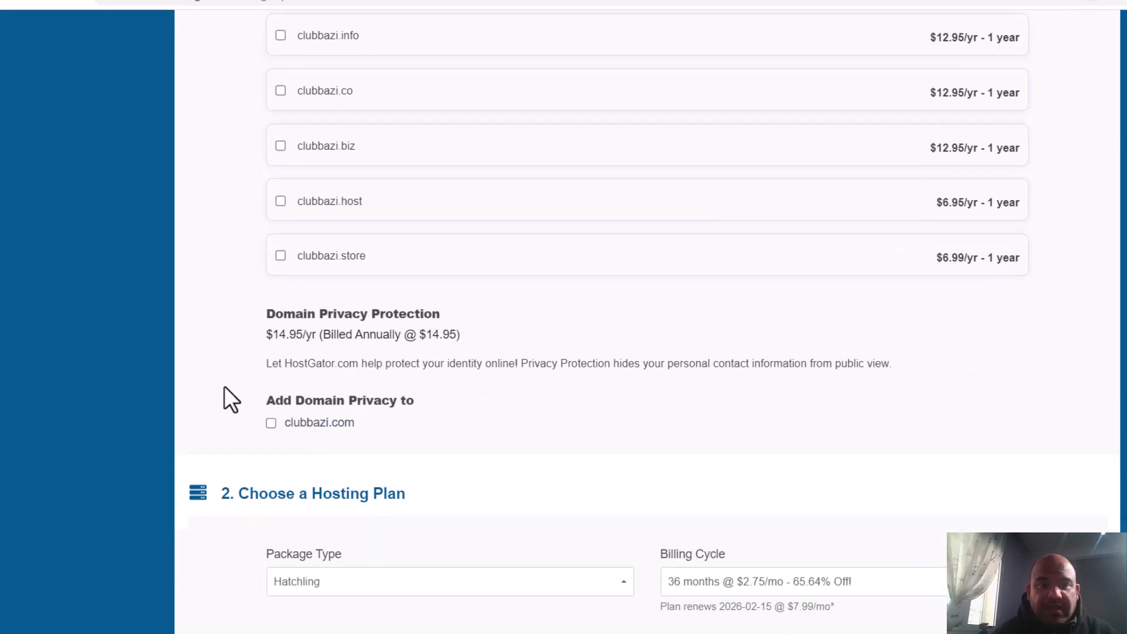
{"action": "scroll", "coordinate": [224, 394], "scroll_direction": "down", "scroll_amount": 3}
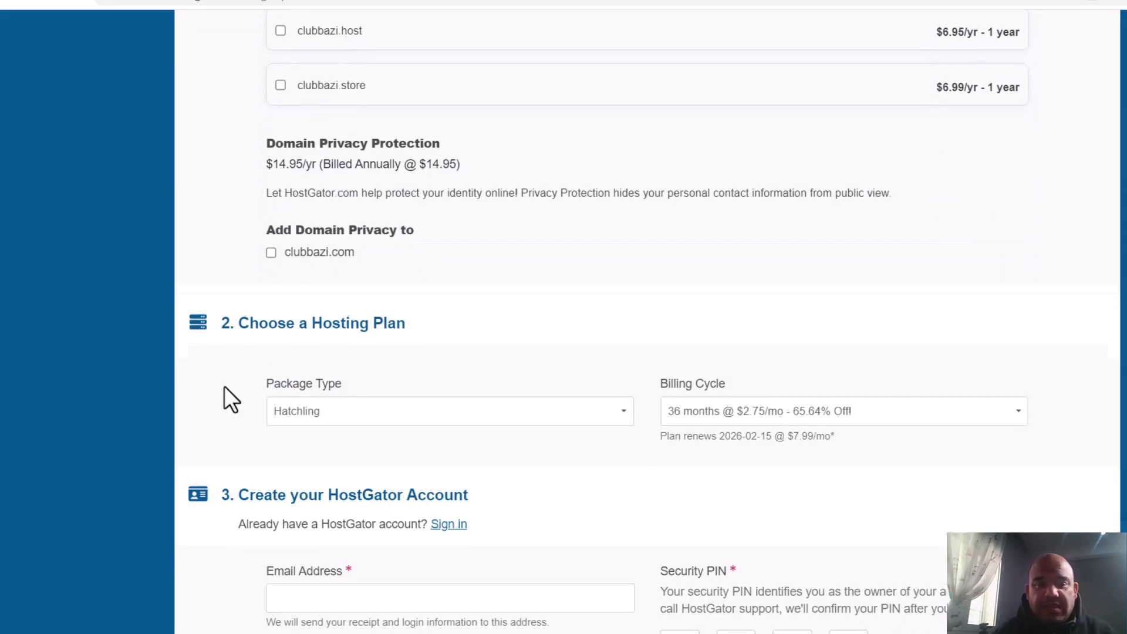
{"action": "left_click", "coordinate": [769, 418]}
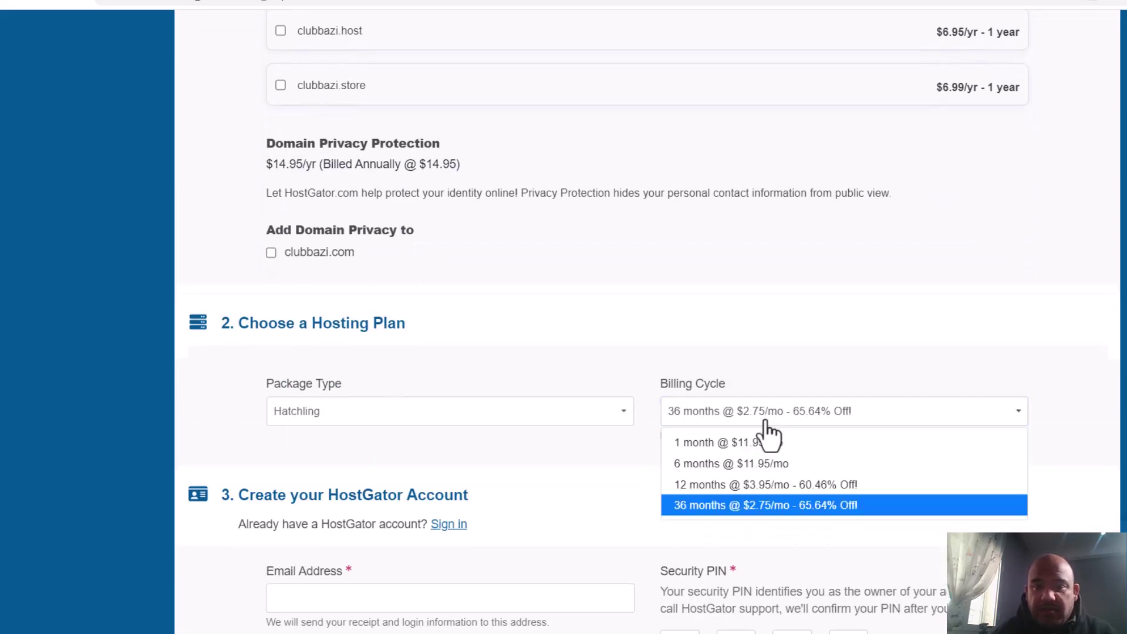
{"action": "left_click", "coordinate": [739, 485]}
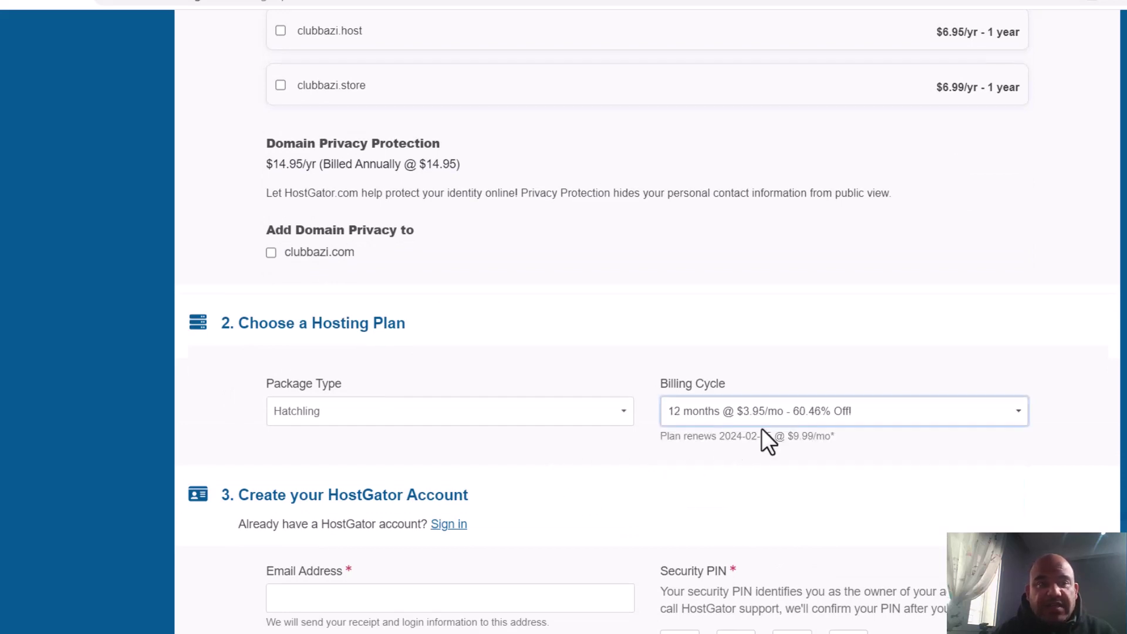
Step: Choose PayPal as the payment type
{"action": "scroll", "coordinate": [145, 369], "scroll_direction": "down", "scroll_amount": 4}
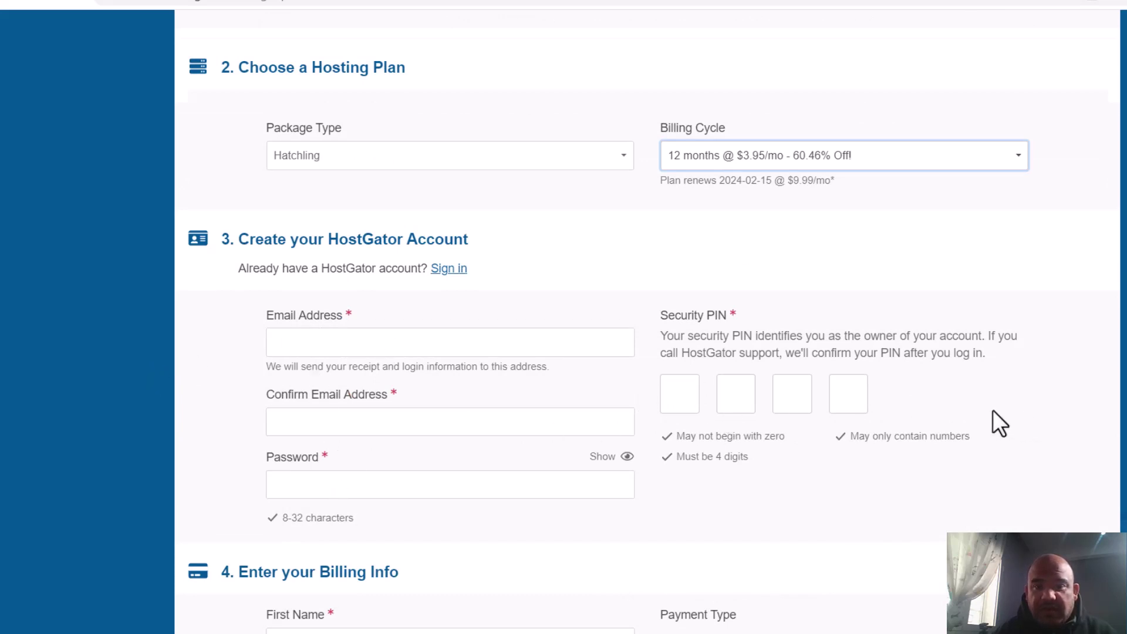
{"action": "scroll", "coordinate": [105, 452], "scroll_direction": "down", "scroll_amount": 7}
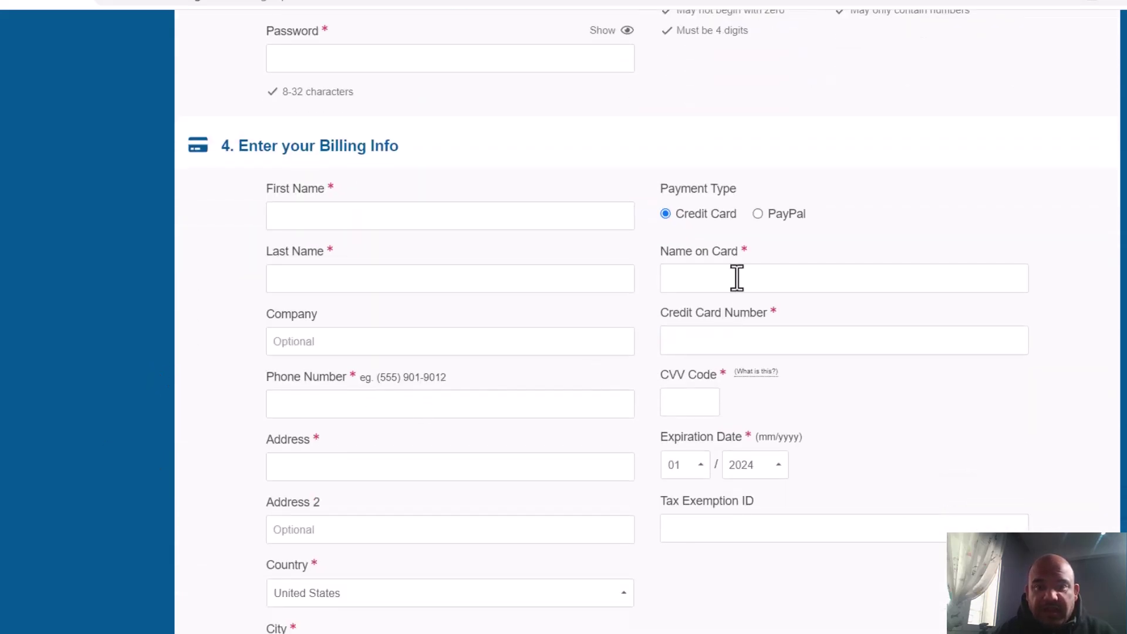
{"action": "left_click", "coordinate": [770, 215]}
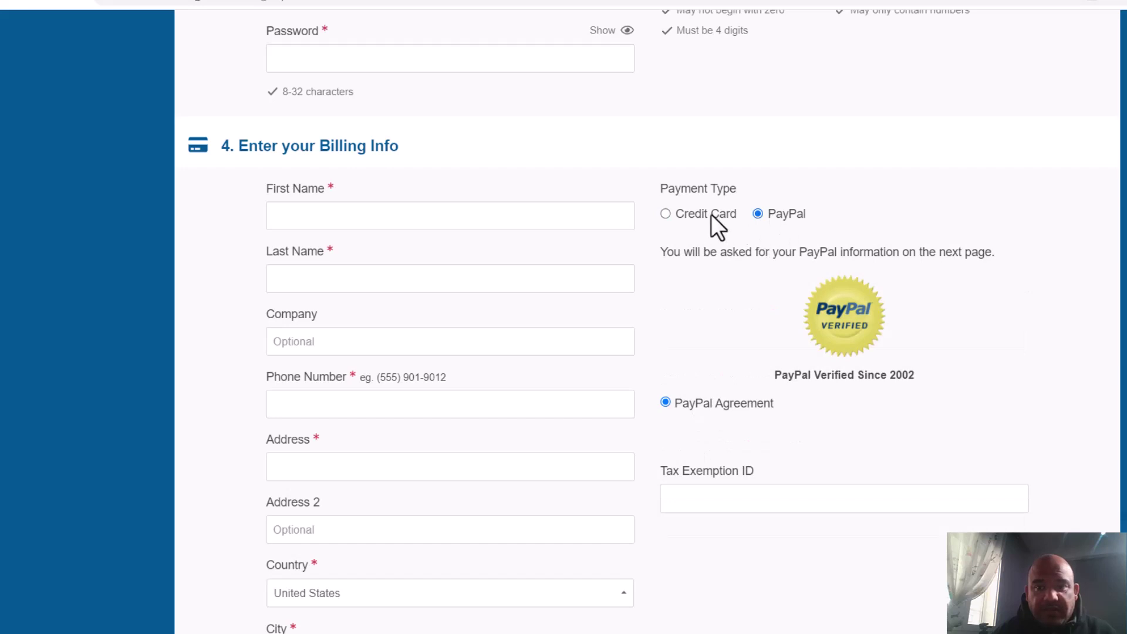
{"action": "left_click", "coordinate": [711, 215]}
{"action": "left_click", "coordinate": [782, 219]}
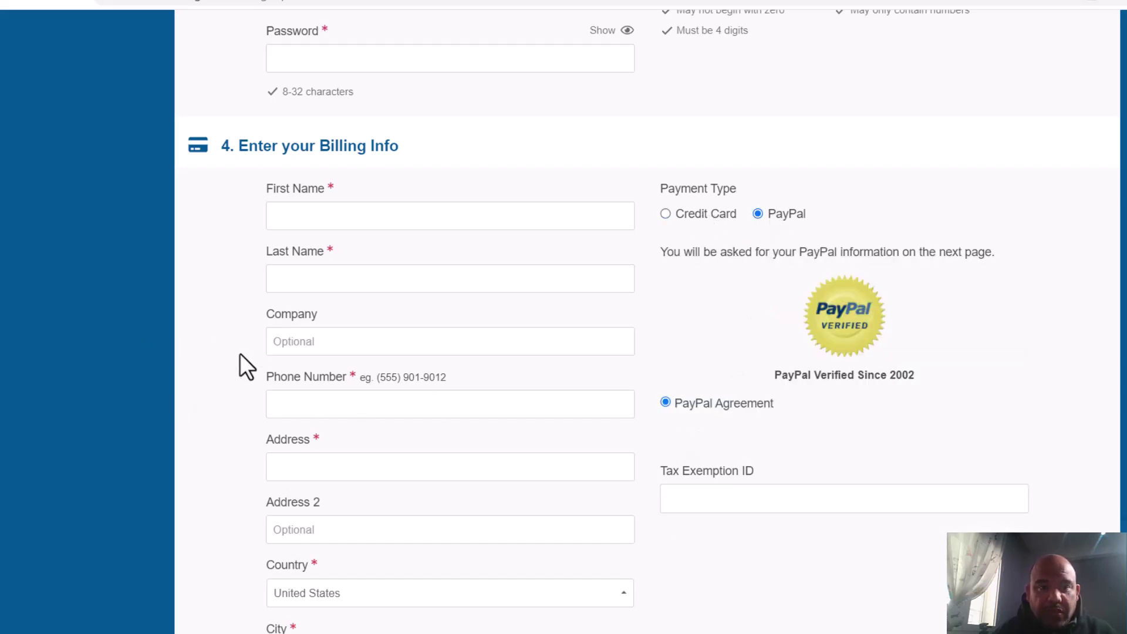
Step: Remove the SiteLock Essentials add-on and bring up the order review showing $50.53 due
{"action": "scroll", "coordinate": [411, 469], "scroll_direction": "down", "scroll_amount": 3}
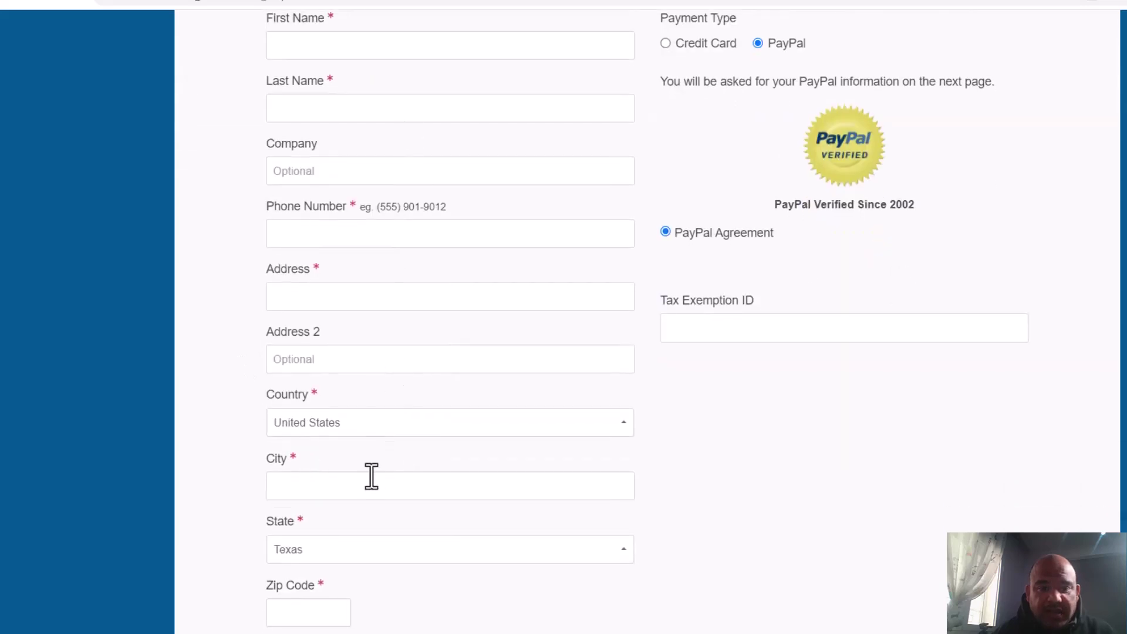
{"action": "scroll", "coordinate": [370, 475], "scroll_direction": "down", "scroll_amount": 3}
{"action": "scroll", "coordinate": [370, 480], "scroll_direction": "down", "scroll_amount": 1}
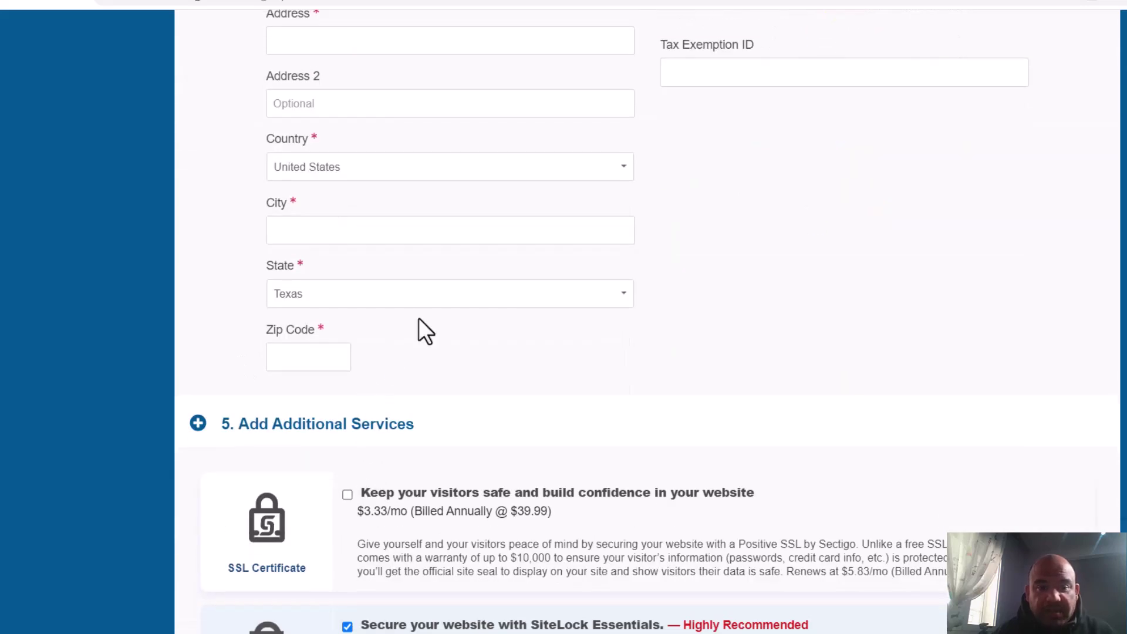
{"action": "scroll", "coordinate": [418, 320], "scroll_direction": "down", "scroll_amount": 3}
{"action": "scroll", "coordinate": [418, 320], "scroll_direction": "up", "scroll_amount": 2}
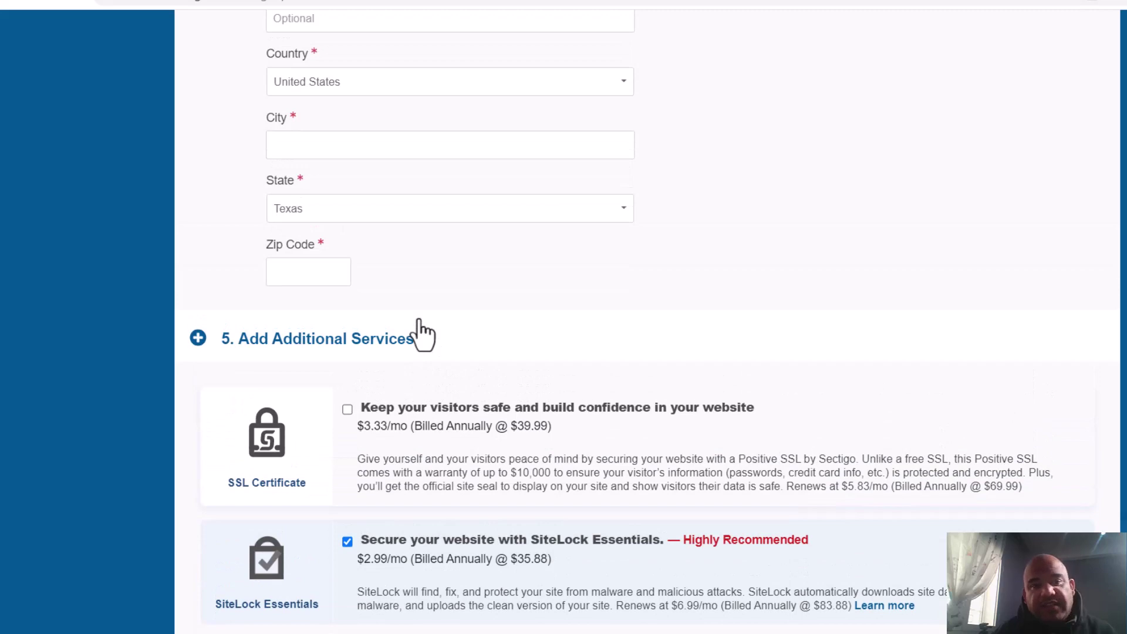
{"action": "scroll", "coordinate": [418, 320], "scroll_direction": "up", "scroll_amount": 11}
{"action": "scroll", "coordinate": [489, 381], "scroll_direction": "up", "scroll_amount": 4}
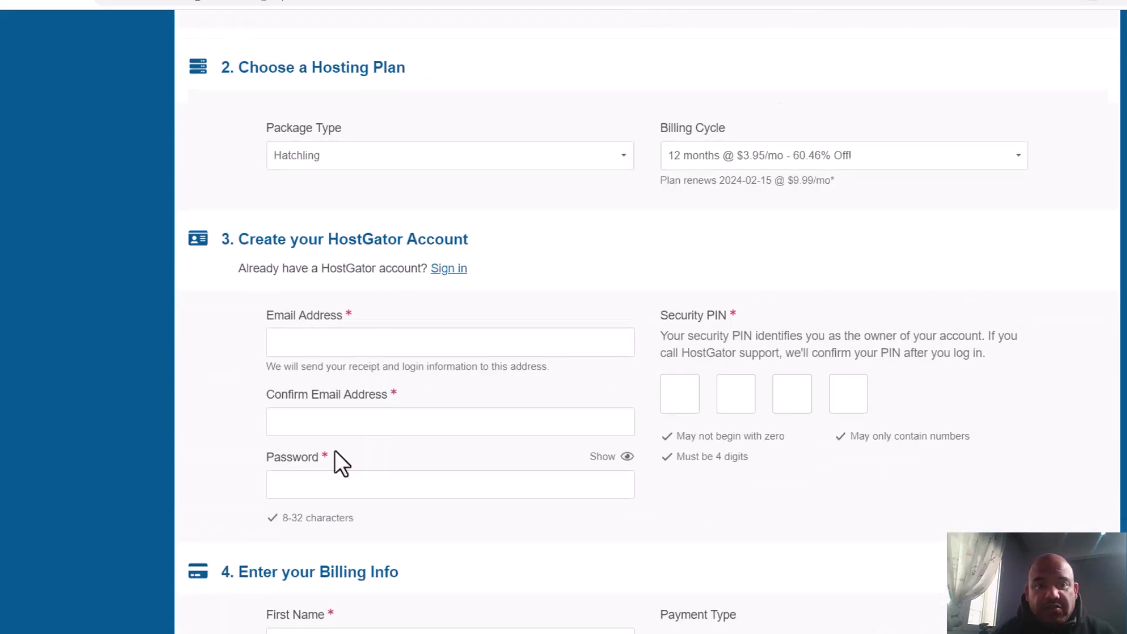
{"action": "scroll", "coordinate": [255, 452], "scroll_direction": "down", "scroll_amount": 20}
{"action": "scroll", "coordinate": [259, 461], "scroll_direction": "up", "scroll_amount": 3}
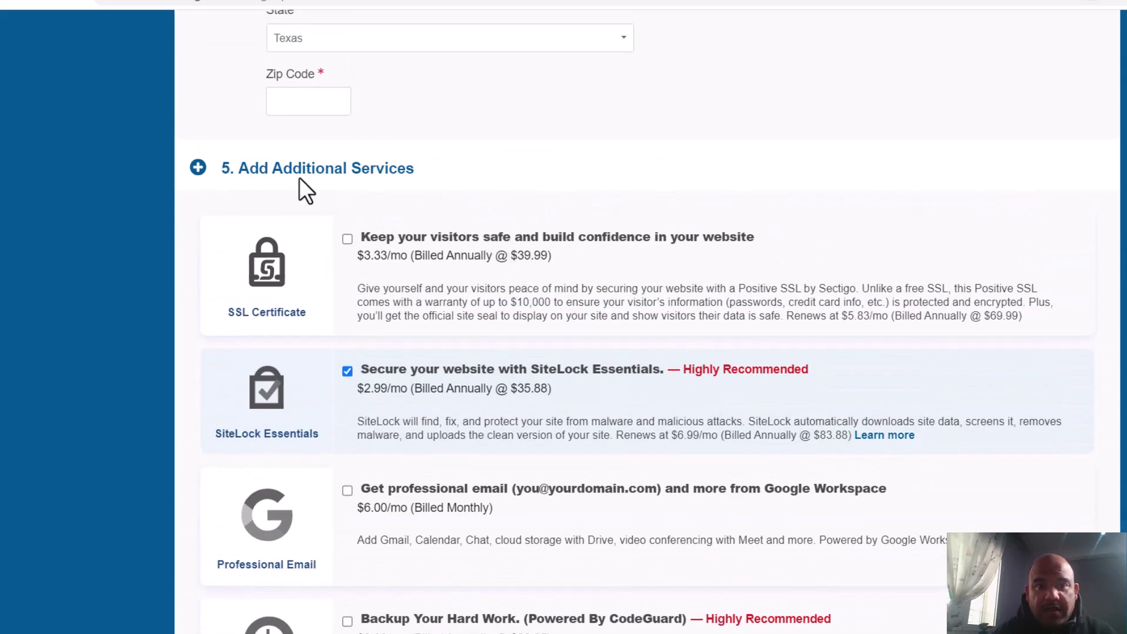
{"action": "left_click", "coordinate": [348, 372]}
{"action": "scroll", "coordinate": [422, 320], "scroll_direction": "down", "scroll_amount": 1}
{"action": "scroll", "coordinate": [422, 320], "scroll_direction": "down", "scroll_amount": 7}
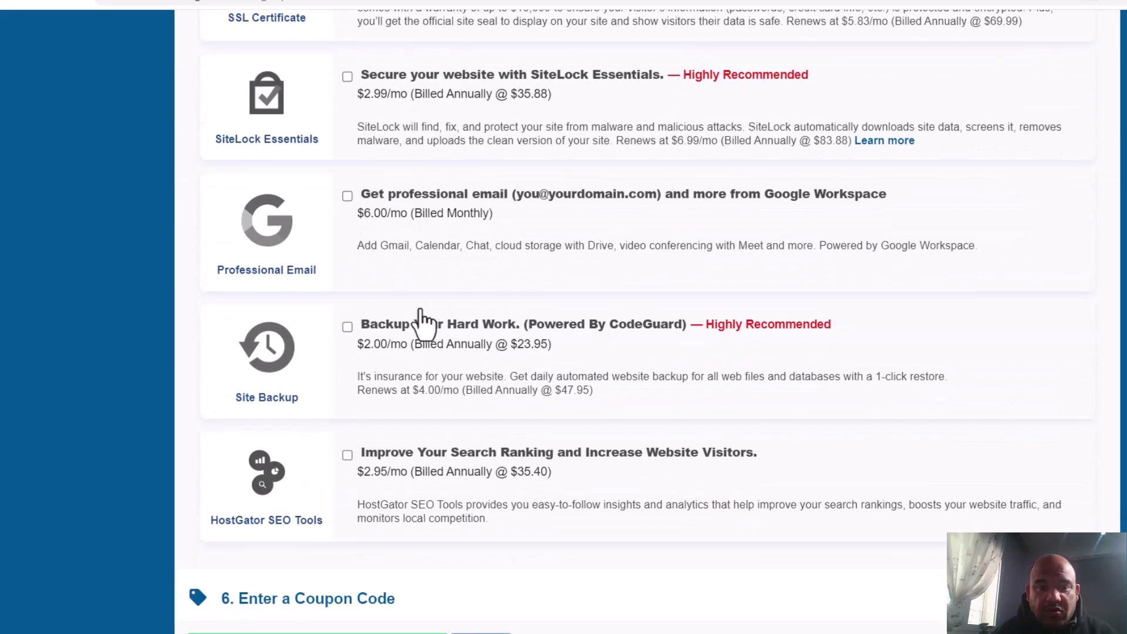
{"action": "scroll", "coordinate": [469, 337], "scroll_direction": "down", "scroll_amount": 1}
{"action": "scroll", "coordinate": [478, 338], "scroll_direction": "down", "scroll_amount": 4}
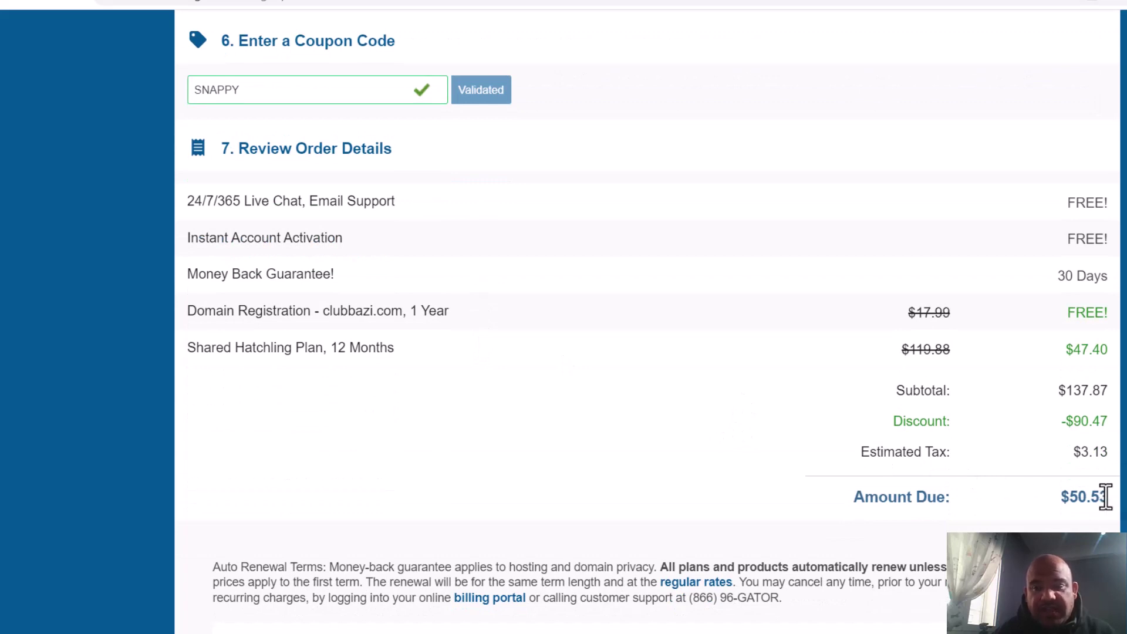
Step: Replace the SNAPPY coupon with code 2019alarbe7 and validate it
{"action": "left_click_drag", "start_coordinate": [1105, 496], "coordinate": [1055, 505]}
{"action": "scroll", "coordinate": [910, 523], "scroll_direction": "up", "scroll_amount": 2}
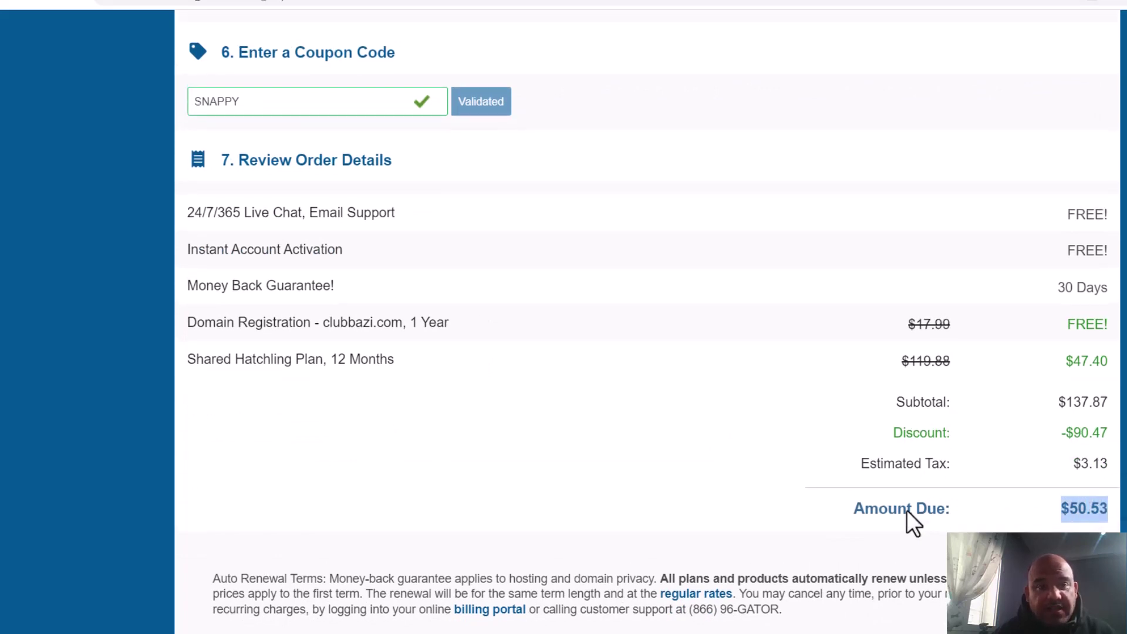
{"action": "double_click", "coordinate": [292, 182]}
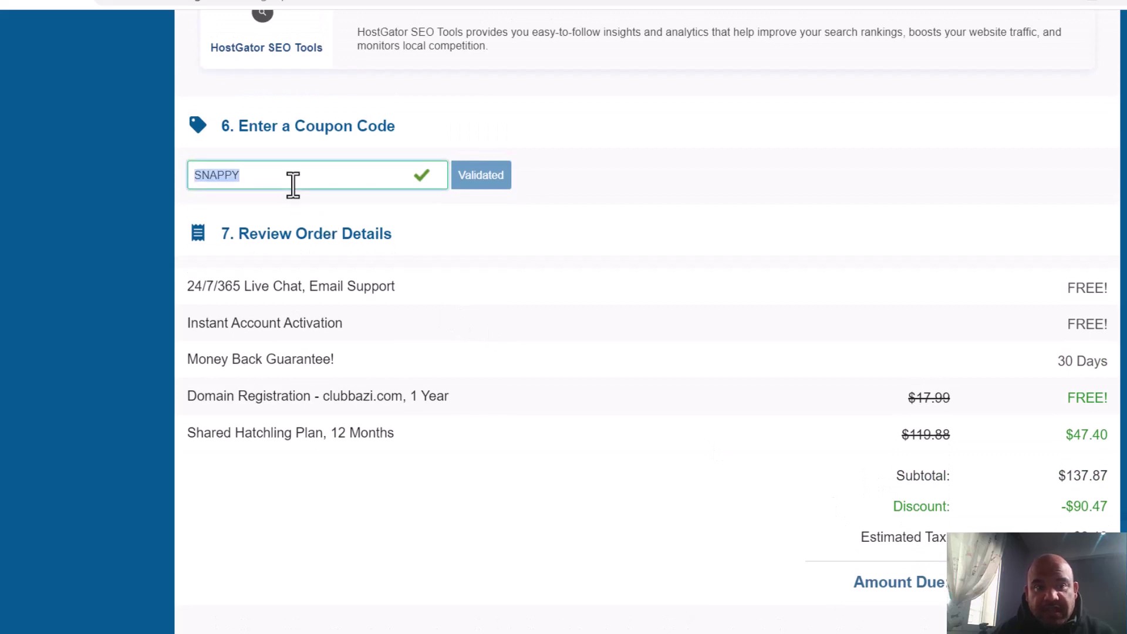
{"action": "type", "text": "2019"}
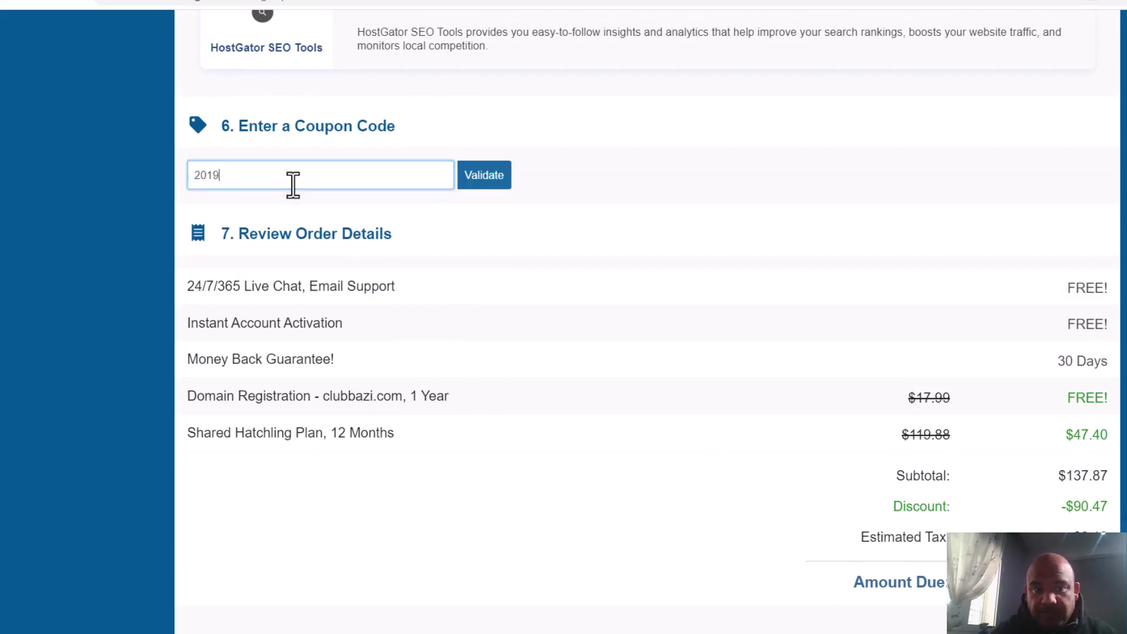
{"action": "type", "text": "alarbe7"}
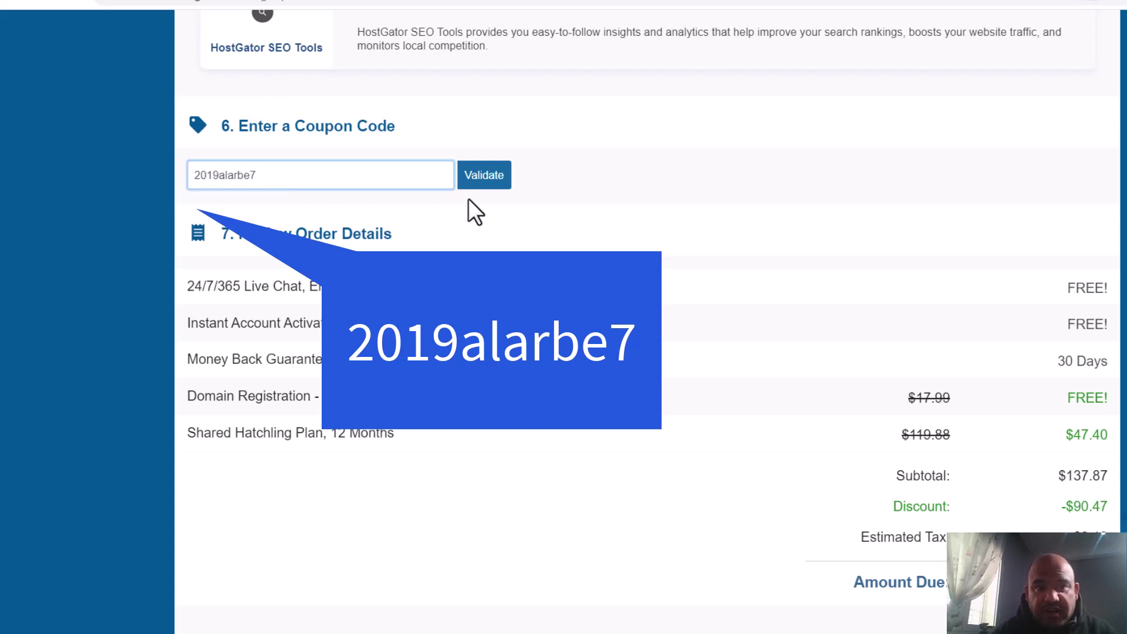
{"action": "left_click", "coordinate": [481, 178]}
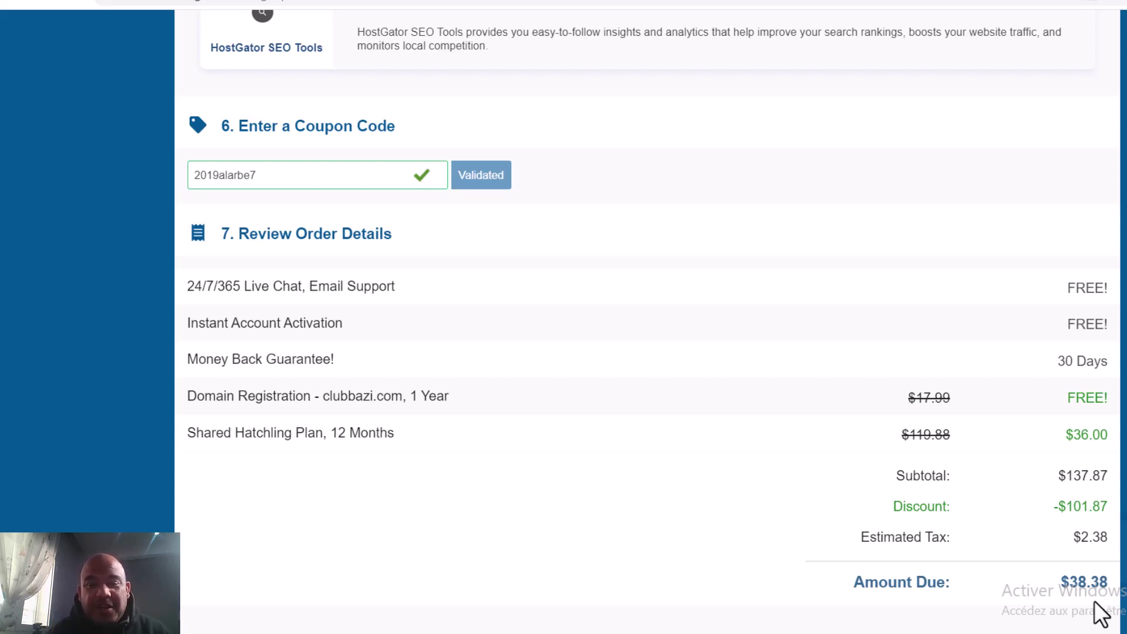
Step: Confirm the amount due dropped to $38.38 and agree to the auto-renewal terms
{"action": "left_click_drag", "start_coordinate": [1110, 582], "coordinate": [1056, 580]}
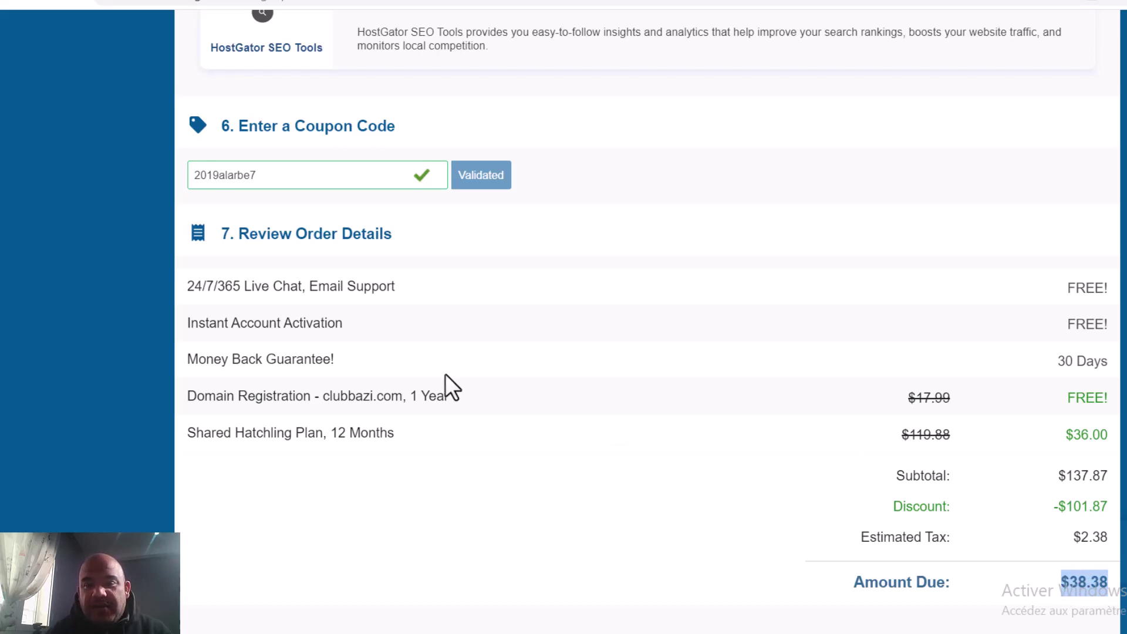
{"action": "scroll", "coordinate": [445, 375], "scroll_direction": "down", "scroll_amount": 6}
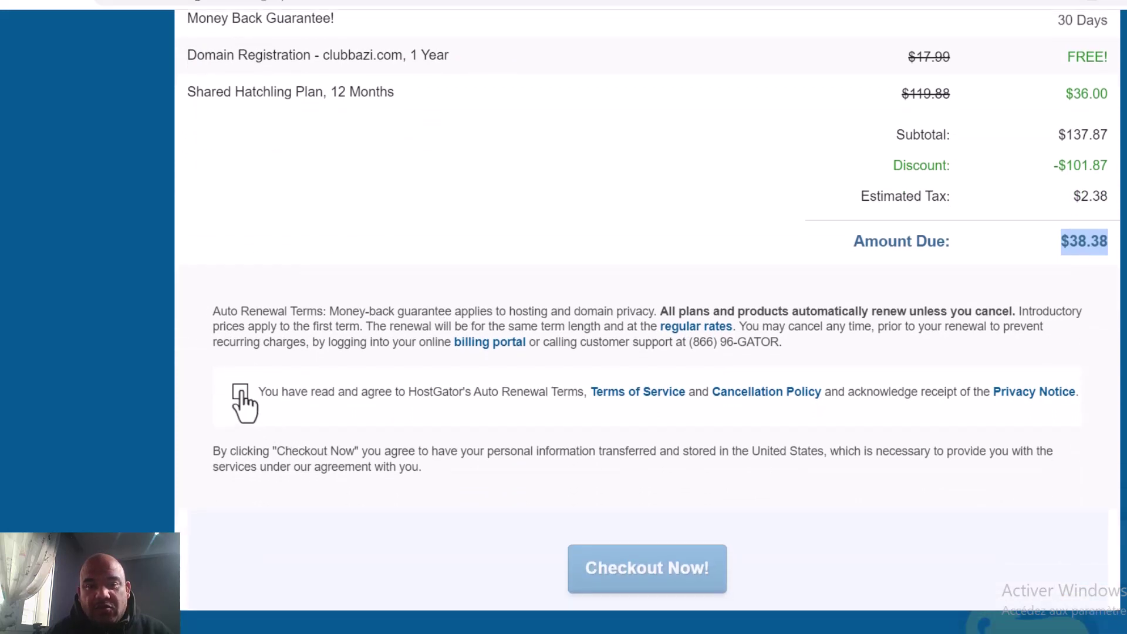
{"action": "left_click", "coordinate": [240, 392]}
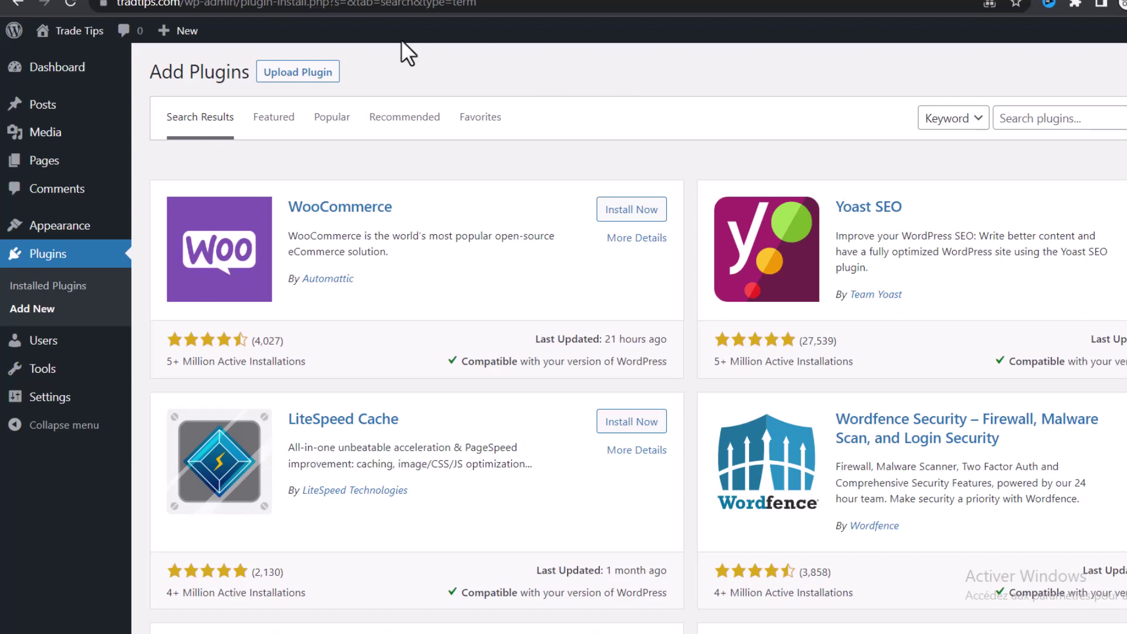
Step: Search plugins for 'cookies', then install and activate CookieYes GDPR Cookie Consent
{"action": "left_click", "coordinate": [317, 73]}
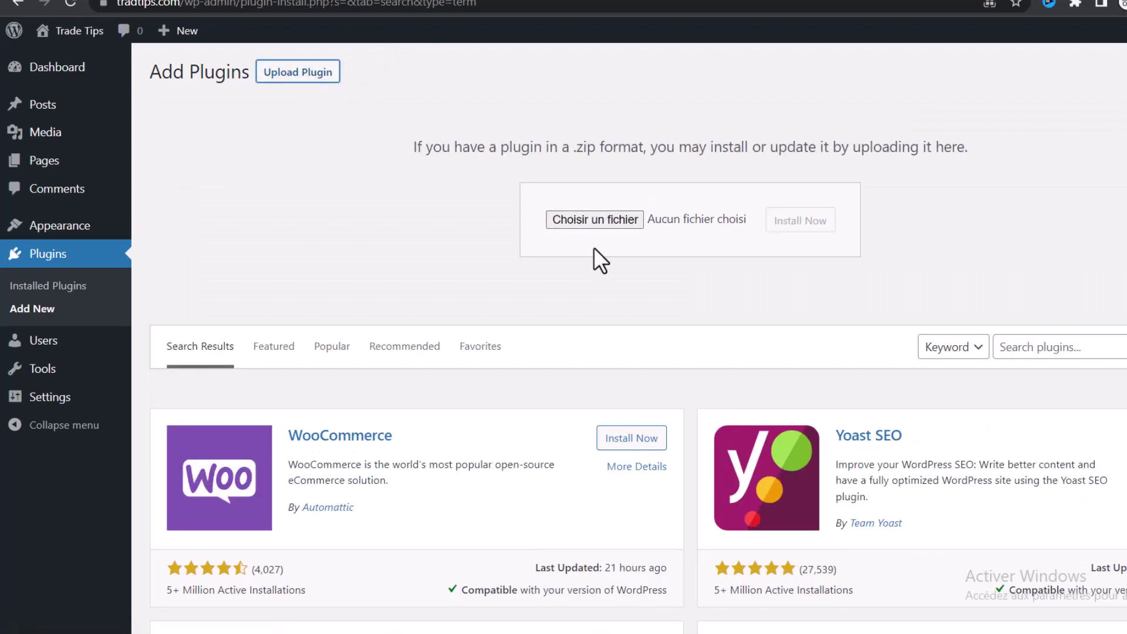
{"action": "left_click", "coordinate": [1044, 349]}
{"action": "scroll", "coordinate": [952, 287], "scroll_direction": "down", "scroll_amount": 1}
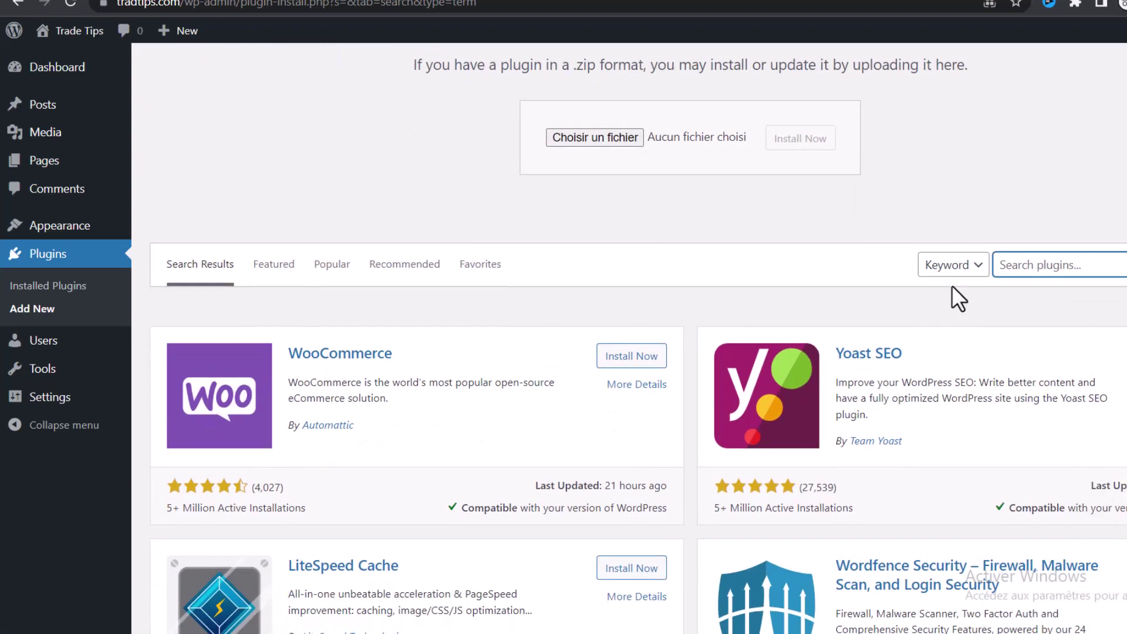
{"action": "type", "text": "cookies"}
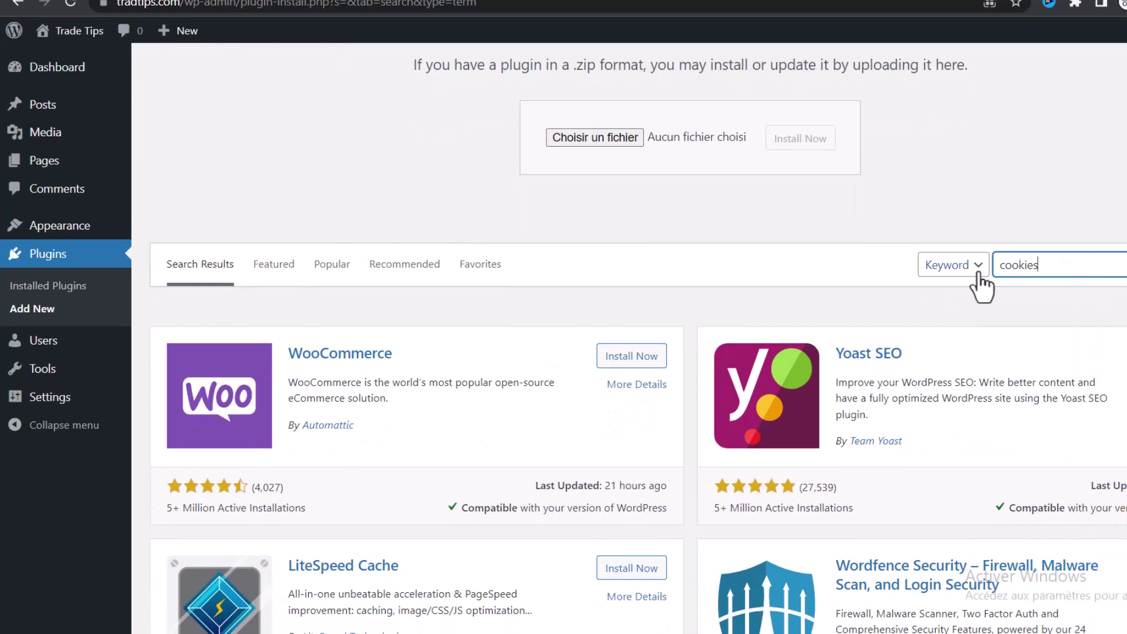
{"action": "scroll", "coordinate": [830, 295], "scroll_direction": "down", "scroll_amount": 1}
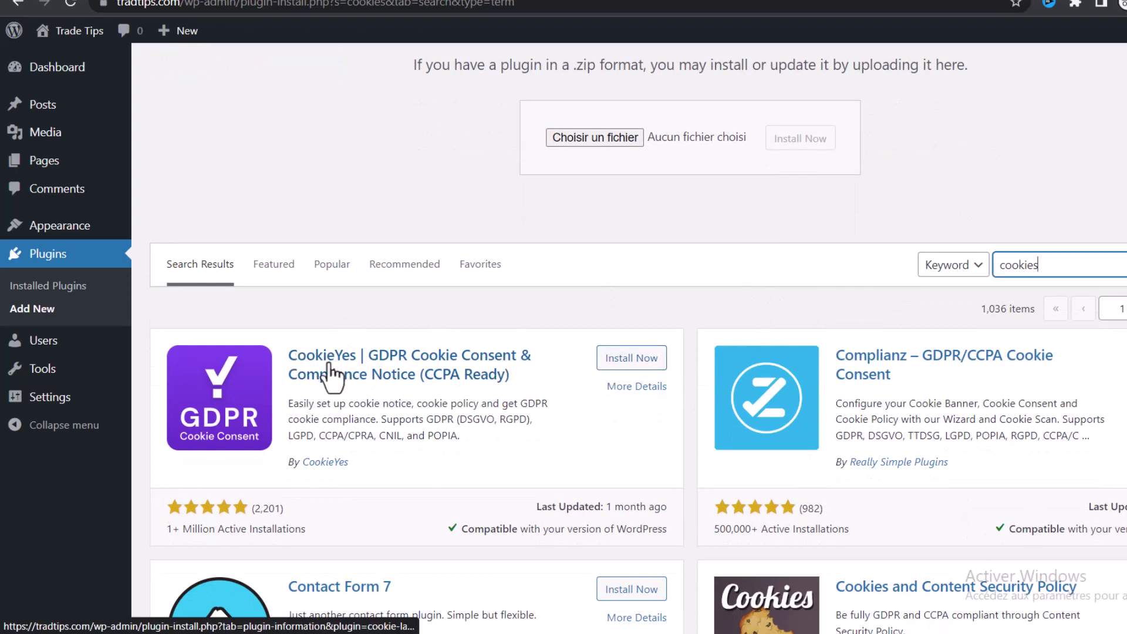
{"action": "left_click", "coordinate": [631, 358]}
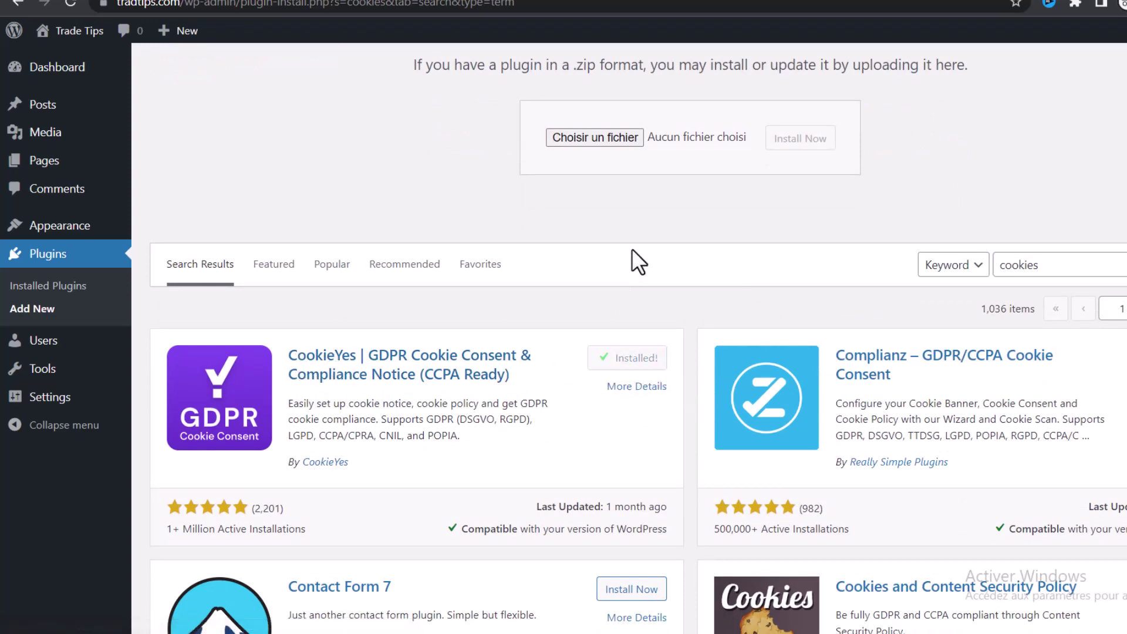
{"action": "left_click", "coordinate": [640, 360]}
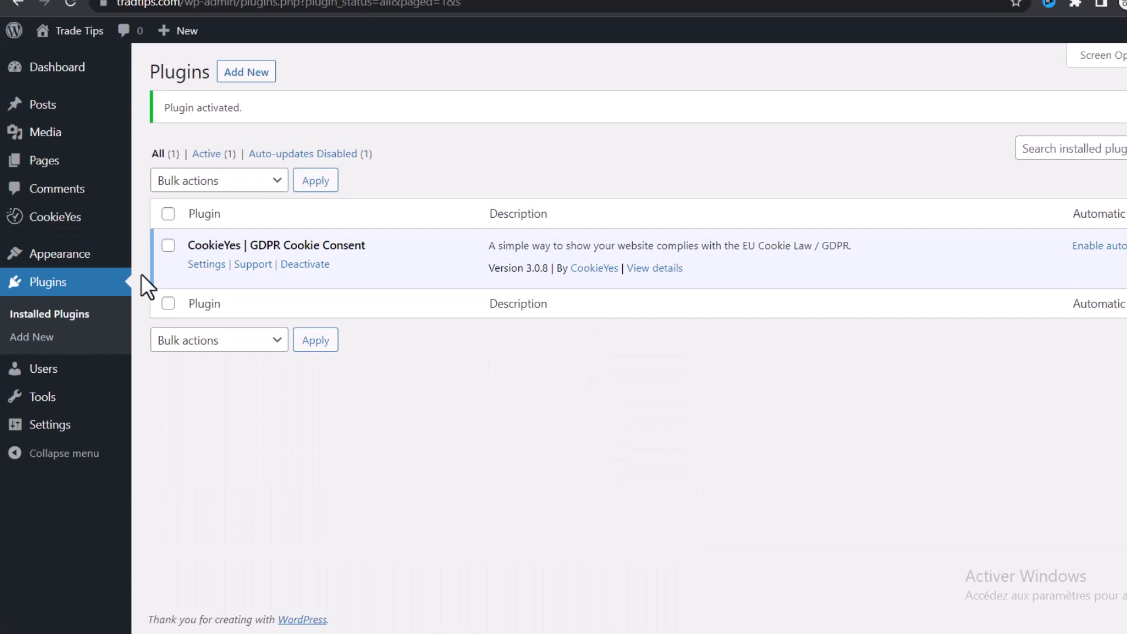
Step: Search plugins for 'simple ssl', then install and activate Really Simple SSL
{"action": "left_click", "coordinate": [28, 338]}
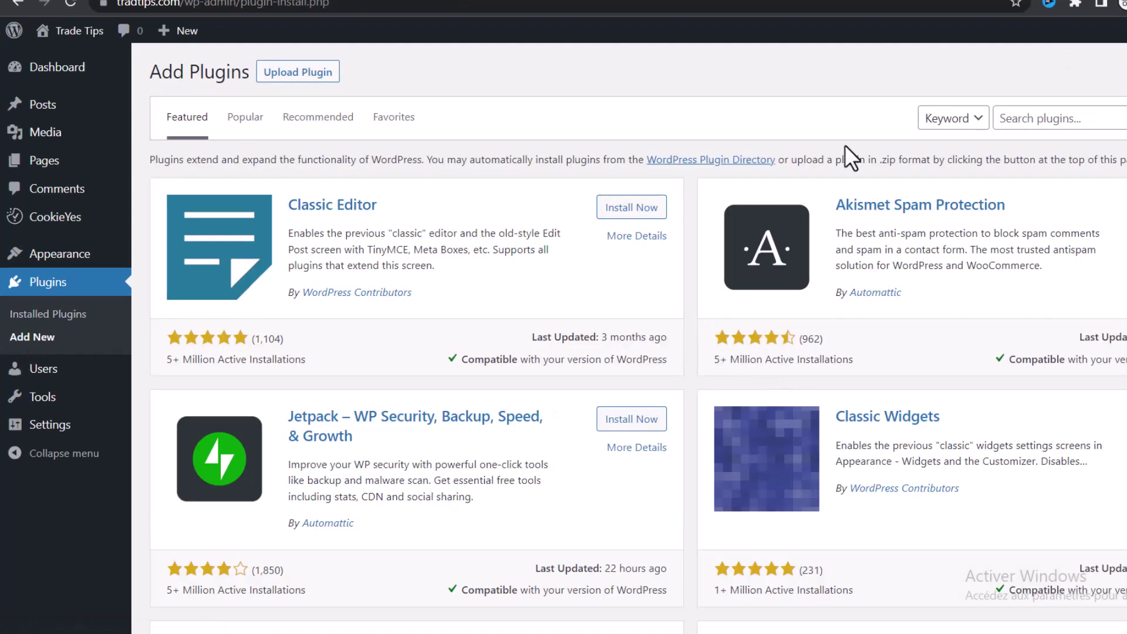
{"action": "left_click", "coordinate": [1026, 119]}
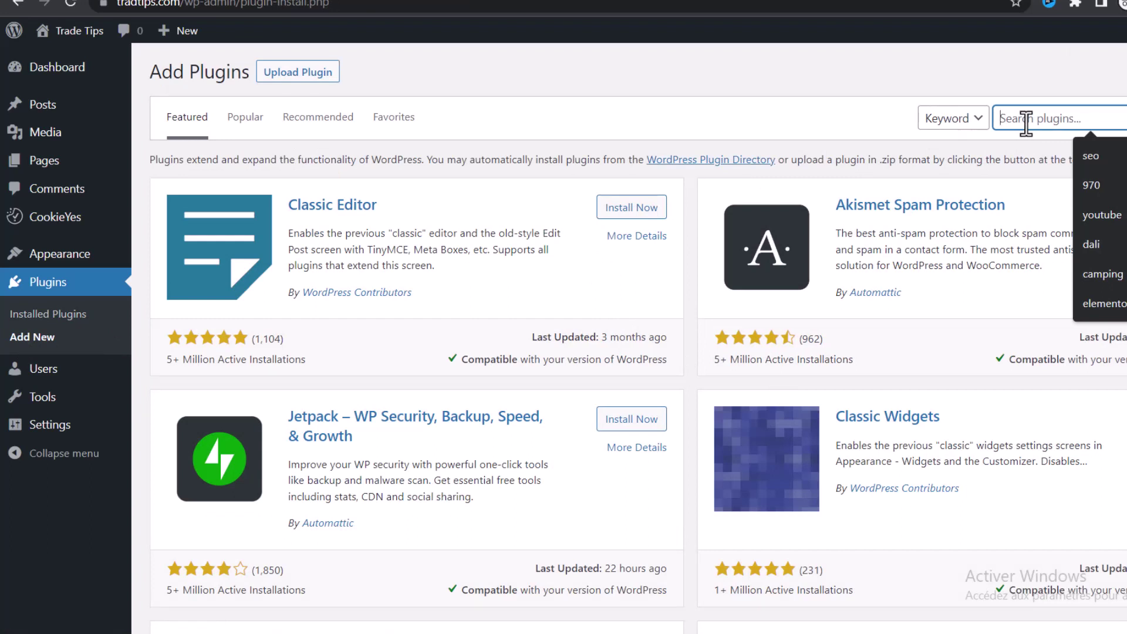
{"action": "type", "text": "simple ssl"}
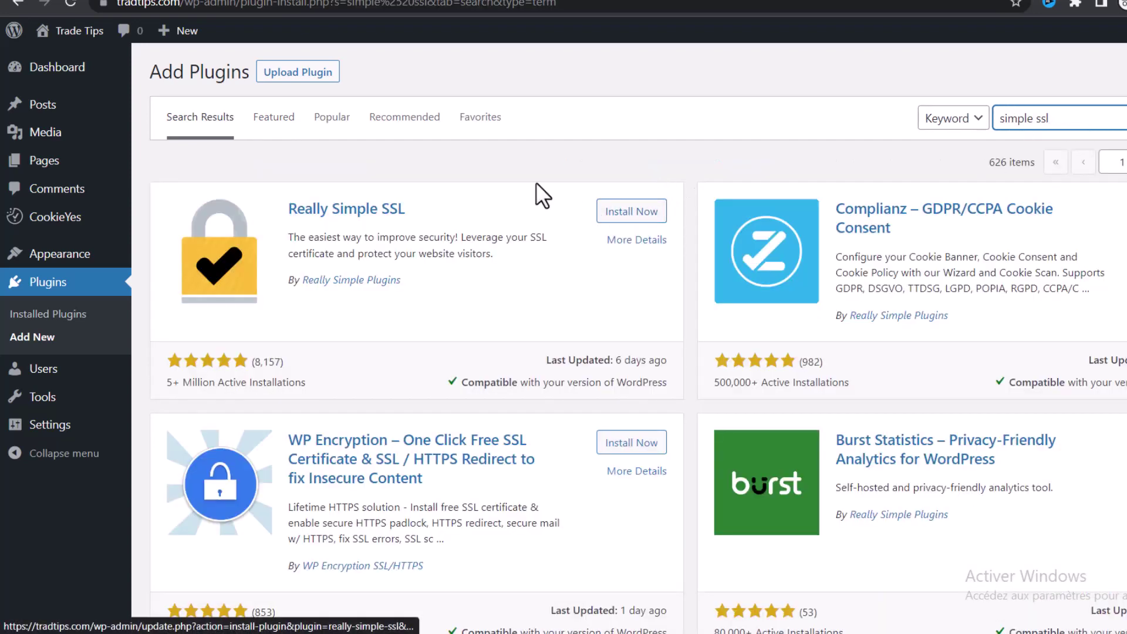
{"action": "left_click", "coordinate": [627, 216]}
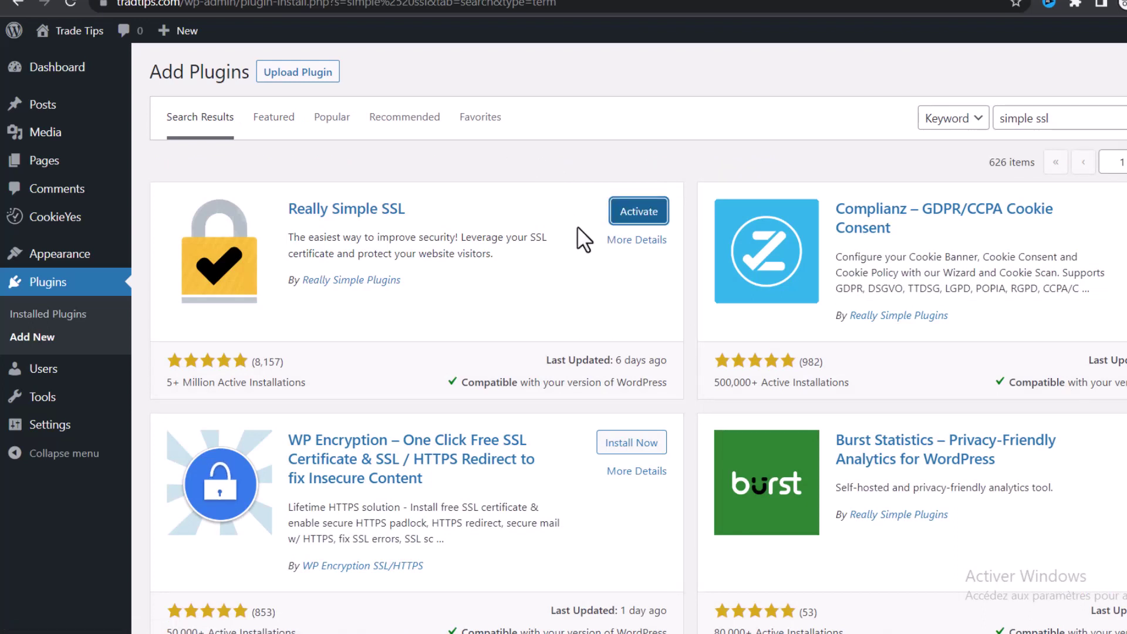
{"action": "left_click", "coordinate": [653, 219]}
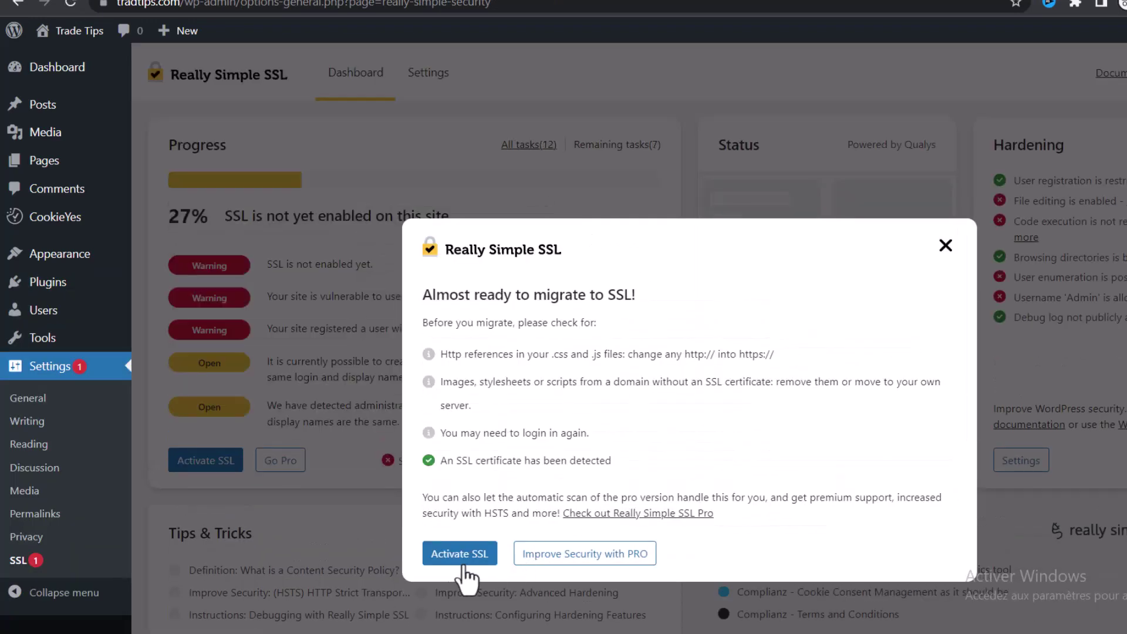
Step: Turn SSL on, dismiss the update notice, and clear the eight open security tasks
{"action": "left_click", "coordinate": [464, 564]}
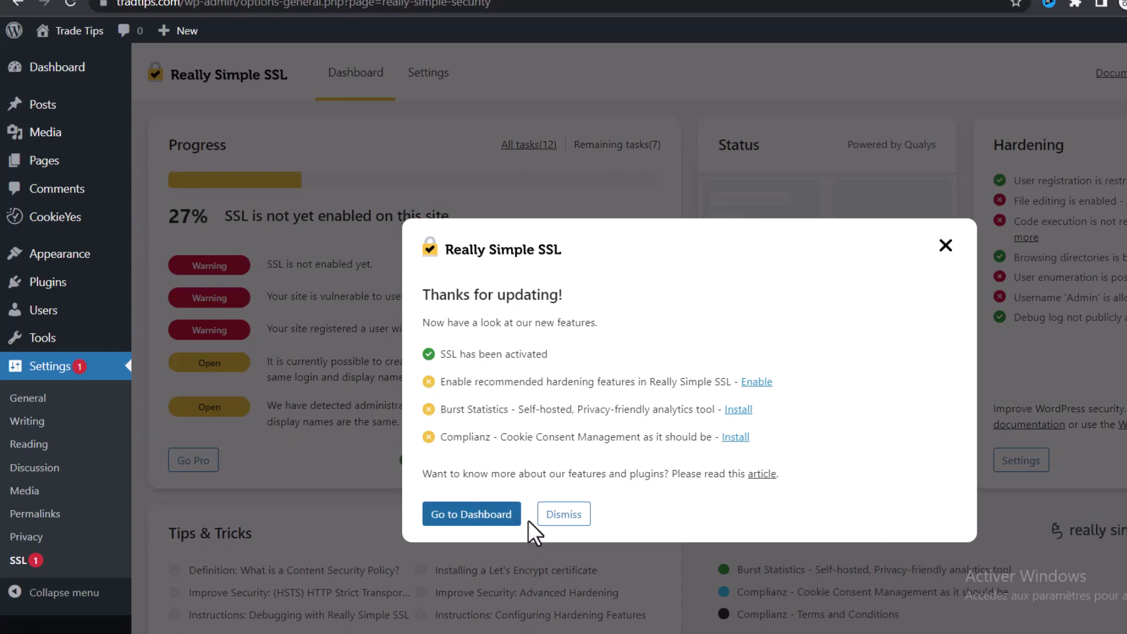
{"action": "left_click", "coordinate": [563, 515]}
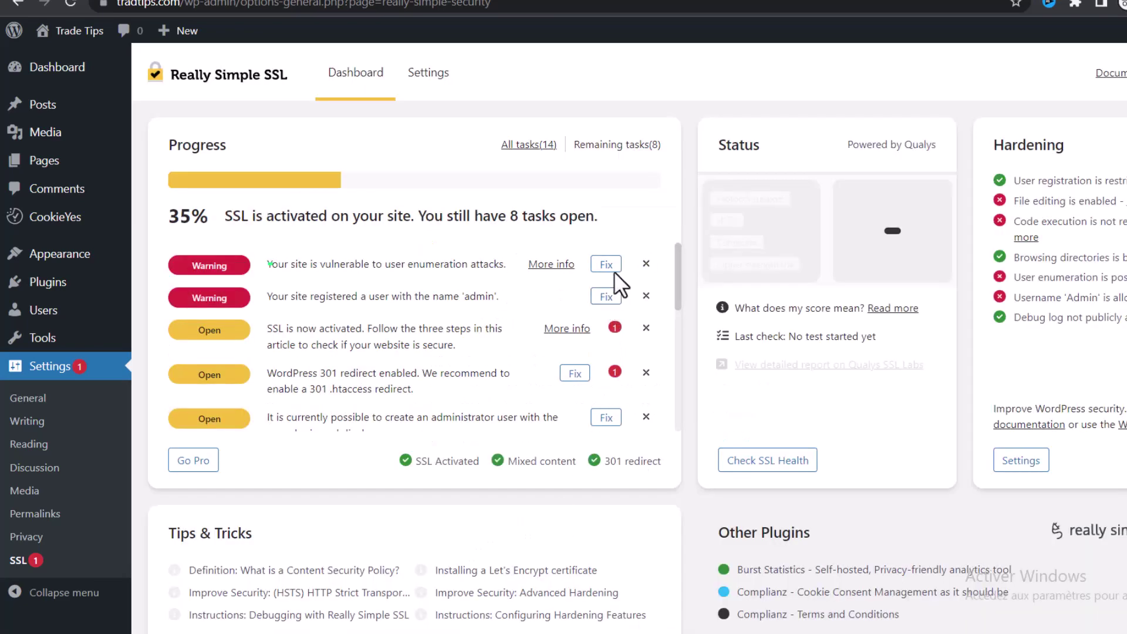
{"action": "left_click", "coordinate": [647, 264]}
{"action": "left_click", "coordinate": [646, 264]}
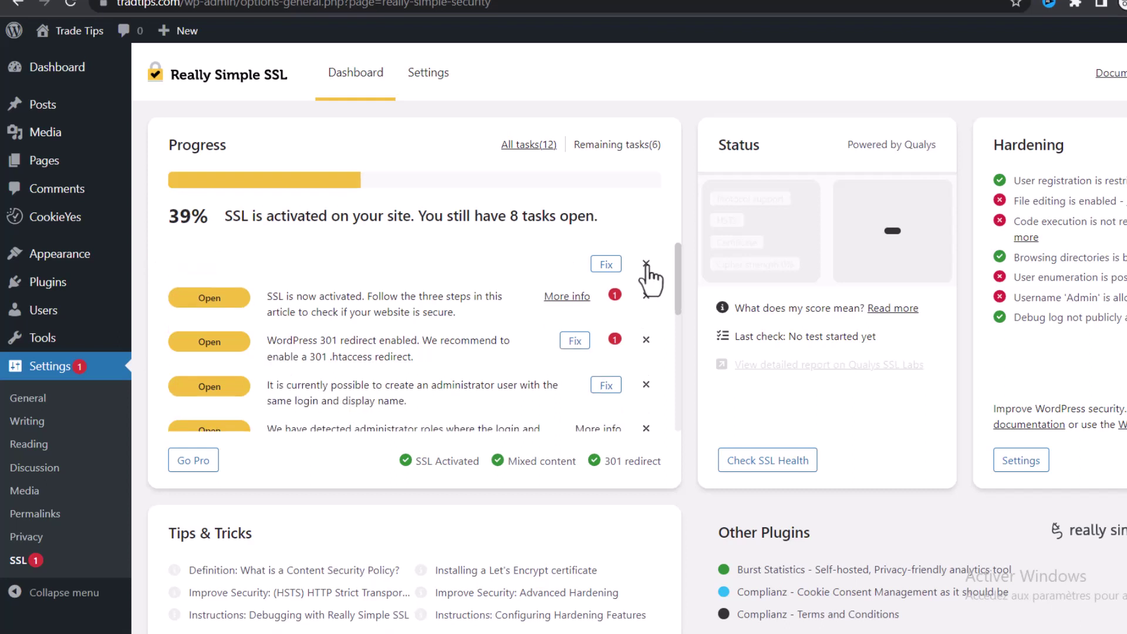
{"action": "left_click", "coordinate": [647, 264]}
{"action": "left_click", "coordinate": [647, 263]}
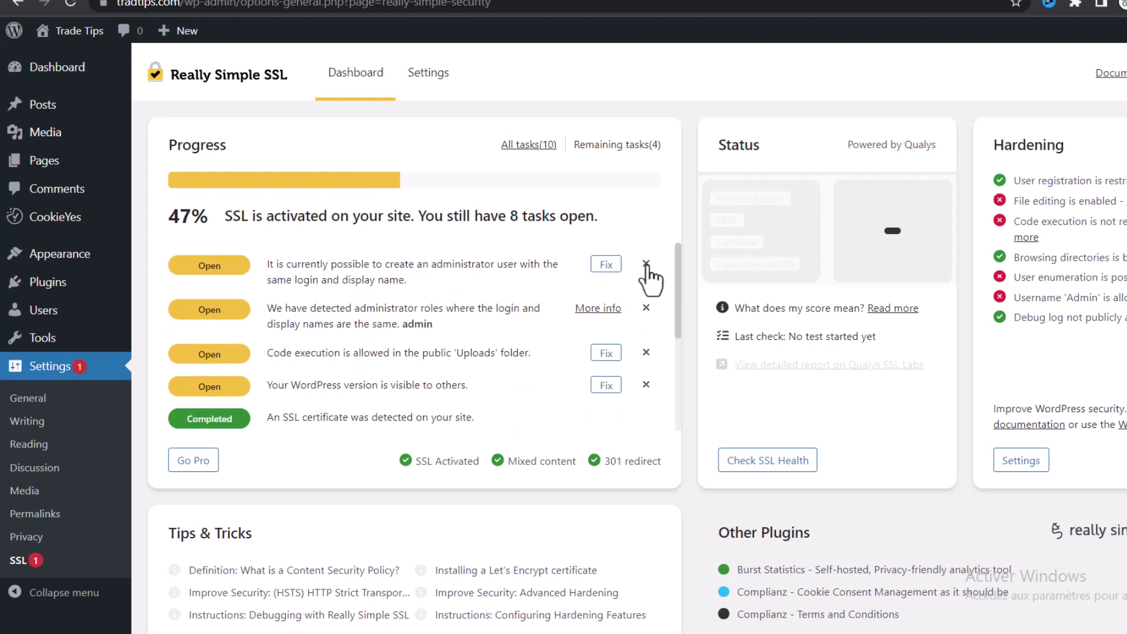
{"action": "left_click", "coordinate": [646, 264]}
{"action": "left_click", "coordinate": [647, 264]}
{"action": "left_click", "coordinate": [646, 264]}
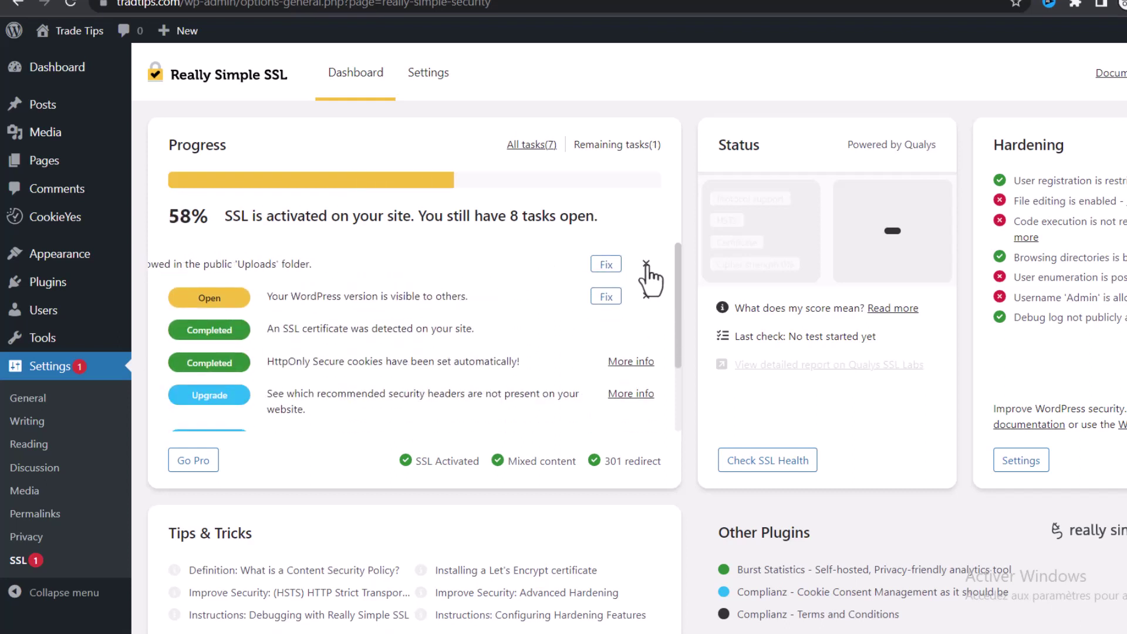
{"action": "left_click", "coordinate": [647, 263]}
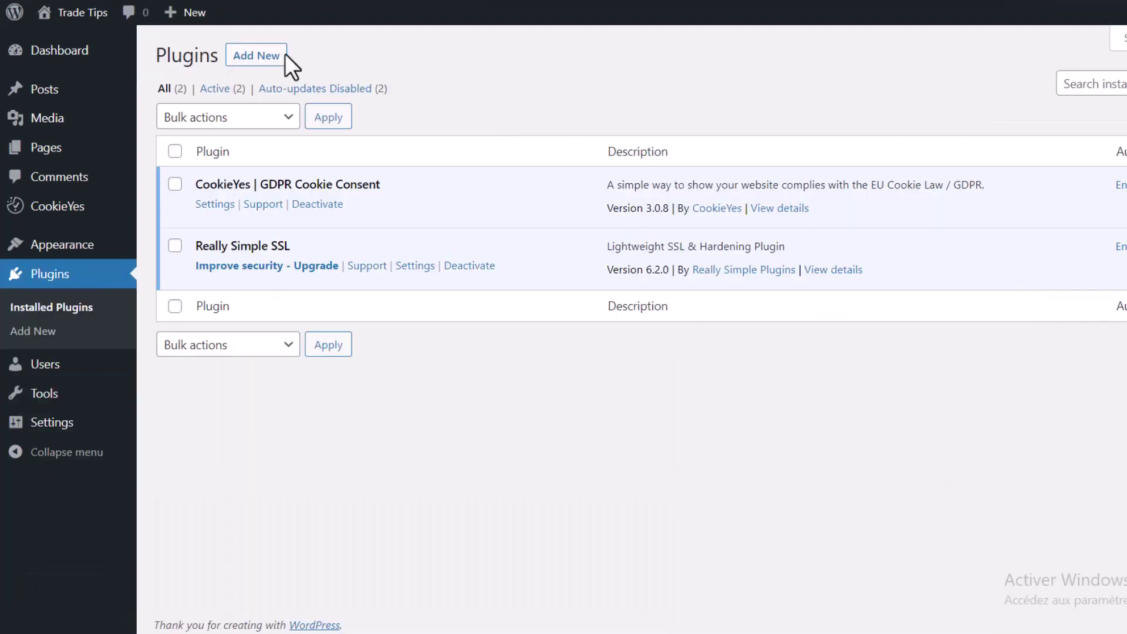
Step: Search 'contact 7', install and activate Contact Form 7, and open its settings
{"action": "left_click", "coordinate": [262, 57]}
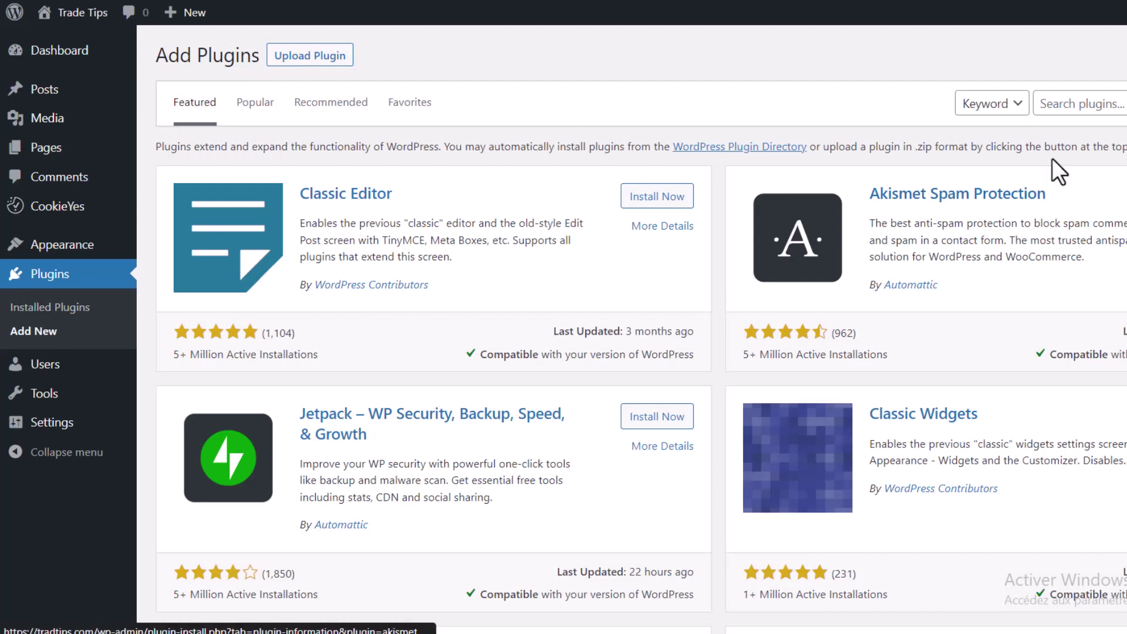
{"action": "left_click", "coordinate": [1070, 112]}
{"action": "type", "text": "co"}
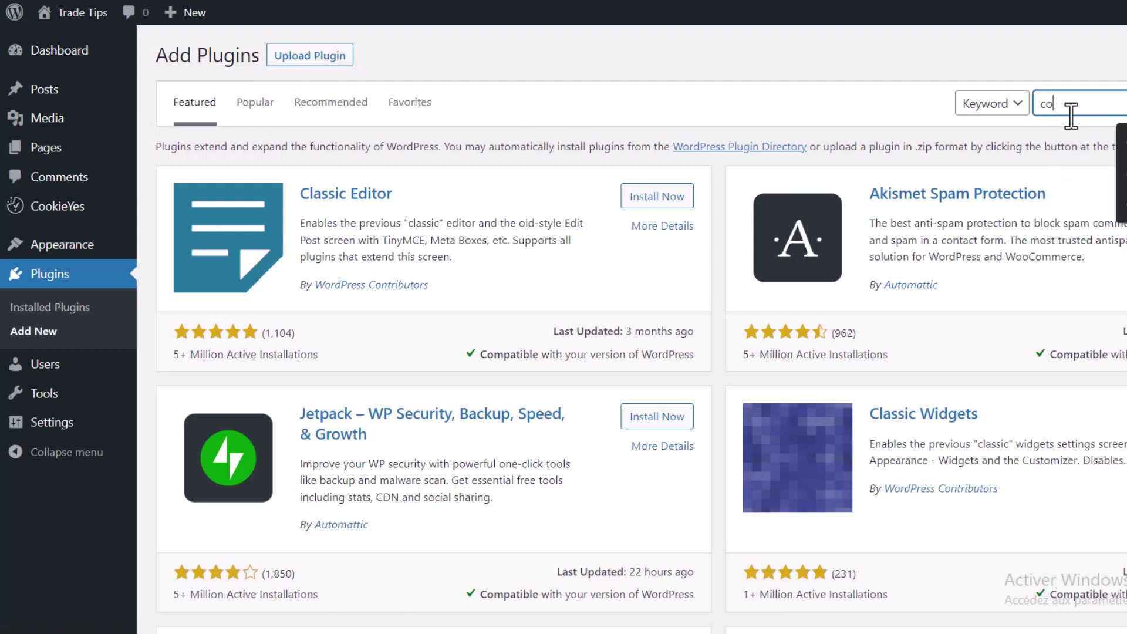
{"action": "type", "text": "ntact"}
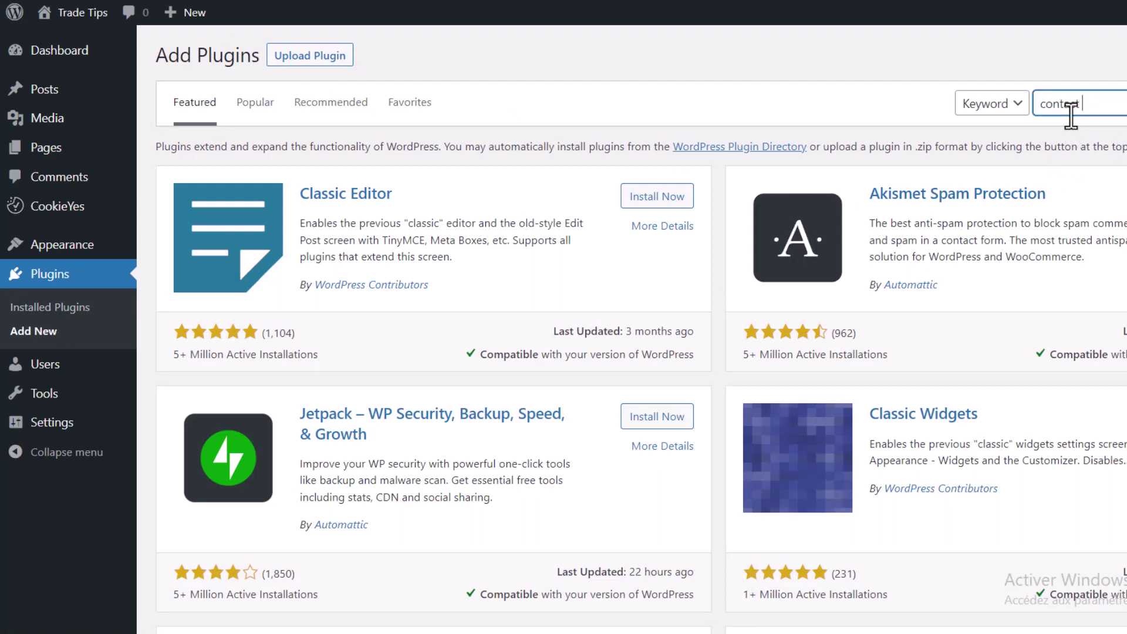
{"action": "type", "text": " 7"}
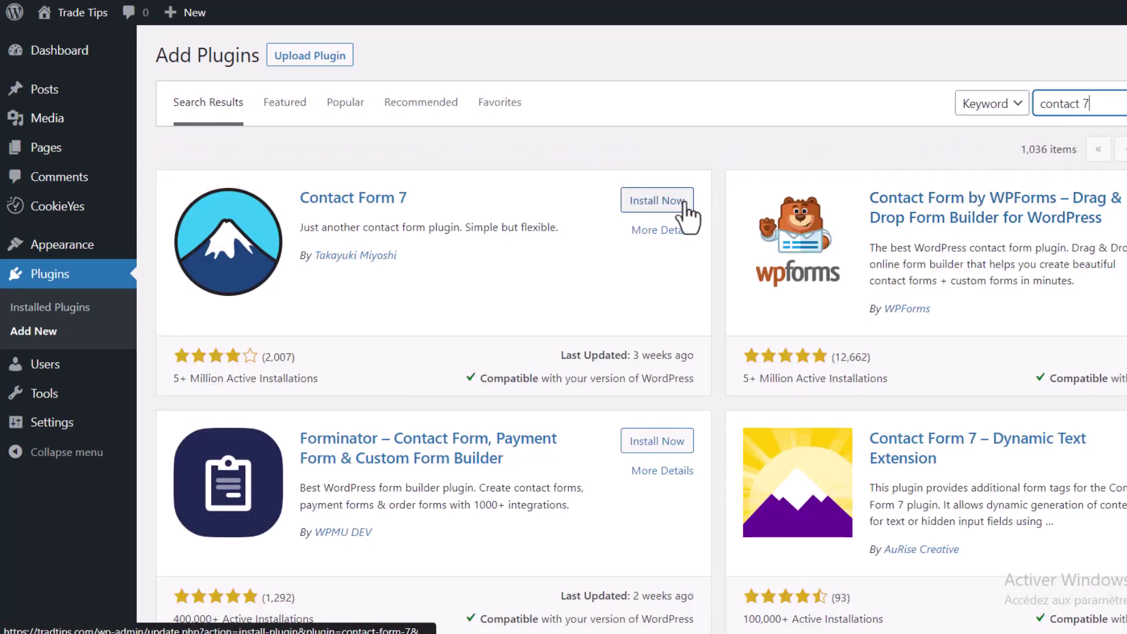
{"action": "left_click", "coordinate": [681, 203]}
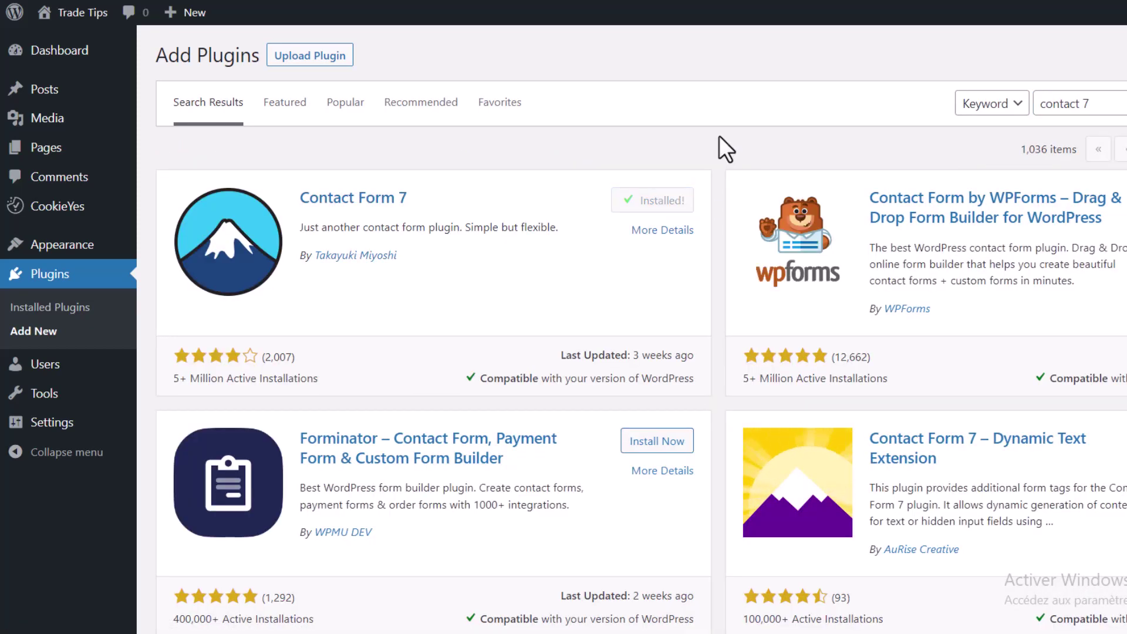
{"action": "left_click", "coordinate": [676, 205]}
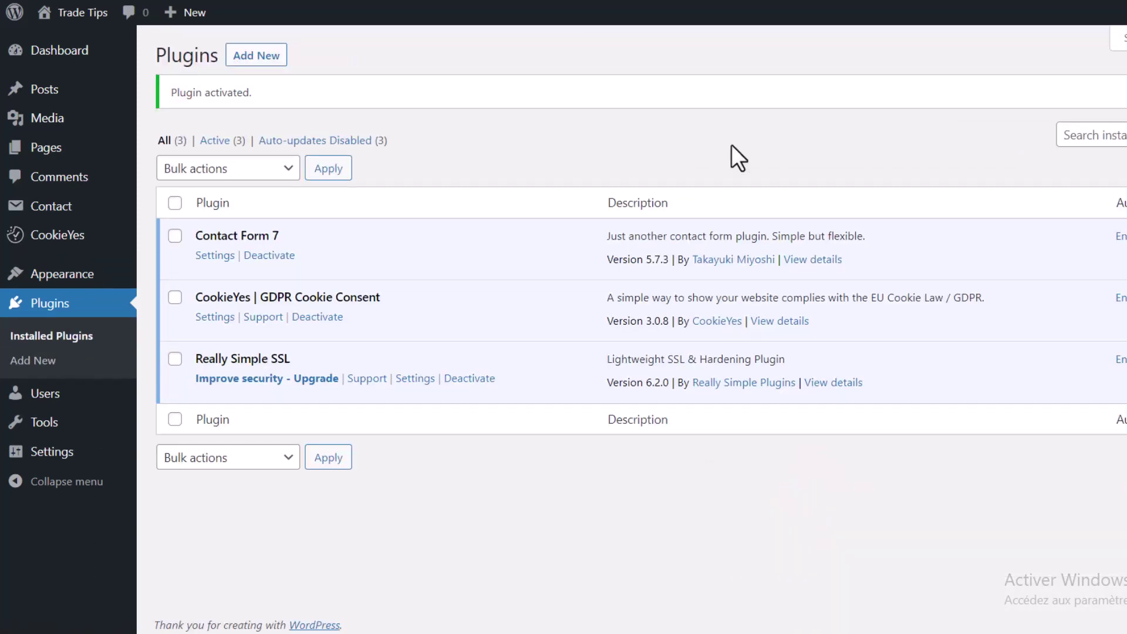
{"action": "left_click", "coordinate": [215, 255]}
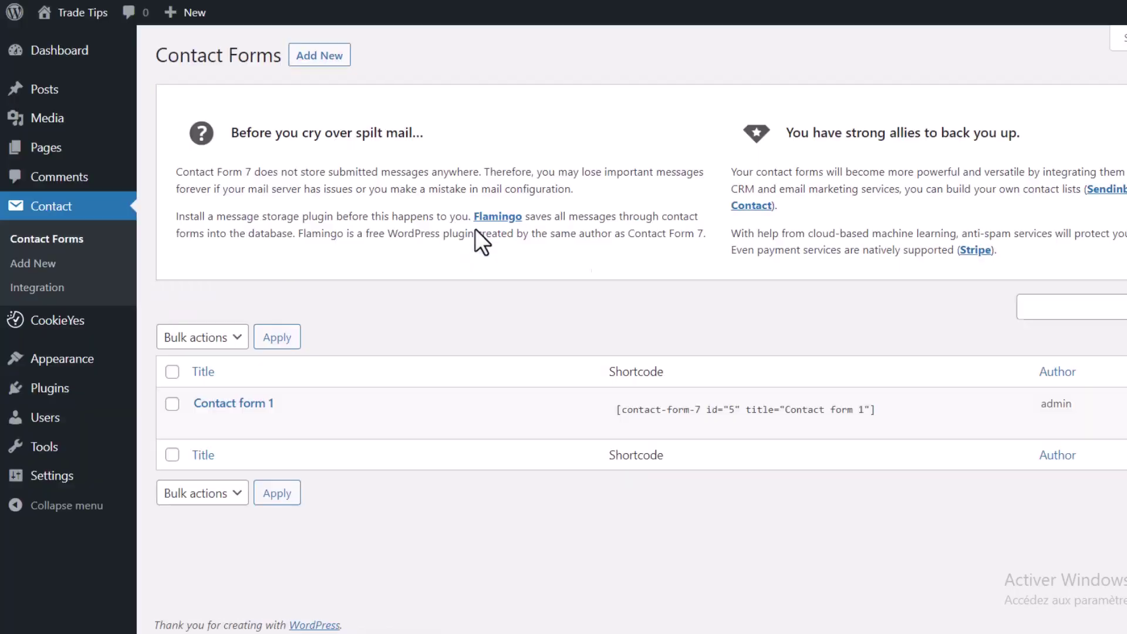
Step: Copy the Contact form 1 shortcode
{"action": "left_click", "coordinate": [769, 410]}
{"action": "right_click", "coordinate": [769, 409]}
{"action": "left_click", "coordinate": [793, 421]}
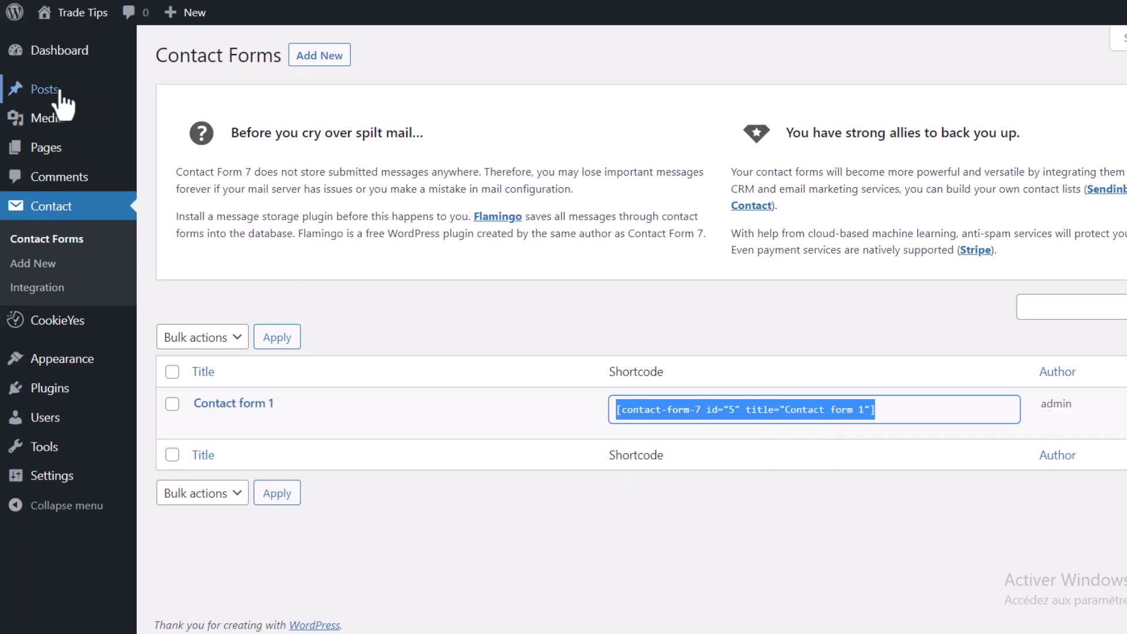
Step: Publish a new page titled 'Contact Us' embedding Contact form 1, then exit to Pages
{"action": "mouse_move", "coordinate": [47, 148]}
{"action": "left_click", "coordinate": [195, 176]}
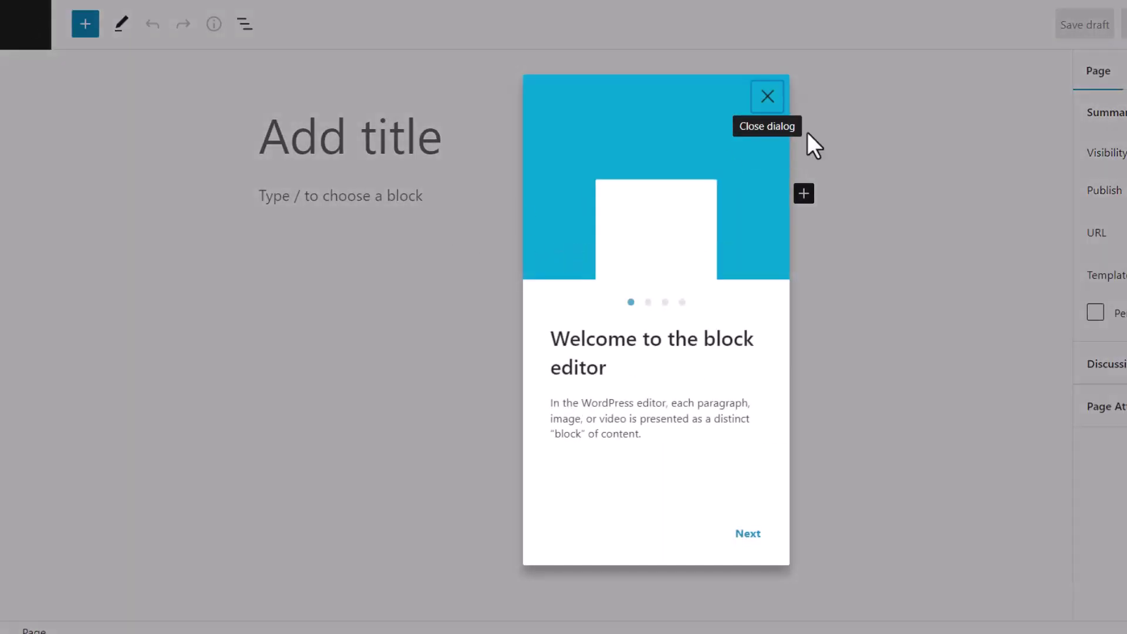
{"action": "left_click", "coordinate": [767, 95]}
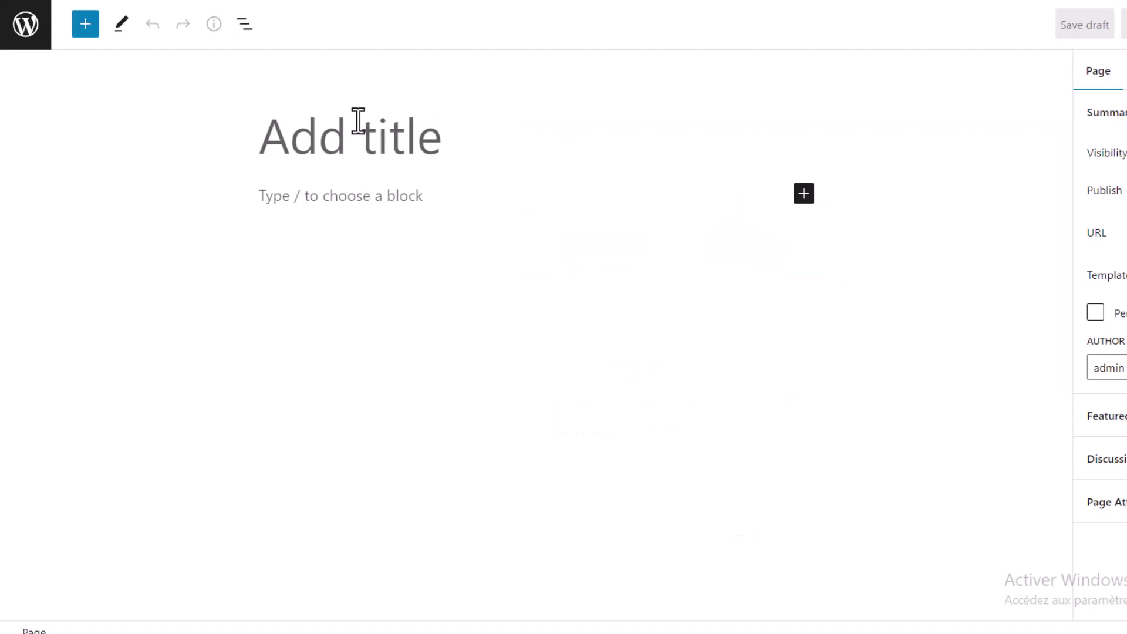
{"action": "type", "text": "Cont"}
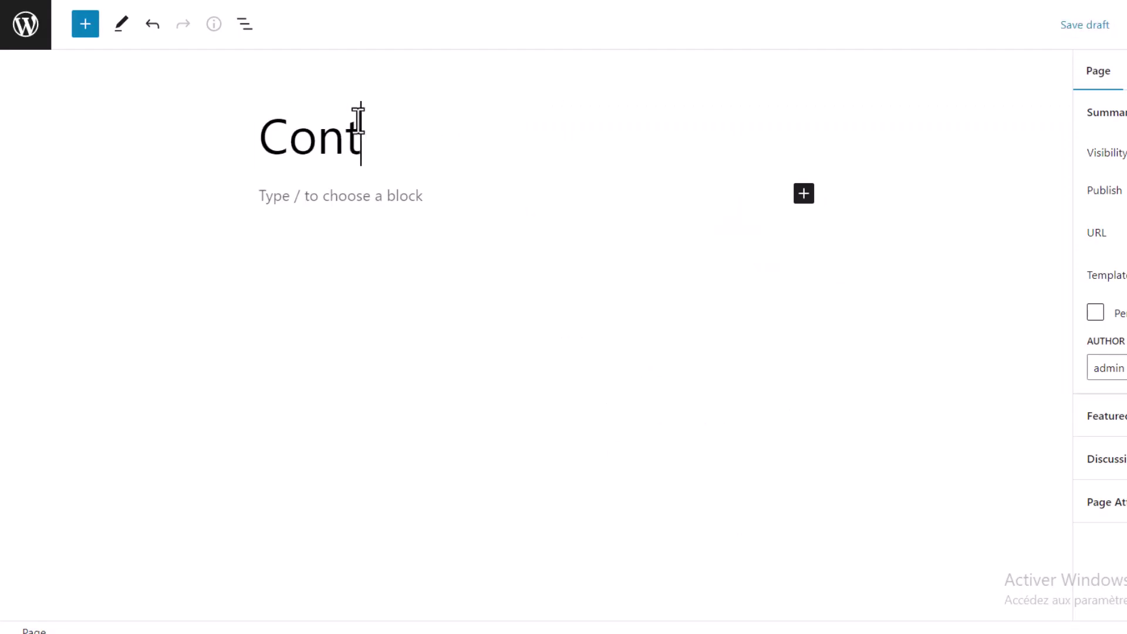
{"action": "type", "text": "act Us"}
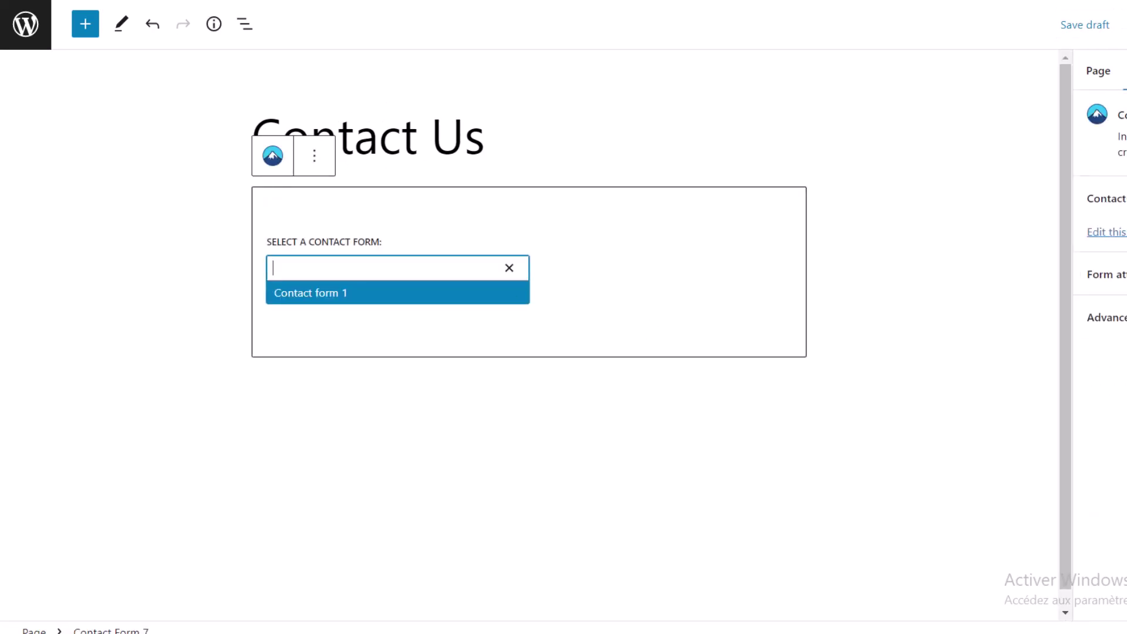
{"action": "key", "text": "Return"}
{"action": "left_click", "coordinate": [1119, 24]}
{"action": "left_click", "coordinate": [1114, 28]}
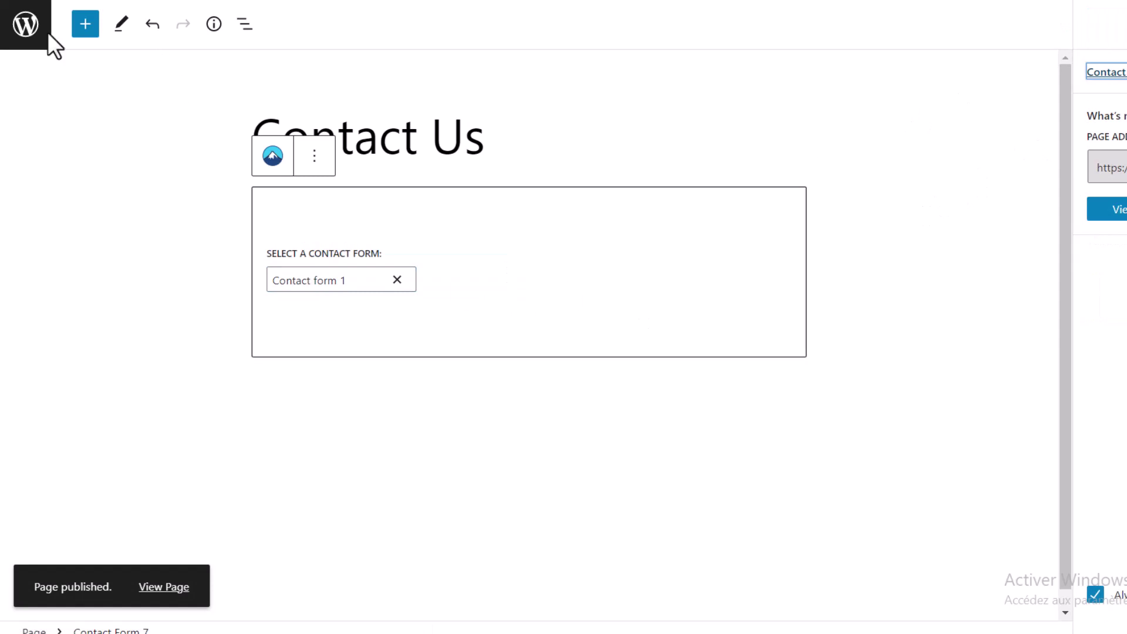
{"action": "left_click", "coordinate": [18, 27]}
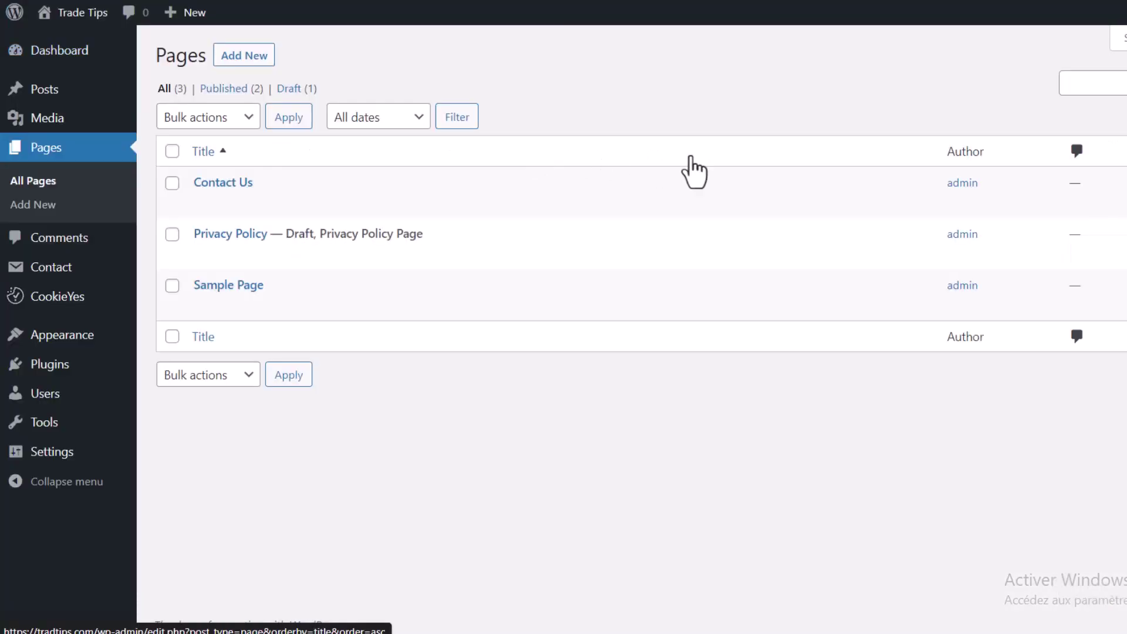
Step: Search plugins for 'legal page', then install and activate Legal Pages
{"action": "mouse_move", "coordinate": [59, 371]}
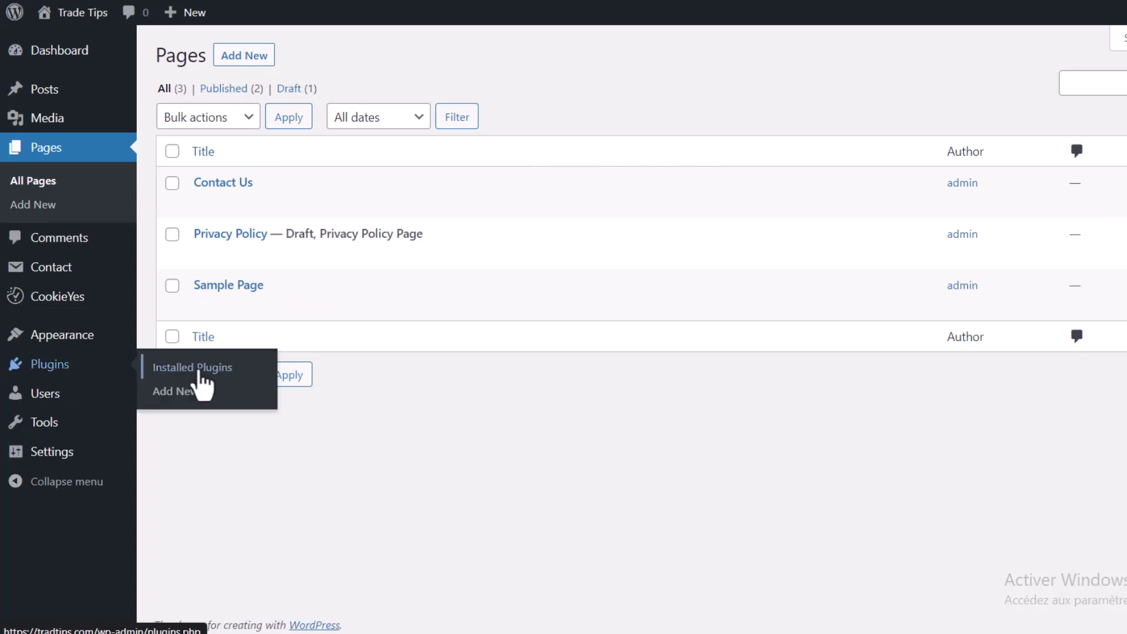
{"action": "left_click", "coordinate": [201, 392]}
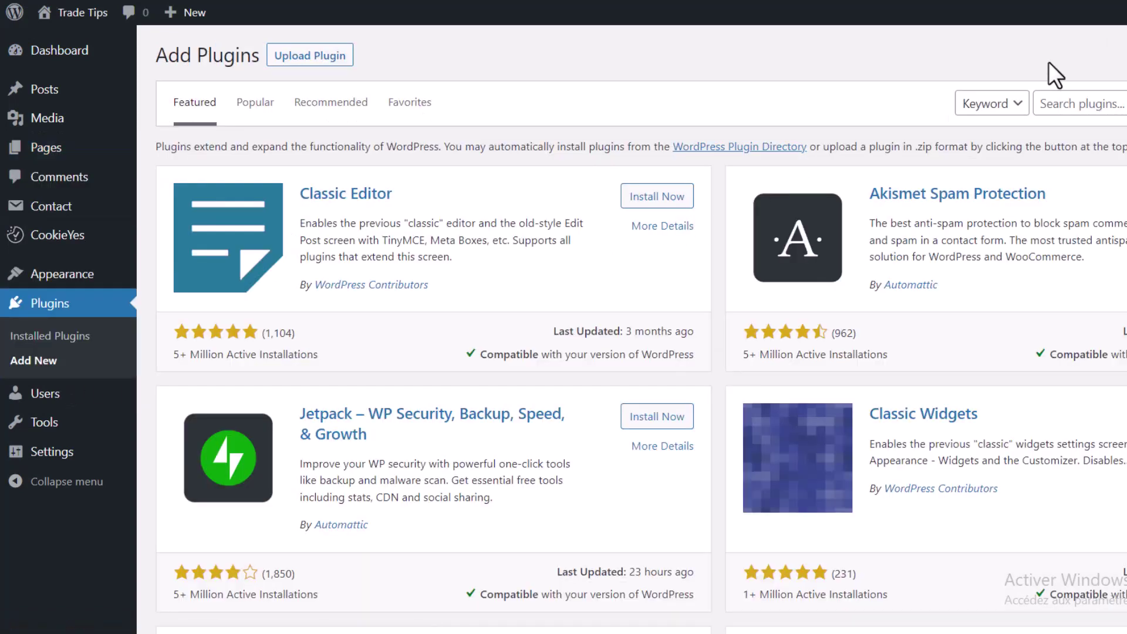
{"action": "left_click", "coordinate": [1066, 110]}
{"action": "type", "text": "lega"}
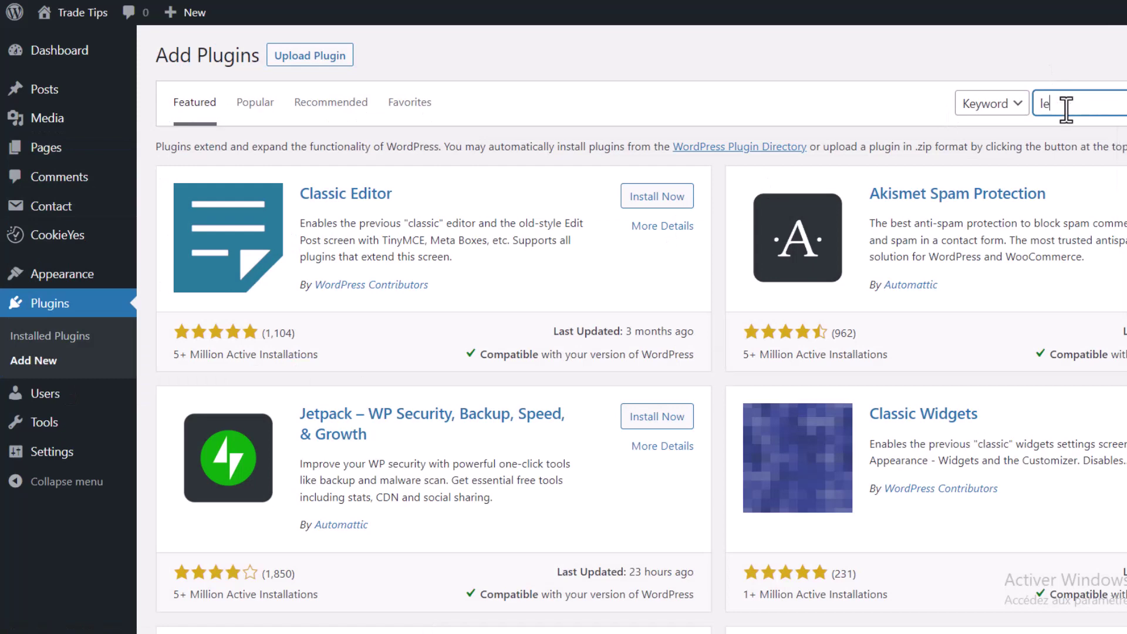
{"action": "type", "text": "l page"}
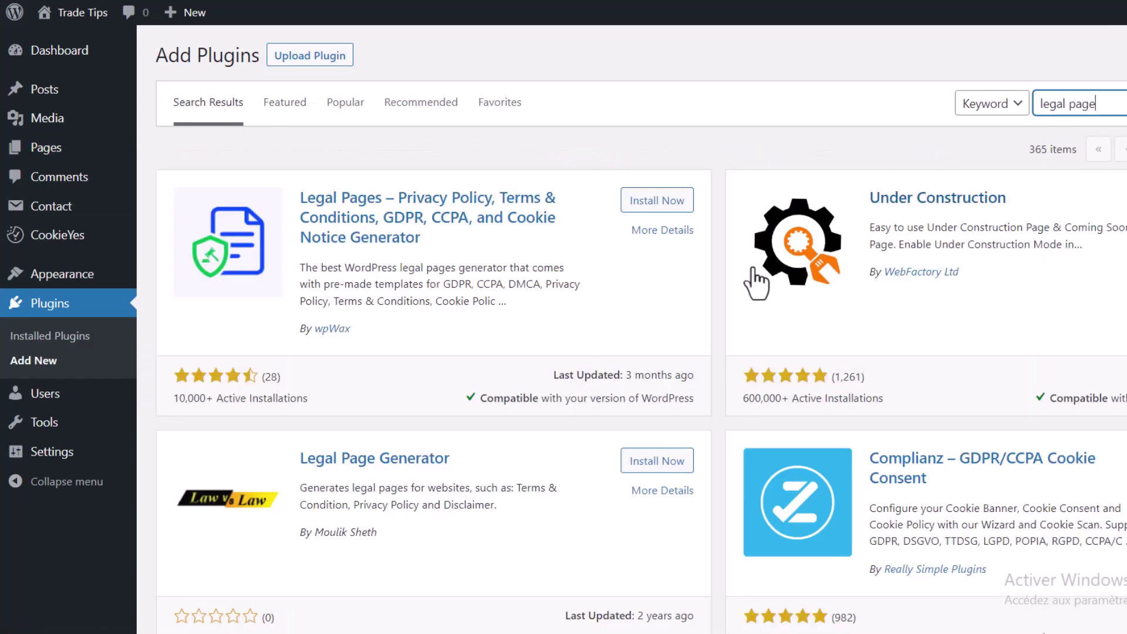
{"action": "left_click", "coordinate": [649, 206]}
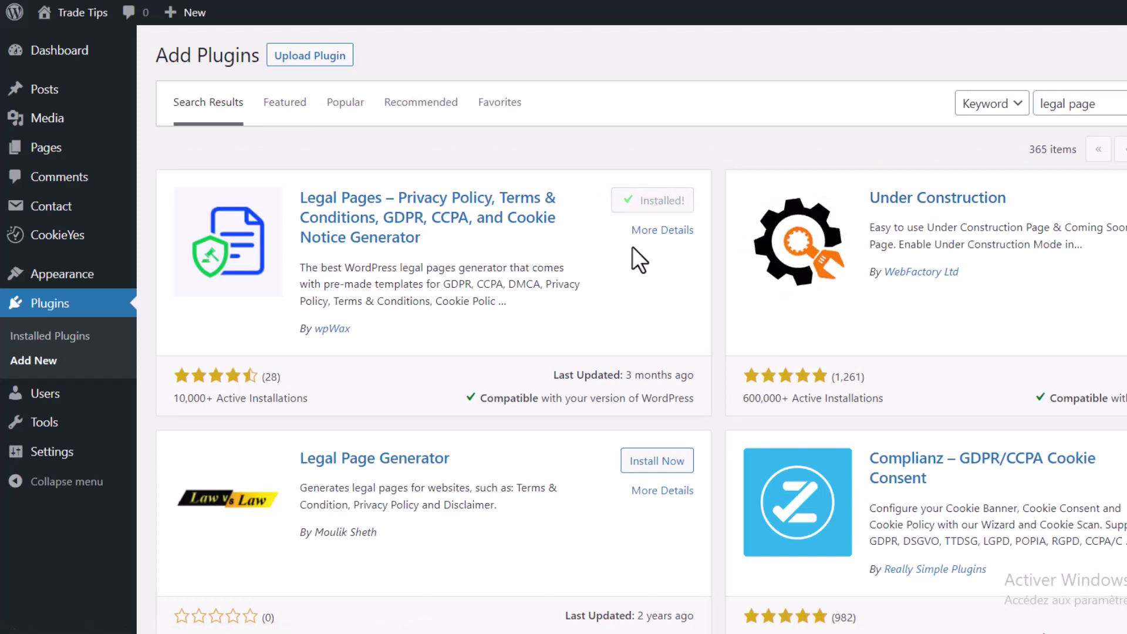
{"action": "left_click", "coordinate": [651, 206]}
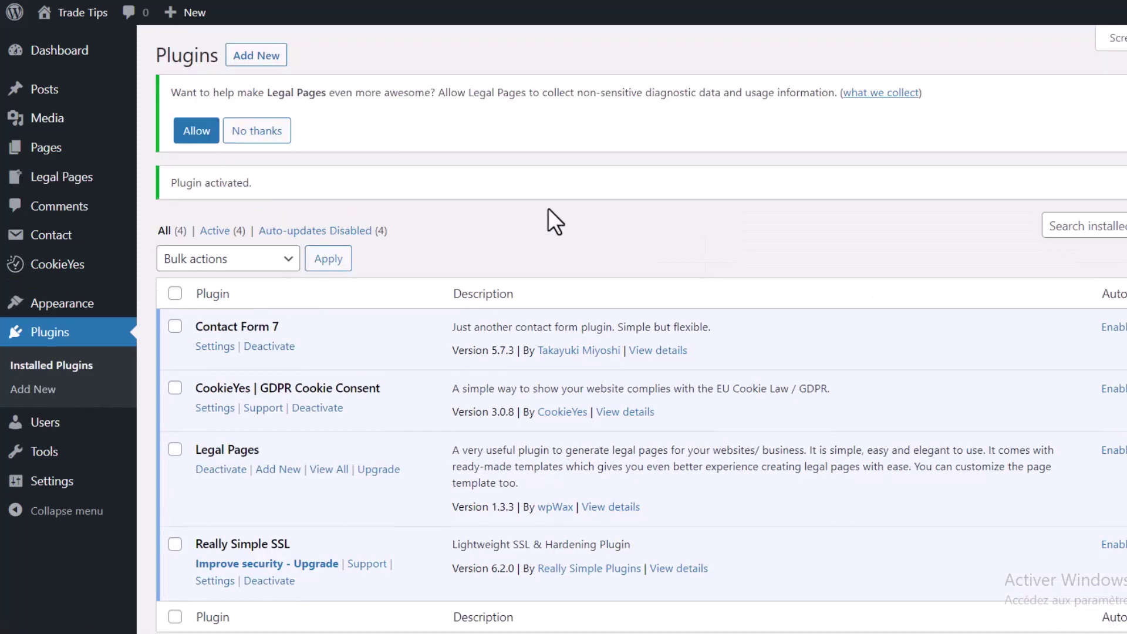
{"action": "scroll", "coordinate": [547, 209], "scroll_direction": "down", "scroll_amount": 1}
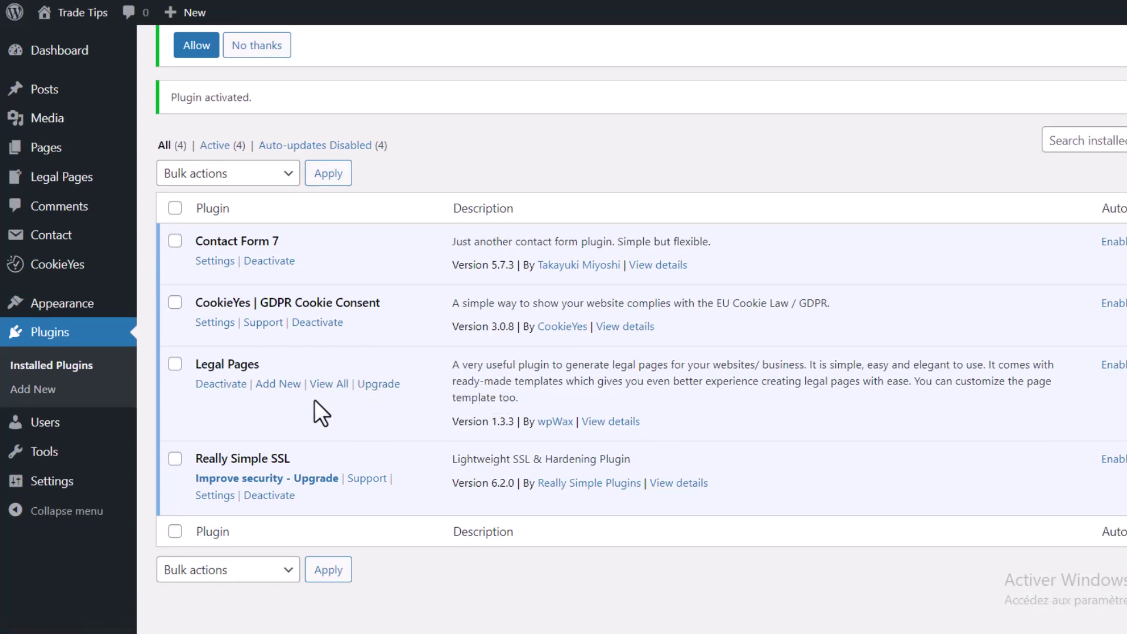
Step: Tick and accept the Legal Pages disclaimer
{"action": "left_click", "coordinate": [280, 384]}
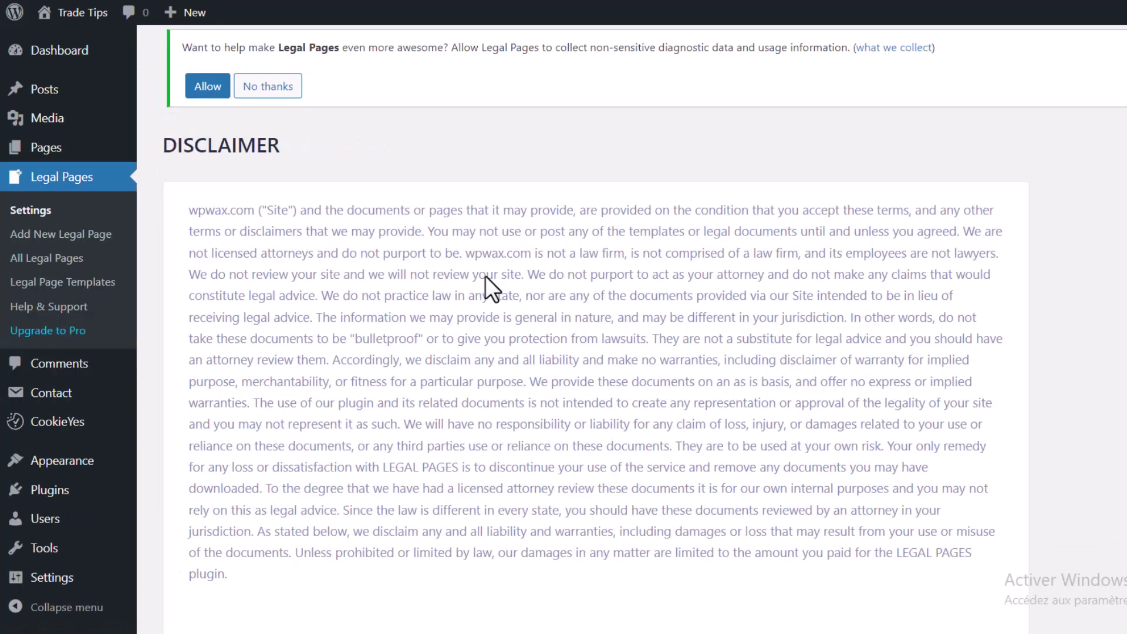
{"action": "scroll", "coordinate": [484, 276], "scroll_direction": "down", "scroll_amount": 3}
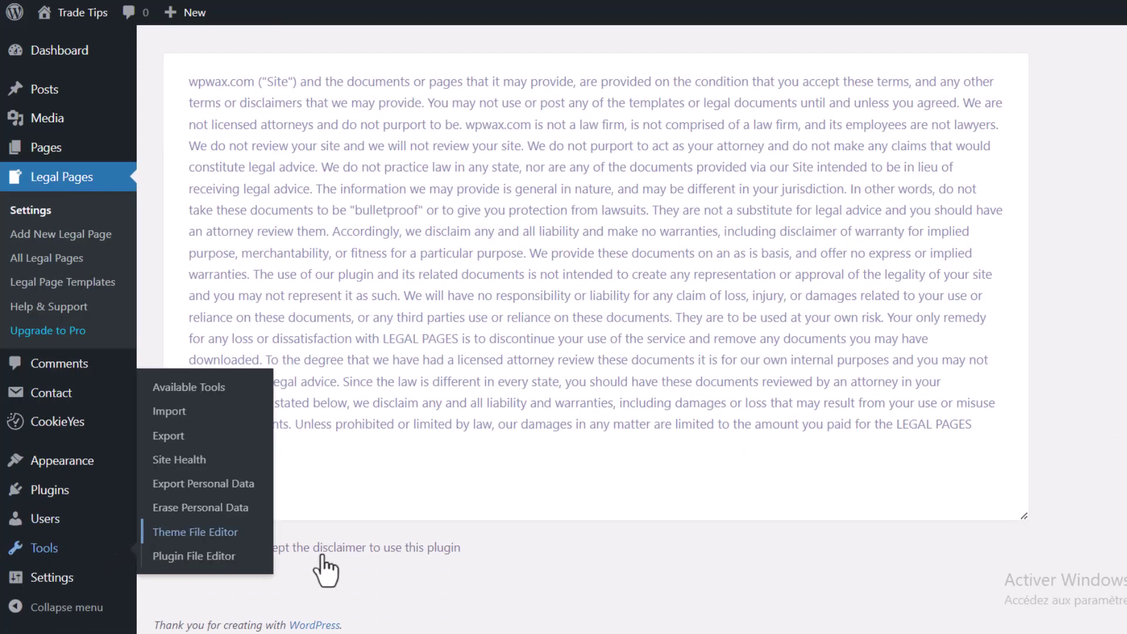
{"action": "left_click", "coordinate": [170, 547]}
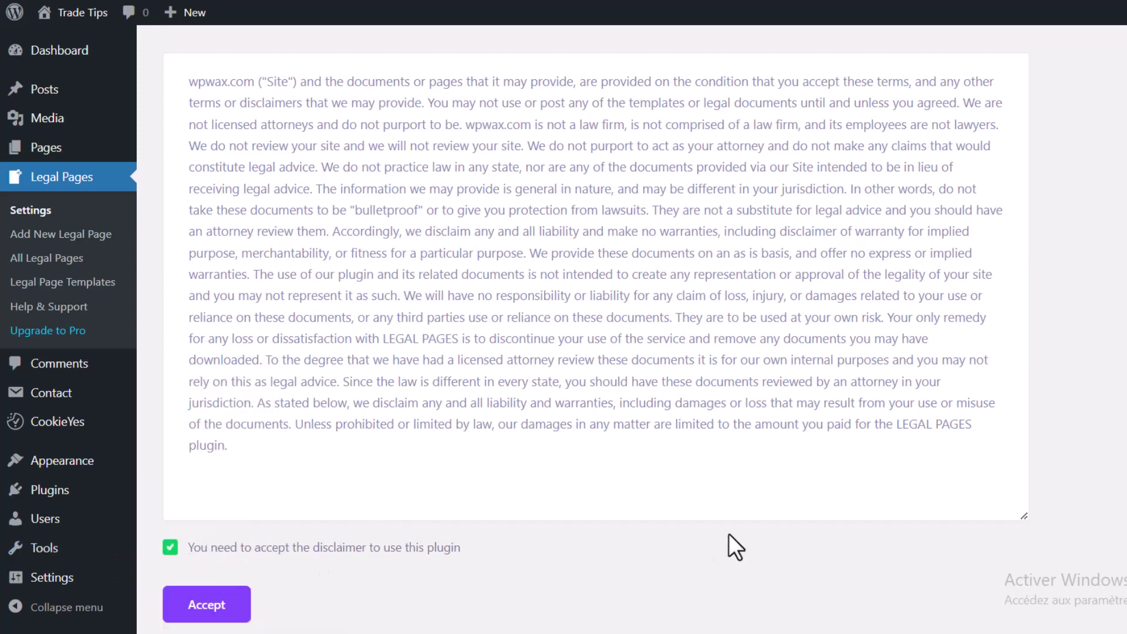
{"action": "scroll", "coordinate": [731, 611], "scroll_direction": "down", "scroll_amount": 1}
{"action": "key", "text": "Return"}
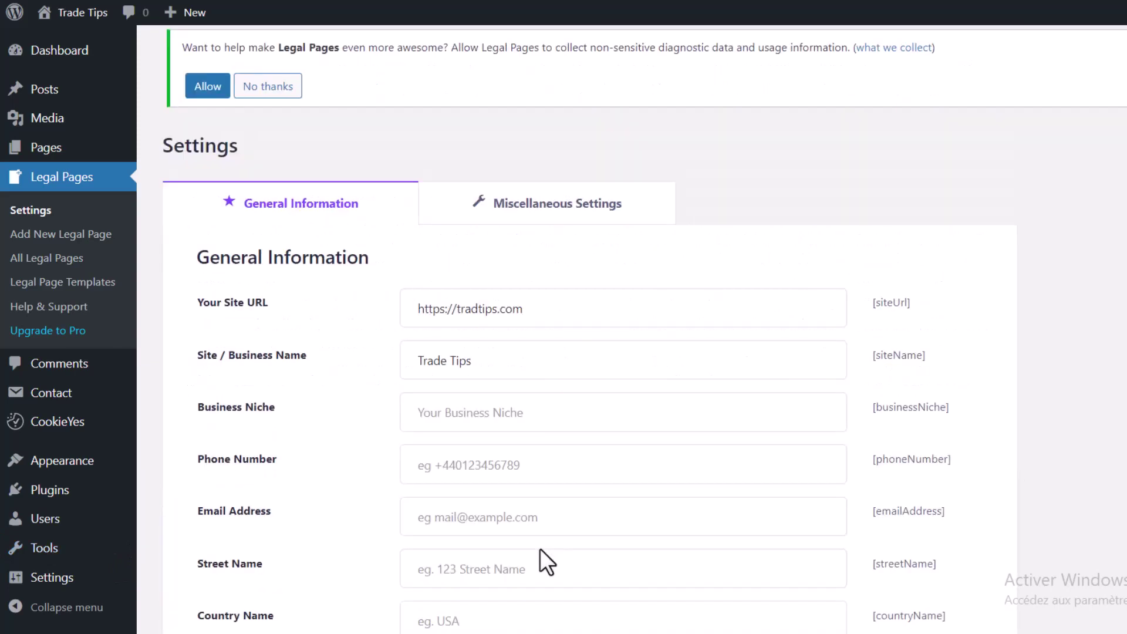
Step: Review the General Information fields for Trade Tips and save the settings
{"action": "scroll", "coordinate": [317, 381], "scroll_direction": "down", "scroll_amount": 2}
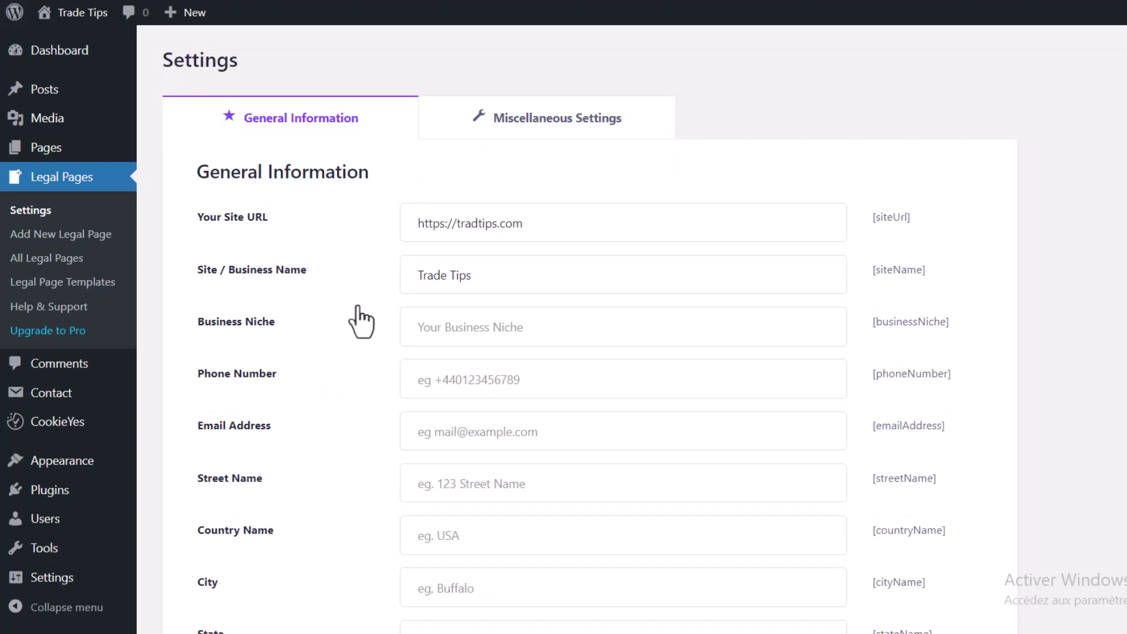
{"action": "scroll", "coordinate": [352, 377], "scroll_direction": "down", "scroll_amount": 3}
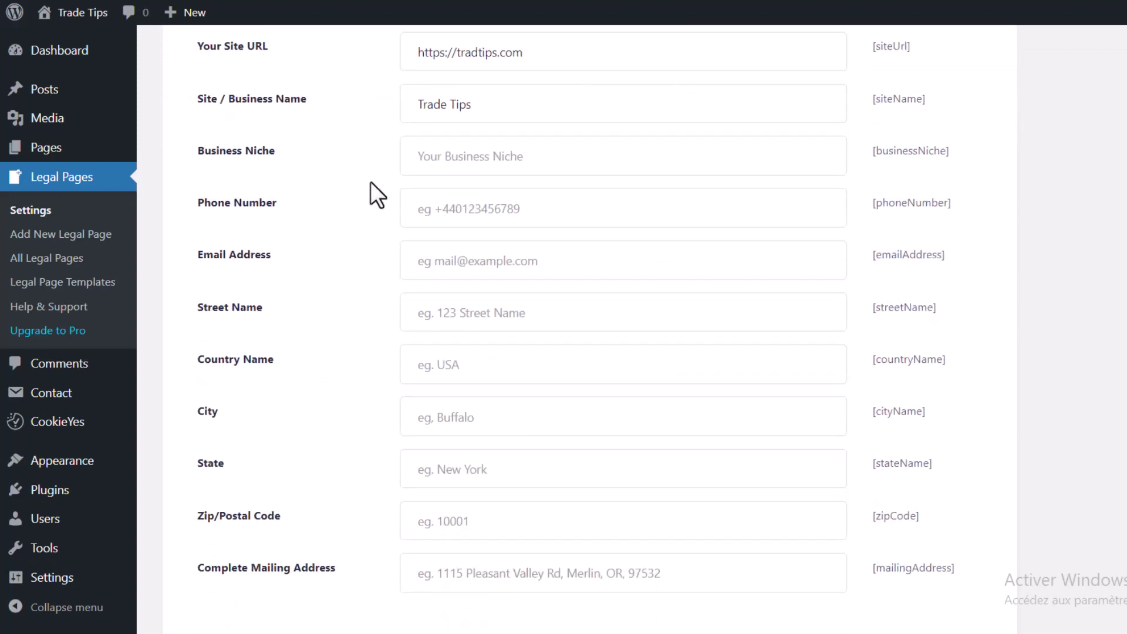
{"action": "scroll", "coordinate": [312, 428], "scroll_direction": "down", "scroll_amount": 2}
{"action": "scroll", "coordinate": [415, 448], "scroll_direction": "down", "scroll_amount": 3}
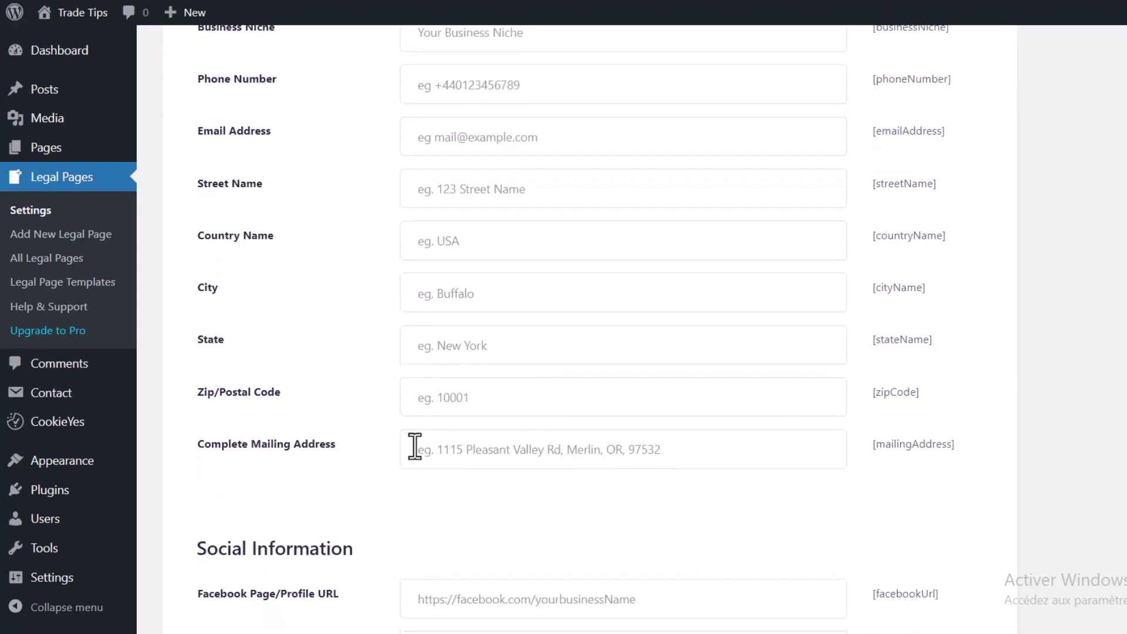
{"action": "left_click", "coordinate": [462, 478]}
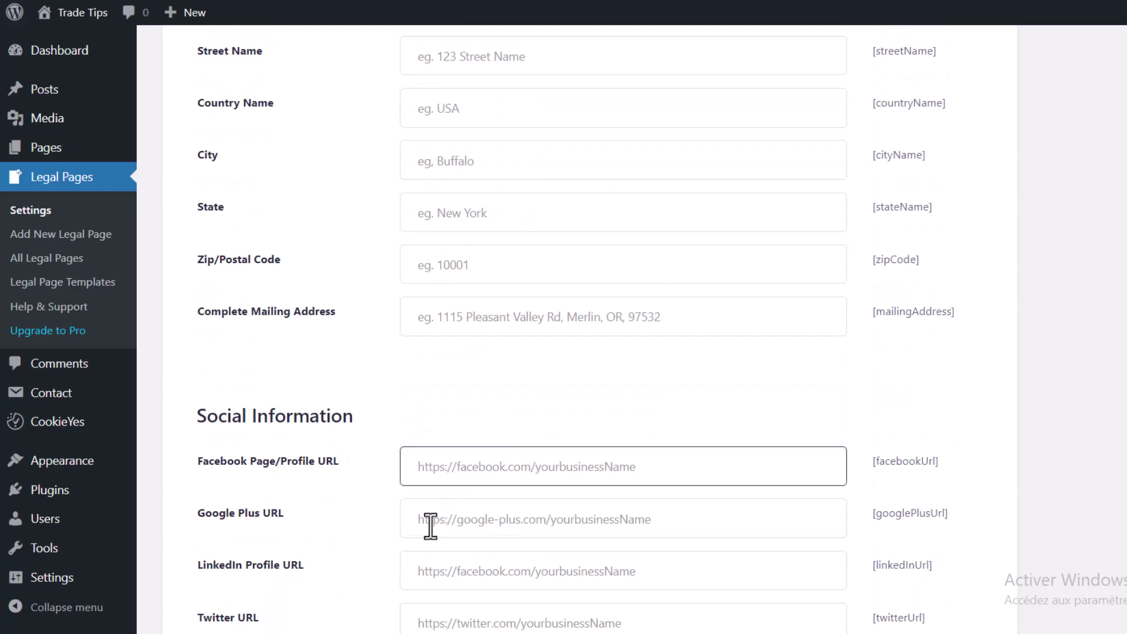
{"action": "scroll", "coordinate": [370, 448], "scroll_direction": "down", "scroll_amount": 2}
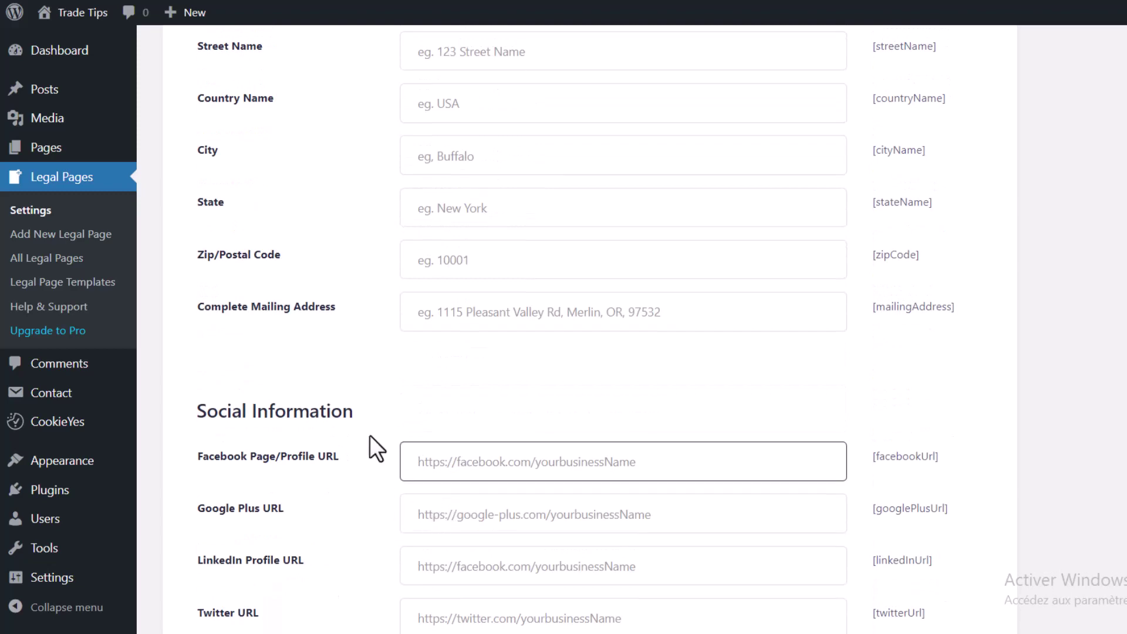
{"action": "scroll", "coordinate": [370, 448], "scroll_direction": "up", "scroll_amount": 6}
{"action": "scroll", "coordinate": [370, 435], "scroll_direction": "up", "scroll_amount": 3}
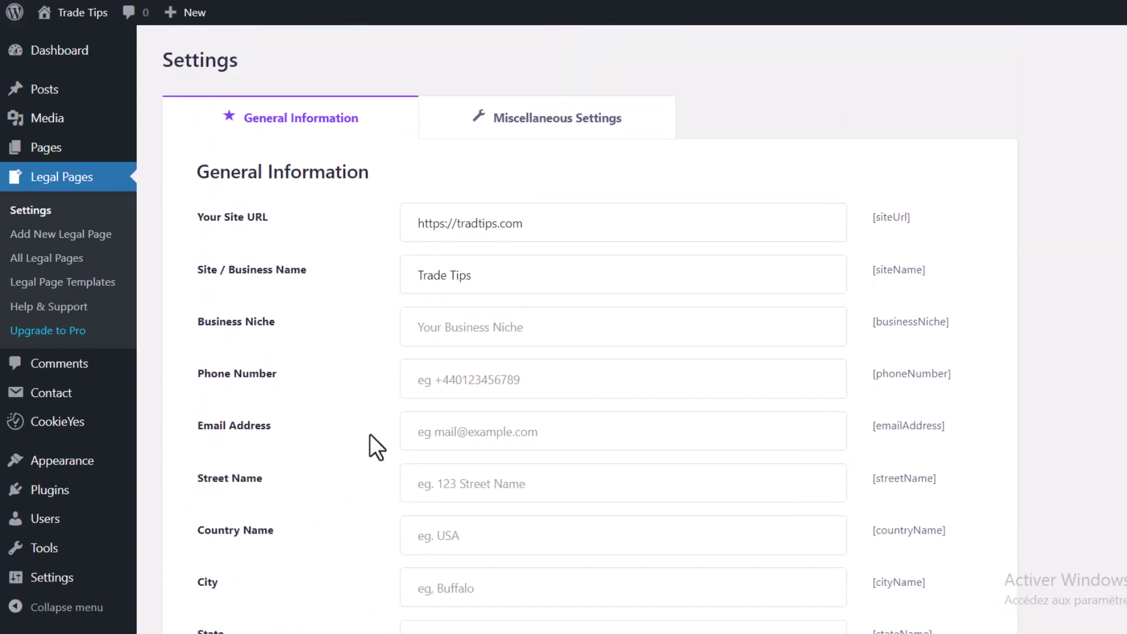
{"action": "scroll", "coordinate": [387, 338], "scroll_direction": "down", "scroll_amount": 10}
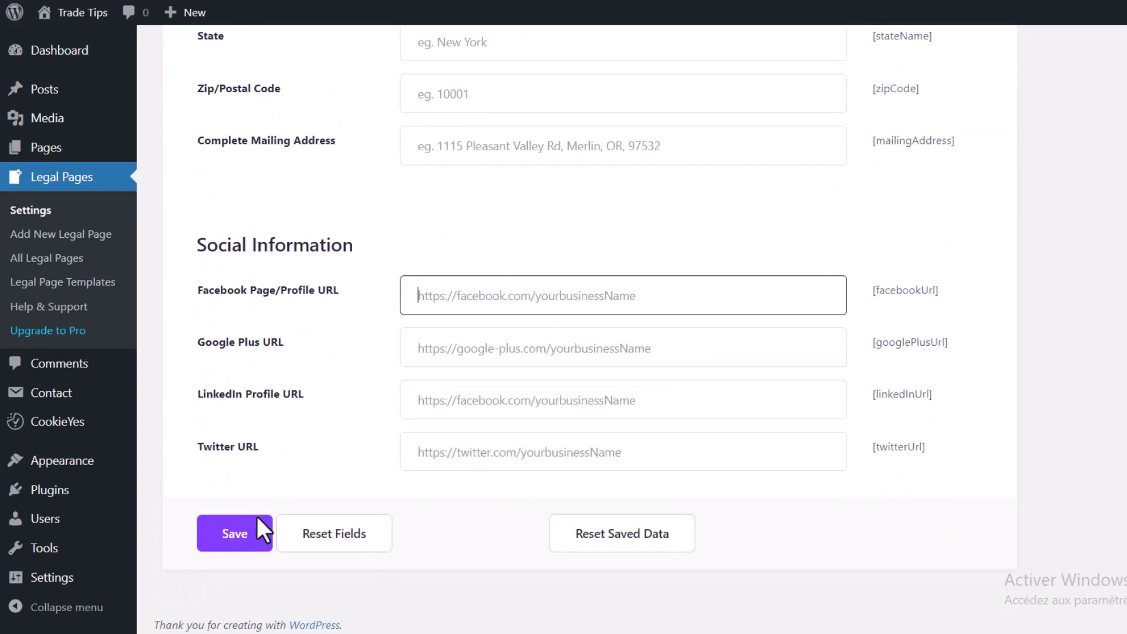
{"action": "left_click", "coordinate": [257, 518]}
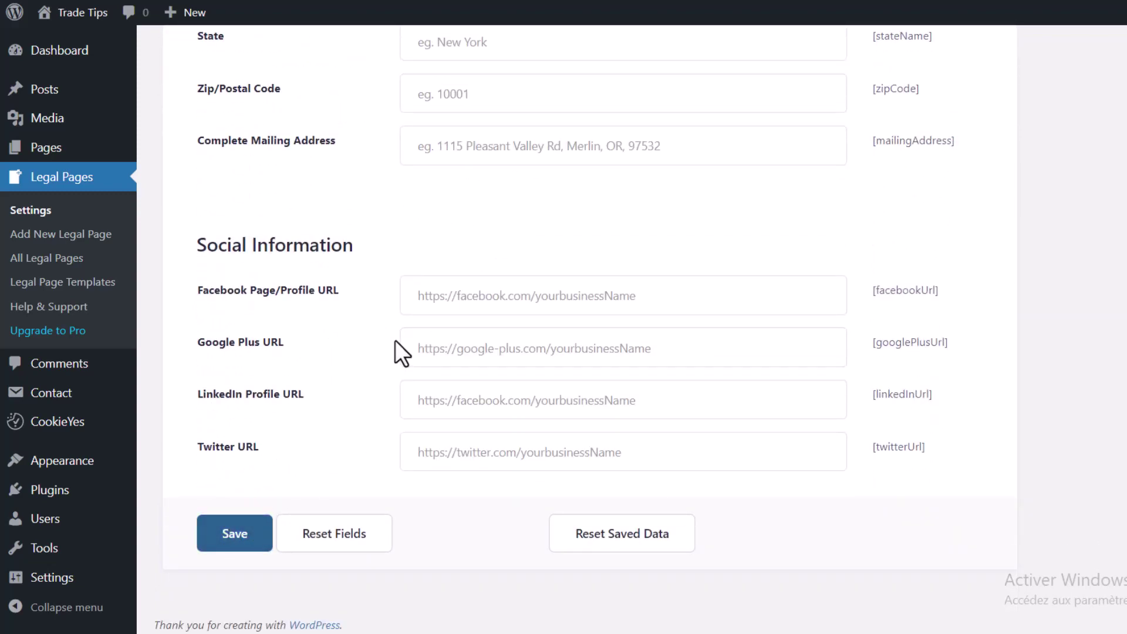
{"action": "scroll", "coordinate": [398, 352], "scroll_direction": "up", "scroll_amount": 10}
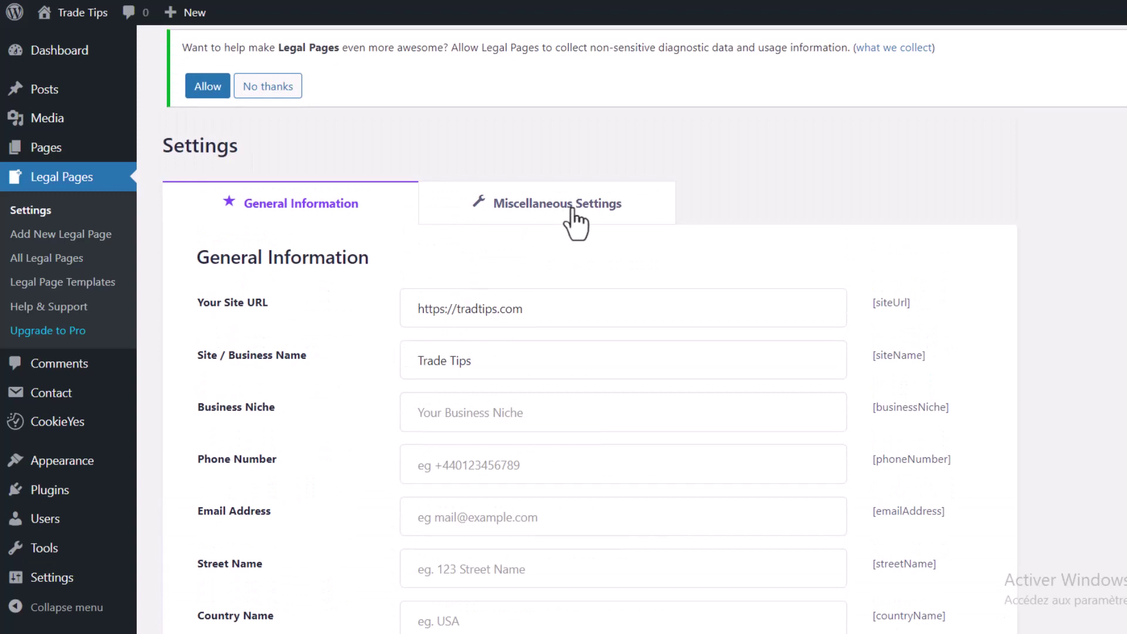
Step: Create and save a new legal page from the Terms of Use template
{"action": "left_click", "coordinate": [39, 236]}
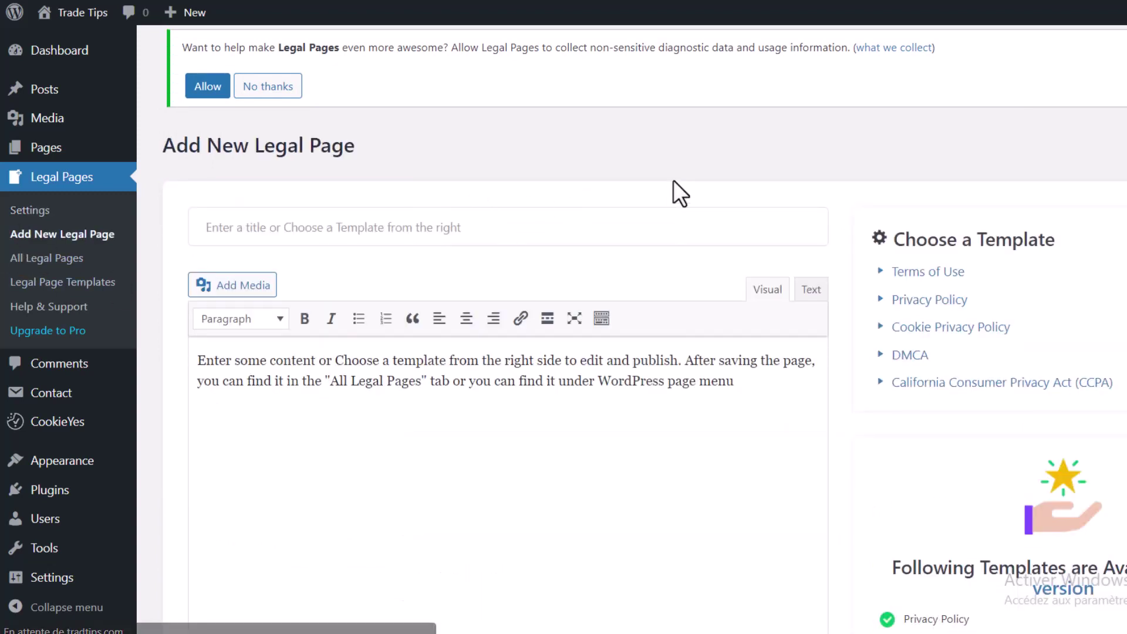
{"action": "left_click", "coordinate": [927, 272]}
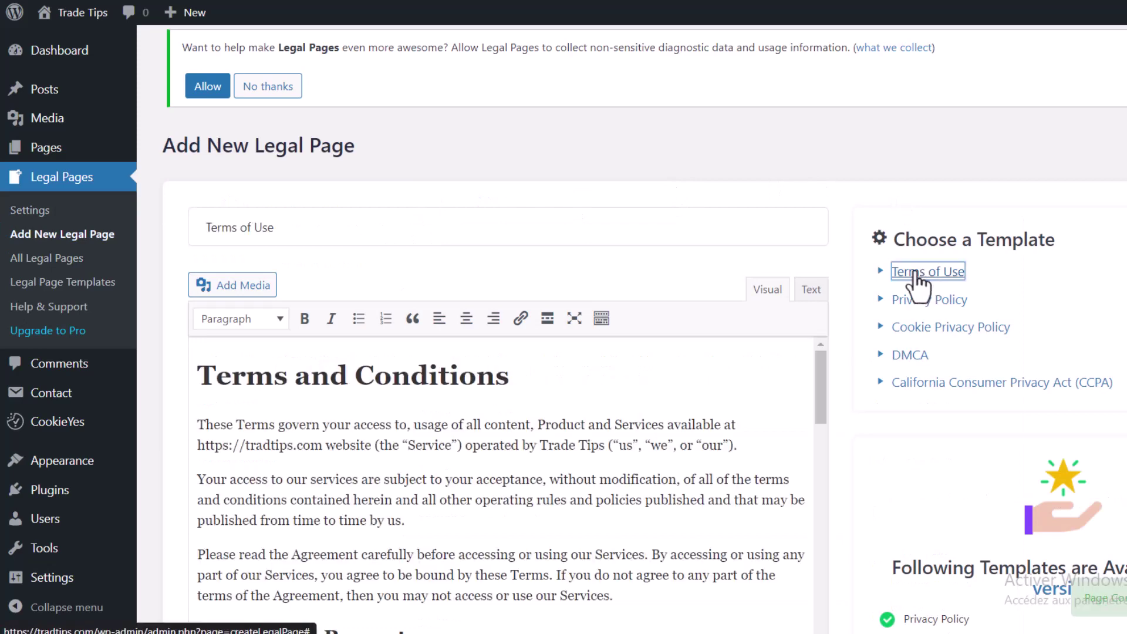
{"action": "scroll", "coordinate": [605, 163], "scroll_direction": "down", "scroll_amount": 2}
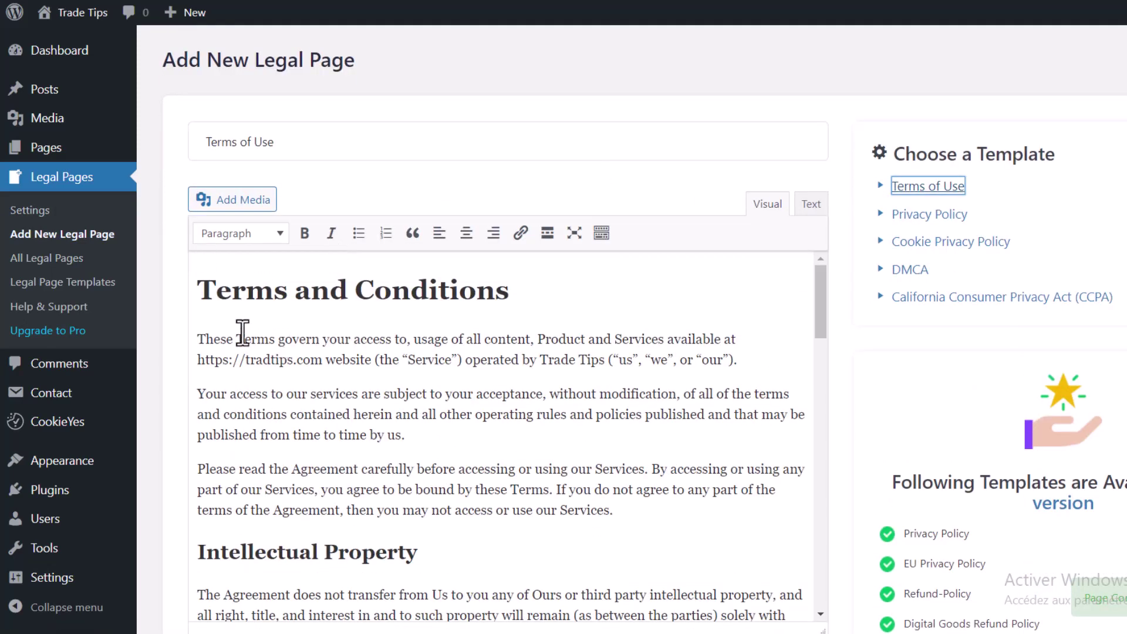
{"action": "scroll", "coordinate": [173, 300], "scroll_direction": "down", "scroll_amount": 6}
{"action": "scroll", "coordinate": [173, 300], "scroll_direction": "down", "scroll_amount": 3}
{"action": "scroll", "coordinate": [176, 312], "scroll_direction": "up", "scroll_amount": 3}
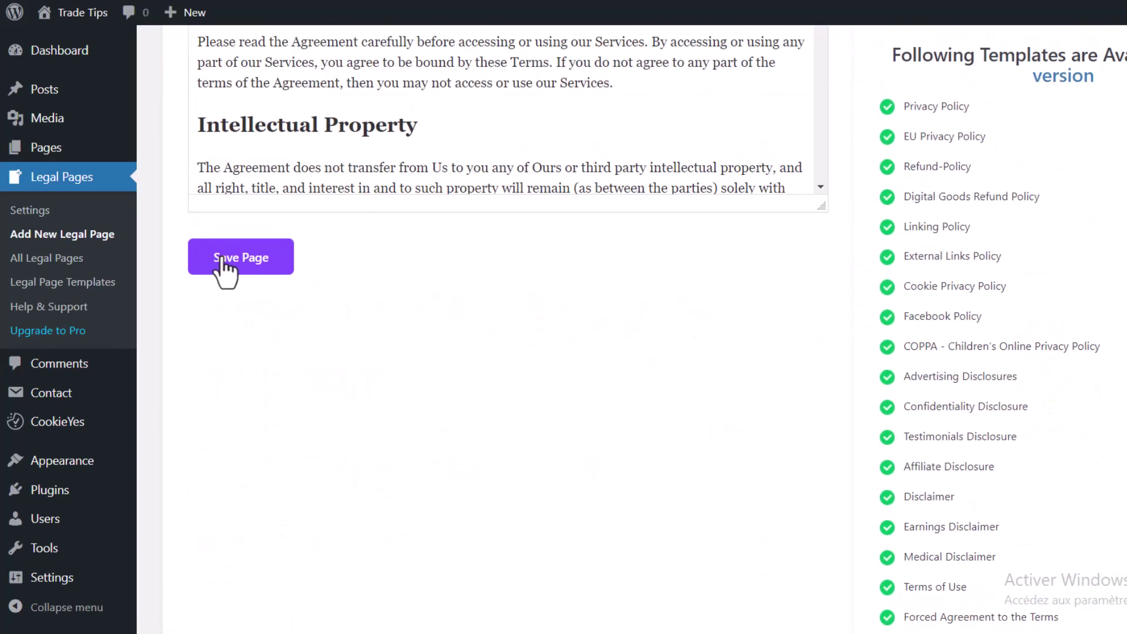
{"action": "left_click", "coordinate": [229, 267]}
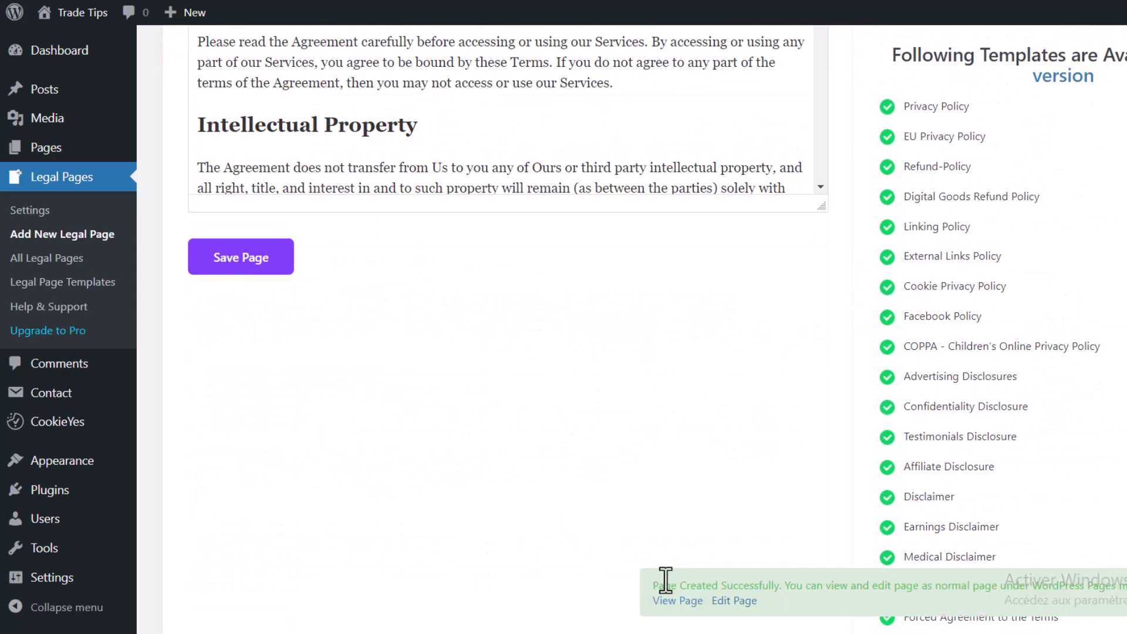
{"action": "scroll", "coordinate": [668, 572], "scroll_direction": "up", "scroll_amount": 6}
Step: Save pages from the Privacy Policy, Cookie Privacy Policy, DMCA and CCPA templates
{"action": "left_click", "coordinate": [930, 129]}
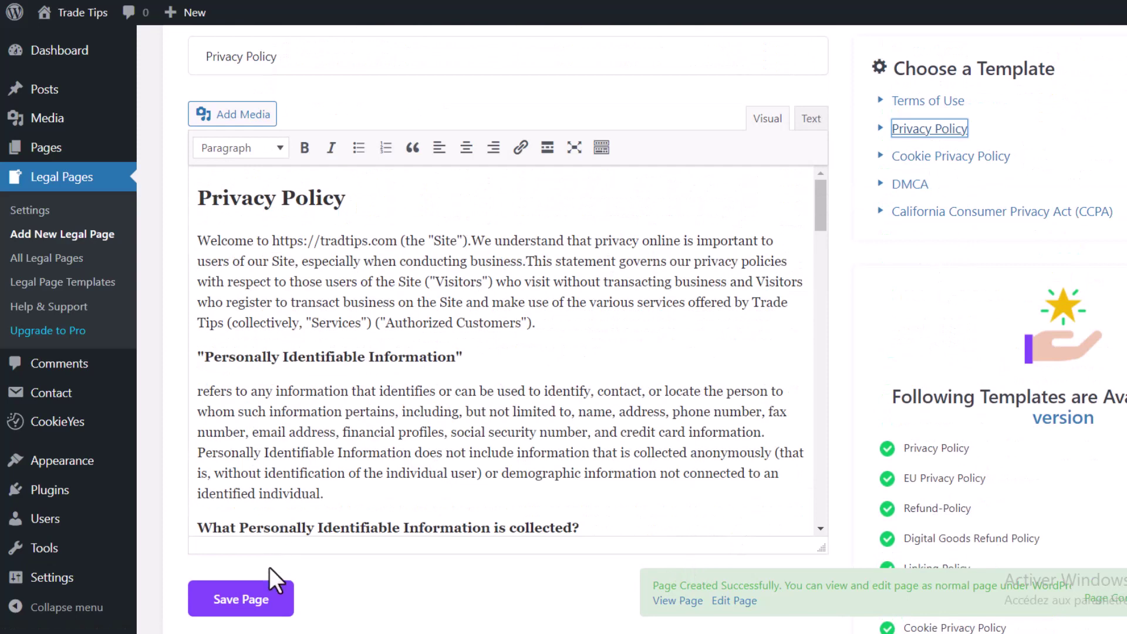
{"action": "left_click", "coordinate": [251, 603]}
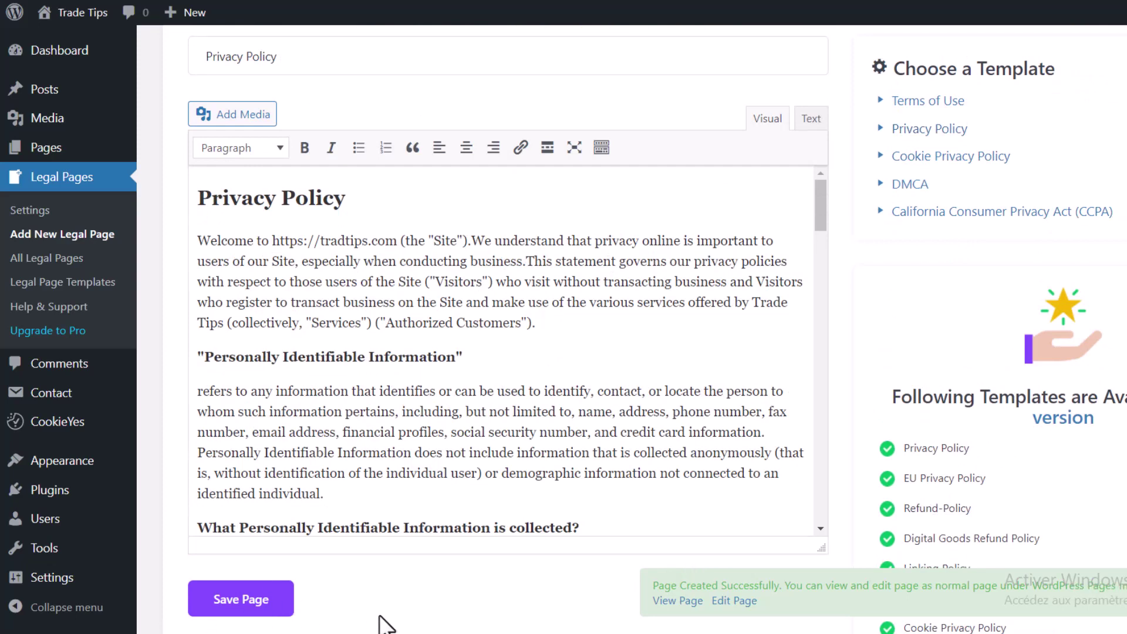
{"action": "left_click", "coordinate": [1001, 158]}
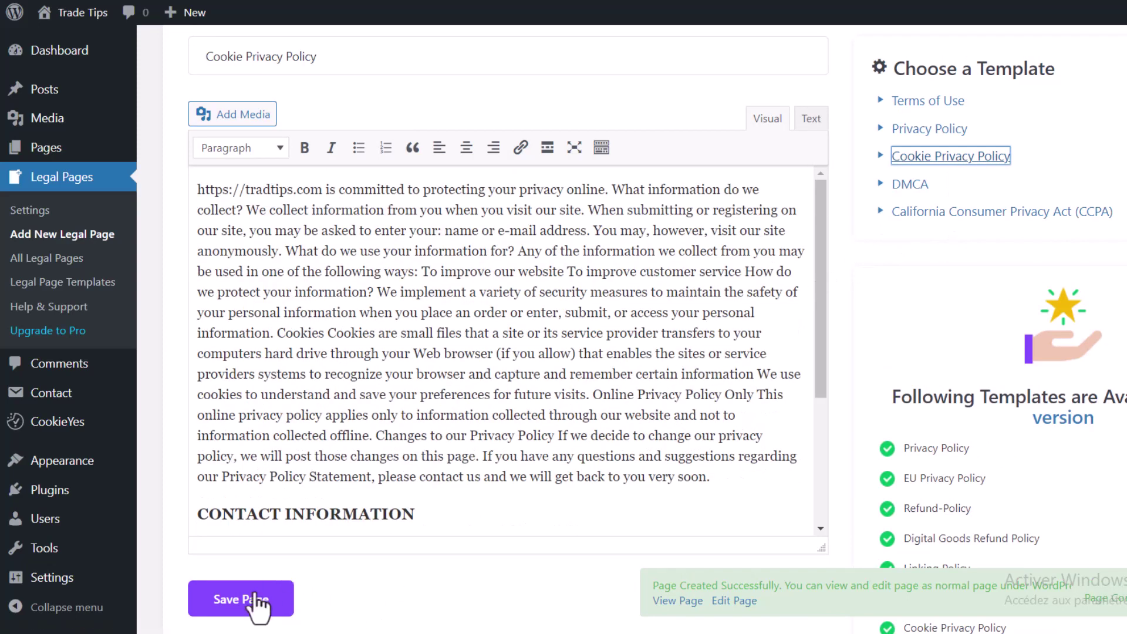
{"action": "left_click", "coordinate": [258, 605]}
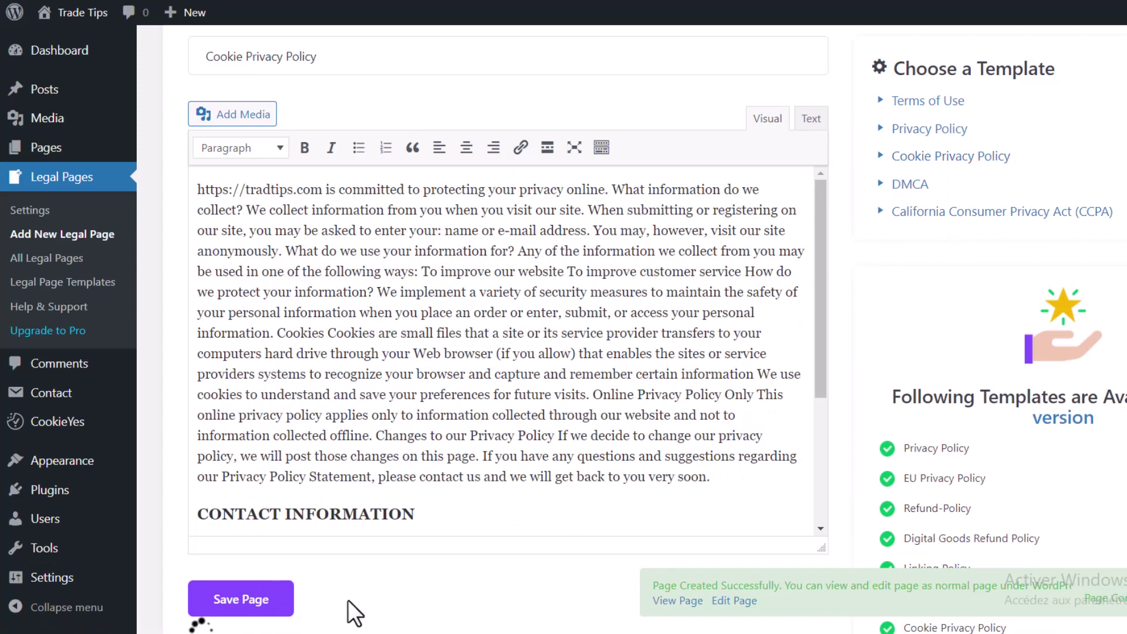
{"action": "left_click", "coordinate": [922, 185]}
{"action": "scroll", "coordinate": [523, 597], "scroll_direction": "down", "scroll_amount": 2}
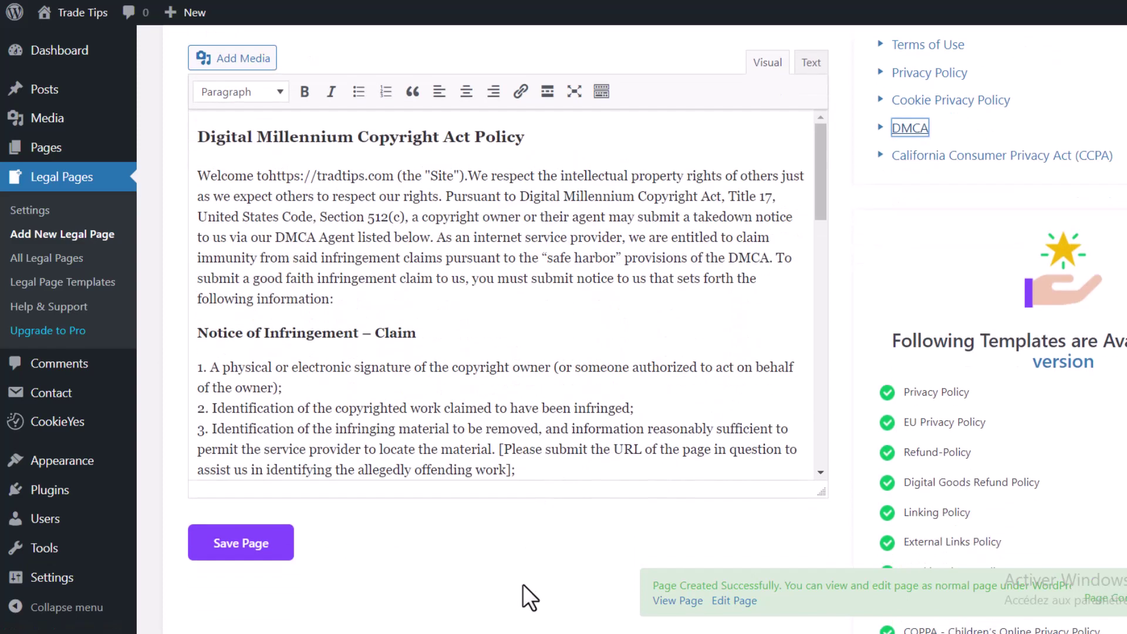
{"action": "left_click", "coordinate": [241, 531]}
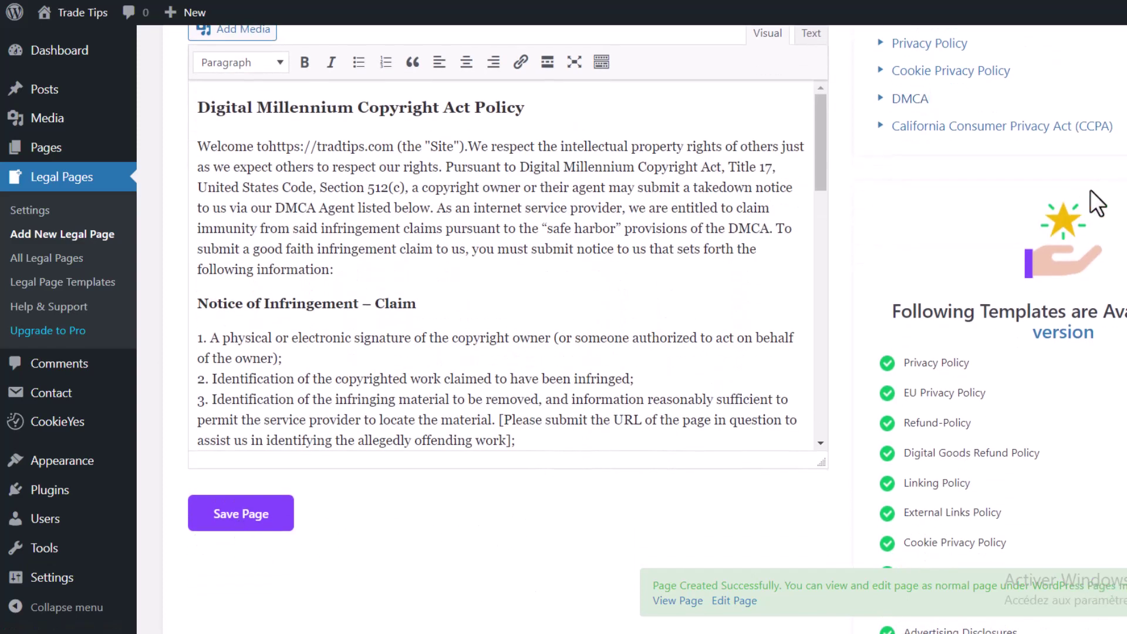
{"action": "left_click", "coordinate": [1002, 126]}
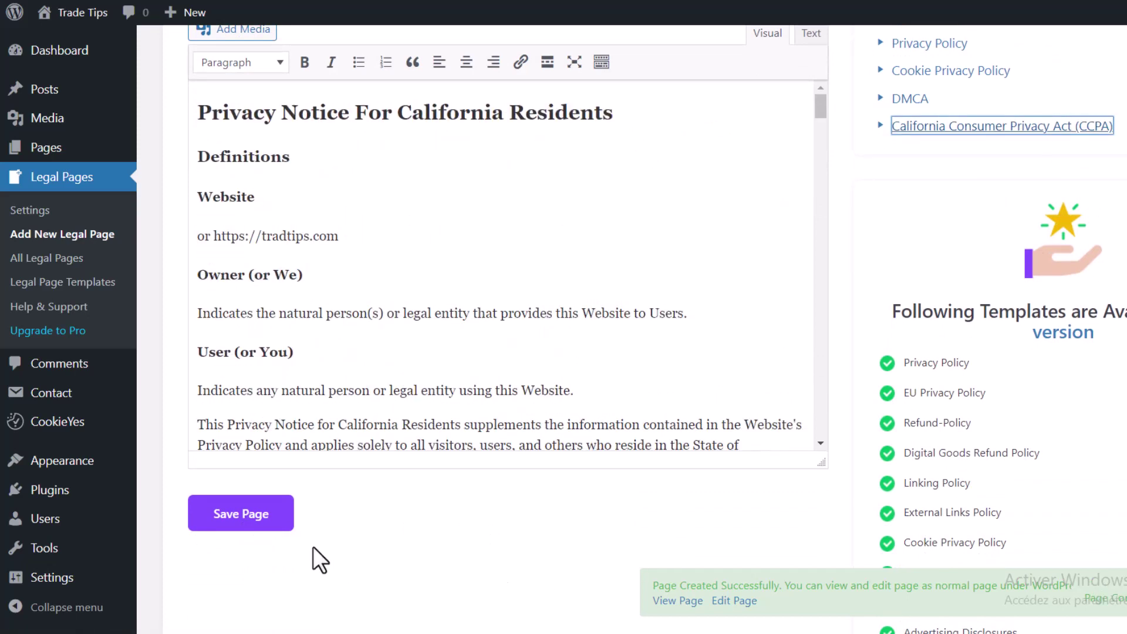
{"action": "left_click", "coordinate": [249, 521]}
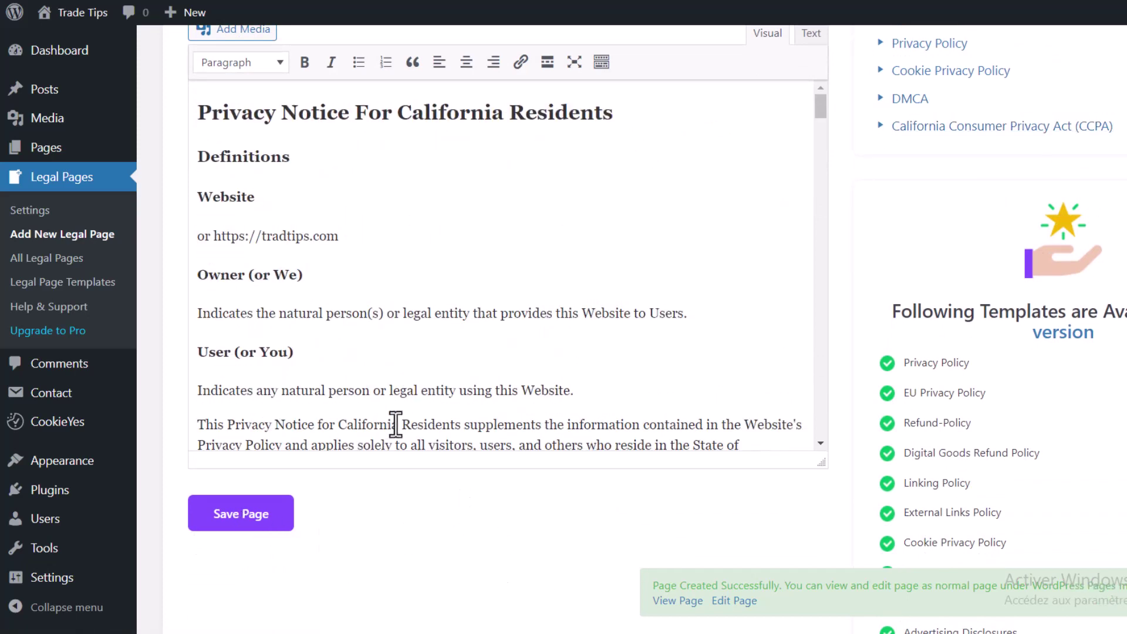
Step: View the new CCPA page on the live site and scroll through it
{"action": "left_click", "coordinate": [671, 603]}
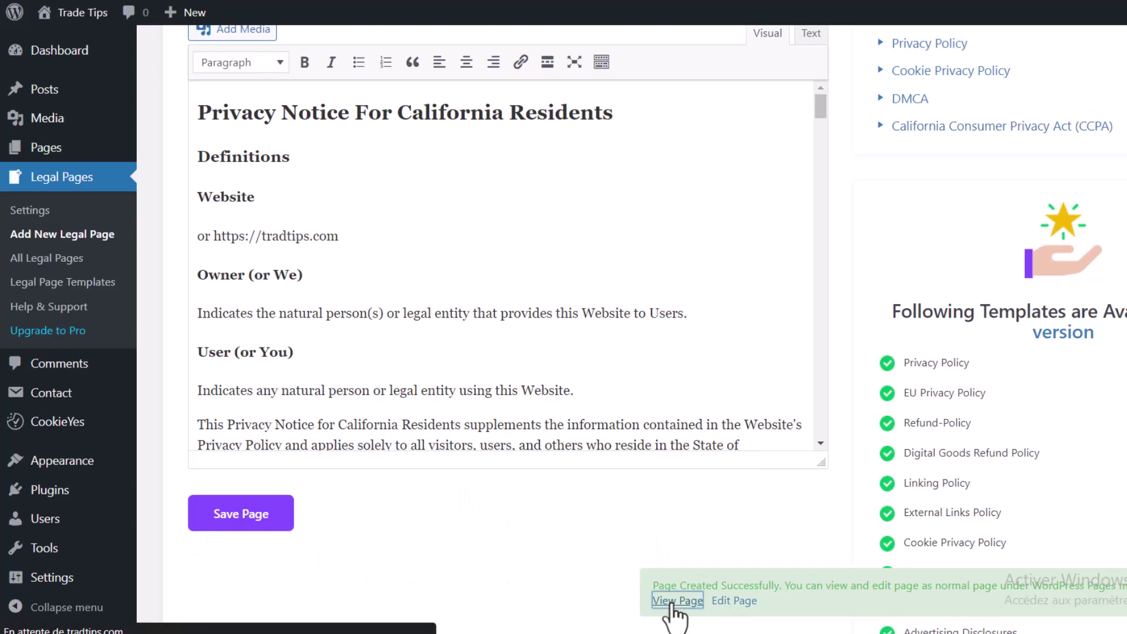
{"action": "scroll", "coordinate": [217, 316], "scroll_direction": "down", "scroll_amount": 8}
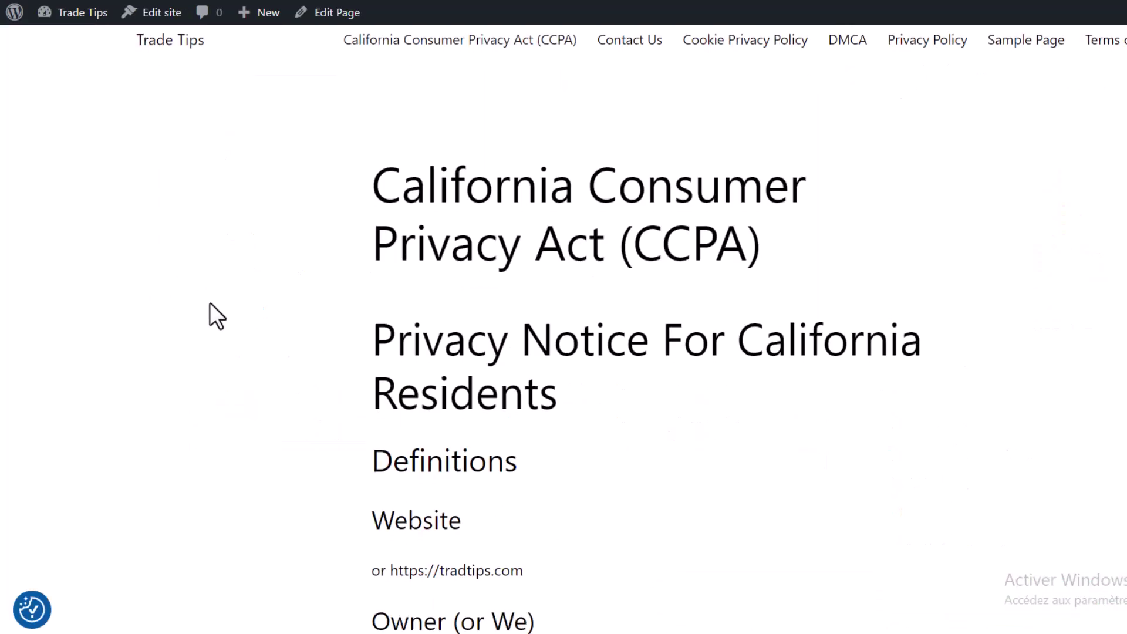
{"action": "scroll", "coordinate": [210, 303], "scroll_direction": "down", "scroll_amount": 20}
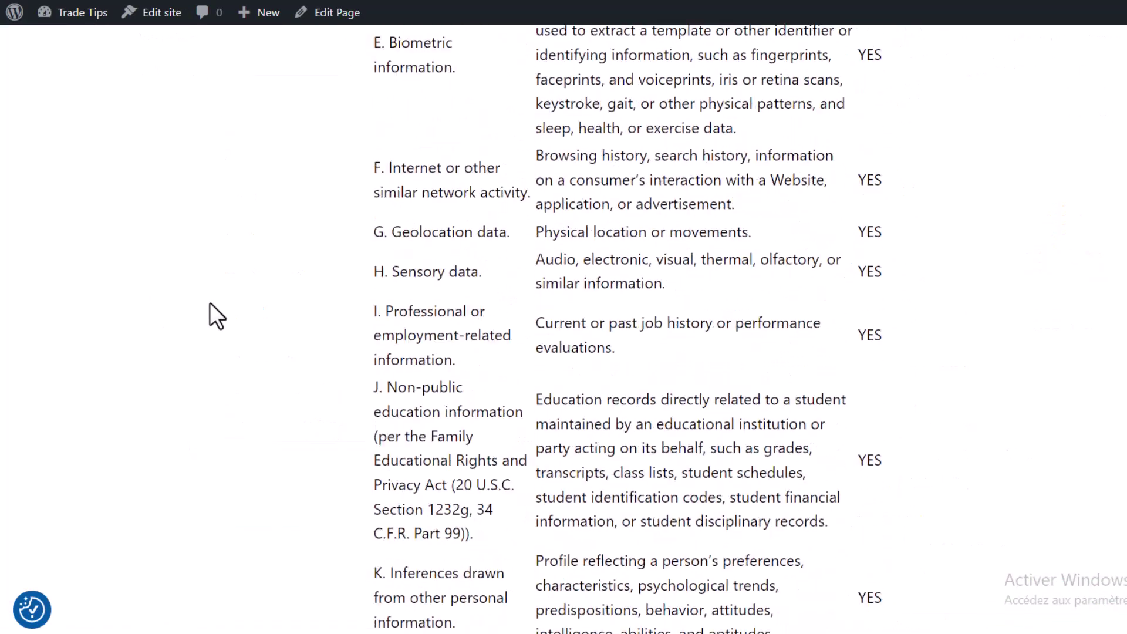
{"action": "scroll", "coordinate": [217, 316], "scroll_direction": "up", "scroll_amount": 20}
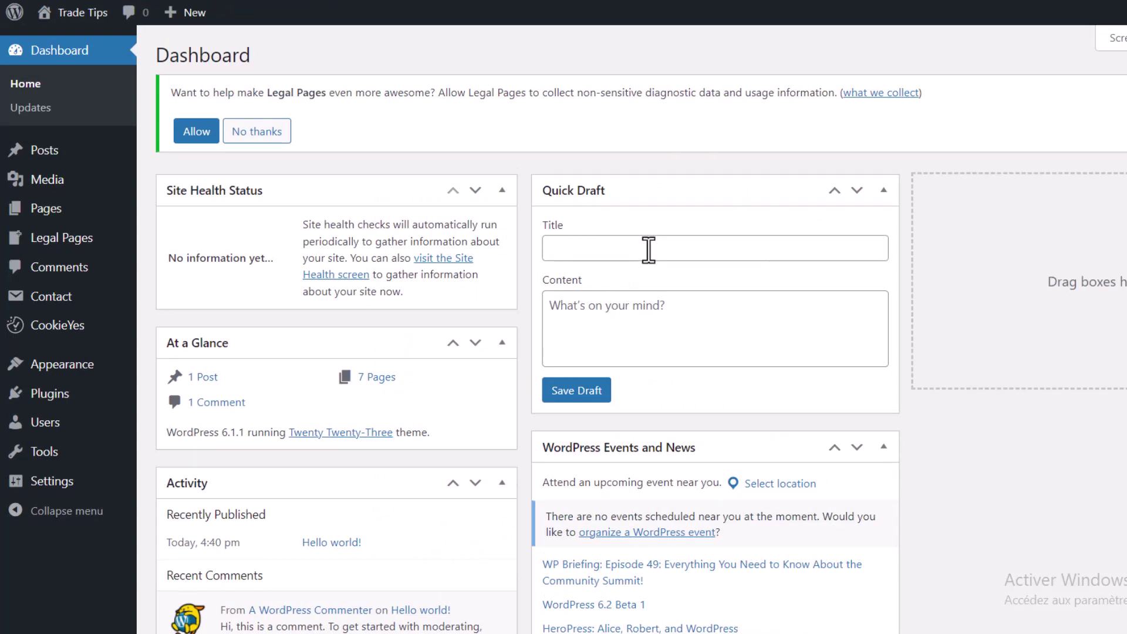
Step: Decline Legal Pages data sharing, then reload the live site
{"action": "left_click", "coordinate": [281, 134]}
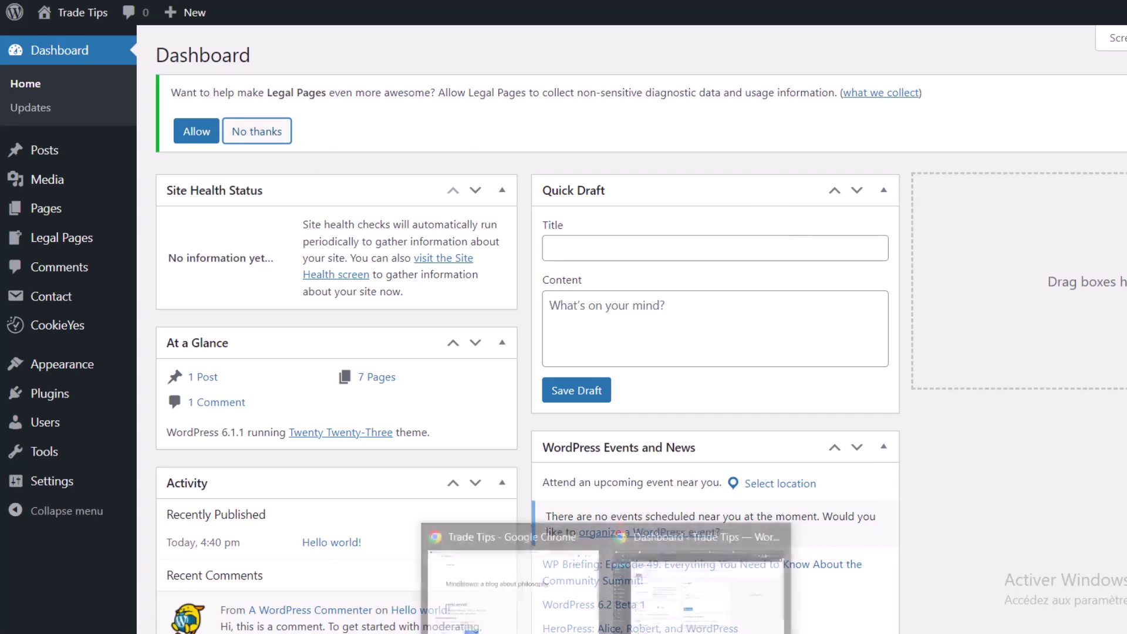
{"action": "left_click", "coordinate": [505, 564]}
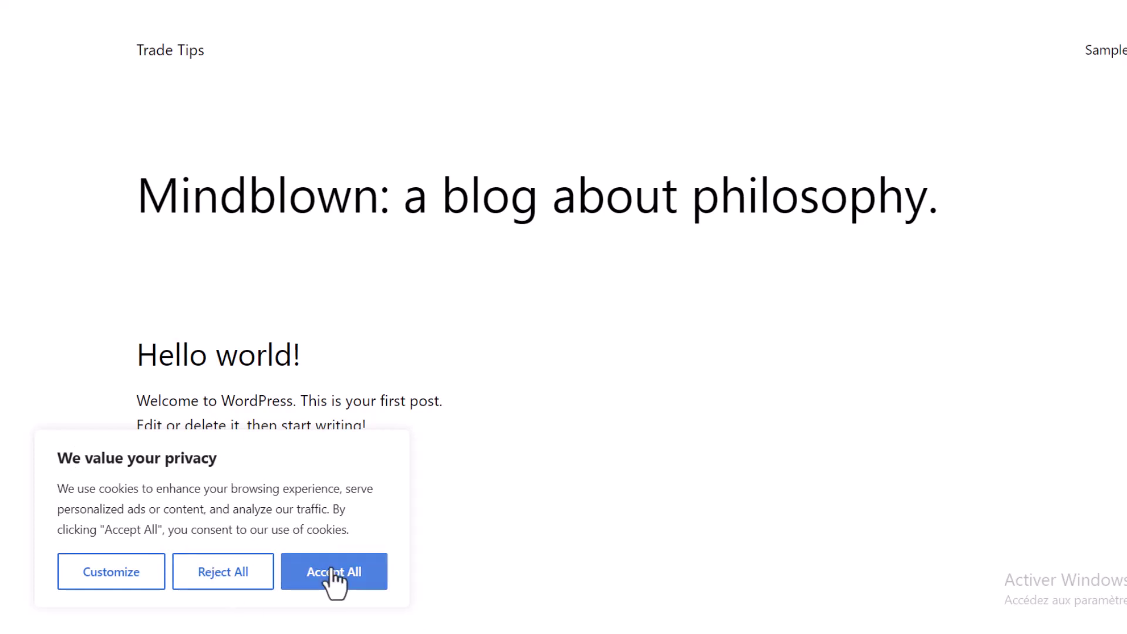
{"action": "left_click", "coordinate": [85, 5]}
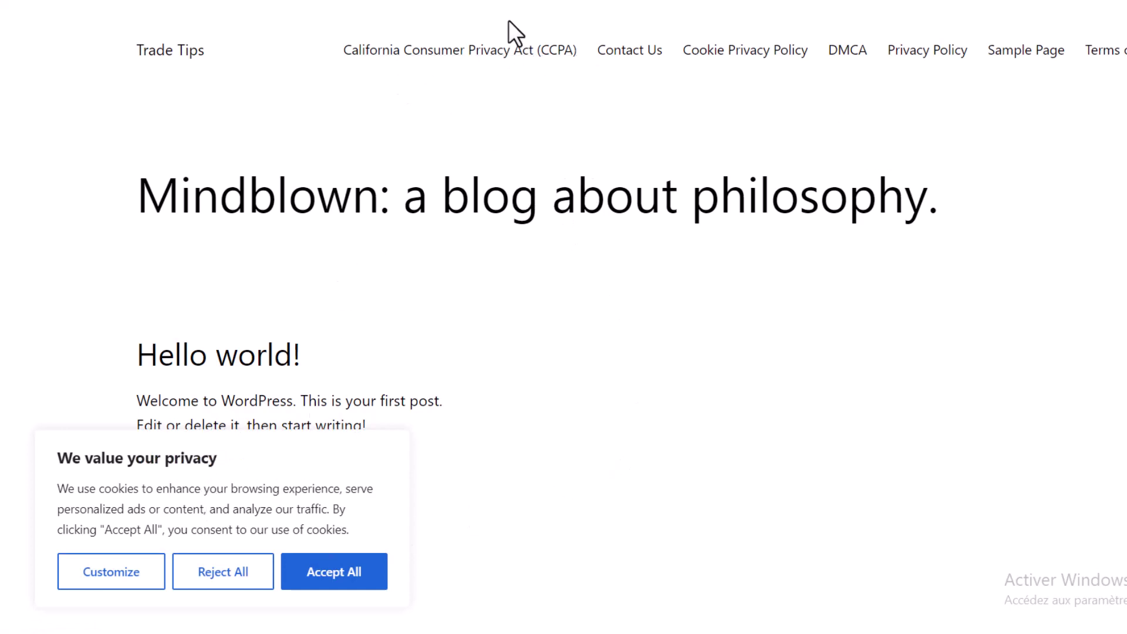
Step: Visit the Contact Us, CCPA and Cookie Privacy Policy pages, then return to the Dashboard
{"action": "left_click", "coordinate": [634, 45]}
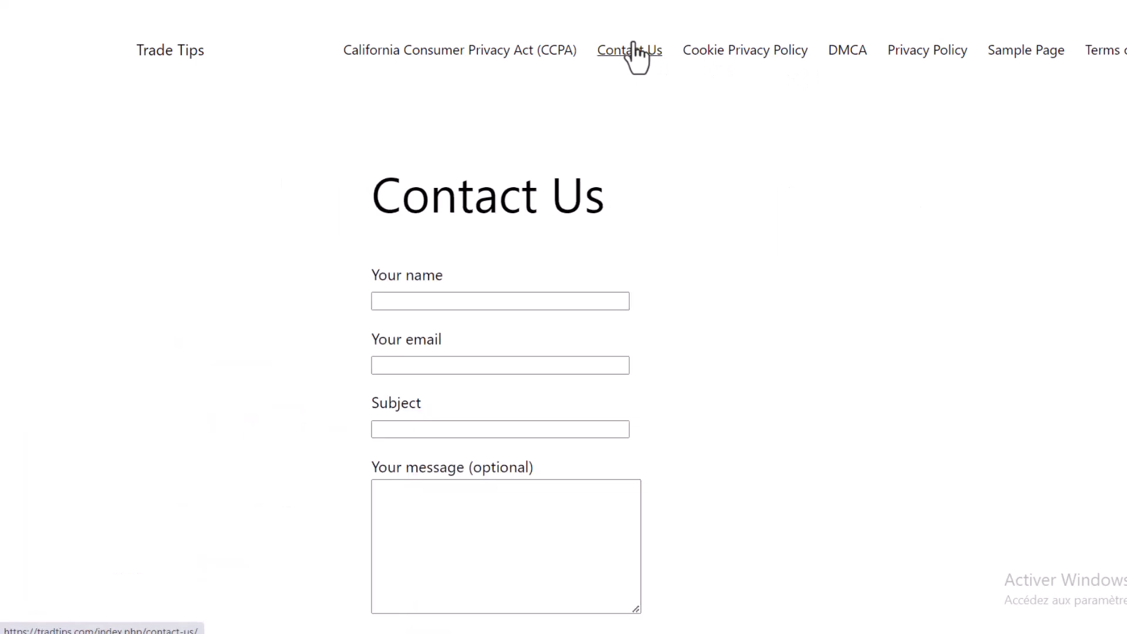
{"action": "left_click", "coordinate": [434, 50]}
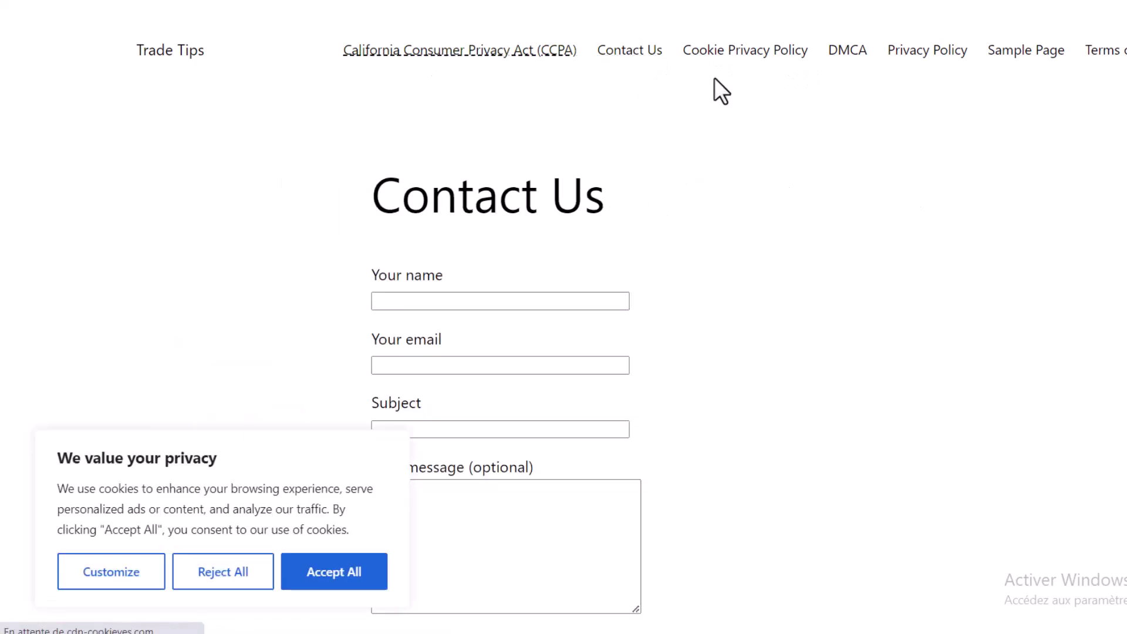
{"action": "left_click", "coordinate": [770, 65]}
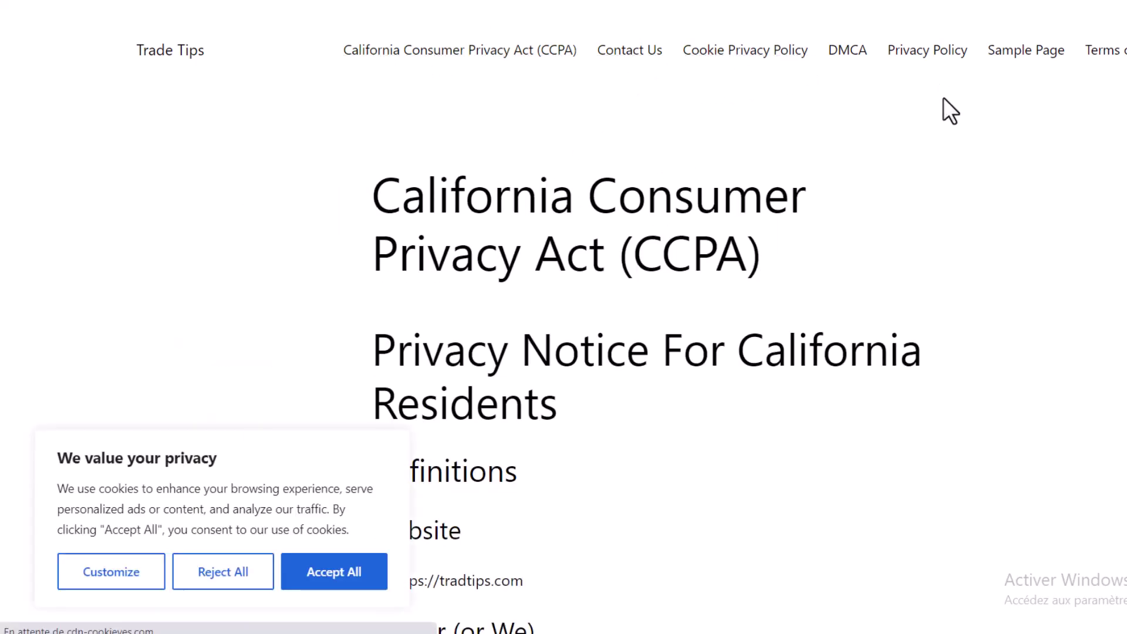
{"action": "scroll", "coordinate": [955, 202], "scroll_direction": "down", "scroll_amount": 7}
{"action": "scroll", "coordinate": [955, 199], "scroll_direction": "down", "scroll_amount": 4}
{"action": "scroll", "coordinate": [954, 199], "scroll_direction": "up", "scroll_amount": 10}
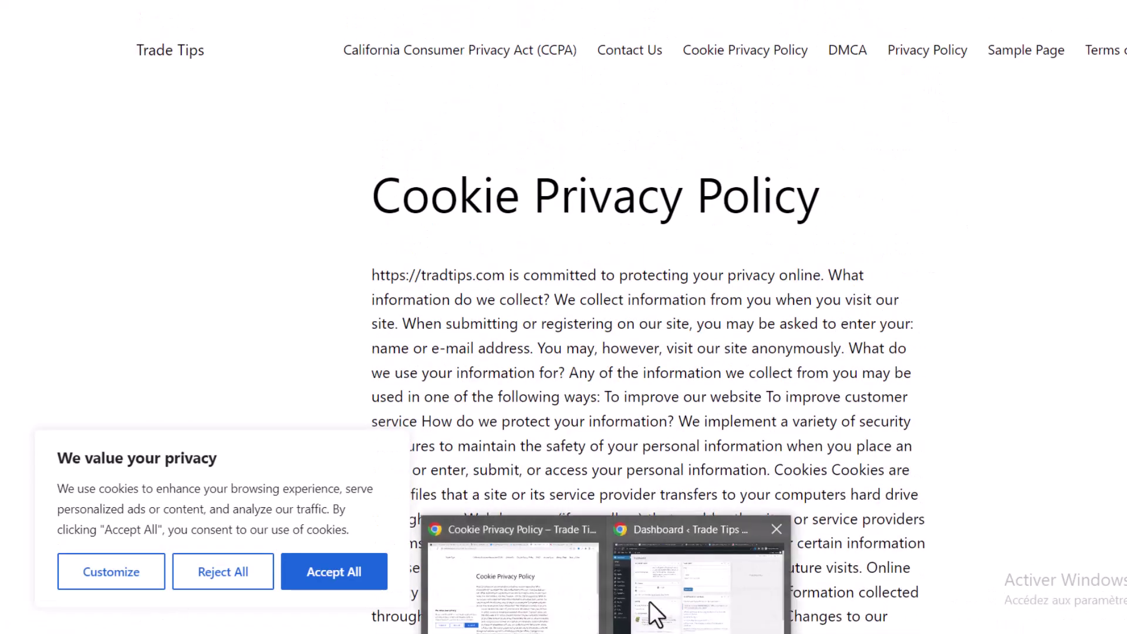
{"action": "left_click", "coordinate": [649, 601]}
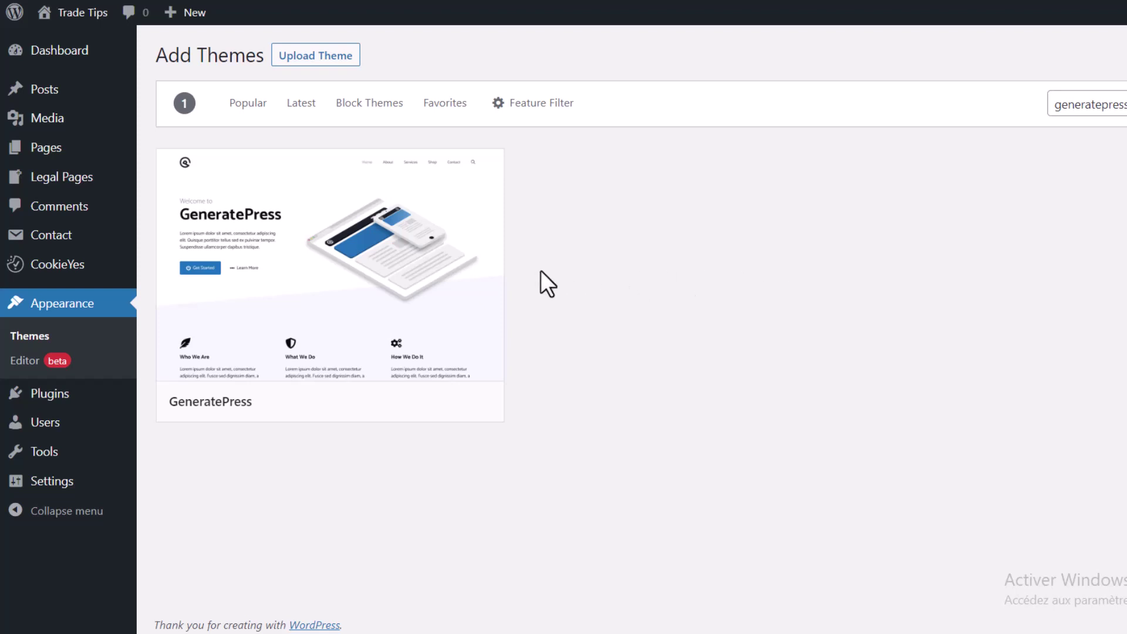
Step: Install and activate the GeneratePress theme, then switch to the live Trade Tips site
{"action": "left_click", "coordinate": [403, 401]}
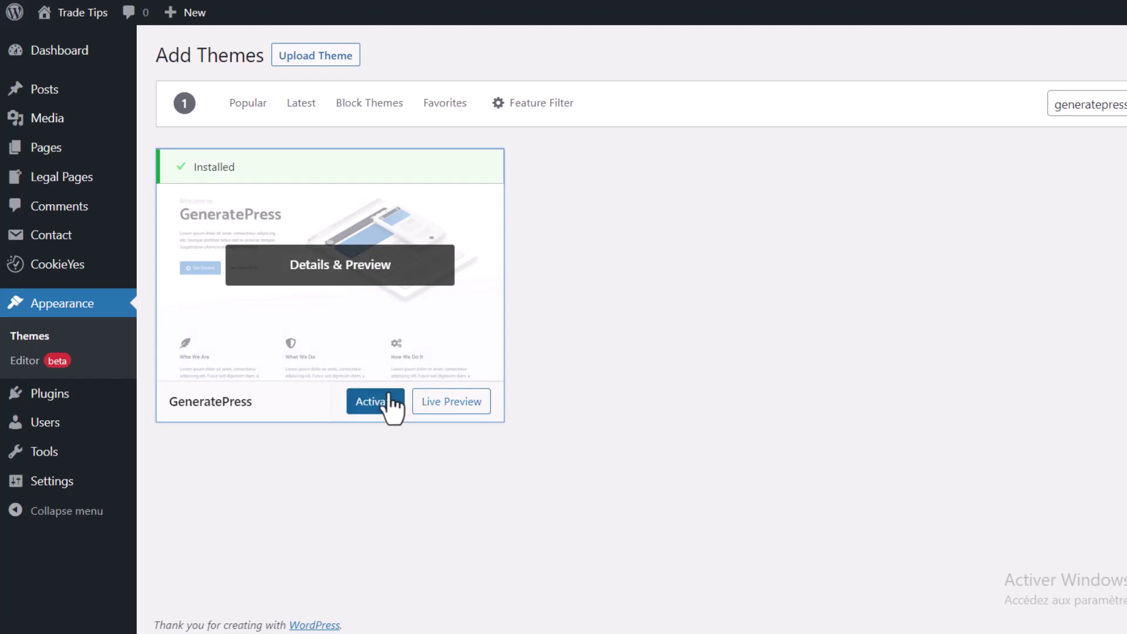
{"action": "left_click", "coordinate": [387, 400]}
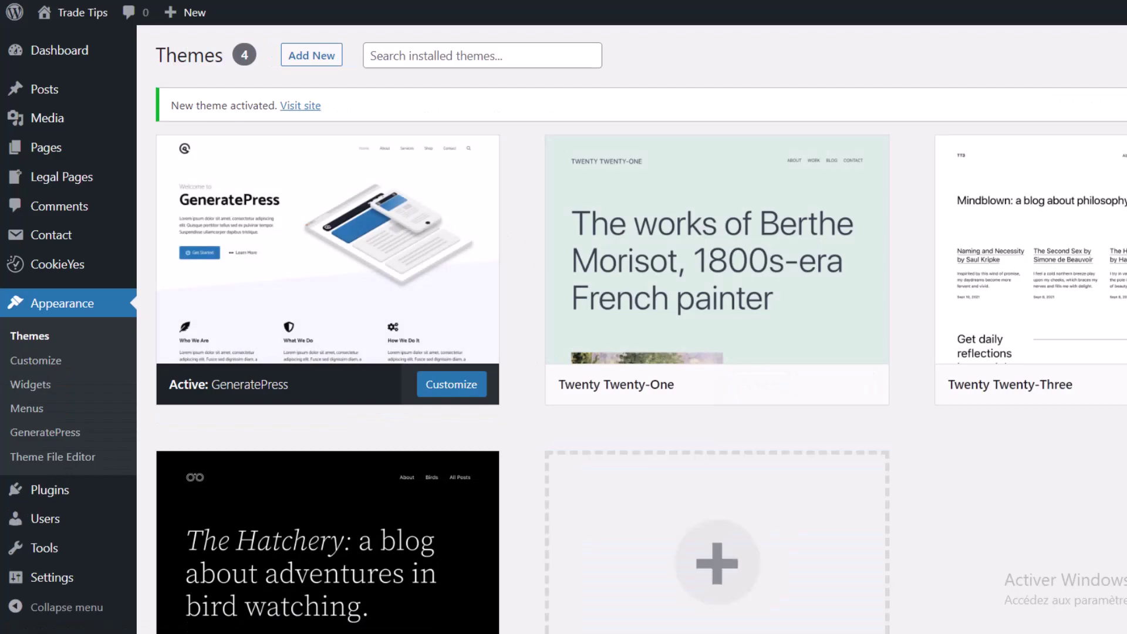
{"action": "mouse_move", "coordinate": [574, 617]}
{"action": "left_click", "coordinate": [505, 573]}
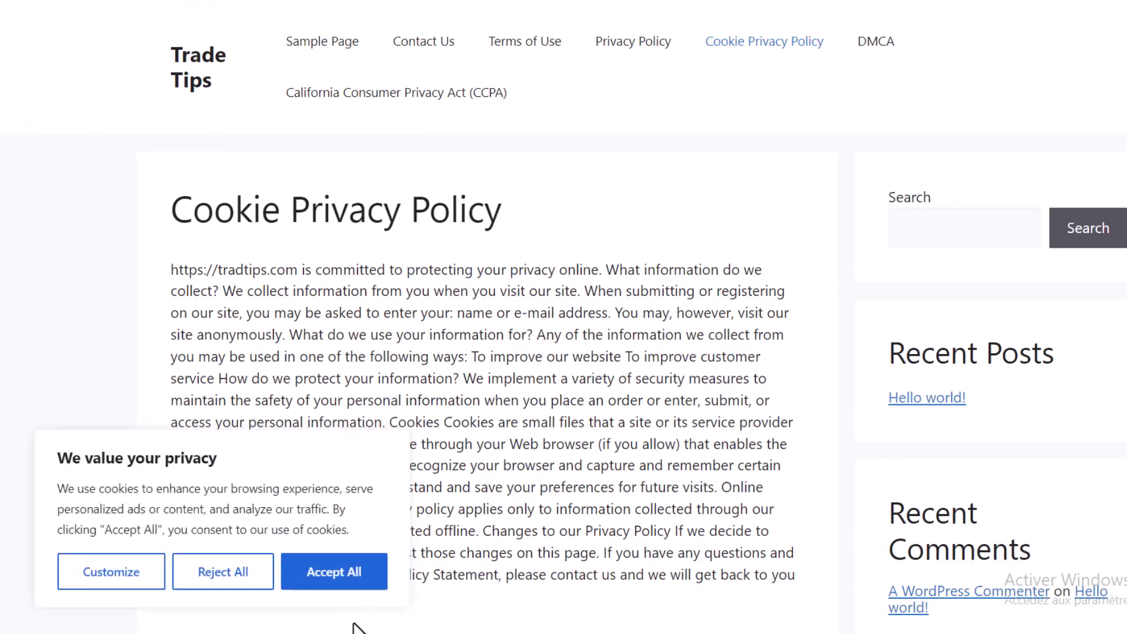
Step: Accept all cookies and scroll through the Cookie Privacy Policy page in the GeneratePress design
{"action": "left_click", "coordinate": [355, 573]}
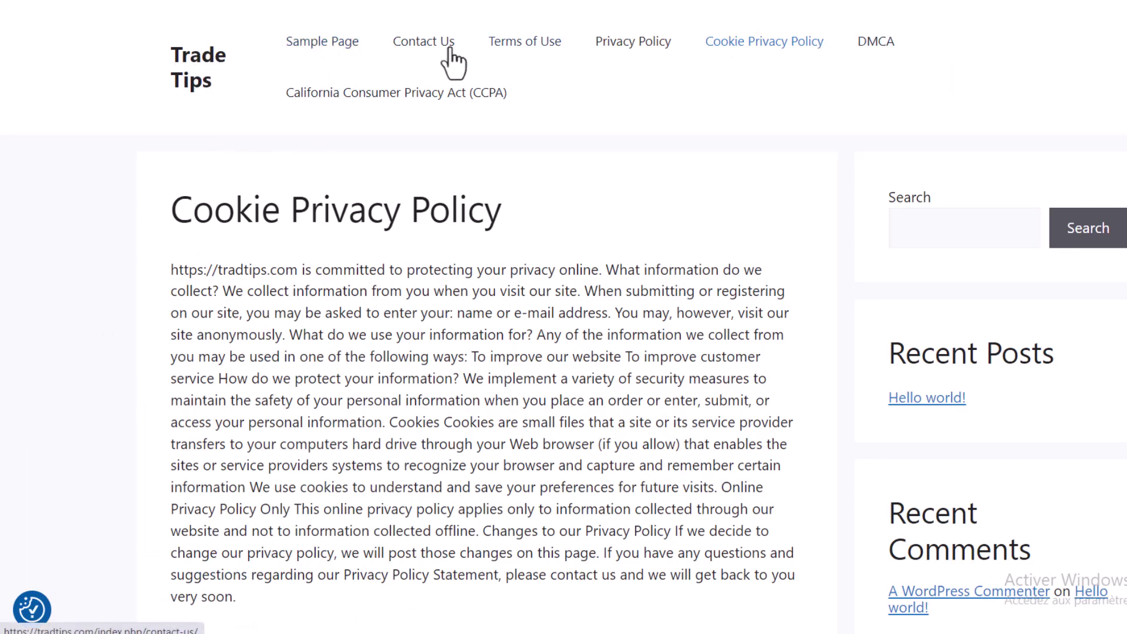
{"action": "scroll", "coordinate": [711, 250], "scroll_direction": "down", "scroll_amount": 1}
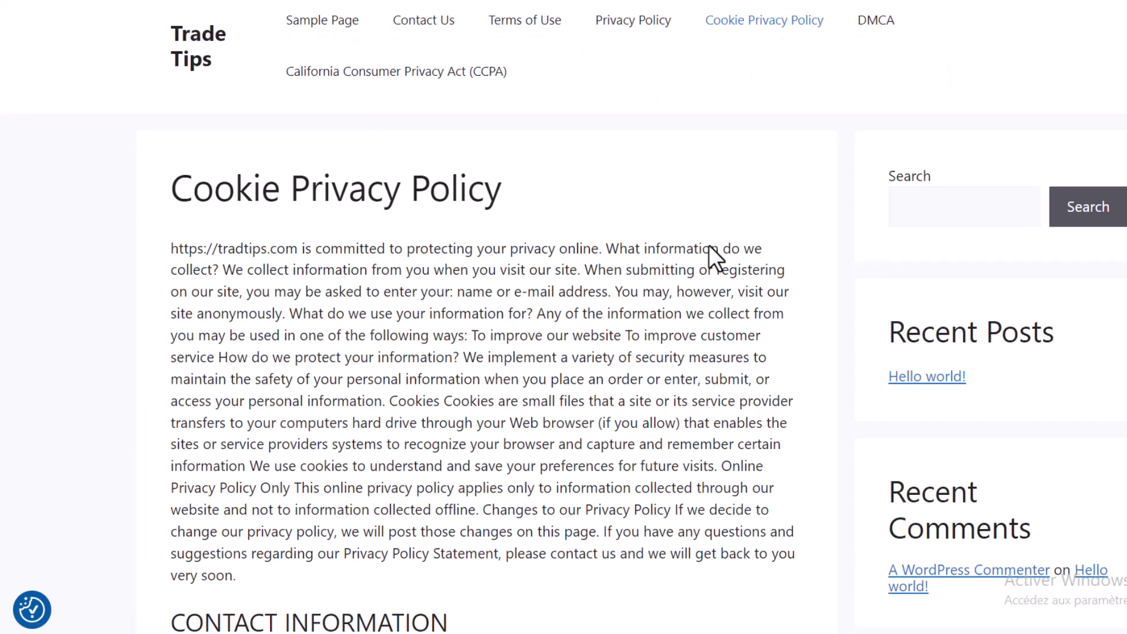
{"action": "scroll", "coordinate": [710, 247], "scroll_direction": "down", "scroll_amount": 5}
{"action": "scroll", "coordinate": [949, 289], "scroll_direction": "up", "scroll_amount": 4}
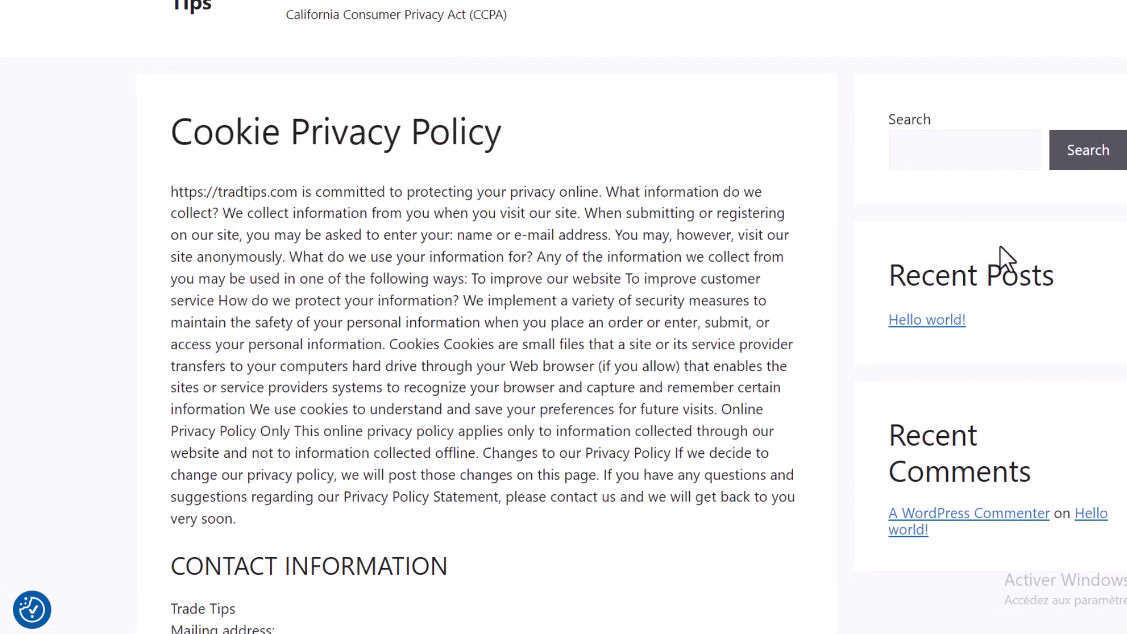
{"action": "scroll", "coordinate": [548, 343], "scroll_direction": "down", "scroll_amount": 4}
{"action": "scroll", "coordinate": [383, 364], "scroll_direction": "up", "scroll_amount": 5}
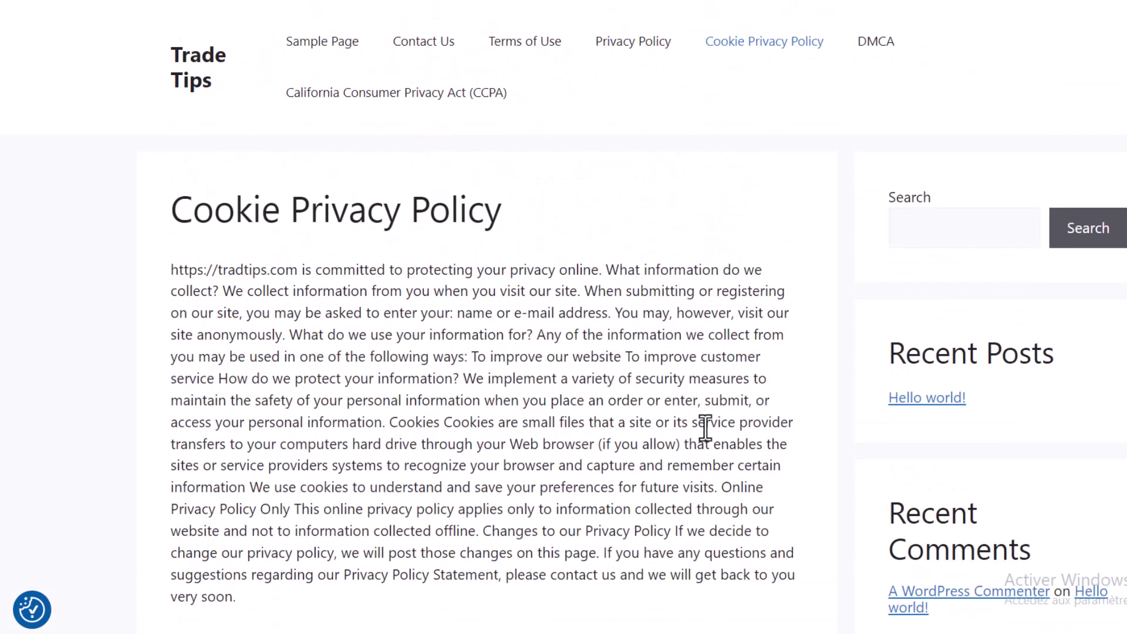
{"action": "scroll", "coordinate": [528, 418], "scroll_direction": "down", "scroll_amount": 3}
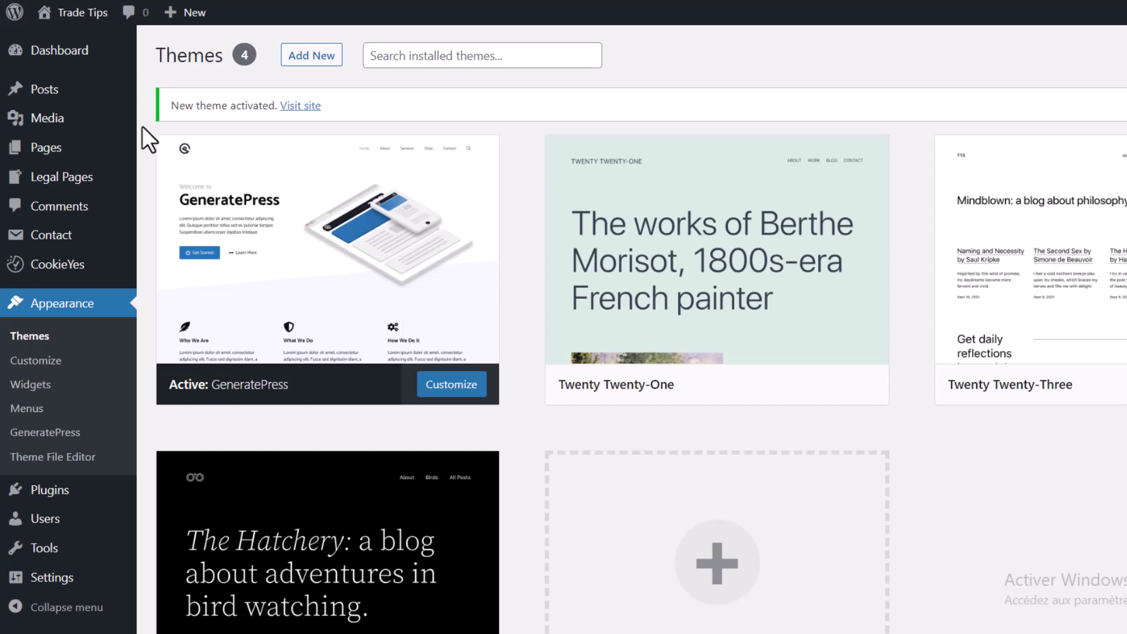
{"action": "mouse_move", "coordinate": [80, 181]}
{"action": "mouse_move", "coordinate": [42, 94]}
{"action": "mouse_move", "coordinate": [62, 91]}
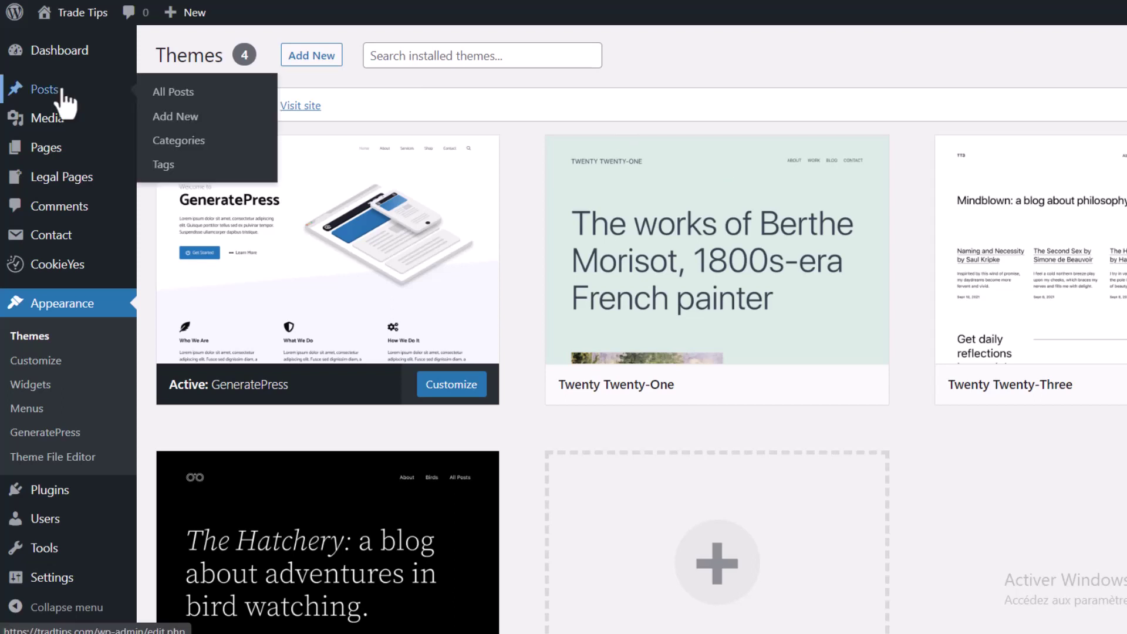
Step: Open a blank new post in the block editor, then go back with Alt+Left
{"action": "left_click", "coordinate": [172, 117]}
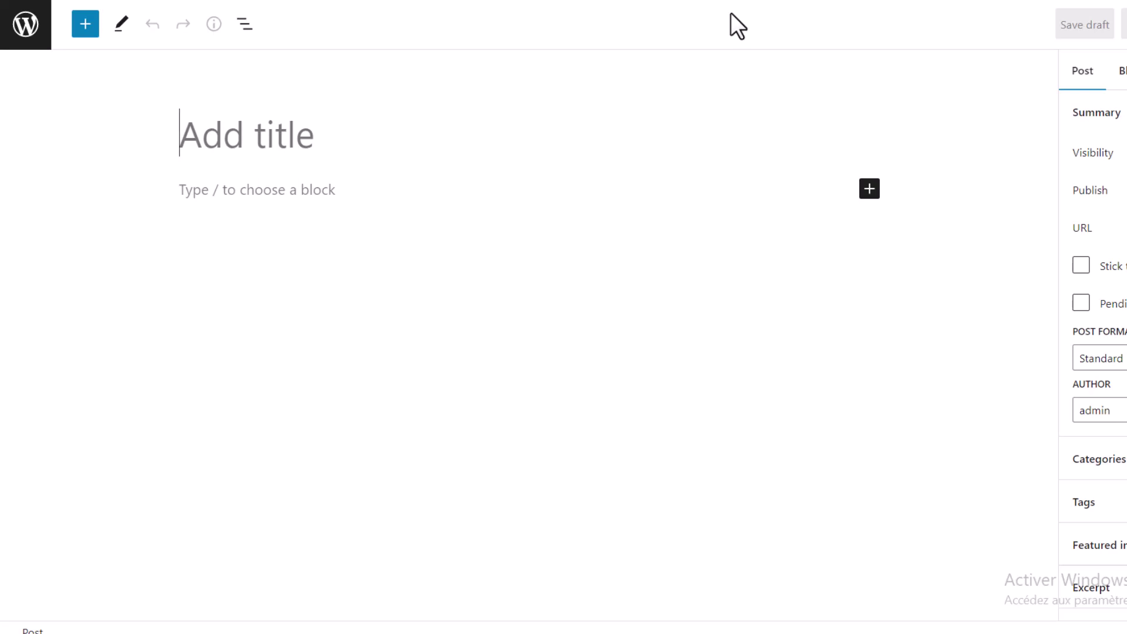
{"action": "key", "text": "alt+Left"}
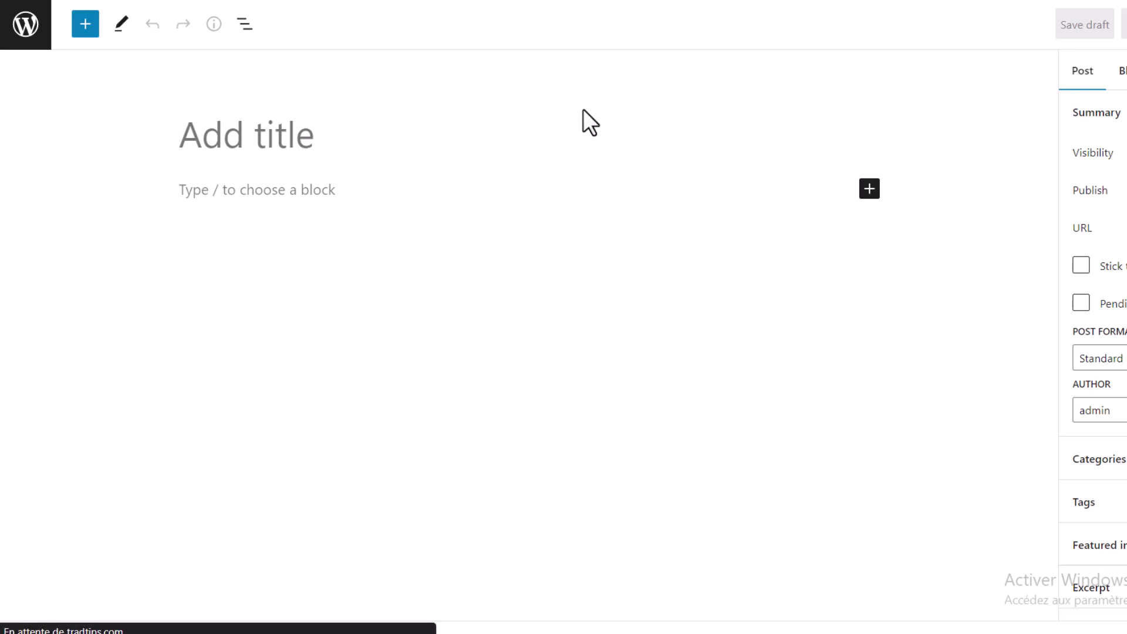
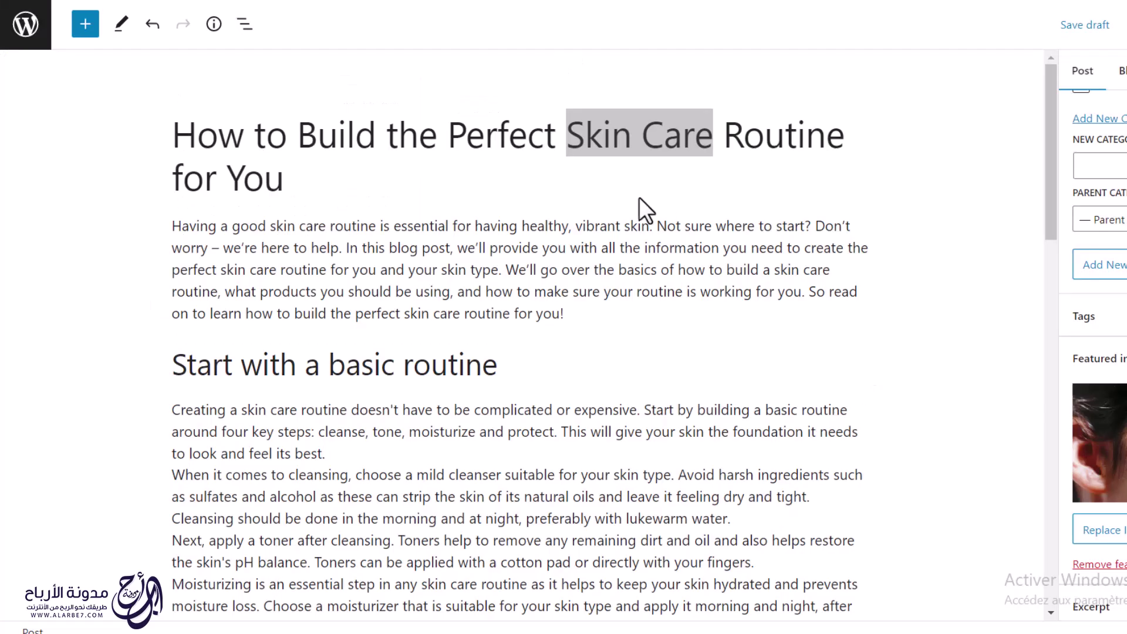
Step: Scroll through the skin care post in the block editor to find the protective clothing paragraph
{"action": "left_click", "coordinate": [639, 196]}
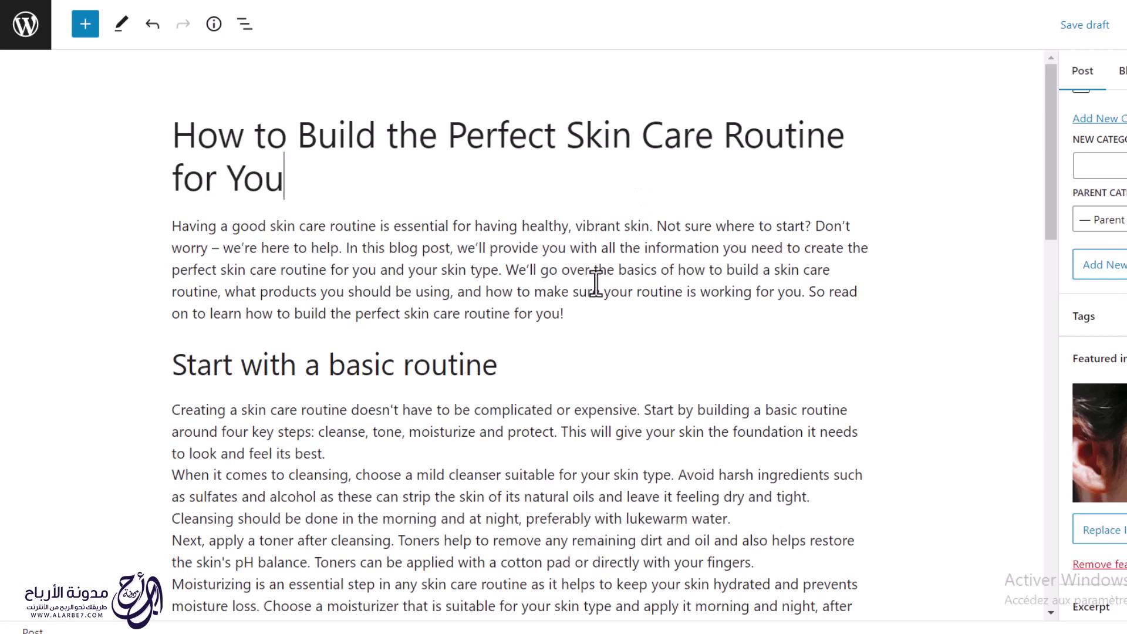
{"action": "scroll", "coordinate": [596, 283], "scroll_direction": "down", "scroll_amount": 2}
{"action": "scroll", "coordinate": [595, 283], "scroll_direction": "down", "scroll_amount": 15}
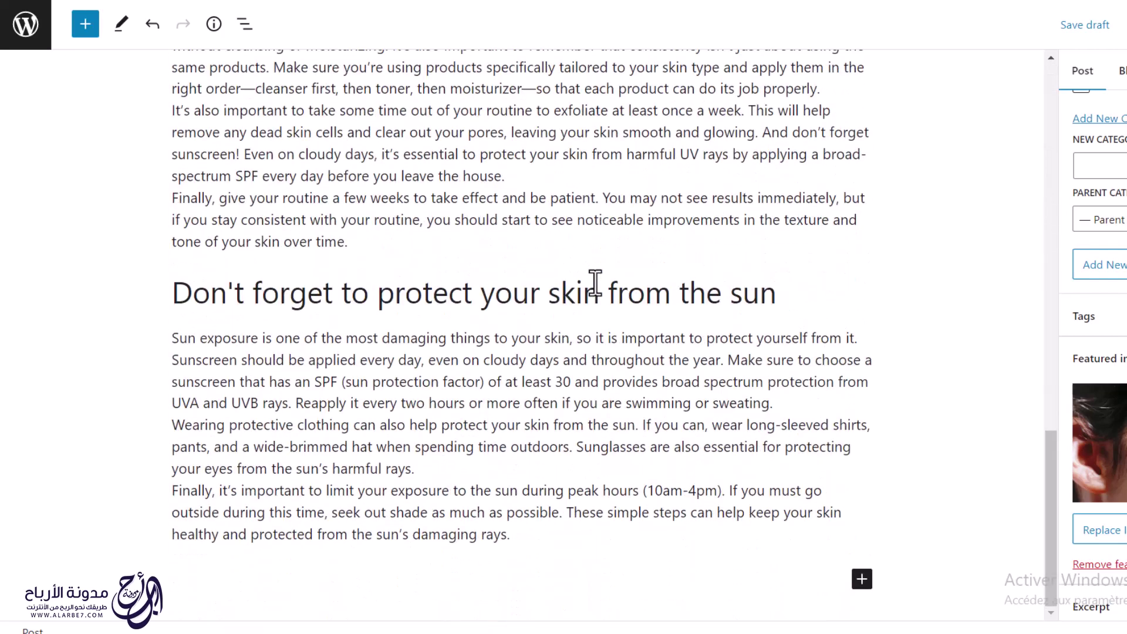
{"action": "scroll", "coordinate": [598, 438], "scroll_direction": "up", "scroll_amount": 15}
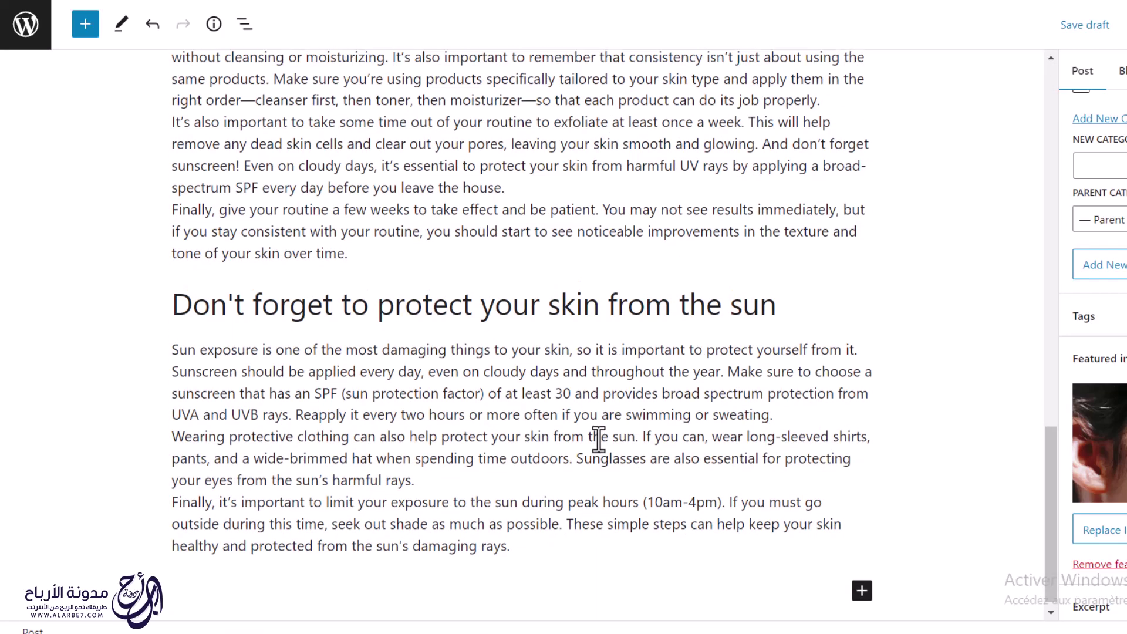
{"action": "scroll", "coordinate": [598, 435], "scroll_direction": "down", "scroll_amount": 9}
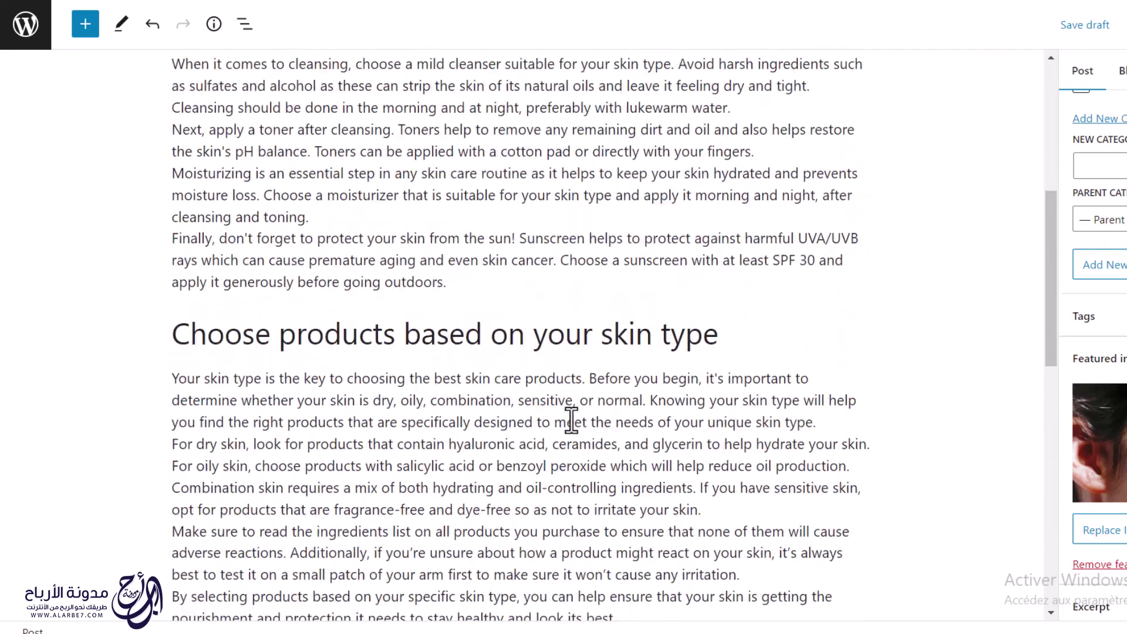
{"action": "scroll", "coordinate": [206, 171], "scroll_direction": "up", "scroll_amount": 9}
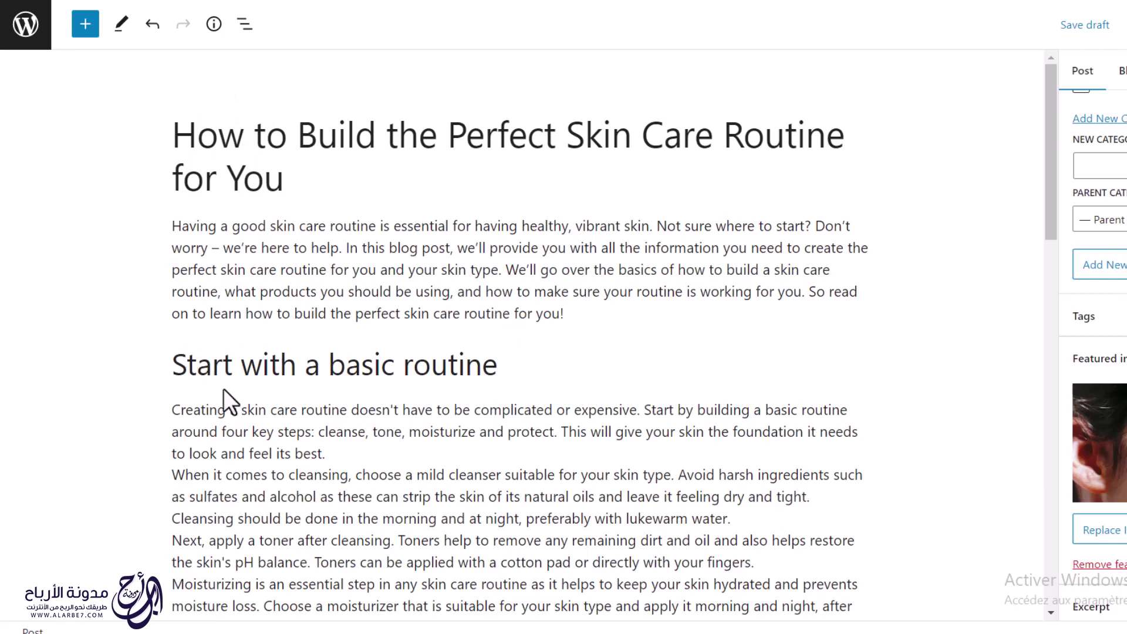
{"action": "scroll", "coordinate": [227, 398], "scroll_direction": "down", "scroll_amount": 7}
{"action": "scroll", "coordinate": [378, 370], "scroll_direction": "down", "scroll_amount": 18}
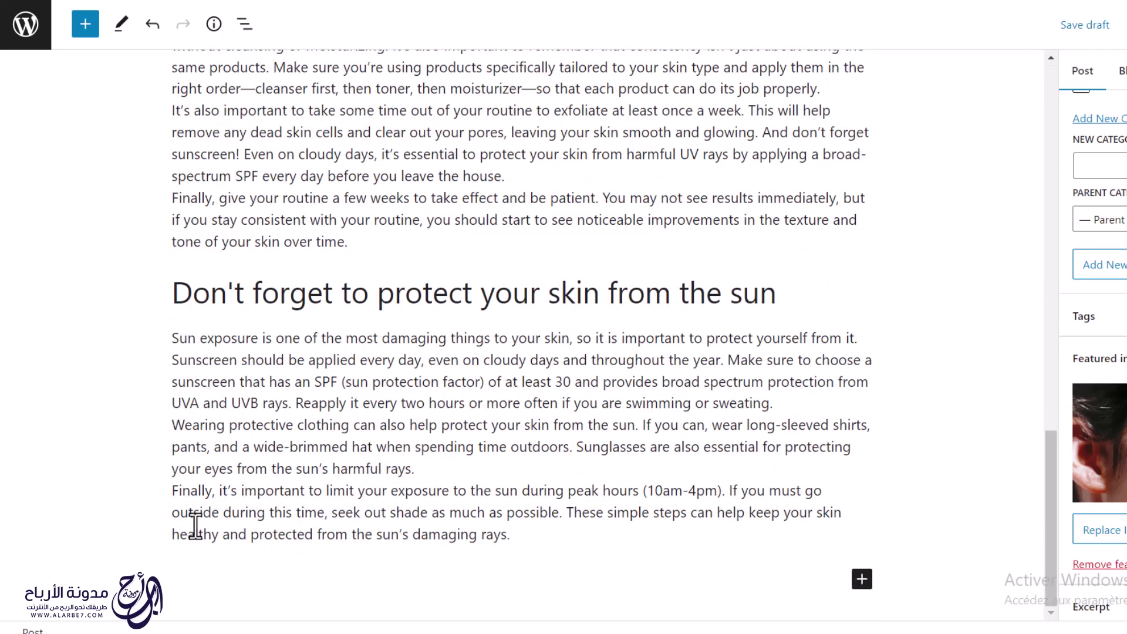
Step: Insert a blank paragraph after the protective clothing paragraph, then deselect it
{"action": "left_click", "coordinate": [428, 467]}
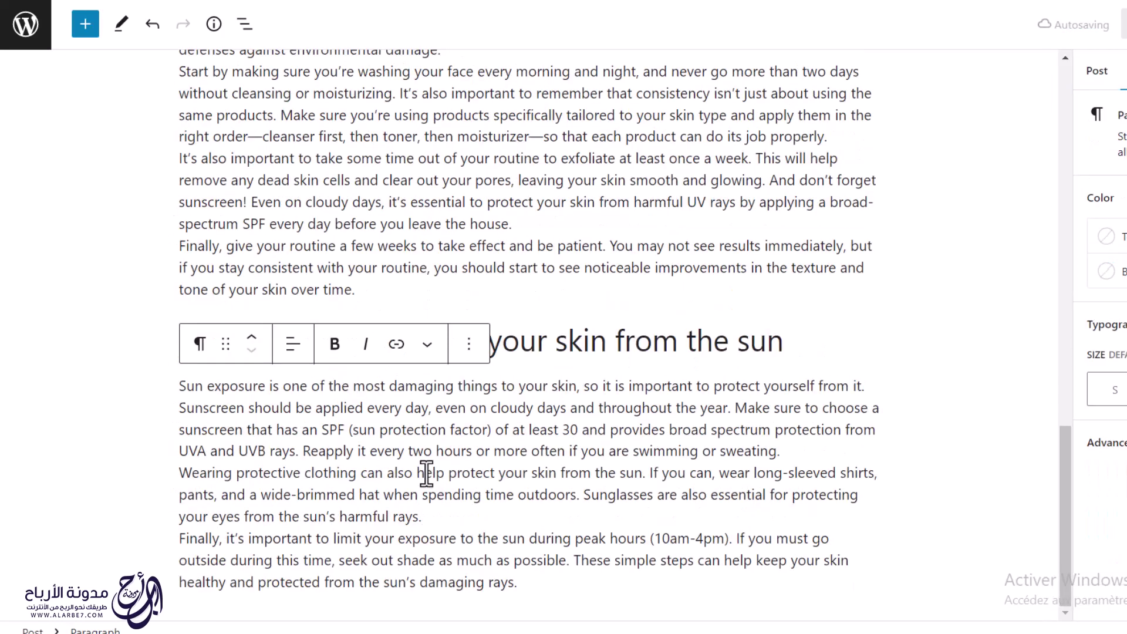
{"action": "key", "text": "Return"}
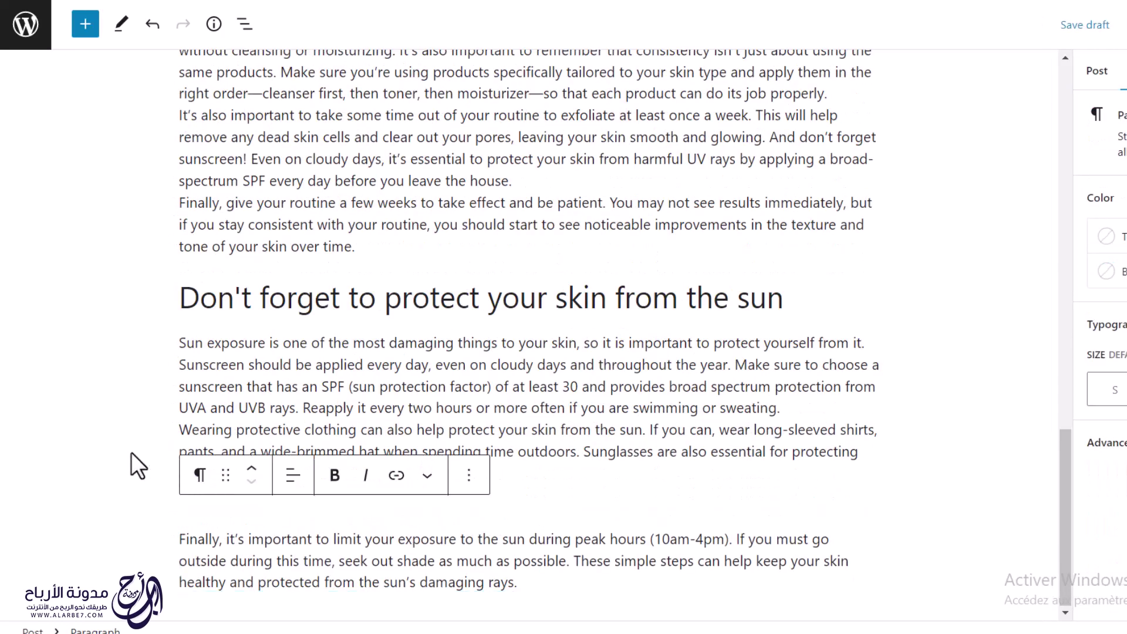
{"action": "left_click", "coordinate": [131, 456]}
{"action": "scroll", "coordinate": [144, 459], "scroll_direction": "up", "scroll_amount": 8}
{"action": "scroll", "coordinate": [318, 447], "scroll_direction": "up", "scroll_amount": 10}
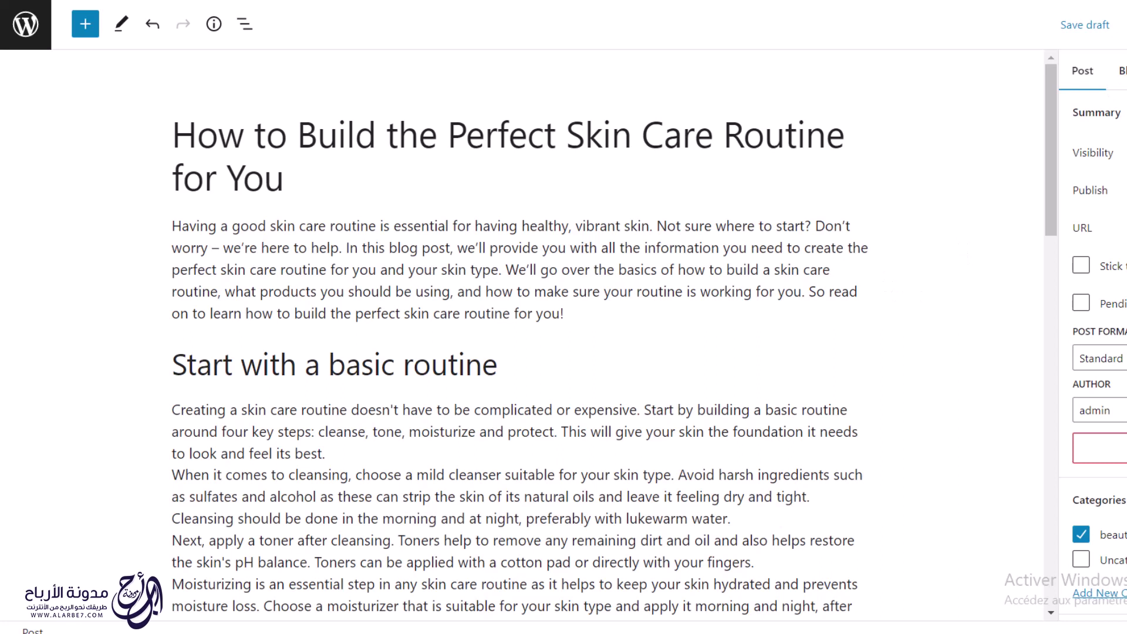
Step: Publish the skin care post and scroll through it on the live Trade Tips site
{"action": "left_click", "coordinate": [1106, 24]}
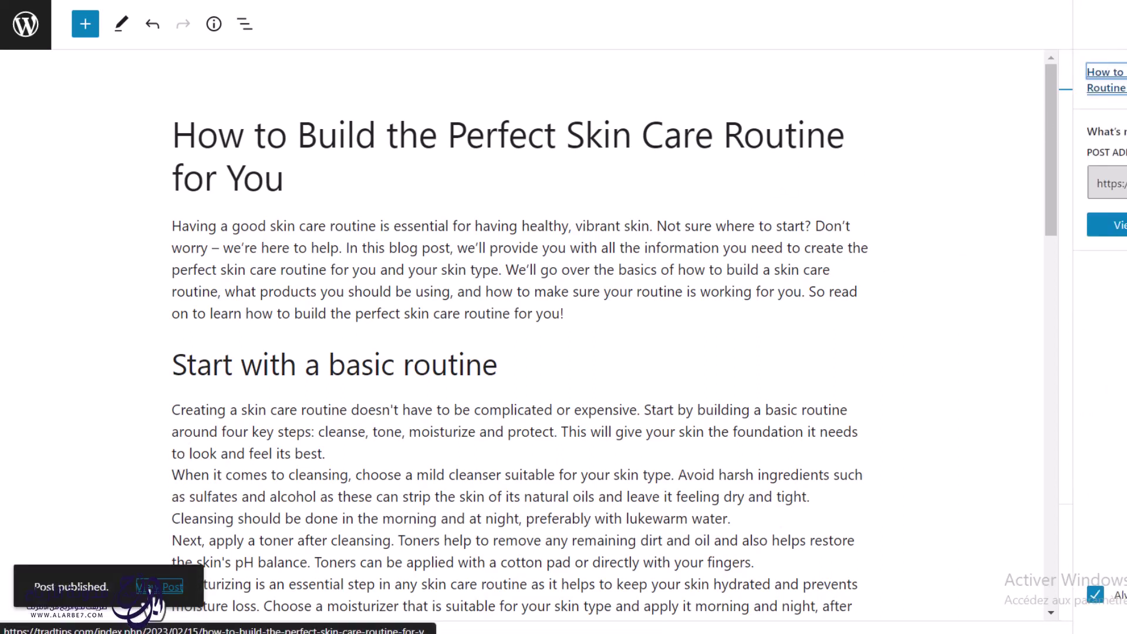
{"action": "left_click", "coordinate": [156, 587]}
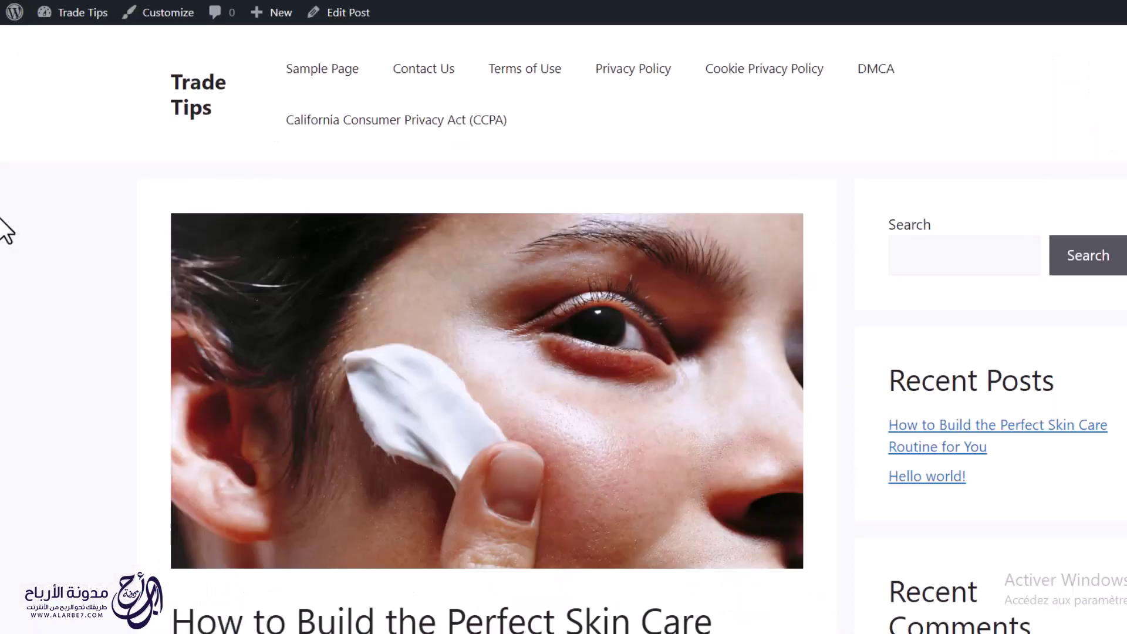
{"action": "scroll", "coordinate": [17, 229], "scroll_direction": "down", "scroll_amount": 3}
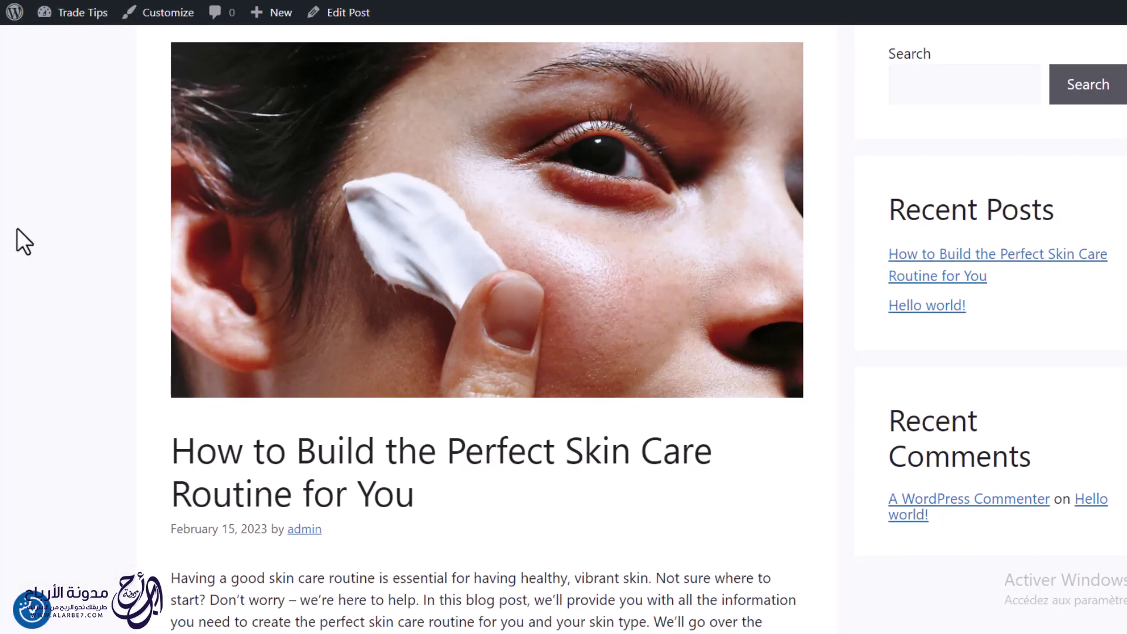
{"action": "scroll", "coordinate": [16, 228], "scroll_direction": "up", "scroll_amount": 2}
{"action": "scroll", "coordinate": [17, 228], "scroll_direction": "down", "scroll_amount": 6}
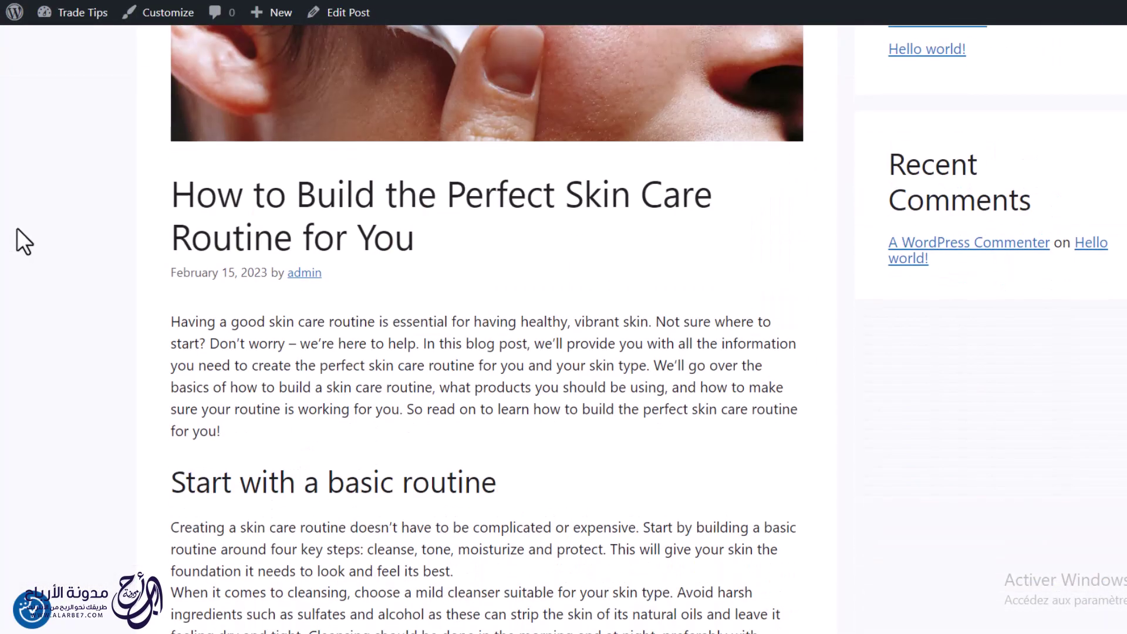
{"action": "scroll", "coordinate": [16, 228], "scroll_direction": "down", "scroll_amount": 20}
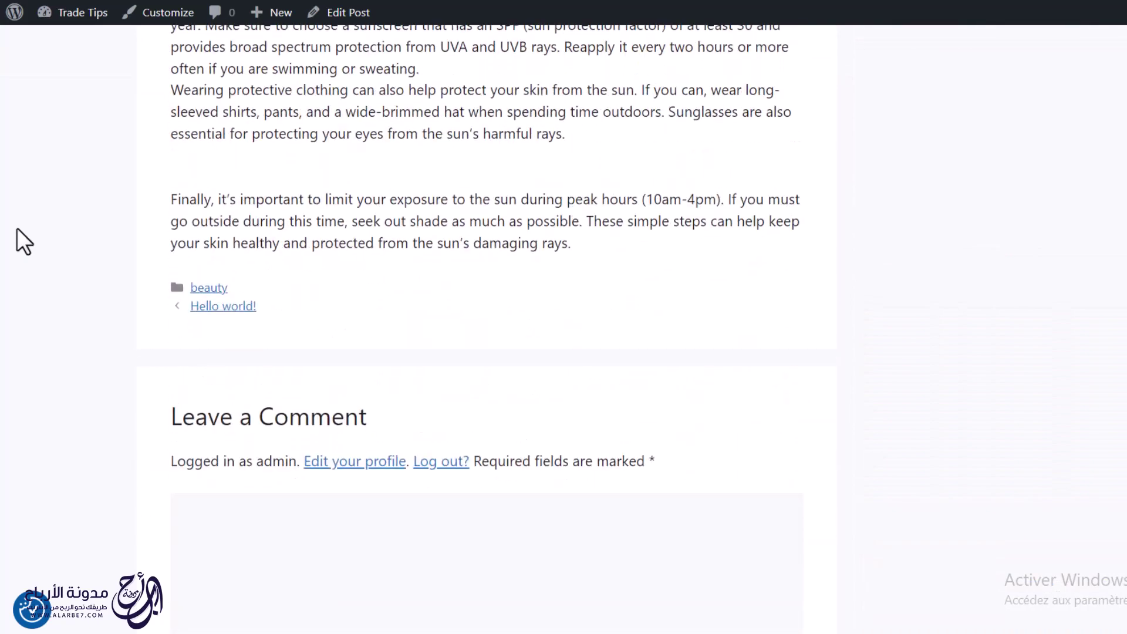
{"action": "scroll", "coordinate": [16, 227], "scroll_direction": "up", "scroll_amount": 20}
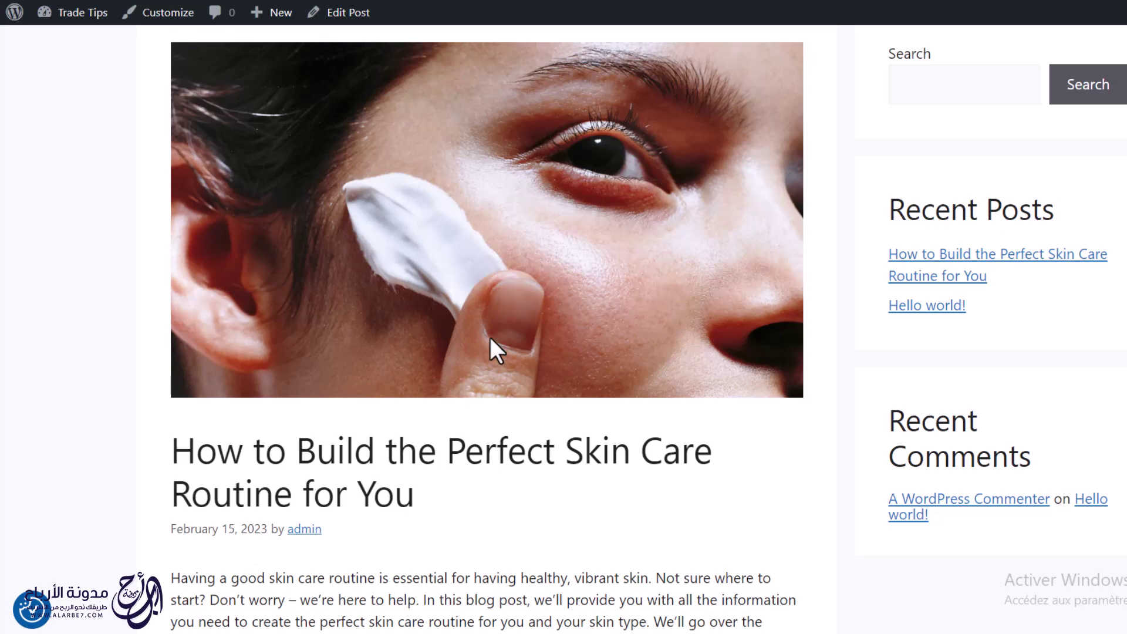
Step: Search 'google webmaster tools' in a private window and open Google Search Console
{"action": "key", "text": "ctrl+shift+n"}
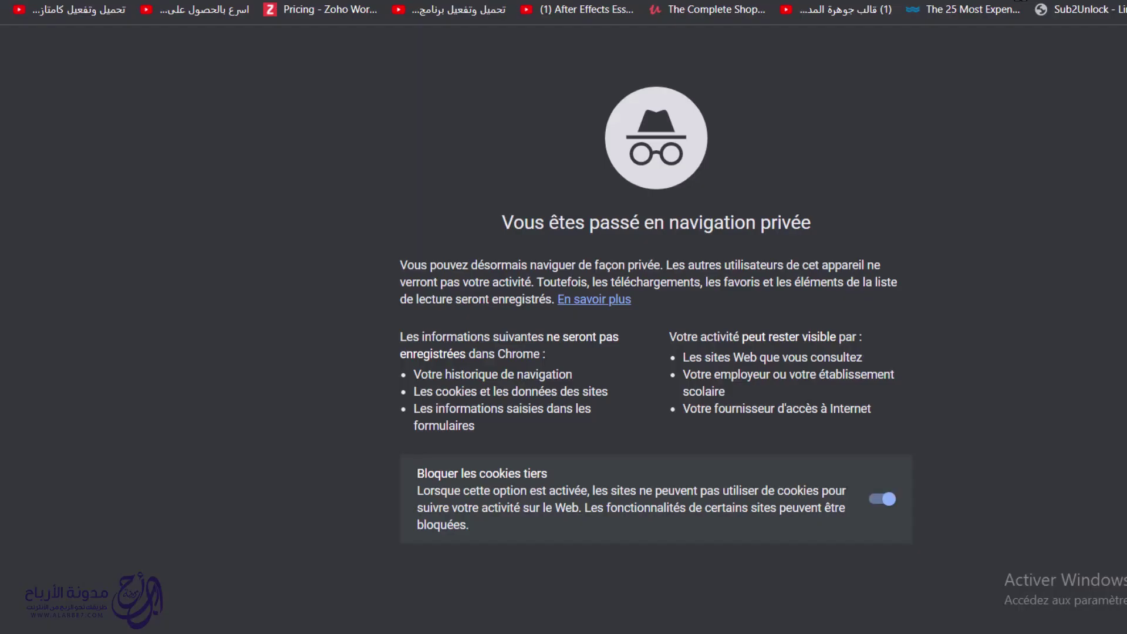
{"action": "type", "text": "google"}
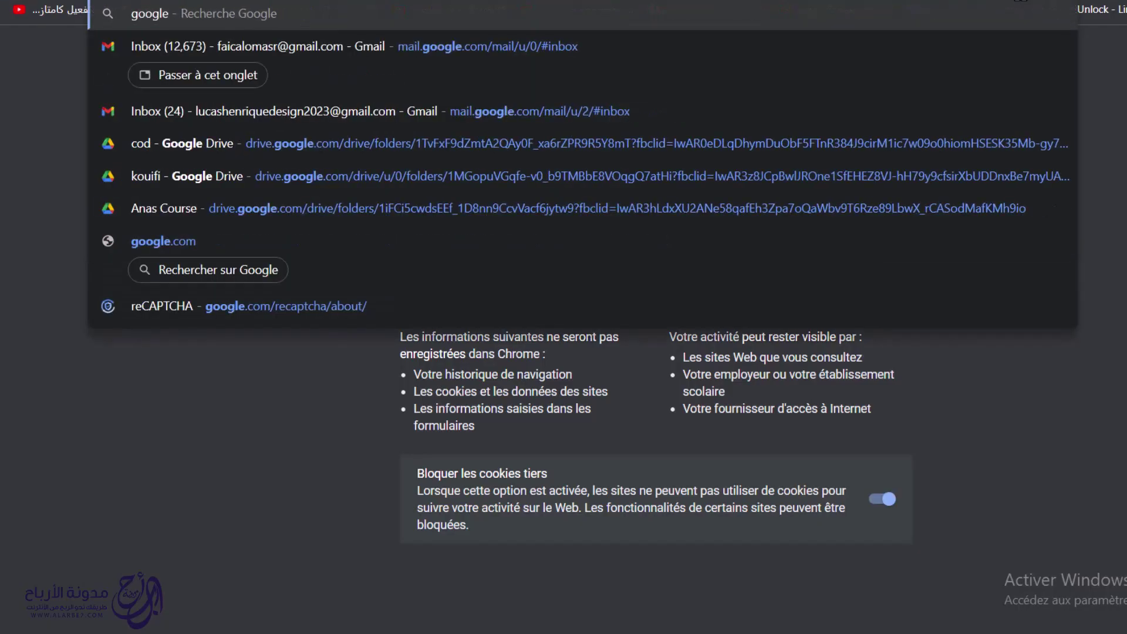
{"action": "type", "text": " webmaster tools"}
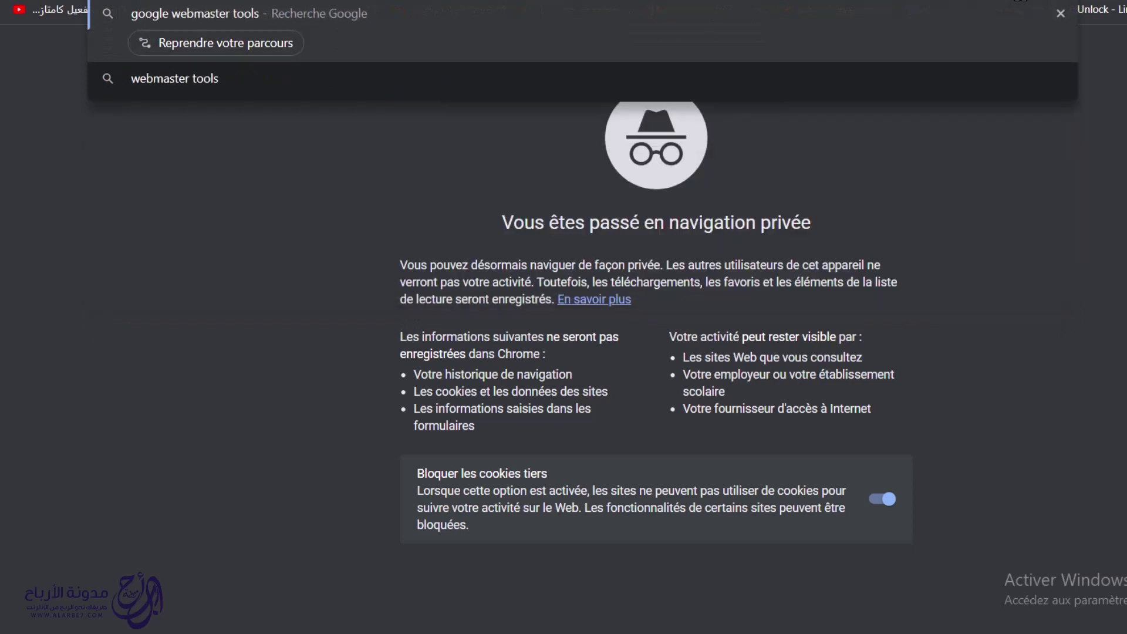
{"action": "key", "text": "Return"}
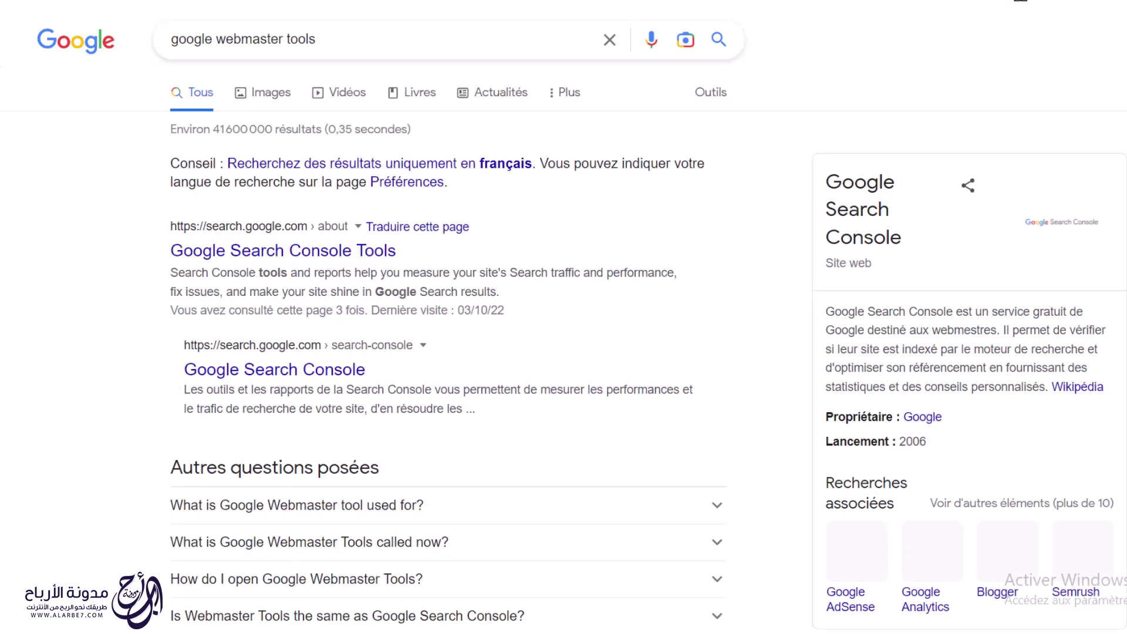
{"action": "left_click", "coordinate": [284, 257]}
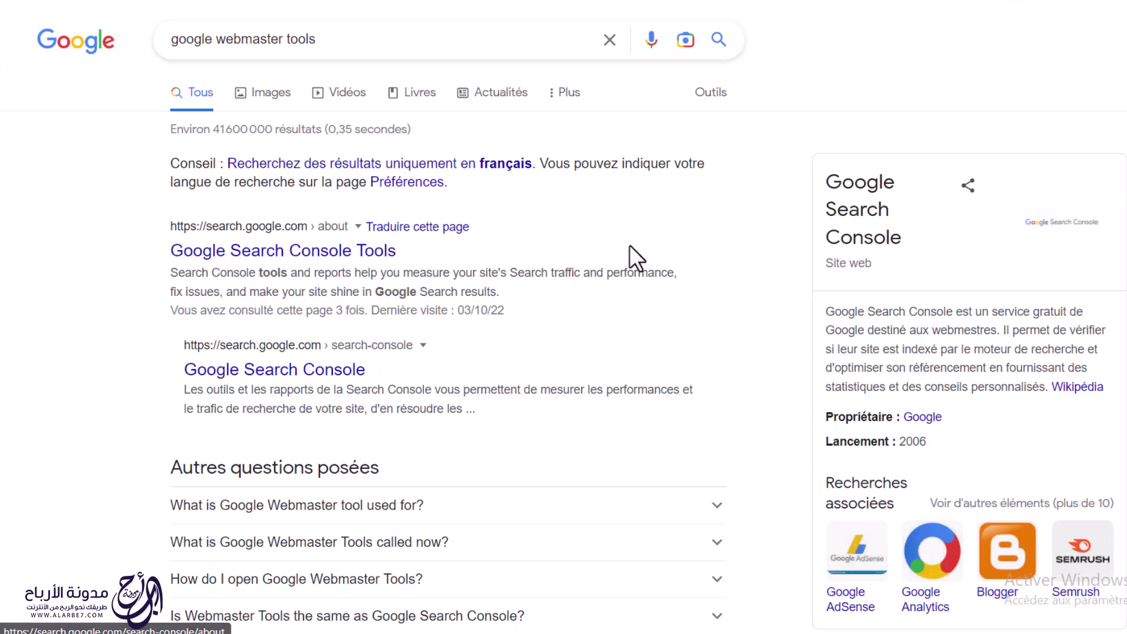
Step: Get started in Search Console and choose Ajouter la propriété from the property list
{"action": "left_click", "coordinate": [191, 554]}
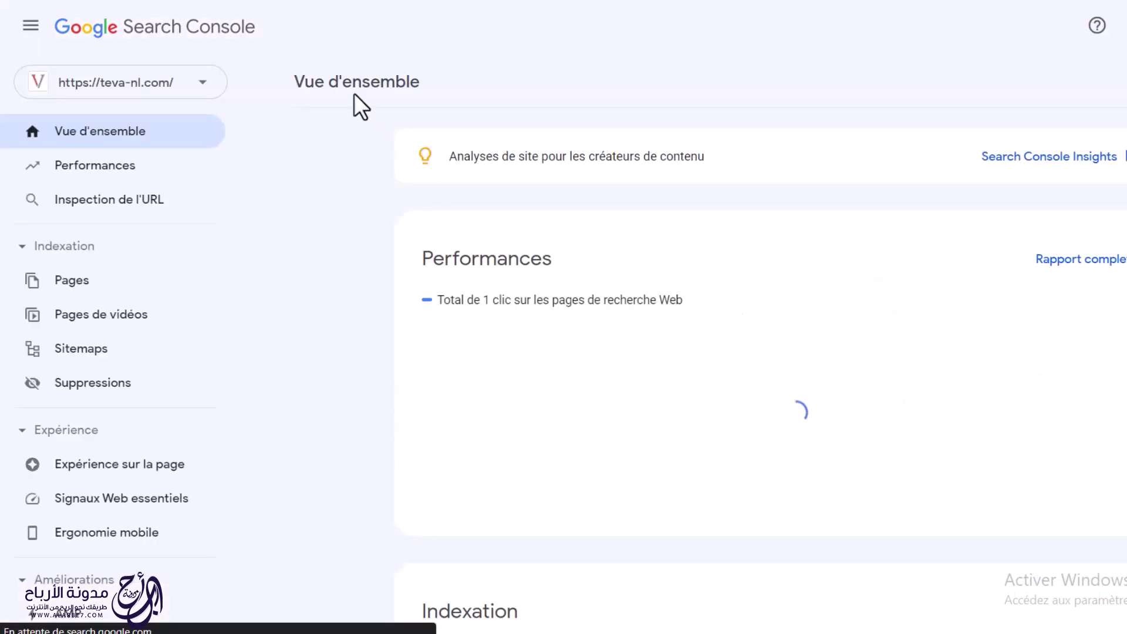
{"action": "left_click", "coordinate": [194, 95]}
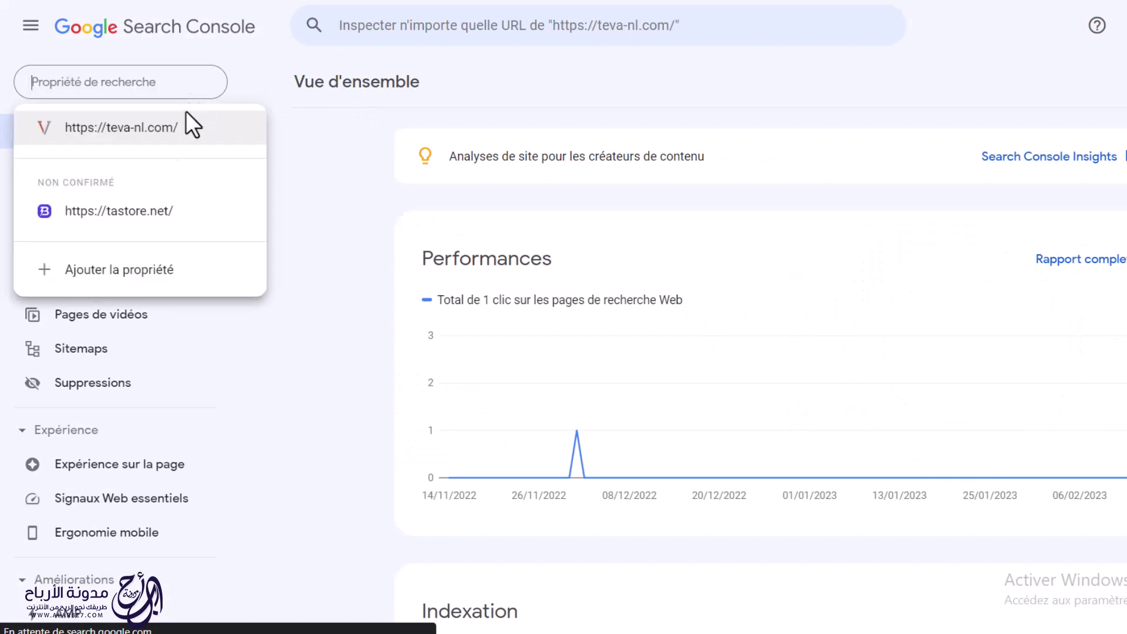
{"action": "left_click", "coordinate": [115, 273]}
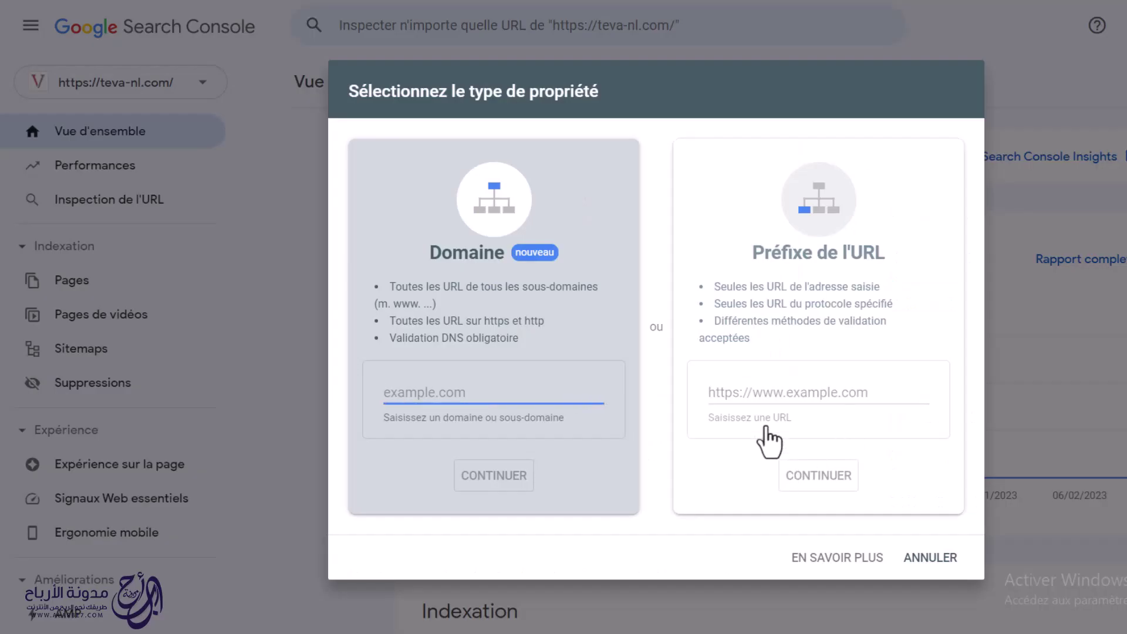
{"action": "left_click", "coordinate": [769, 395]}
{"action": "type", "text": "https://tradtips.com/"}
{"action": "key", "text": "Return"}
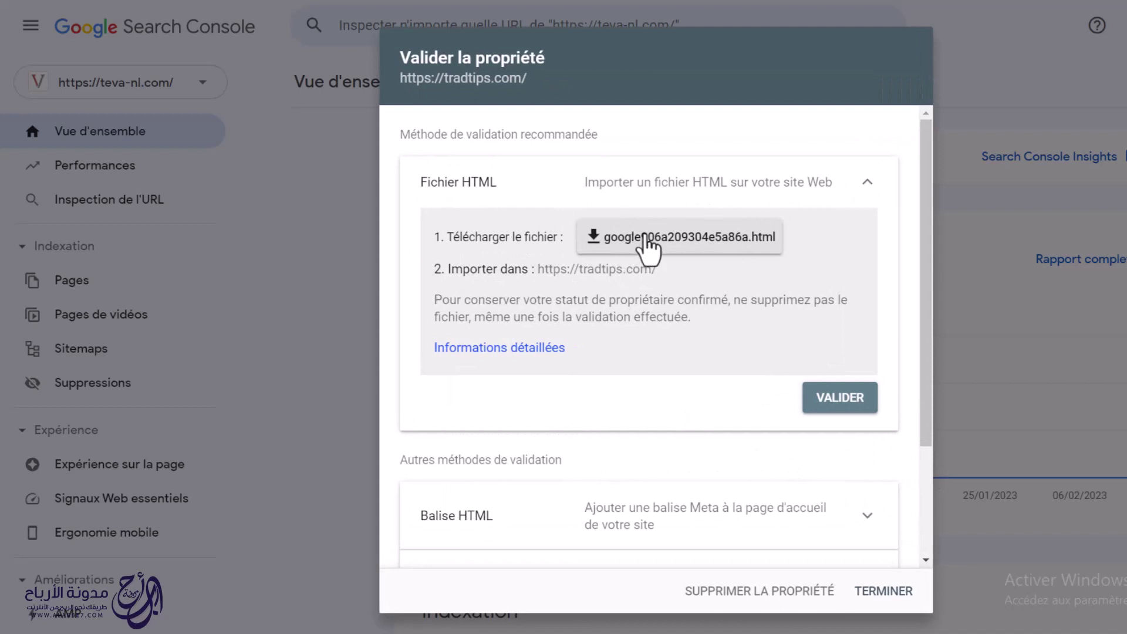
{"action": "left_click", "coordinate": [684, 251]}
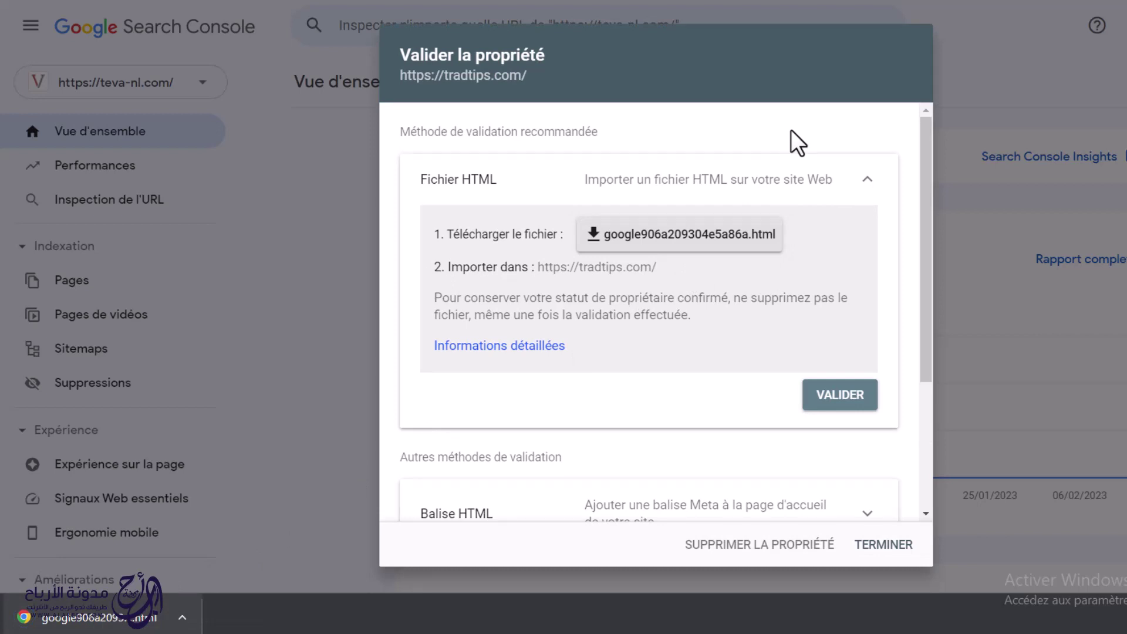
{"action": "left_click", "coordinate": [829, 399]}
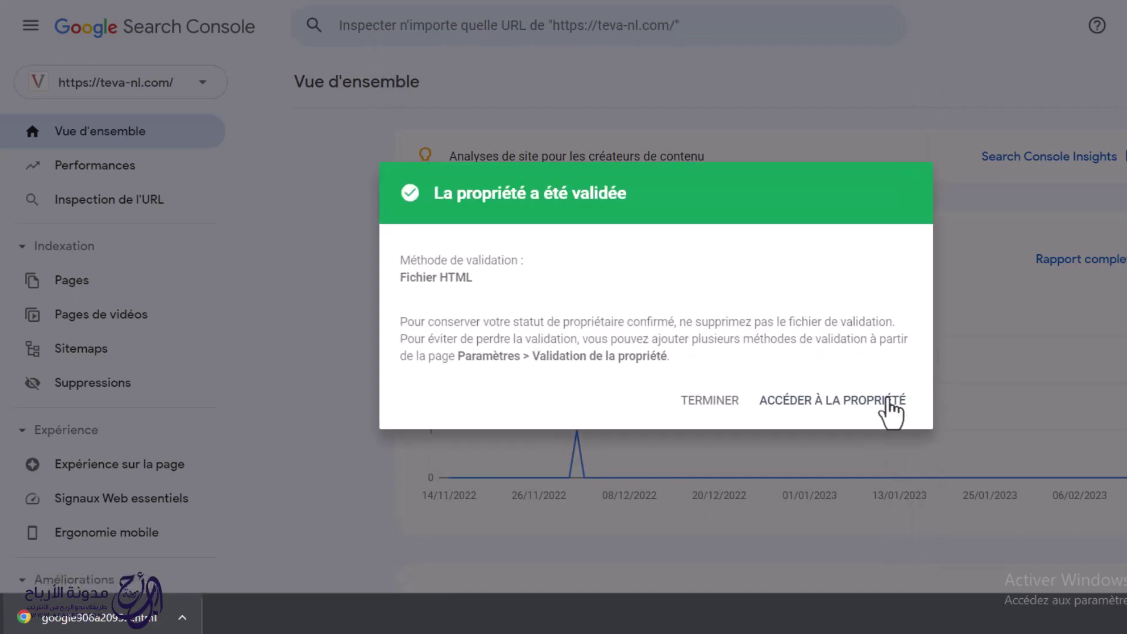
{"action": "left_click", "coordinate": [857, 402]}
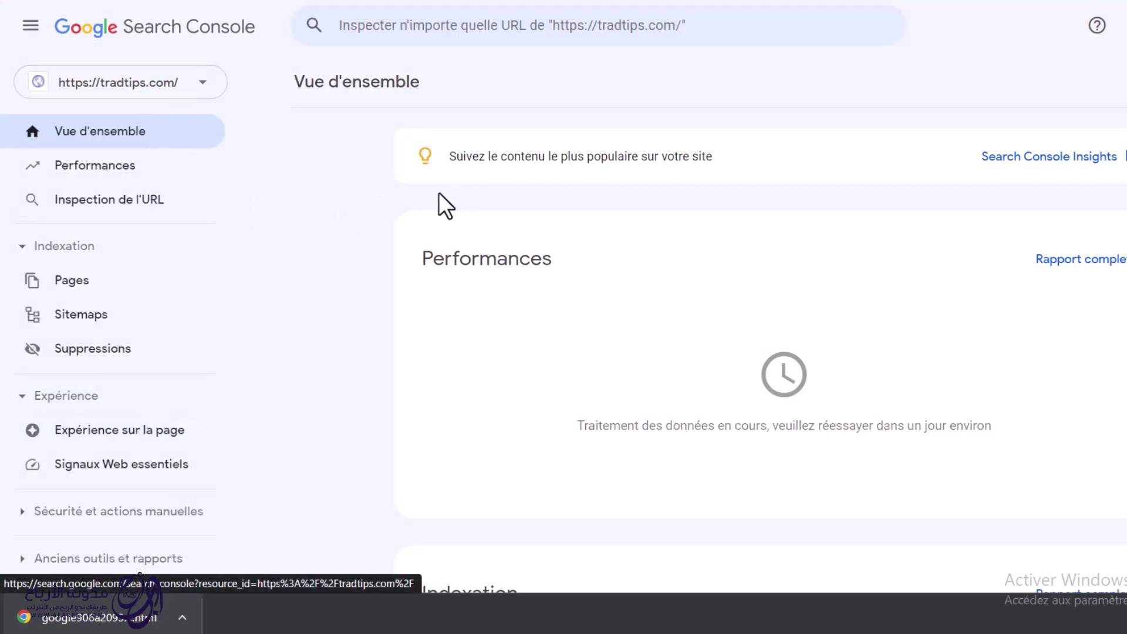
Step: Search Google for 'site map generator' and open the XML-Sitemaps.com result
{"action": "left_click", "coordinate": [125, 314]}
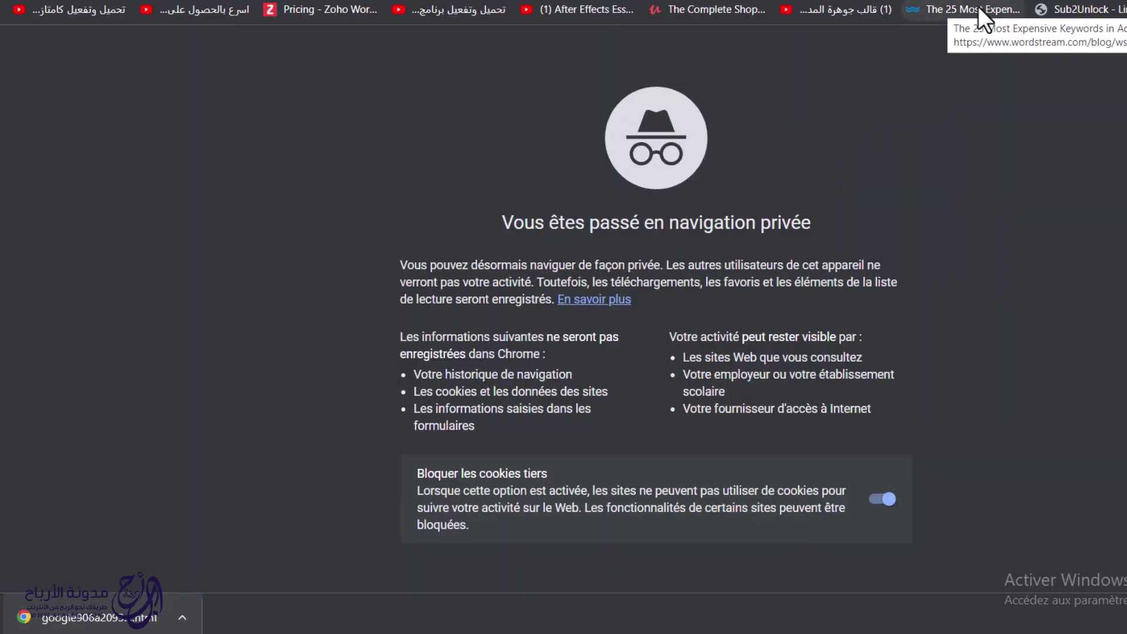
{"action": "type", "text": "site ma"}
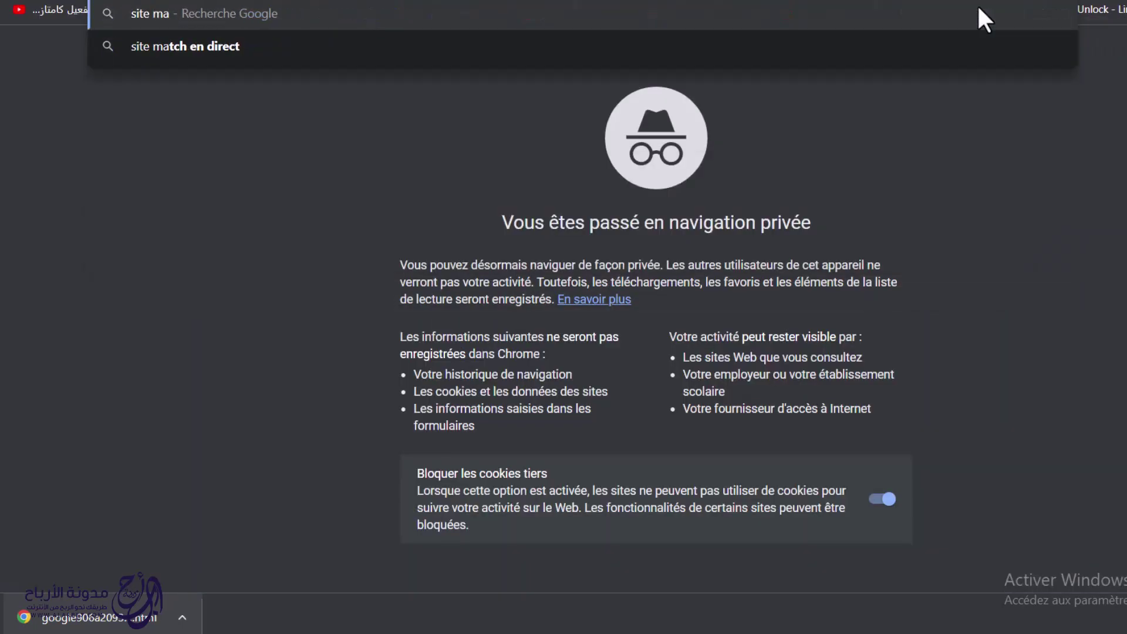
{"action": "type", "text": "p generator"}
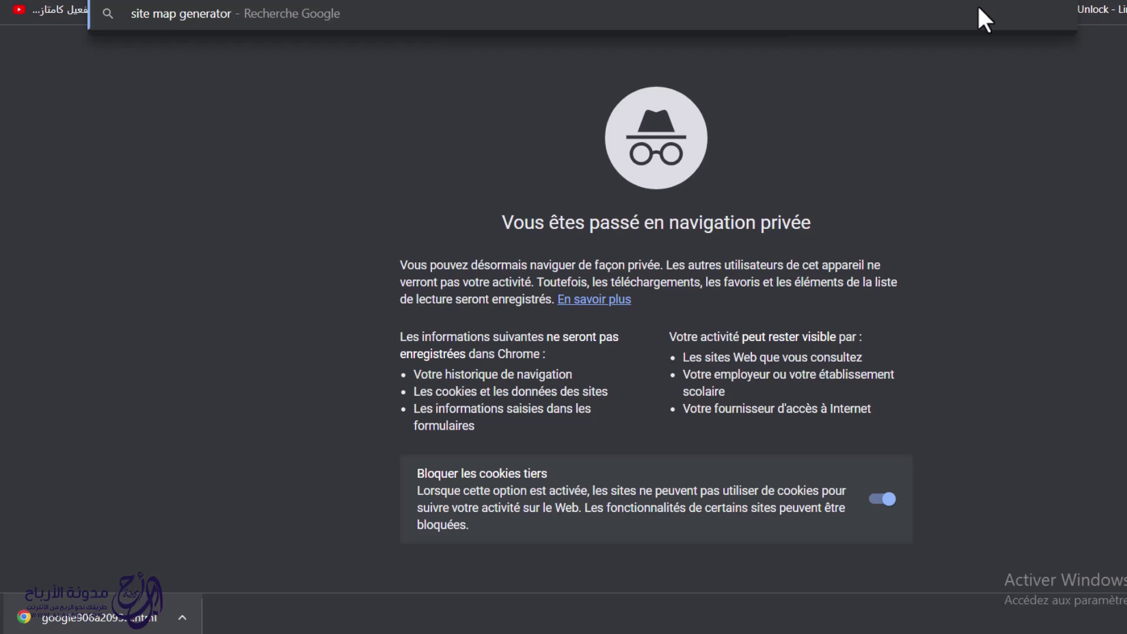
{"action": "key", "text": "Return"}
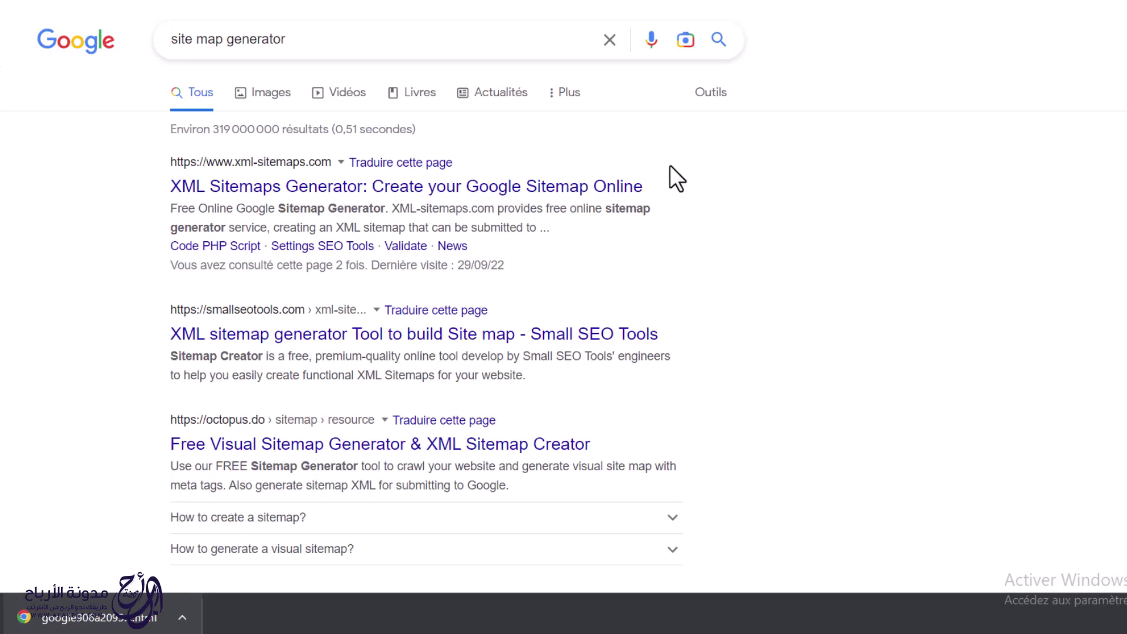
{"action": "left_click", "coordinate": [423, 186]}
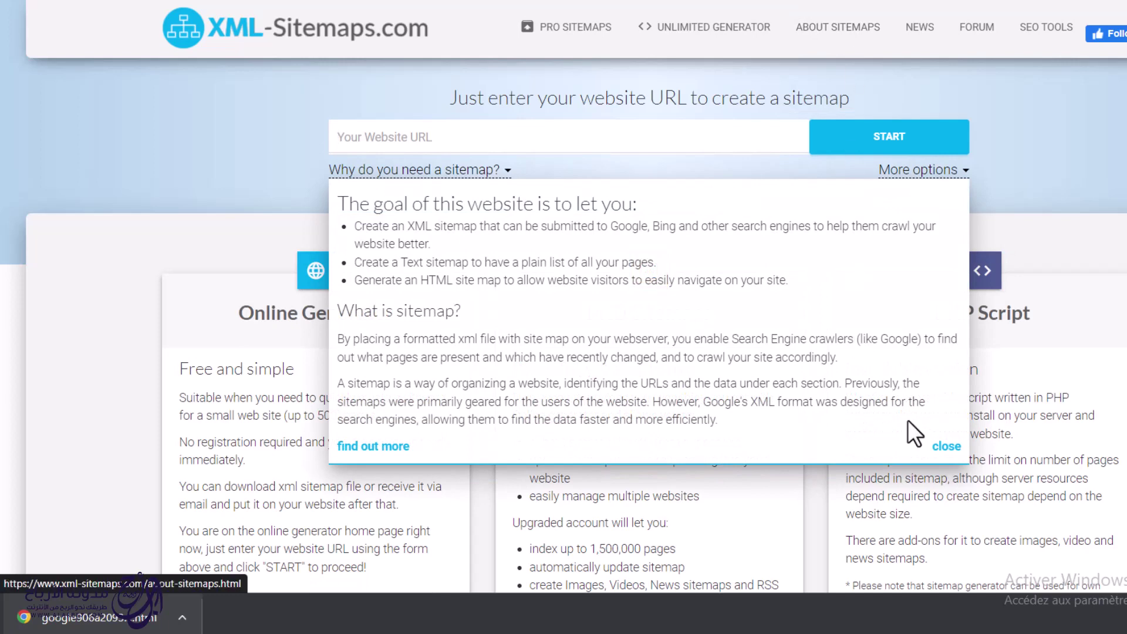
{"action": "left_click", "coordinate": [947, 446]}
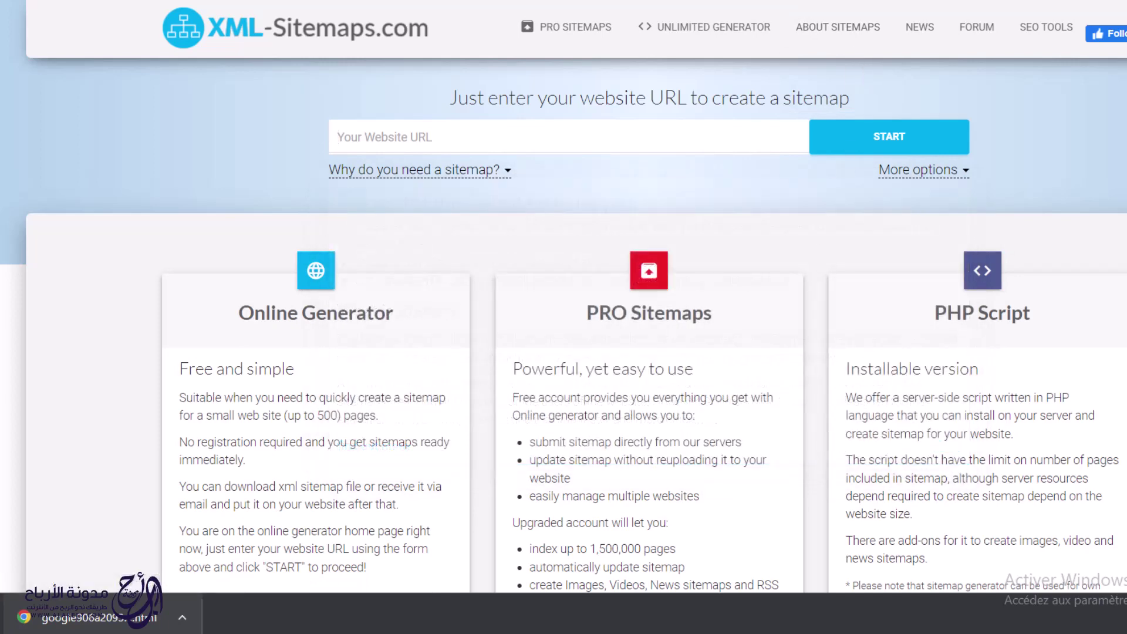
{"action": "left_click", "coordinate": [587, 2]}
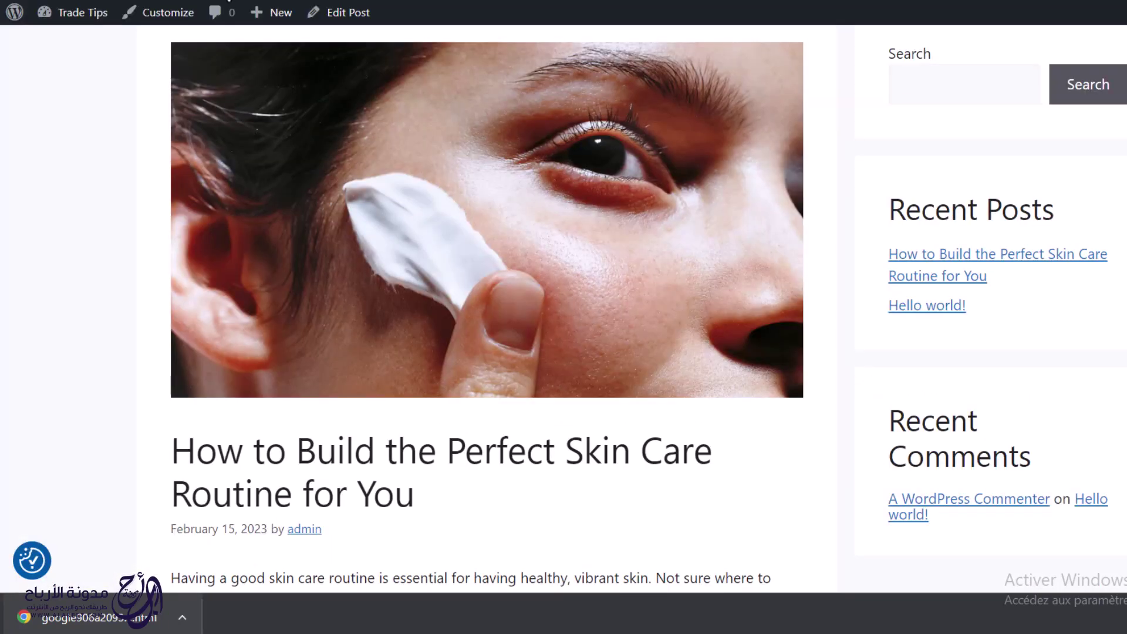
{"action": "key", "text": "ctrl+Tab"}
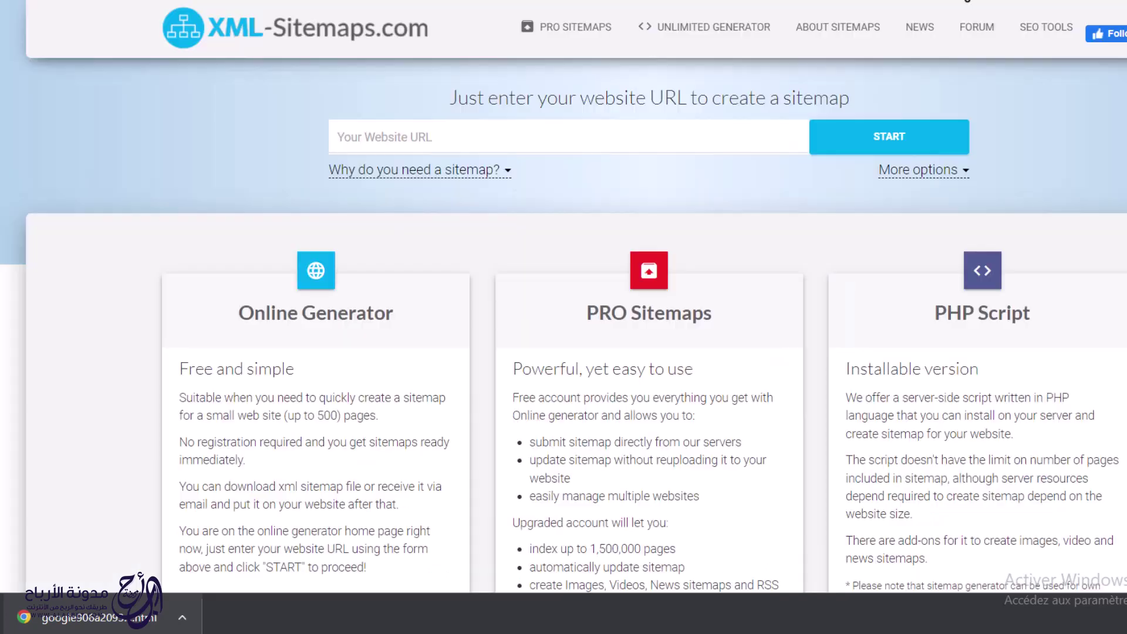
{"action": "left_click", "coordinate": [352, 139]}
{"action": "type", "text": "https://radkijo.com/"}
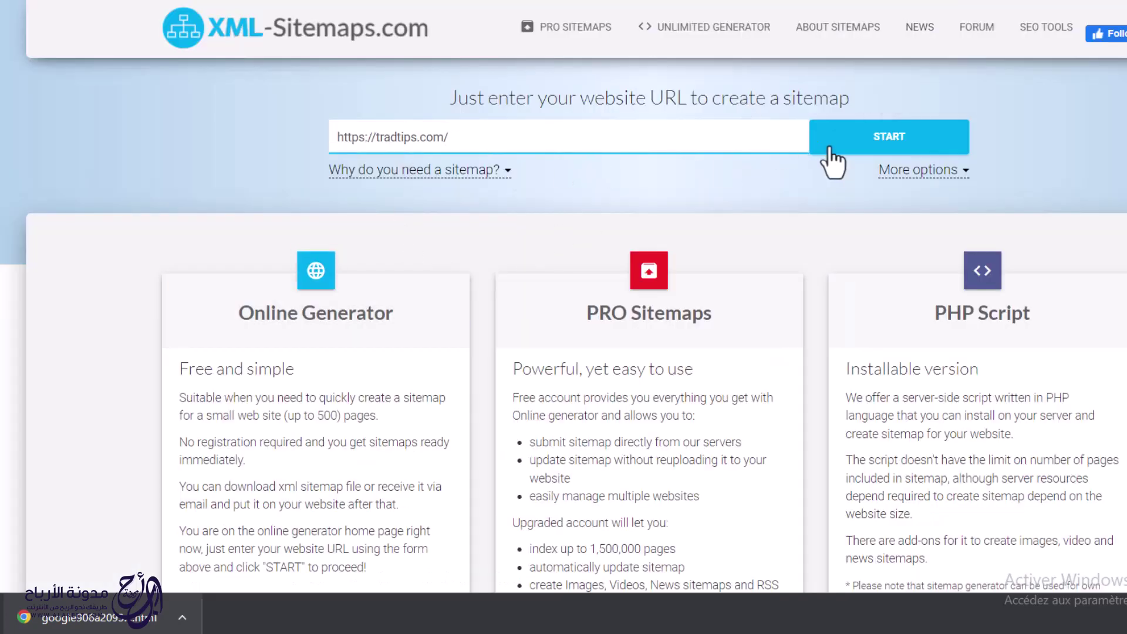
{"action": "left_click", "coordinate": [852, 144]}
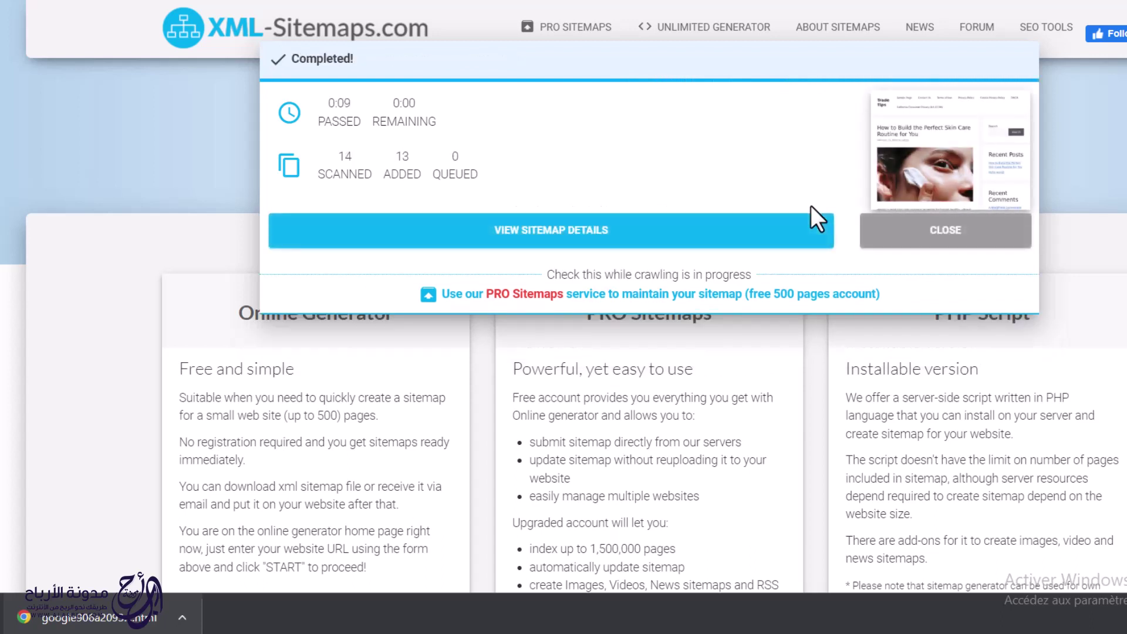
{"action": "left_click", "coordinate": [610, 241]}
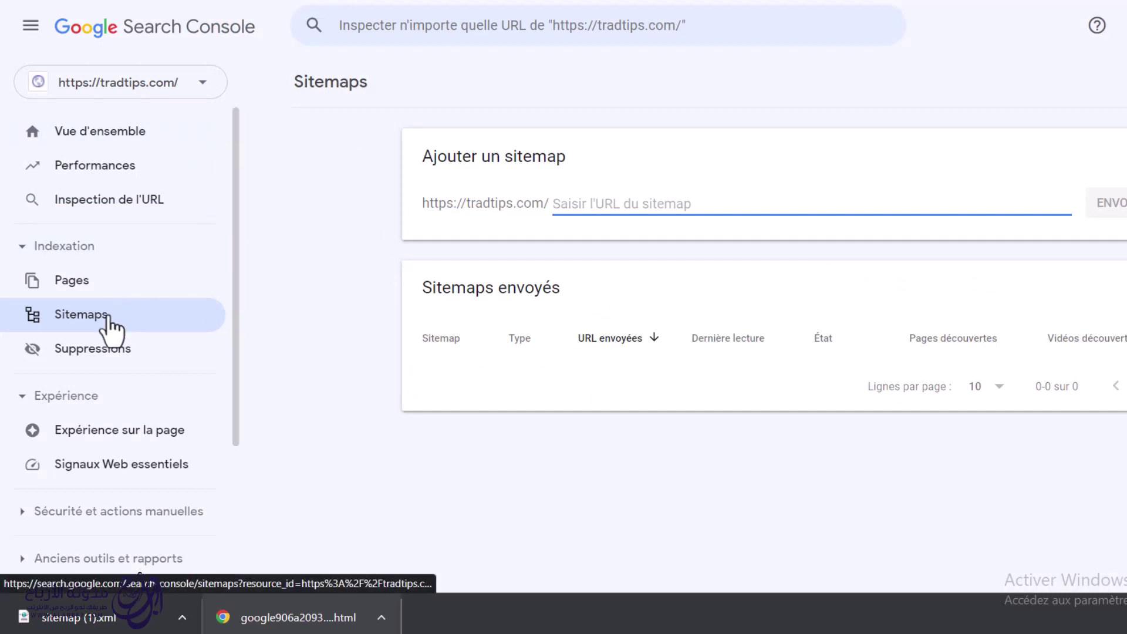
Step: Submit sitemap.xml in Search Console, confirm it, and go to the Page indexing report
{"action": "left_click", "coordinate": [586, 218]}
{"action": "type", "text": "sitemap.xml"}
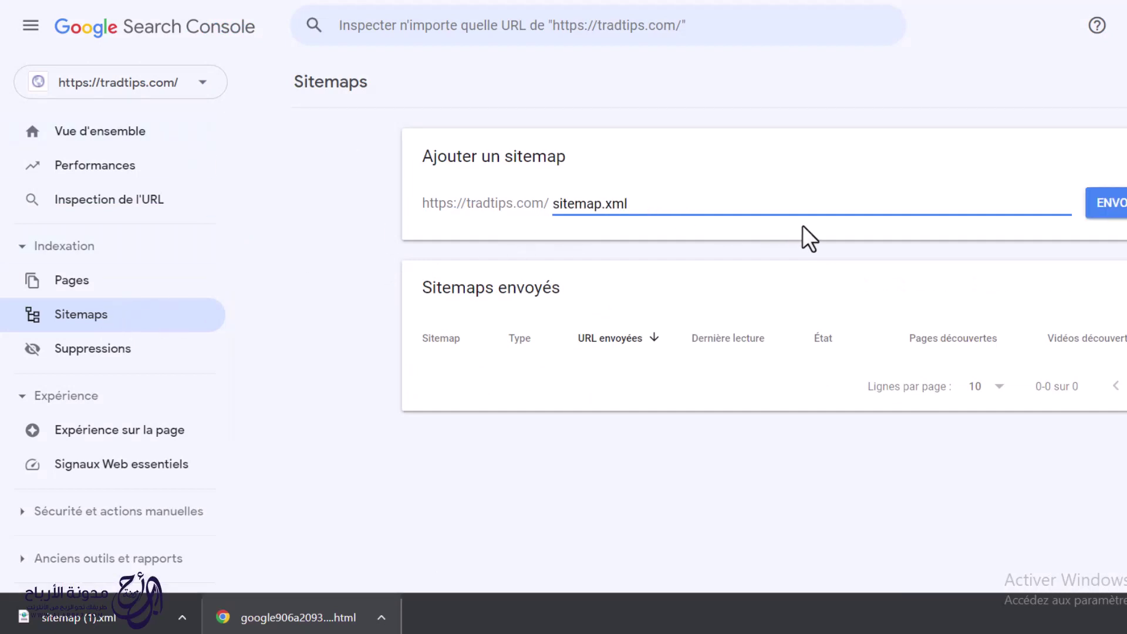
{"action": "left_click", "coordinate": [1111, 205]}
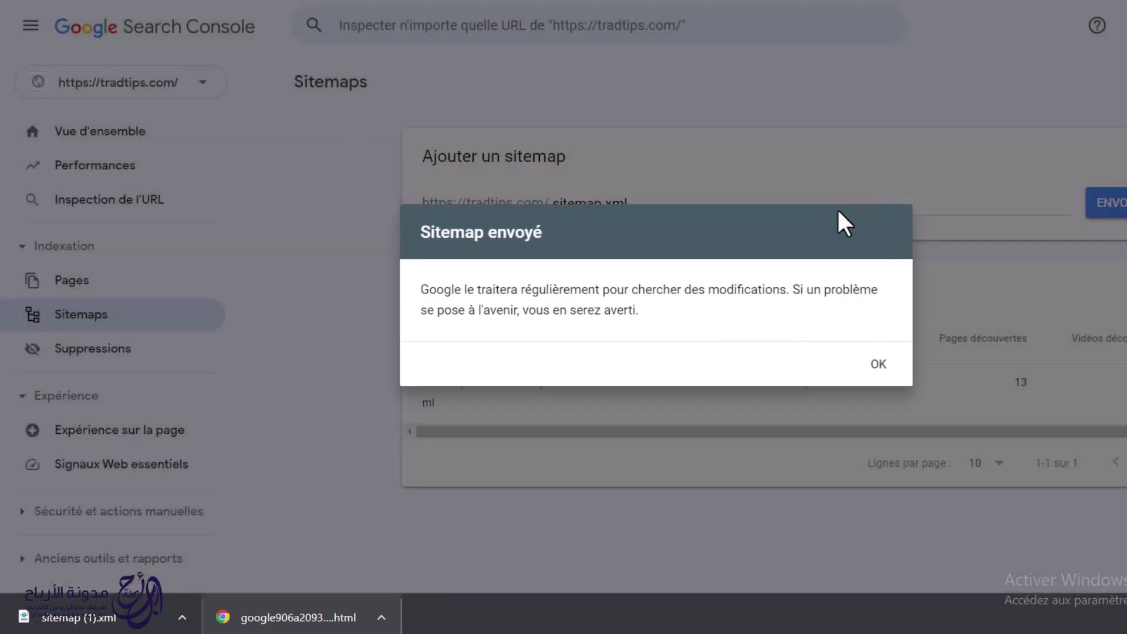
{"action": "left_click", "coordinate": [881, 365]}
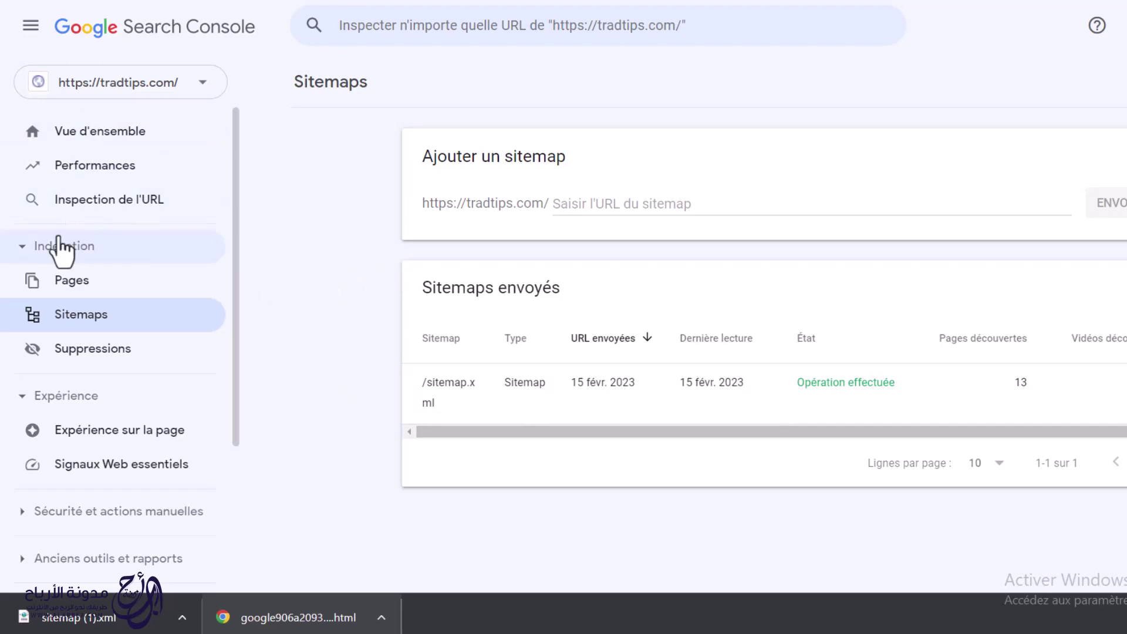
{"action": "left_click", "coordinate": [70, 281]}
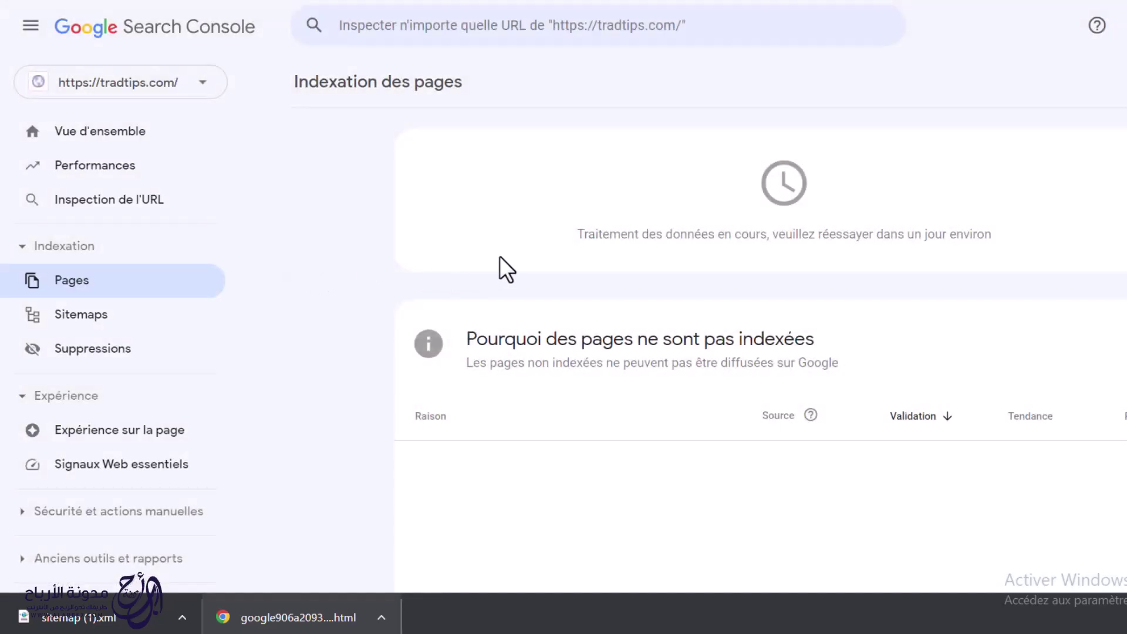
Step: Return from the Page indexing report to the tradtips.com Vue d'ensemble
{"action": "left_click", "coordinate": [85, 134]}
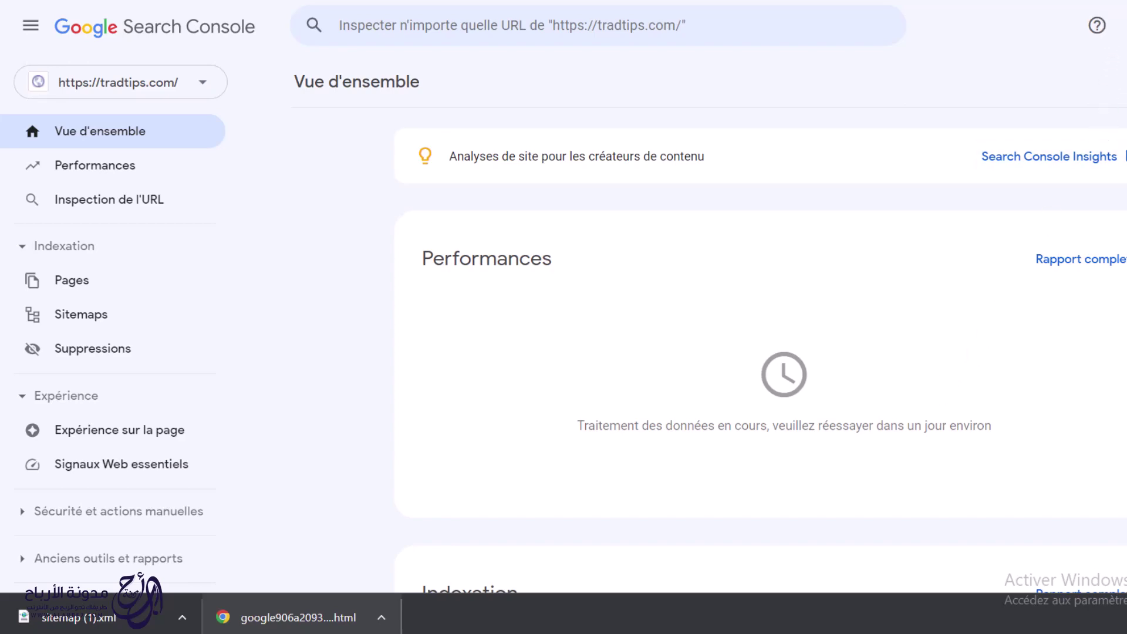
Step: Search 'bing webmaster tools' in a private window and open the Bing Webmaster Tools site
{"action": "key", "text": "ctrl+shift+n"}
{"action": "type", "text": "bi"}
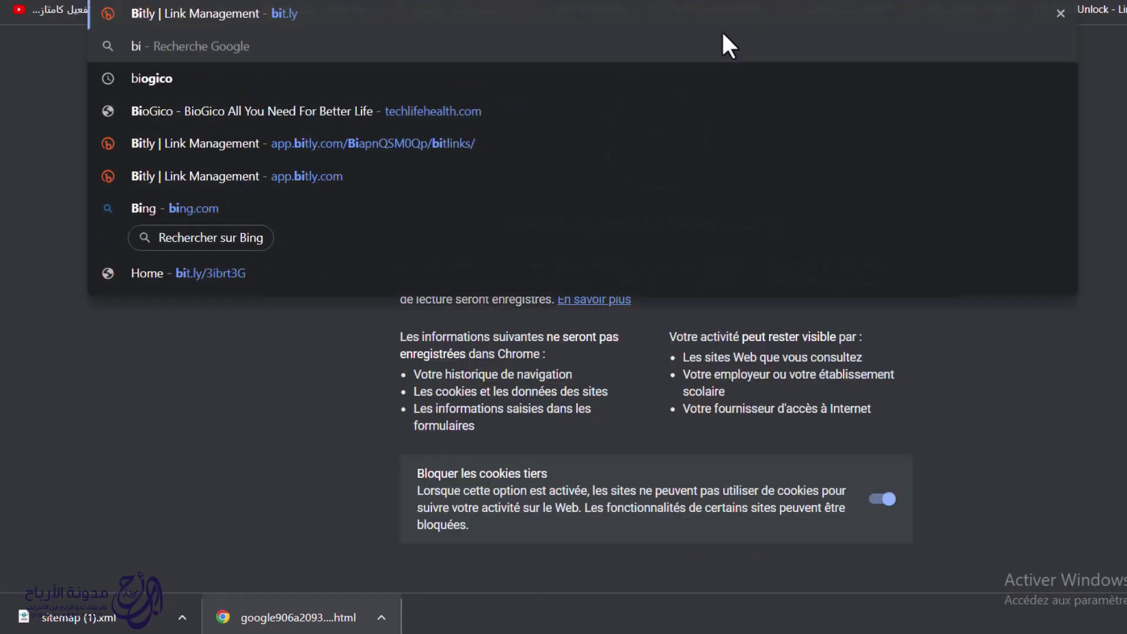
{"action": "type", "text": "ng web"}
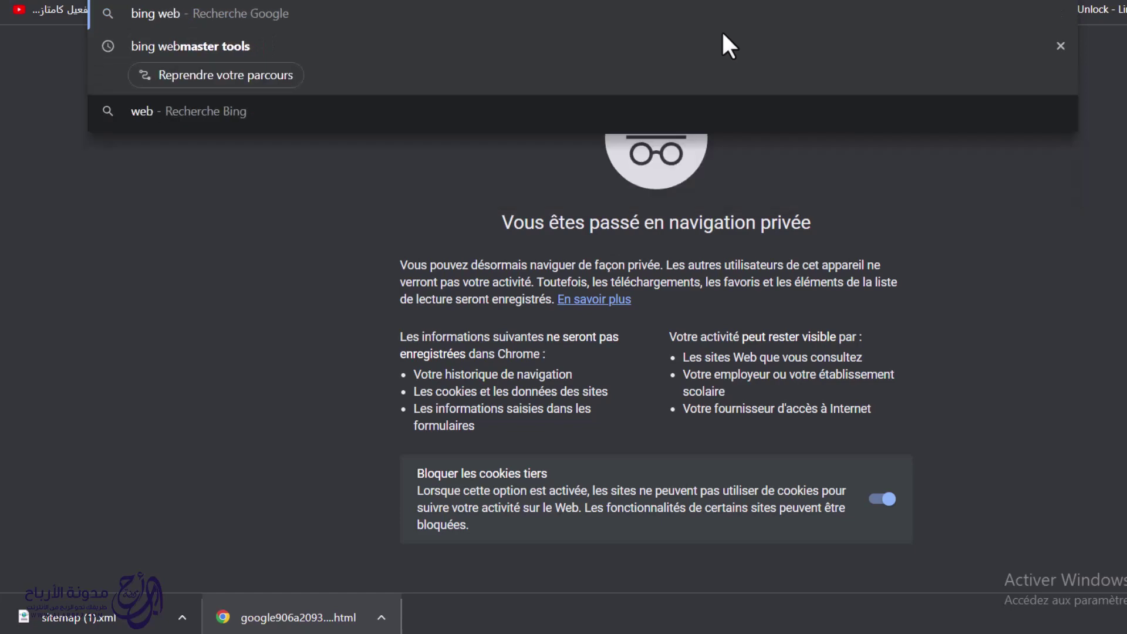
{"action": "type", "text": "master tools"}
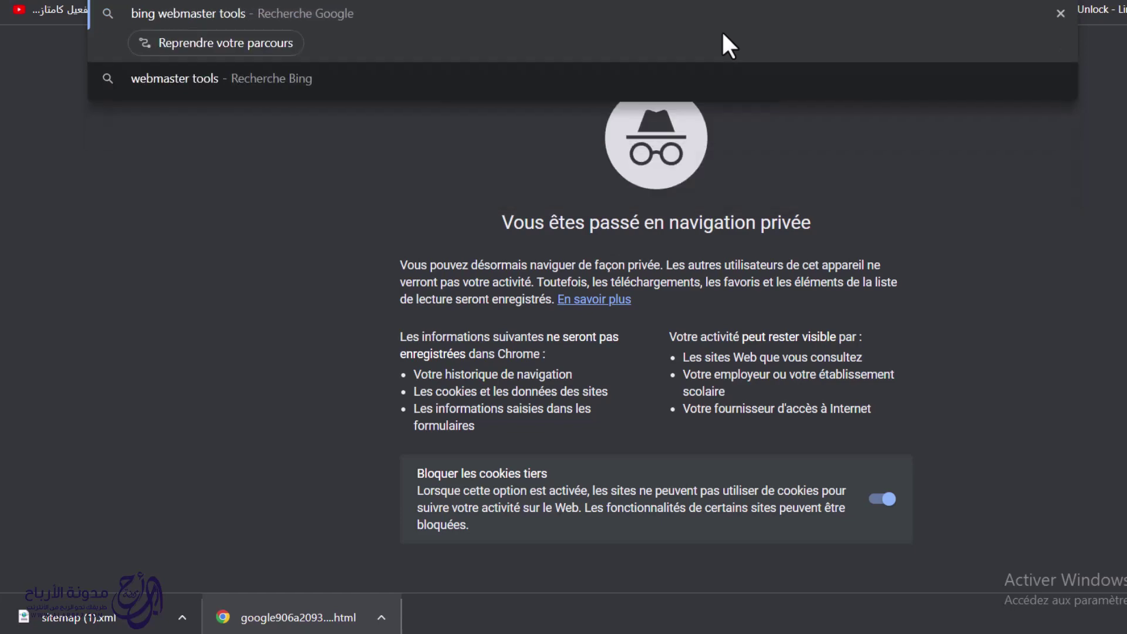
{"action": "key", "text": "Return"}
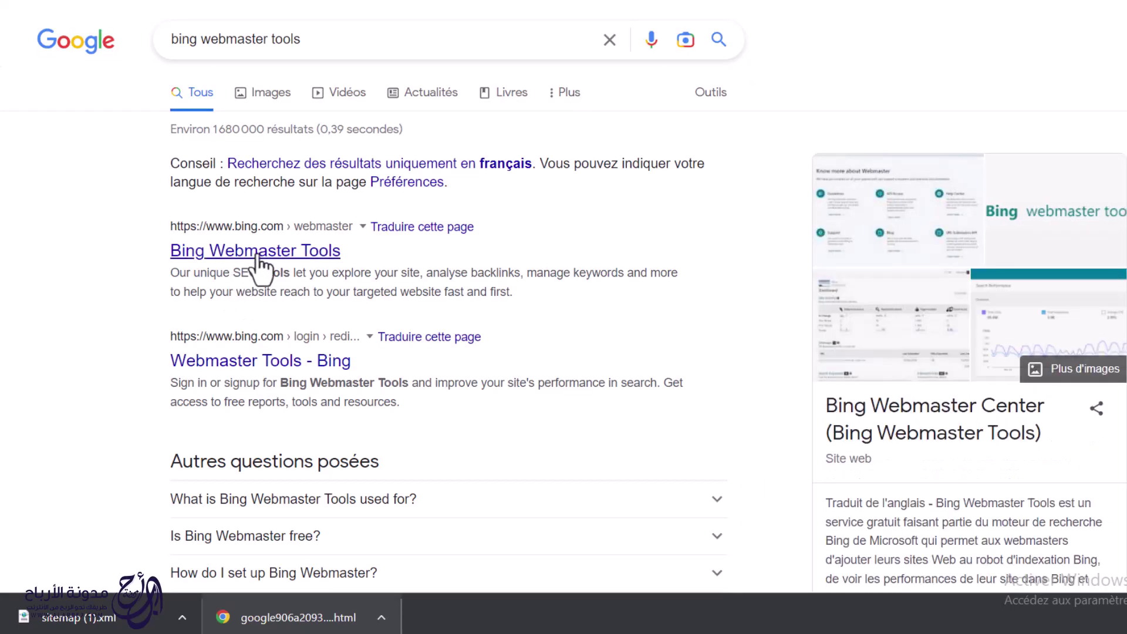
{"action": "left_click", "coordinate": [257, 252]}
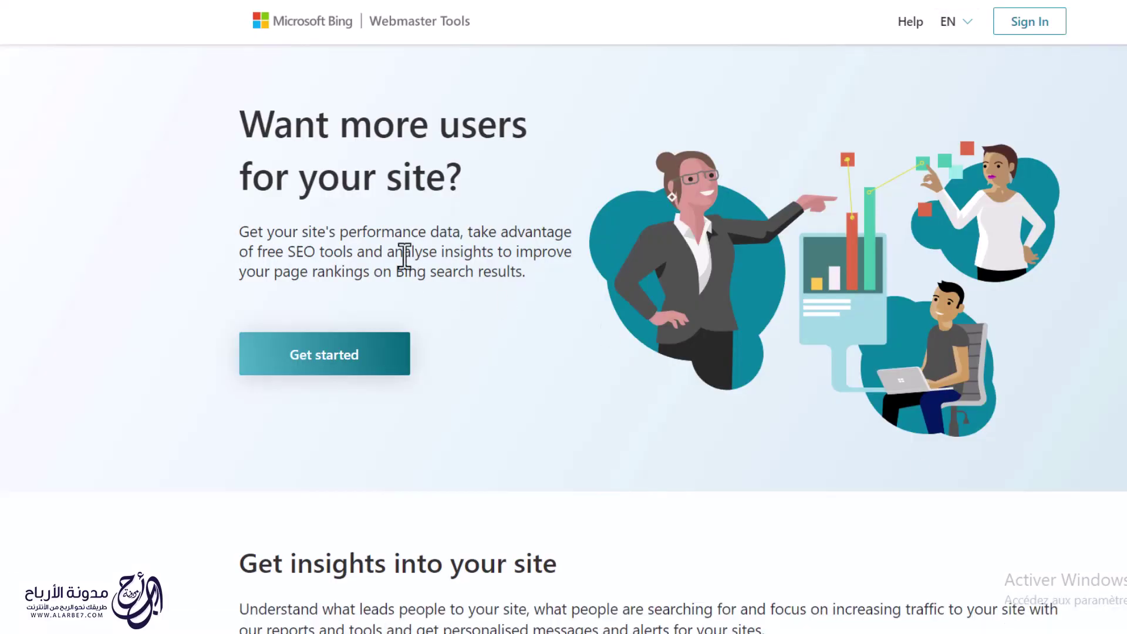
{"action": "left_click", "coordinate": [372, 354]}
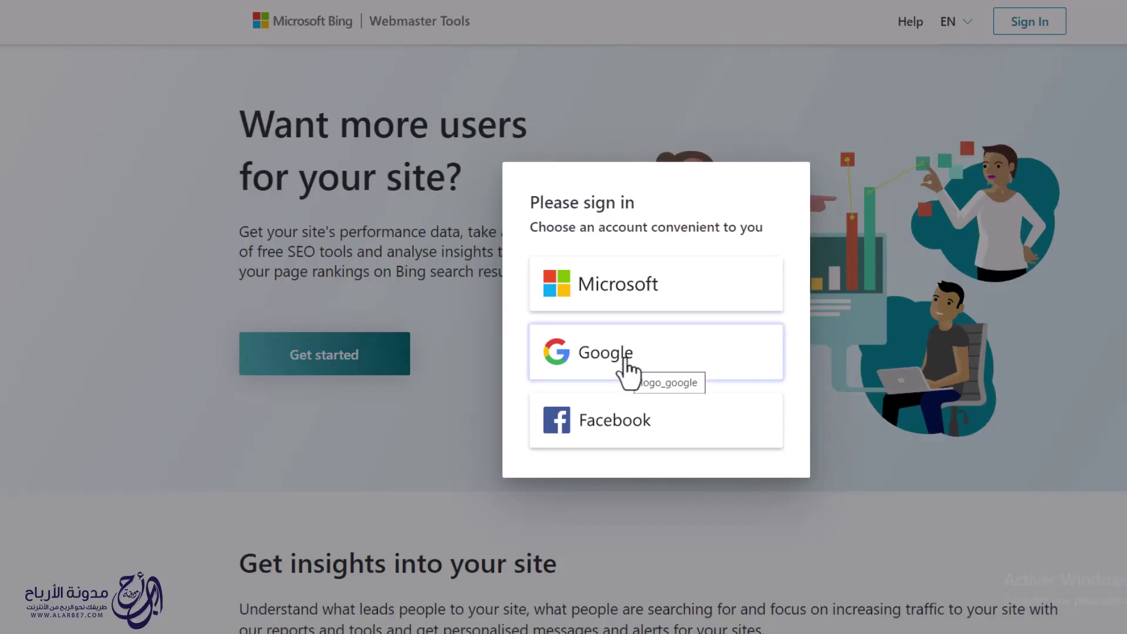
{"action": "left_click", "coordinate": [627, 375]}
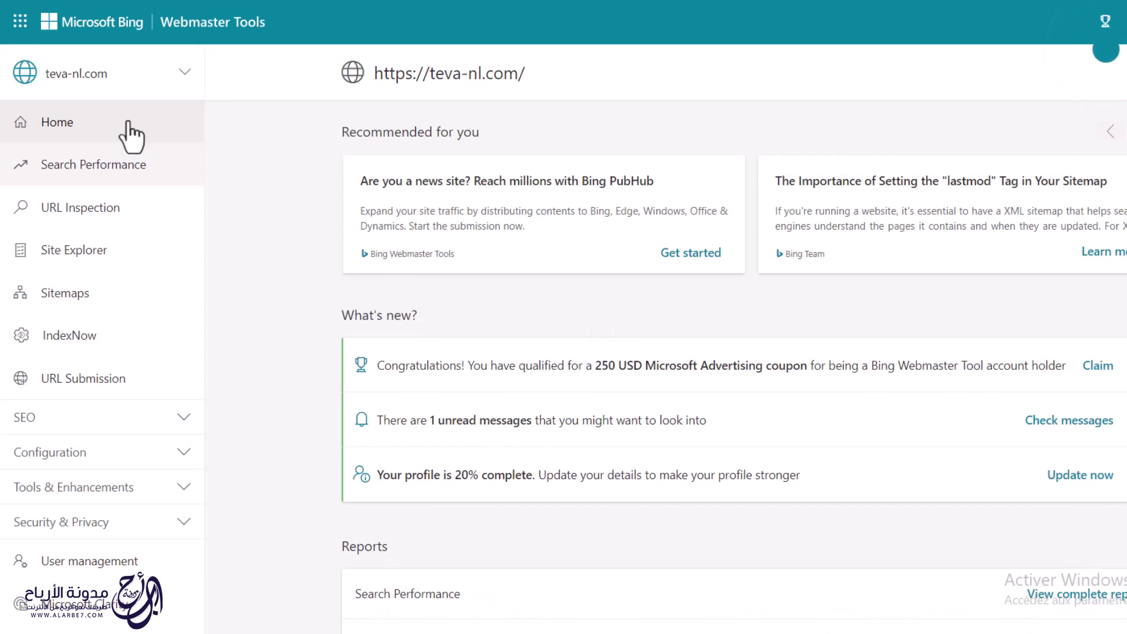
{"action": "left_click", "coordinate": [105, 71]}
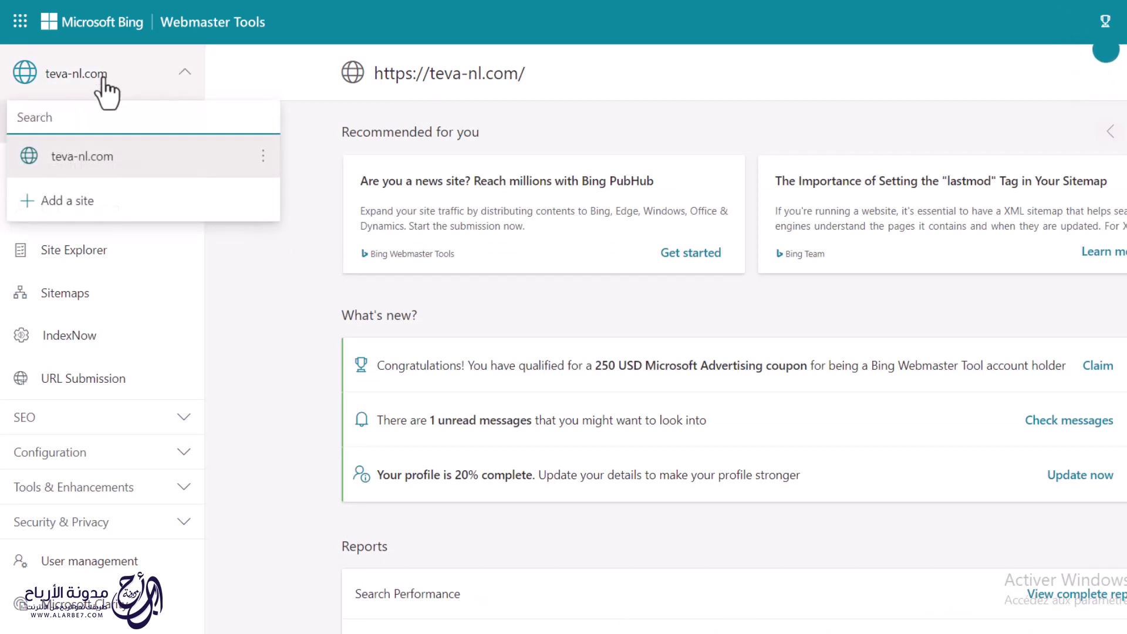
{"action": "left_click", "coordinate": [89, 200]}
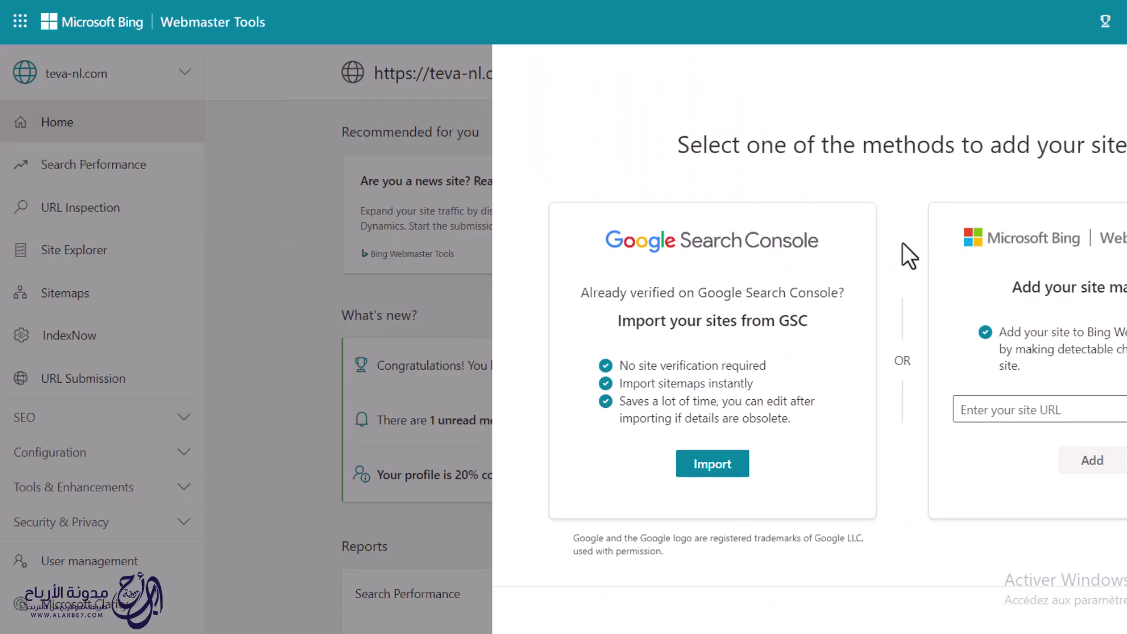
{"action": "left_click", "coordinate": [1019, 409]}
{"action": "type", "text": "https://tradtips.com/"}
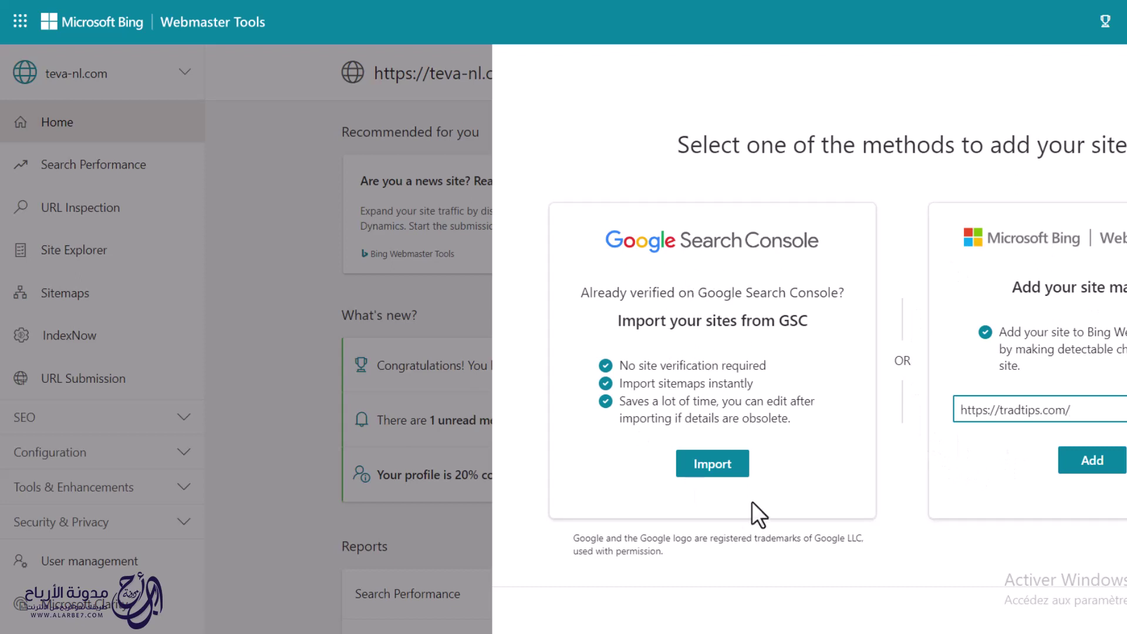
{"action": "left_click", "coordinate": [692, 467]}
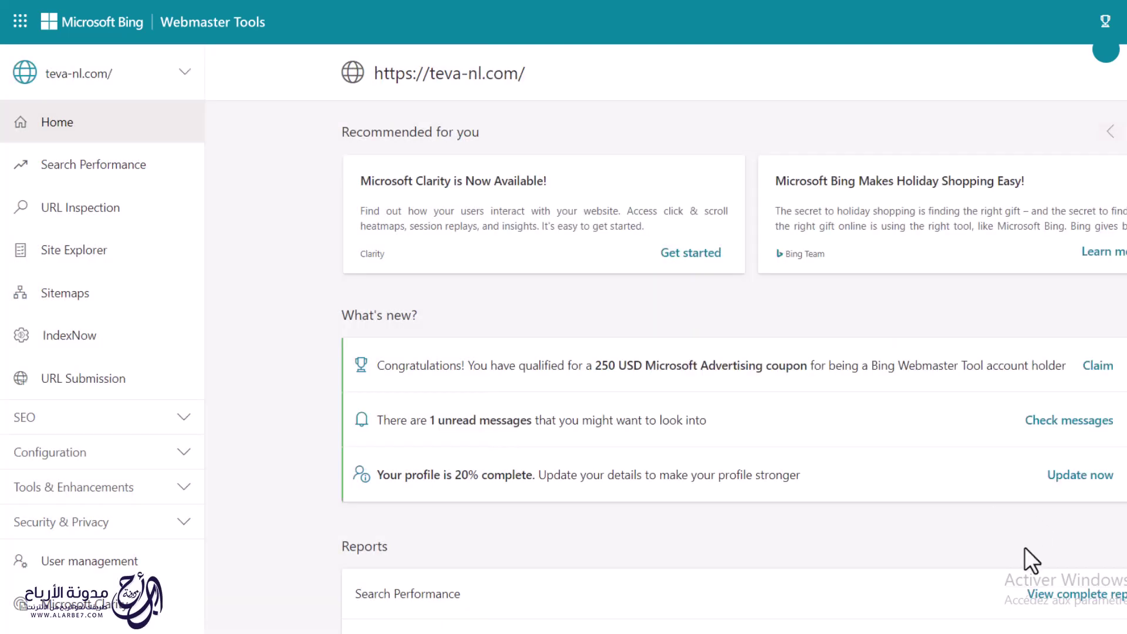
Step: Open the Bing Sitemaps report, then switch the site selector to tradtips.com
{"action": "left_click", "coordinate": [74, 293]}
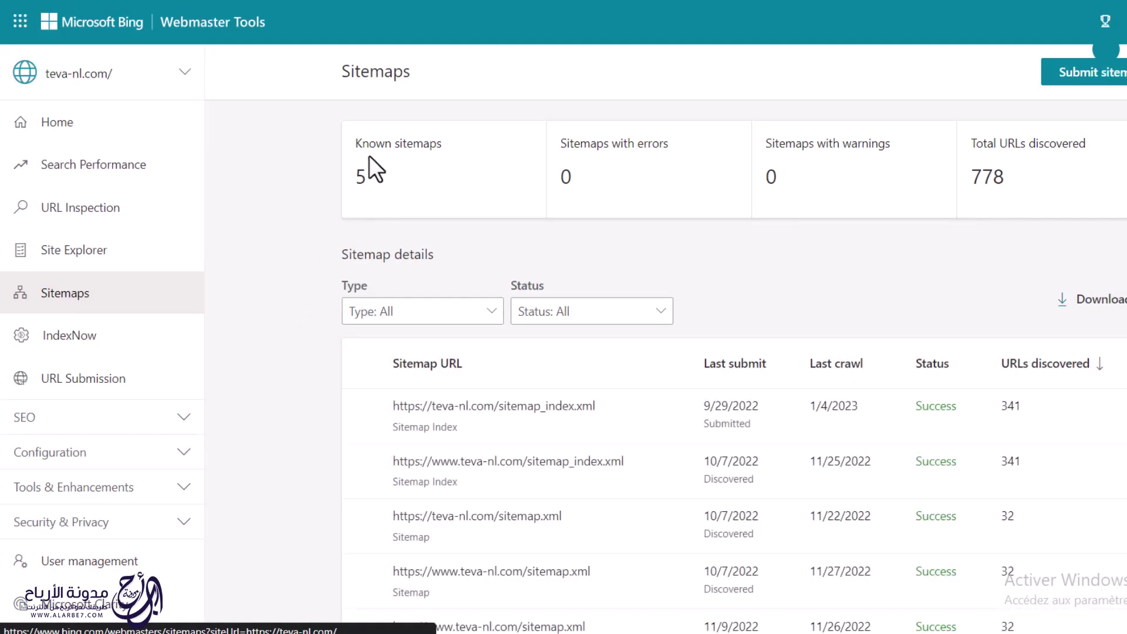
{"action": "double_click", "coordinate": [361, 178]}
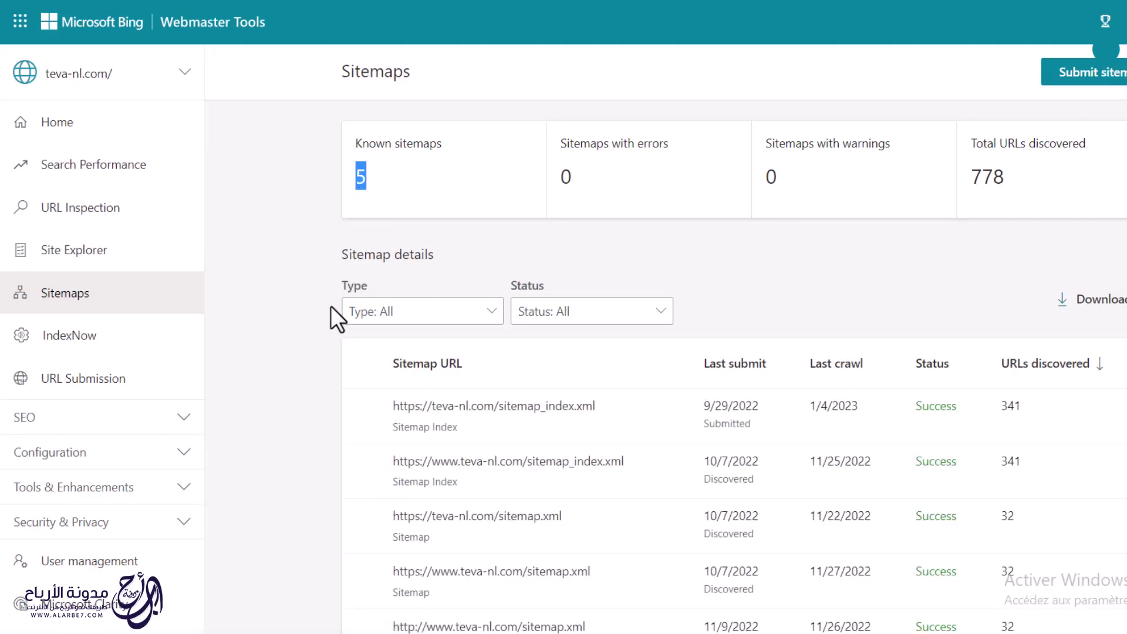
{"action": "scroll", "coordinate": [528, 282], "scroll_direction": "down", "scroll_amount": 3}
{"action": "scroll", "coordinate": [297, 282], "scroll_direction": "up", "scroll_amount": 3}
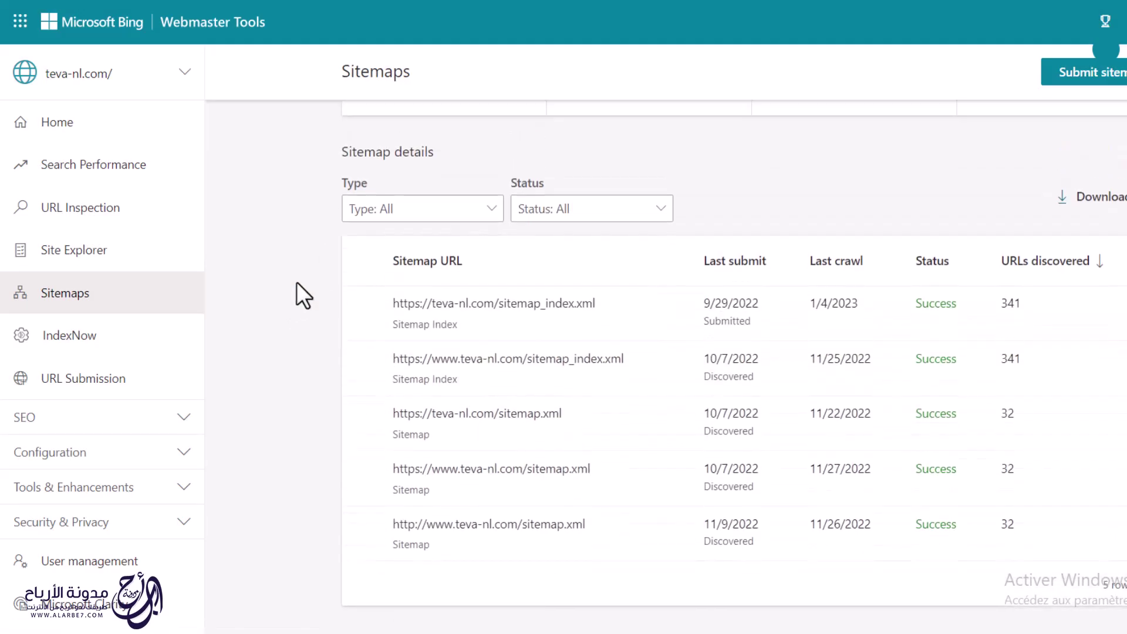
{"action": "left_click", "coordinate": [136, 75]}
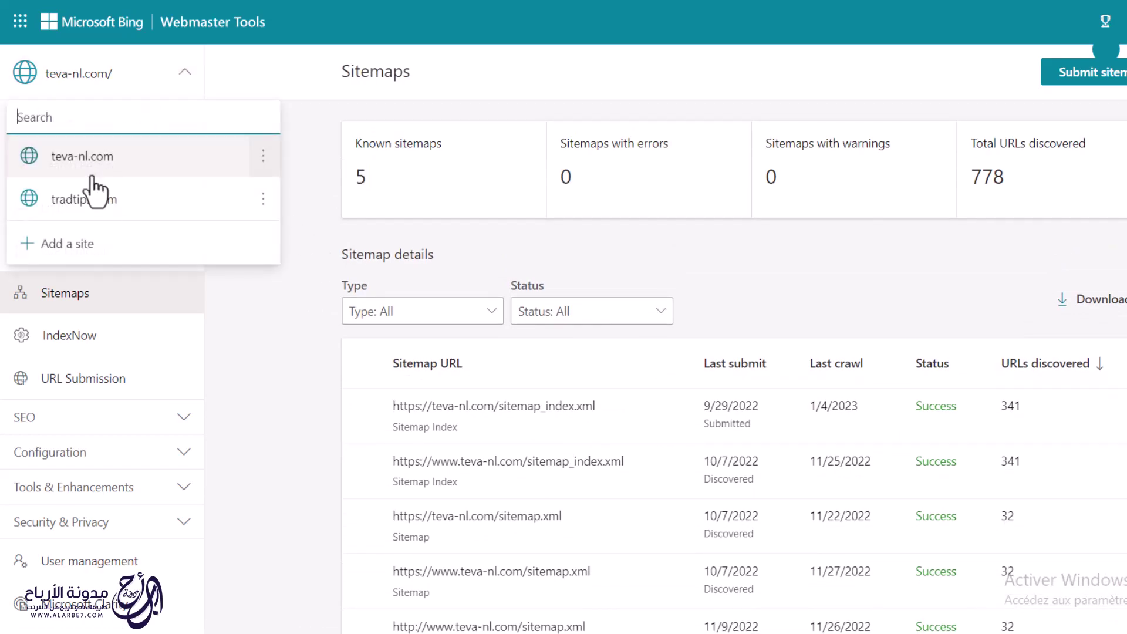
{"action": "left_click", "coordinate": [82, 199]}
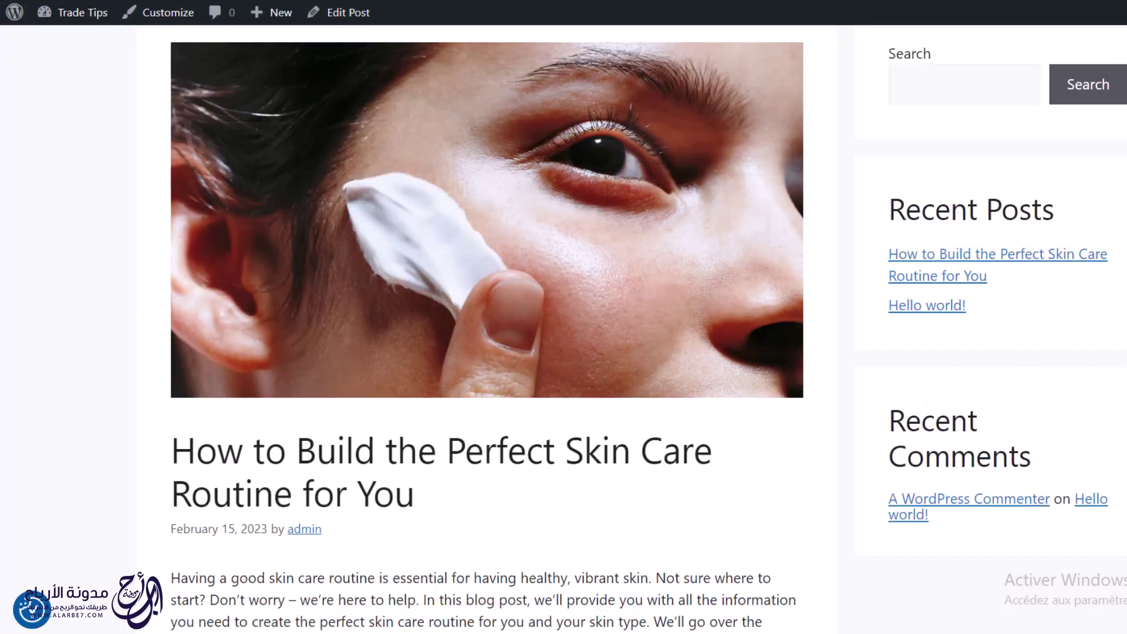
Step: Inspect the skin care post's copied URL in Search Console and request its indexing
{"action": "right_click", "coordinate": [156, 2]}
{"action": "left_click", "coordinate": [245, 78]}
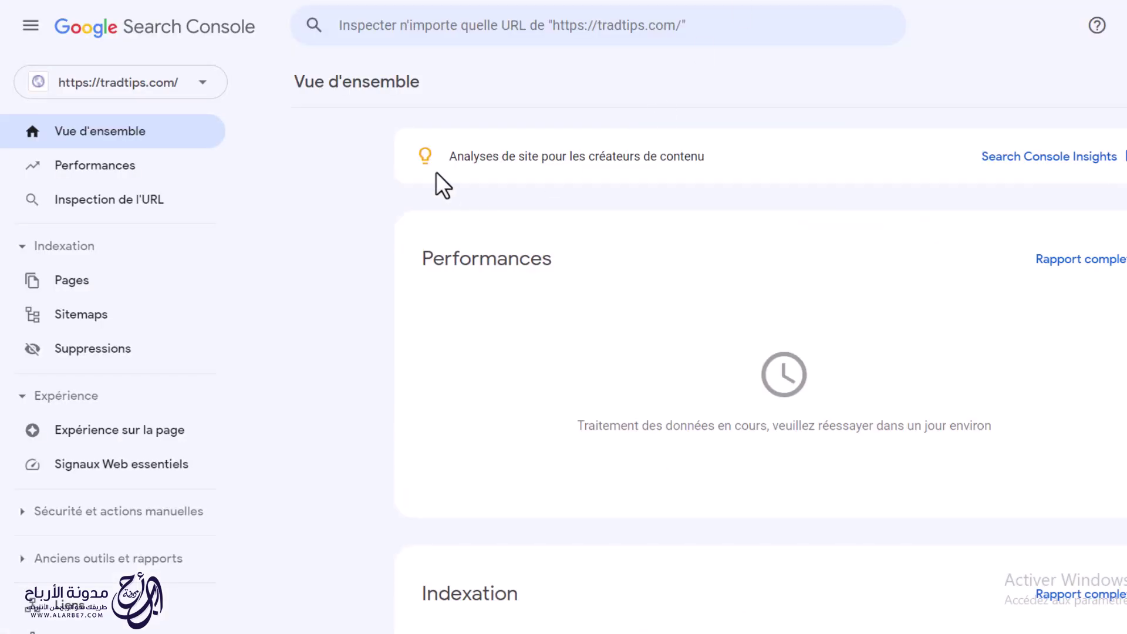
{"action": "left_click", "coordinate": [441, 27]}
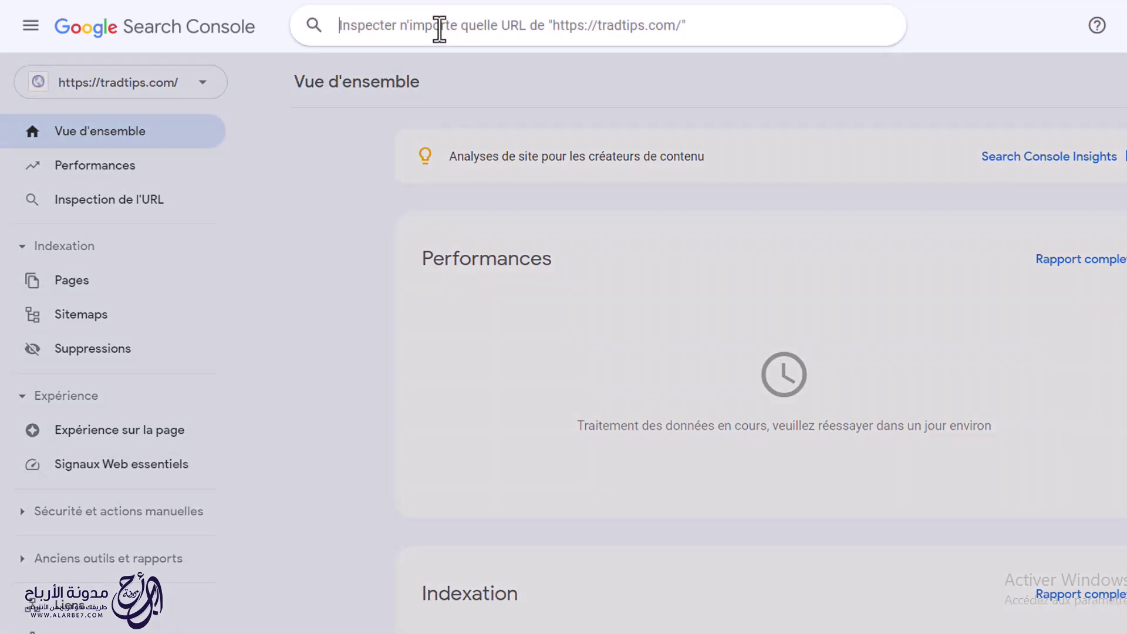
{"action": "right_click", "coordinate": [439, 27]}
{"action": "left_click", "coordinate": [500, 163]}
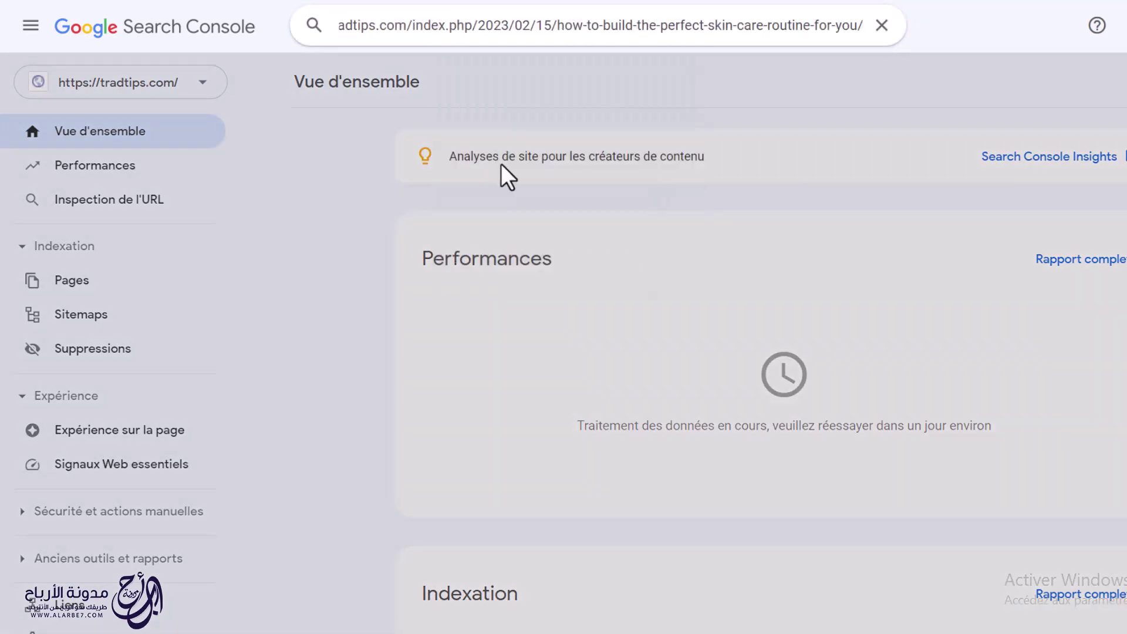
{"action": "key", "text": "Return"}
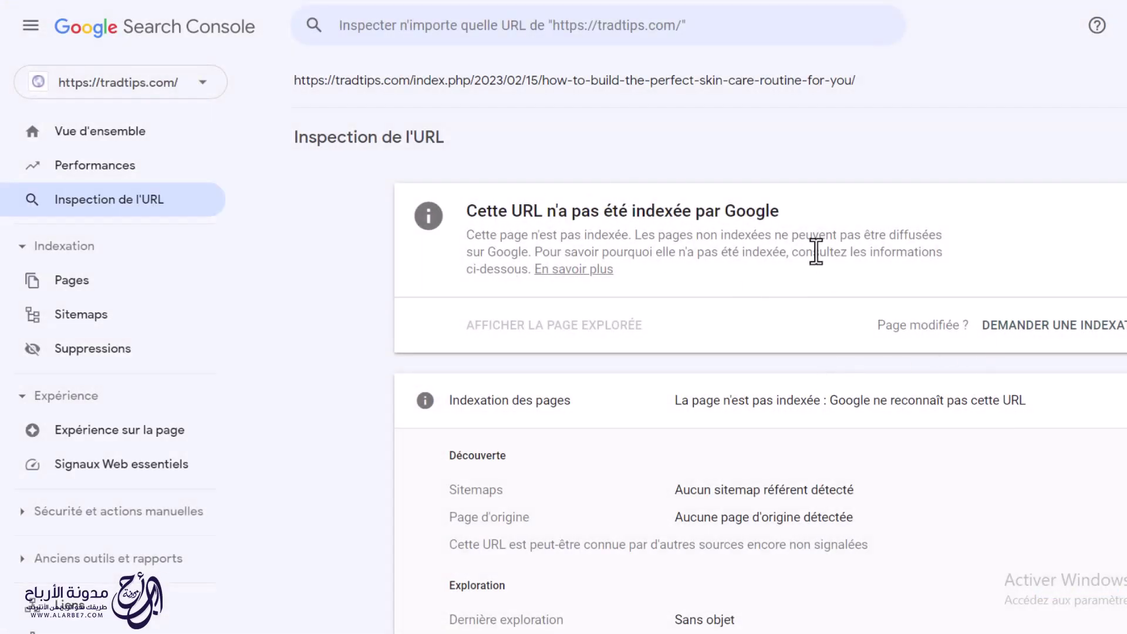
{"action": "left_click", "coordinate": [1034, 326]}
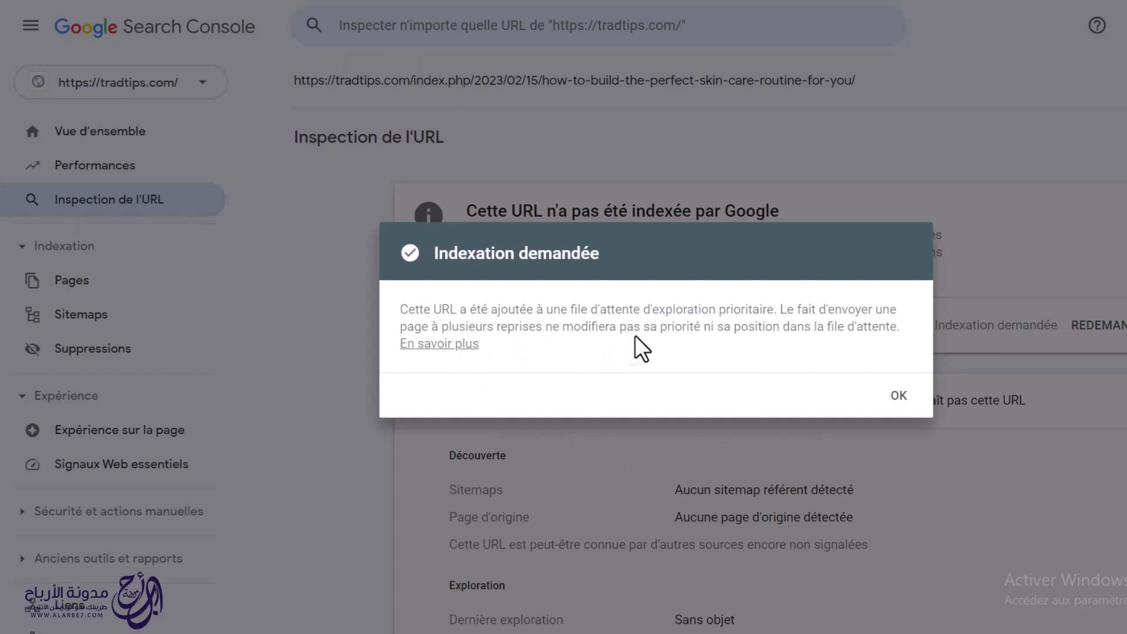
{"action": "left_click", "coordinate": [895, 397]}
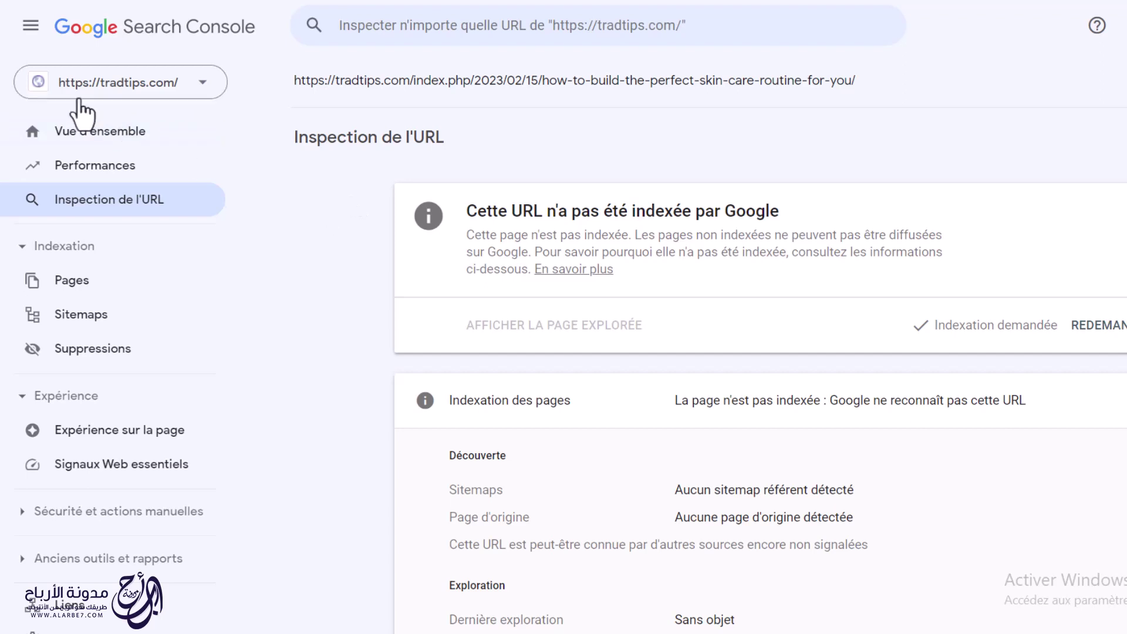
Step: Return to the tradtips.com property's Vue d'ensemble page from the sidebar
{"action": "left_click", "coordinate": [82, 132]}
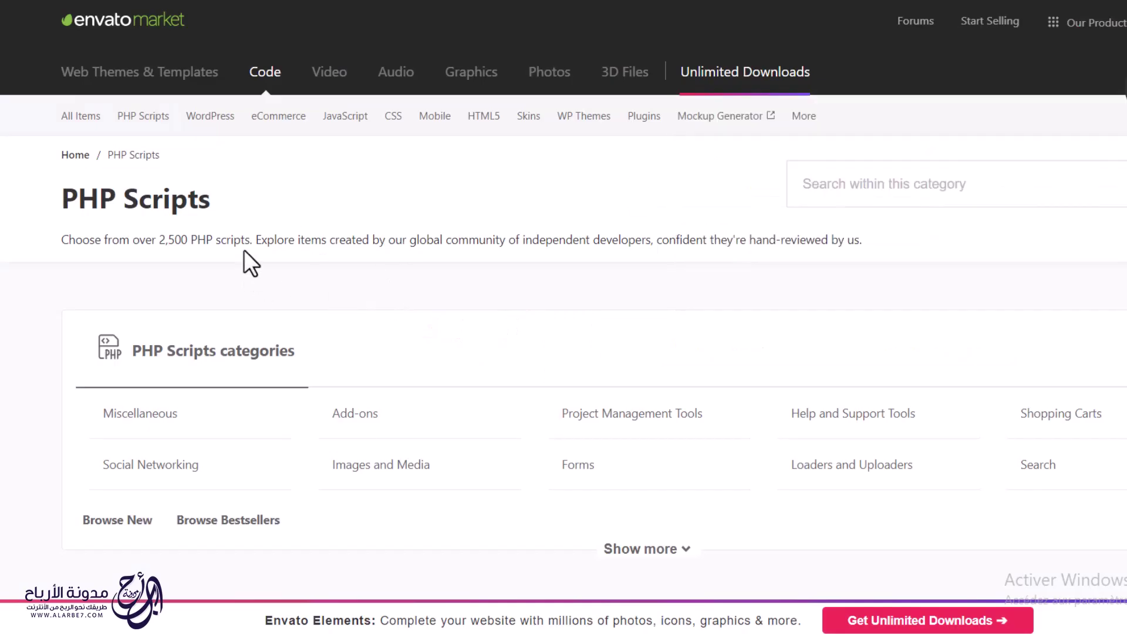
Step: Browse the PHP Scripts category and search it for 'seo'
{"action": "scroll", "coordinate": [30, 303], "scroll_direction": "down", "scroll_amount": 7}
{"action": "scroll", "coordinate": [31, 303], "scroll_direction": "down", "scroll_amount": 5}
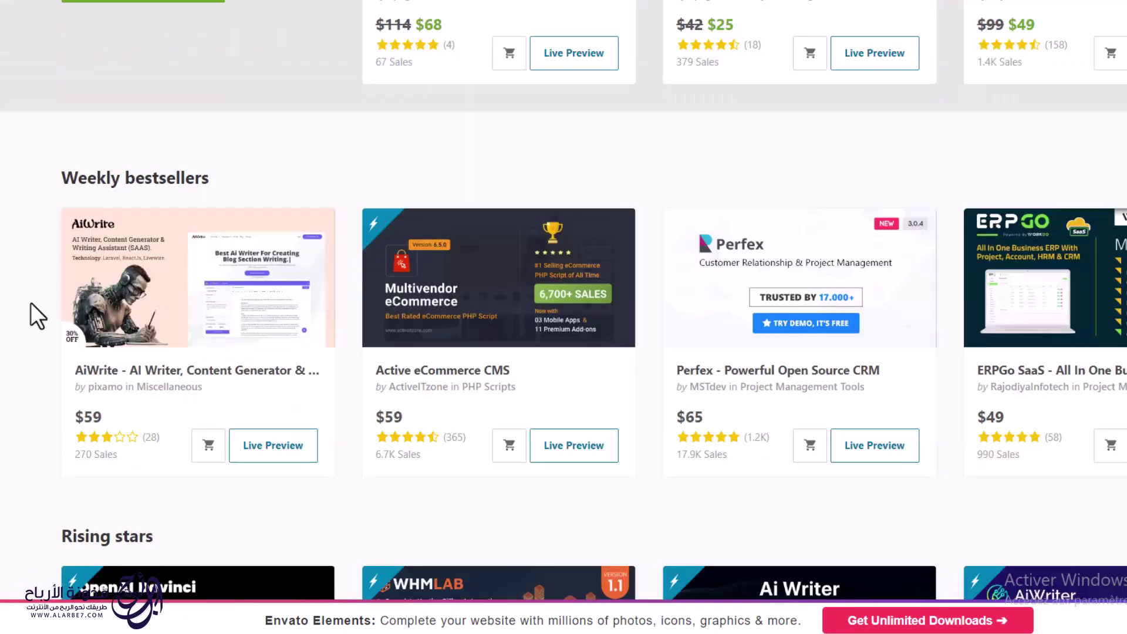
{"action": "scroll", "coordinate": [31, 302], "scroll_direction": "down", "scroll_amount": 4}
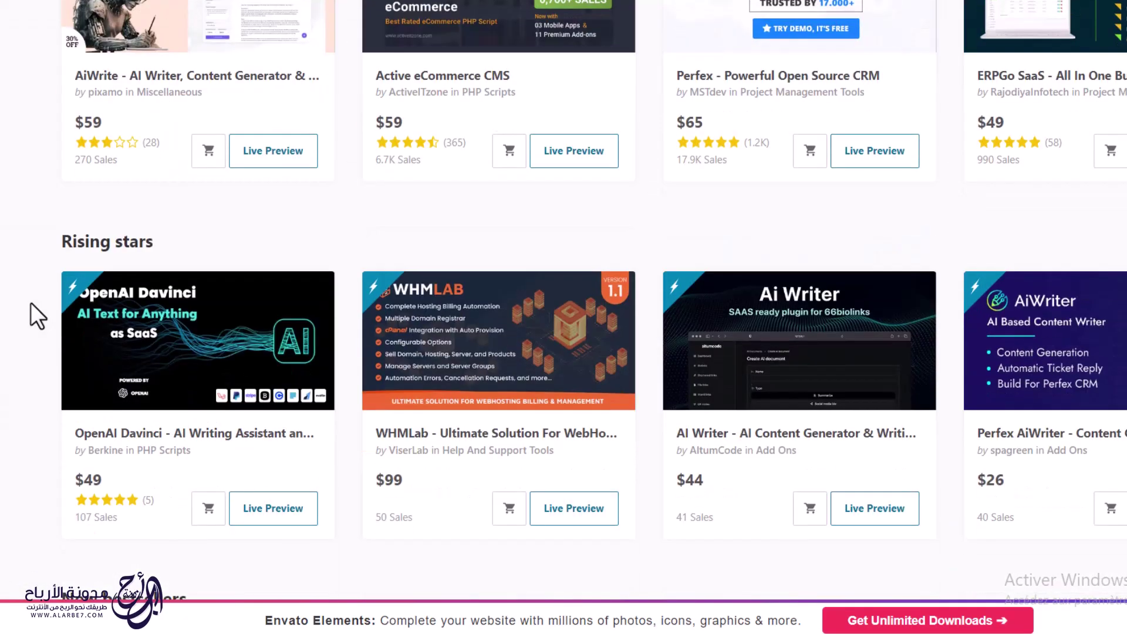
{"action": "scroll", "coordinate": [30, 302], "scroll_direction": "down", "scroll_amount": 3}
{"action": "scroll", "coordinate": [31, 301], "scroll_direction": "down", "scroll_amount": 2}
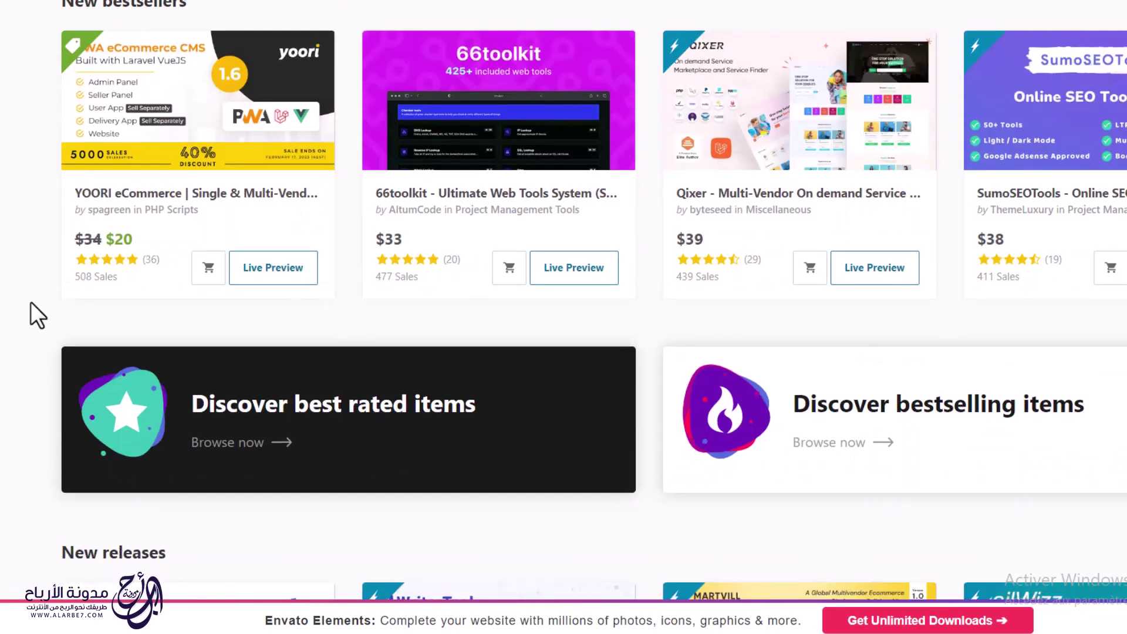
{"action": "scroll", "coordinate": [30, 301], "scroll_direction": "down", "scroll_amount": 10}
{"action": "scroll", "coordinate": [33, 301], "scroll_direction": "up", "scroll_amount": 20}
{"action": "scroll", "coordinate": [34, 300], "scroll_direction": "up", "scroll_amount": 2}
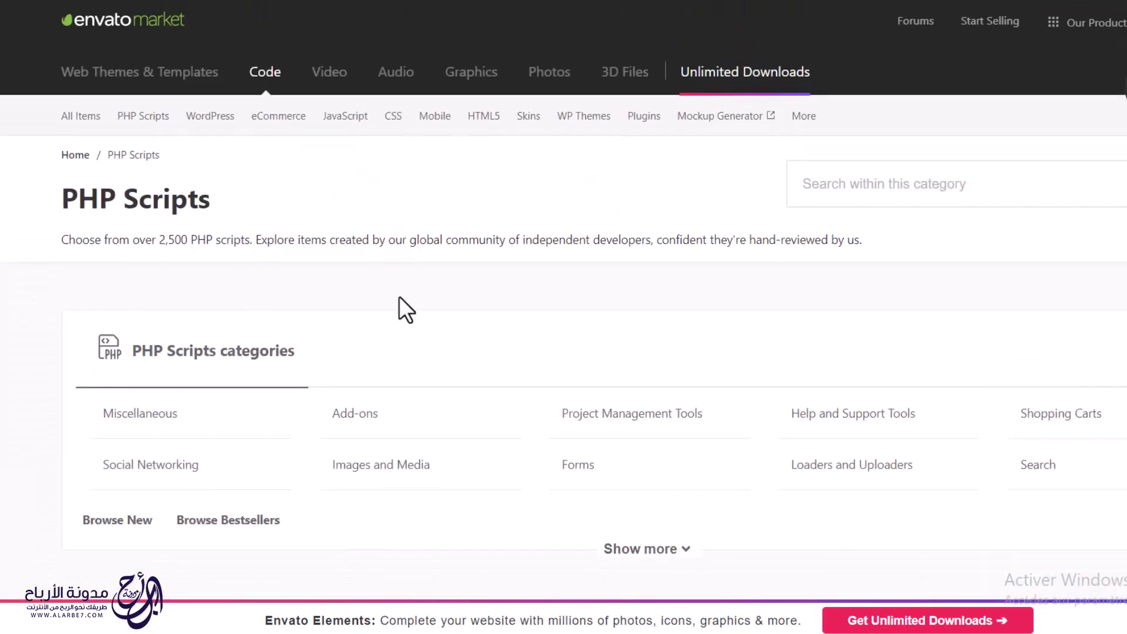
{"action": "left_click", "coordinate": [867, 174]}
{"action": "type", "text": "seo"}
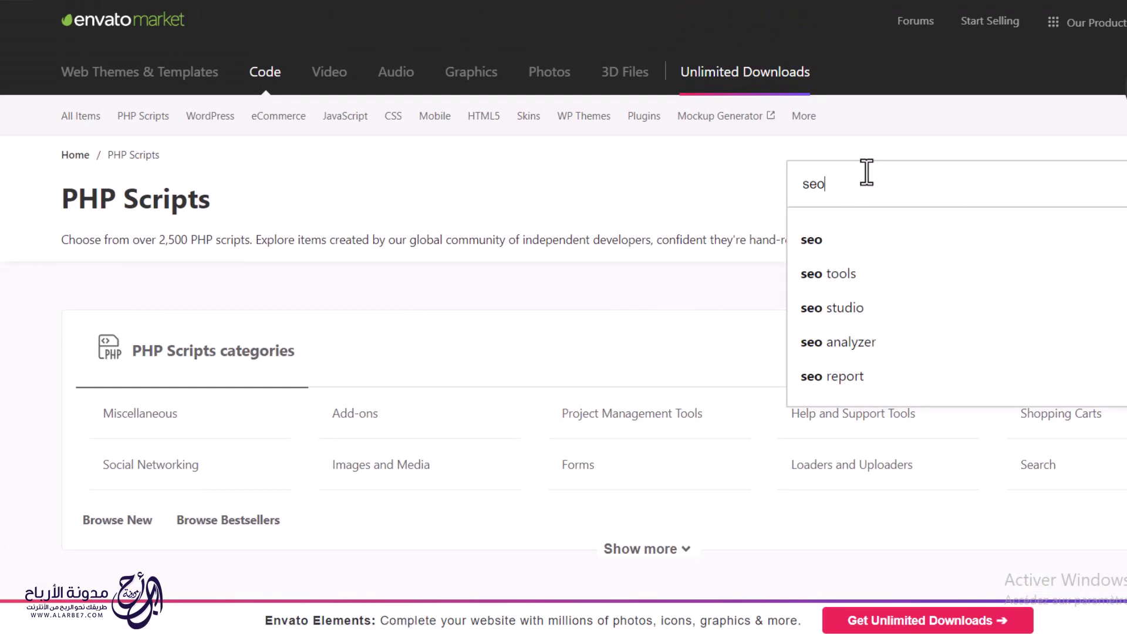
{"action": "key", "text": "Return"}
Step: Look through the results and open the AI Writer - AI Content Generator product page
{"action": "scroll", "coordinate": [825, 222], "scroll_direction": "down", "scroll_amount": 4}
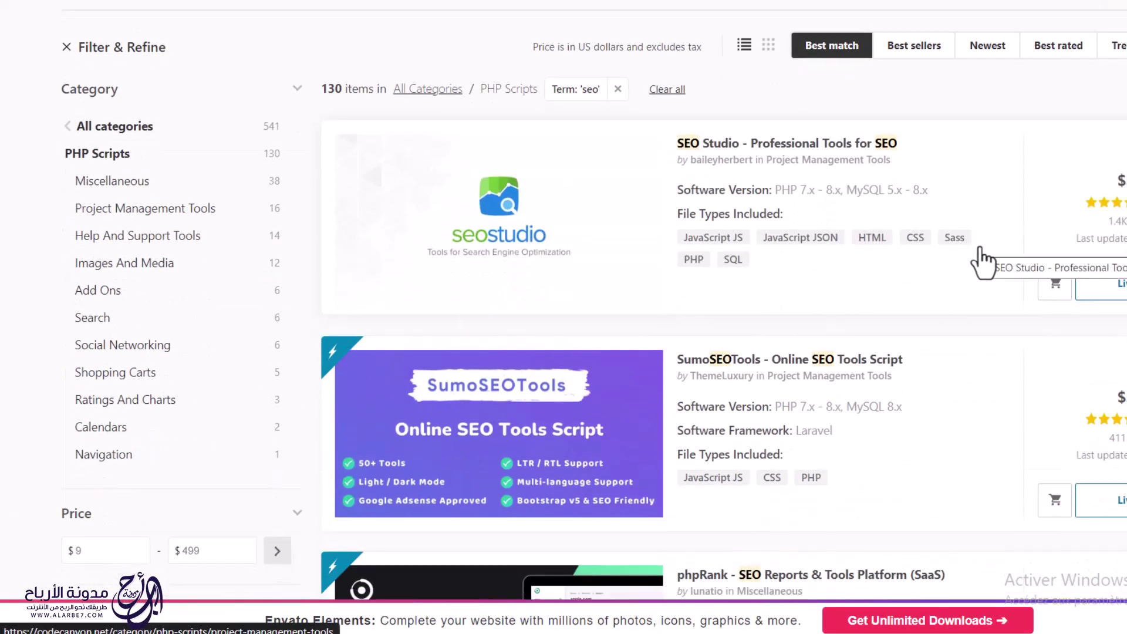
{"action": "scroll", "coordinate": [868, 272], "scroll_direction": "down", "scroll_amount": 4}
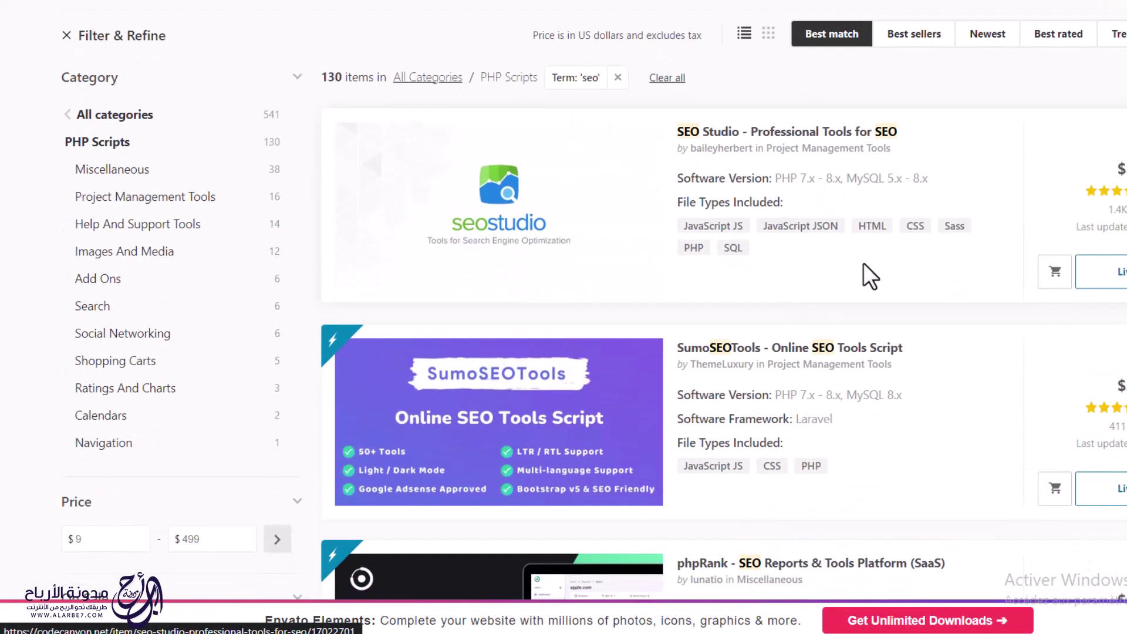
{"action": "scroll", "coordinate": [1014, 294], "scroll_direction": "up", "scroll_amount": 8}
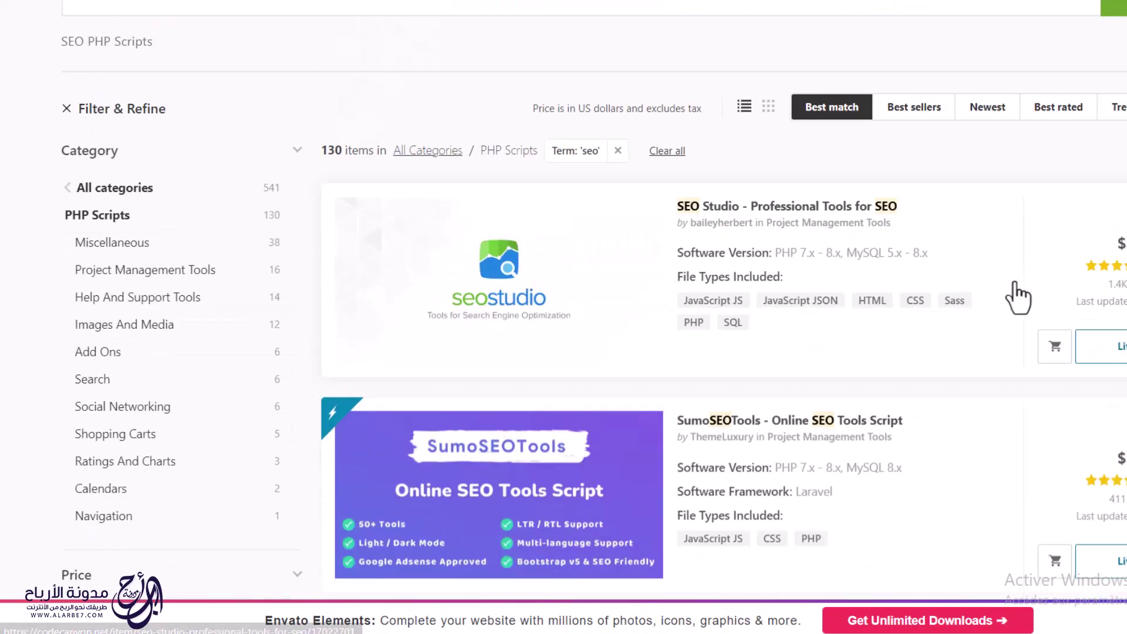
{"action": "scroll", "coordinate": [694, 251], "scroll_direction": "down", "scroll_amount": 9}
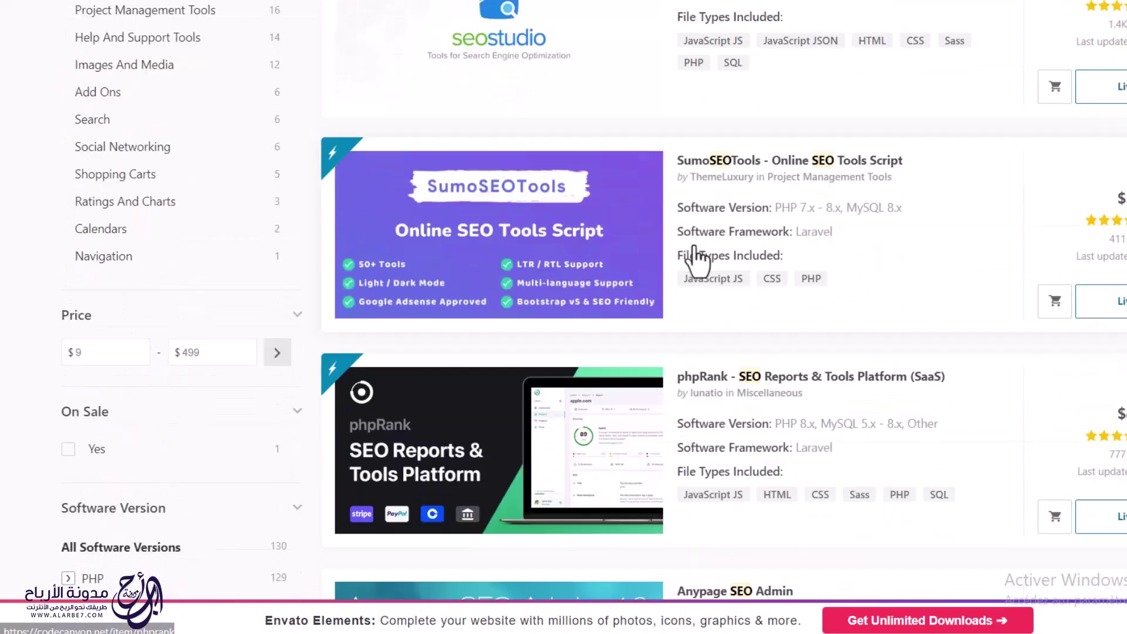
{"action": "scroll", "coordinate": [961, 294], "scroll_direction": "down", "scroll_amount": 10}
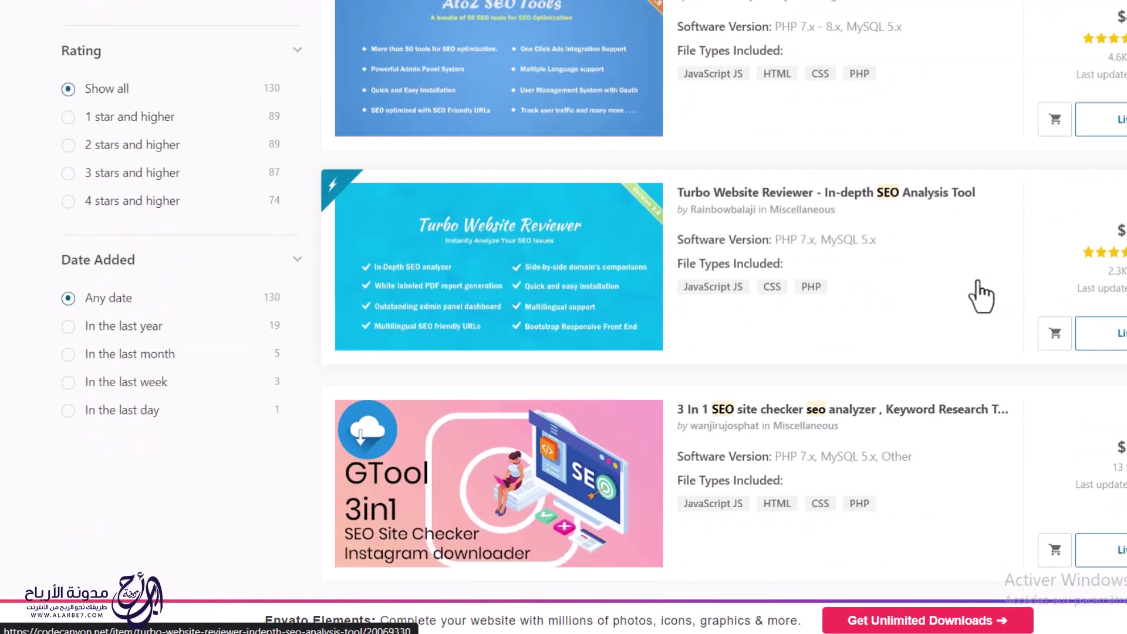
{"action": "scroll", "coordinate": [969, 305], "scroll_direction": "down", "scroll_amount": 4}
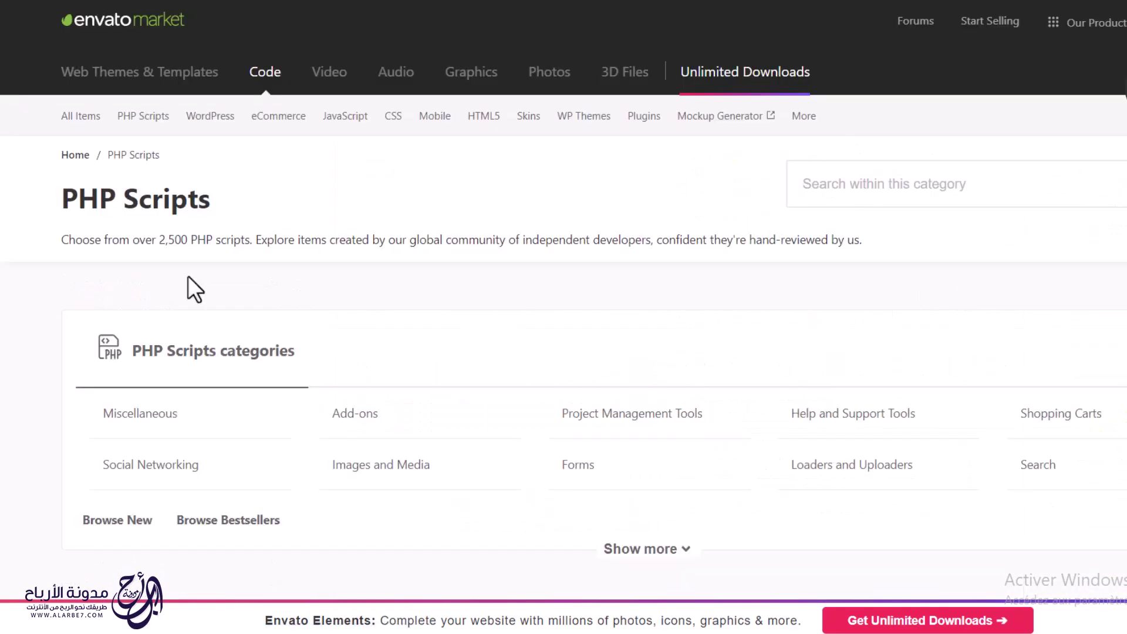
{"action": "scroll", "coordinate": [6, 235], "scroll_direction": "down", "scroll_amount": 4}
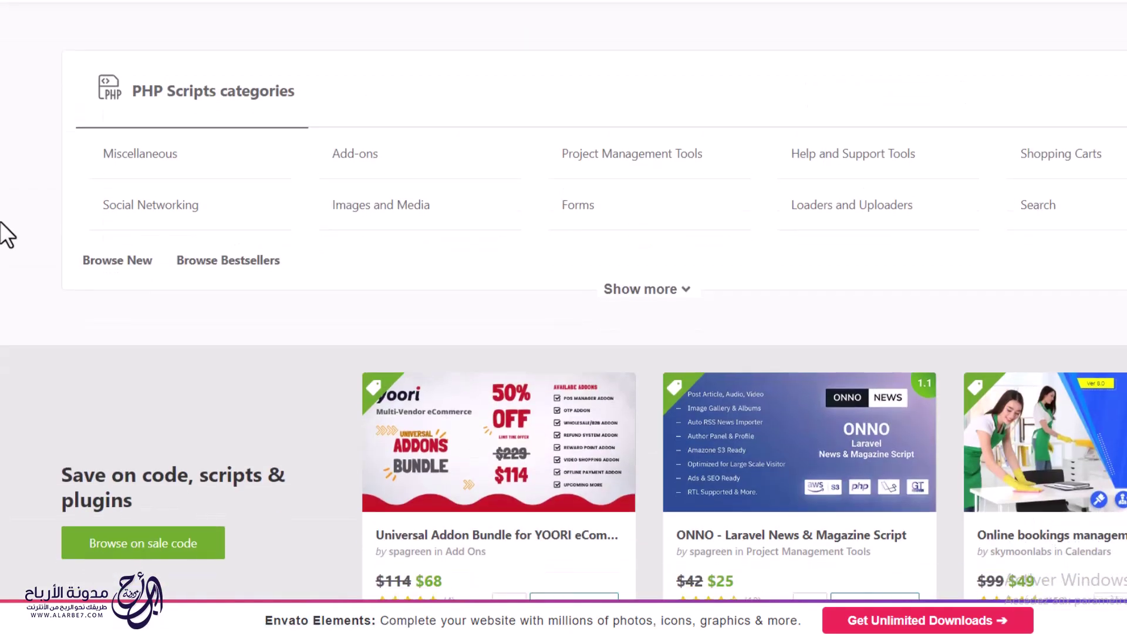
{"action": "scroll", "coordinate": [7, 235], "scroll_direction": "down", "scroll_amount": 8}
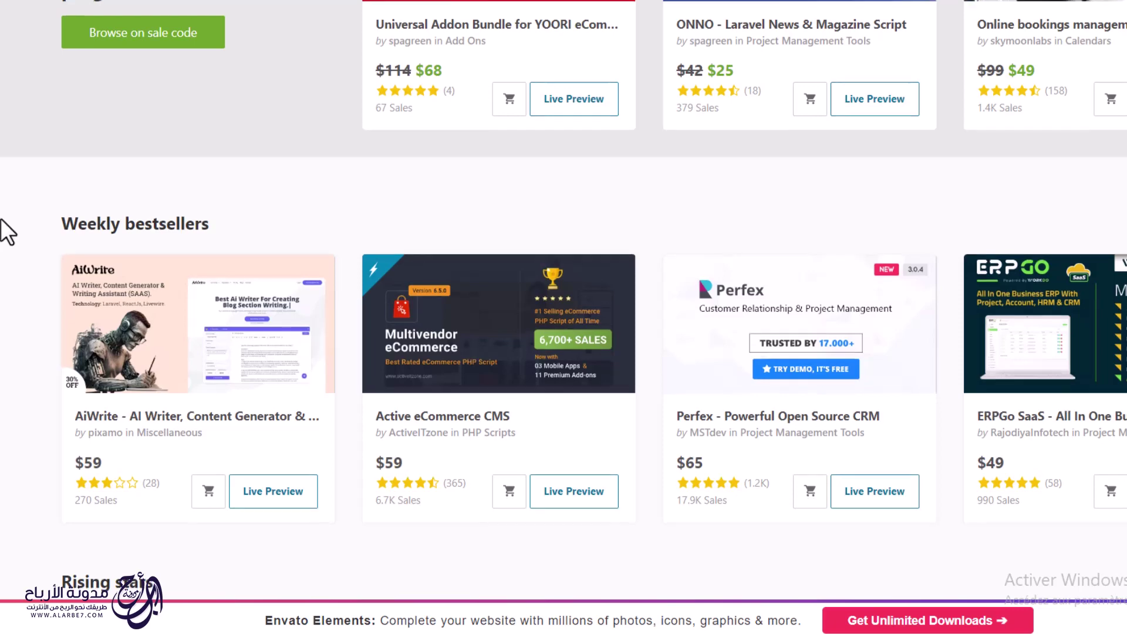
{"action": "scroll", "coordinate": [3, 223], "scroll_direction": "down", "scroll_amount": 8}
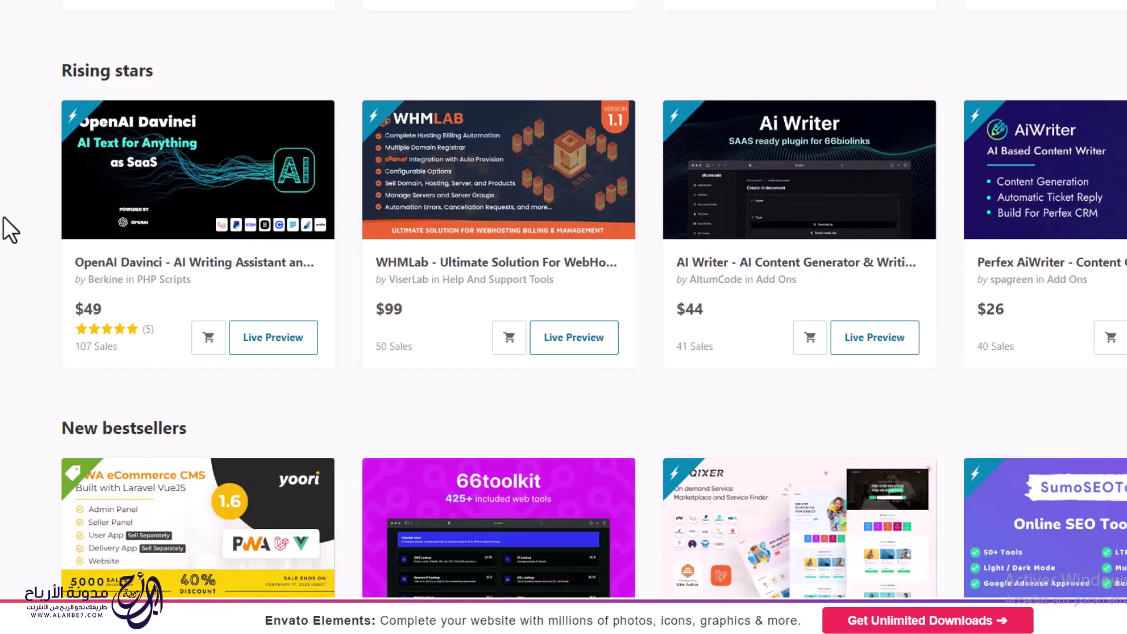
{"action": "left_click", "coordinate": [738, 181]}
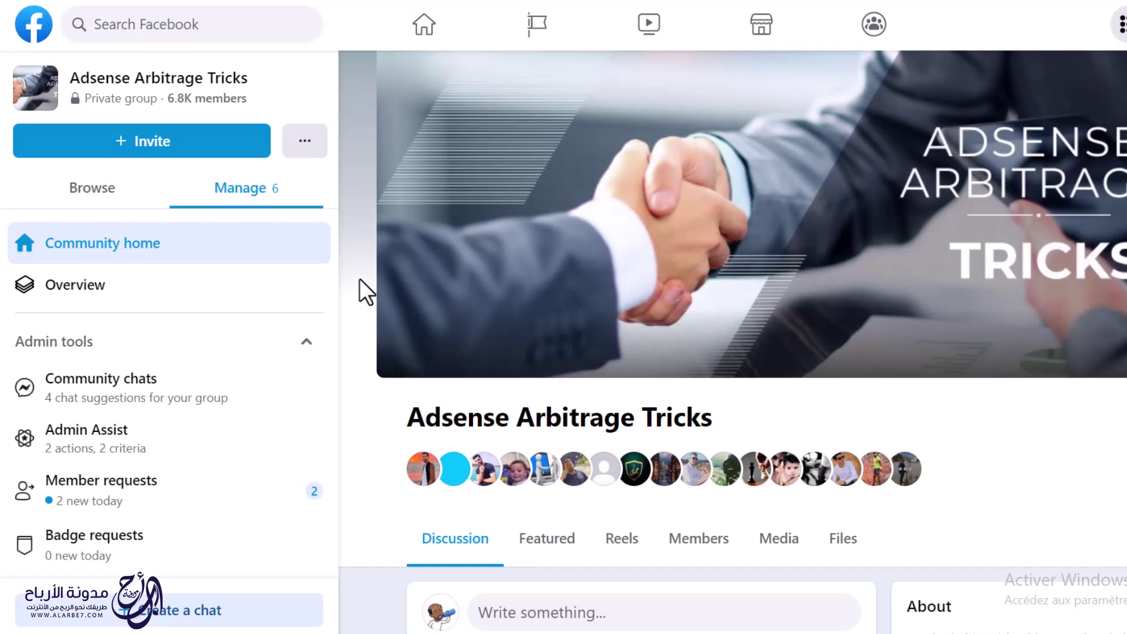
{"action": "scroll", "coordinate": [359, 278], "scroll_direction": "down", "scroll_amount": 15}
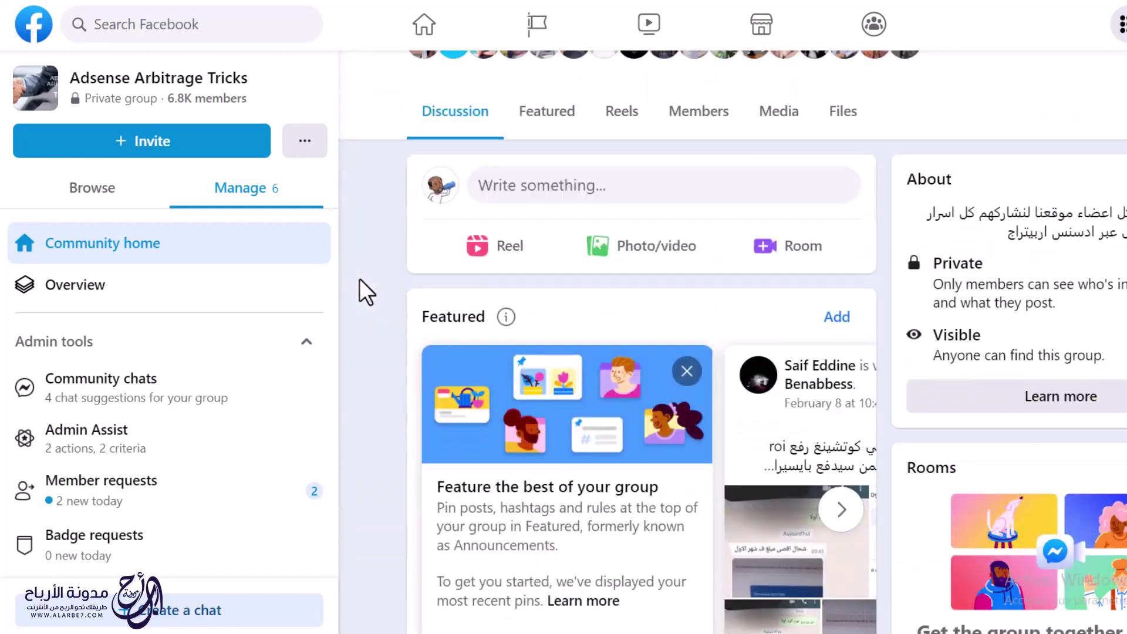
{"action": "scroll", "coordinate": [359, 280], "scroll_direction": "down", "scroll_amount": 12}
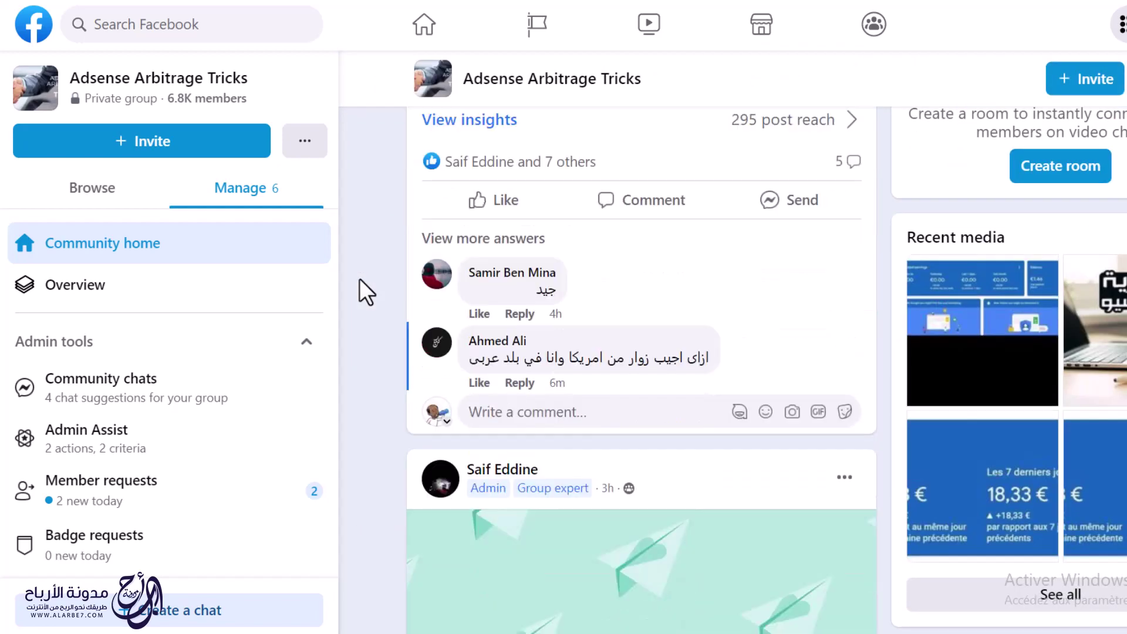
{"action": "scroll", "coordinate": [360, 279], "scroll_direction": "down", "scroll_amount": 7}
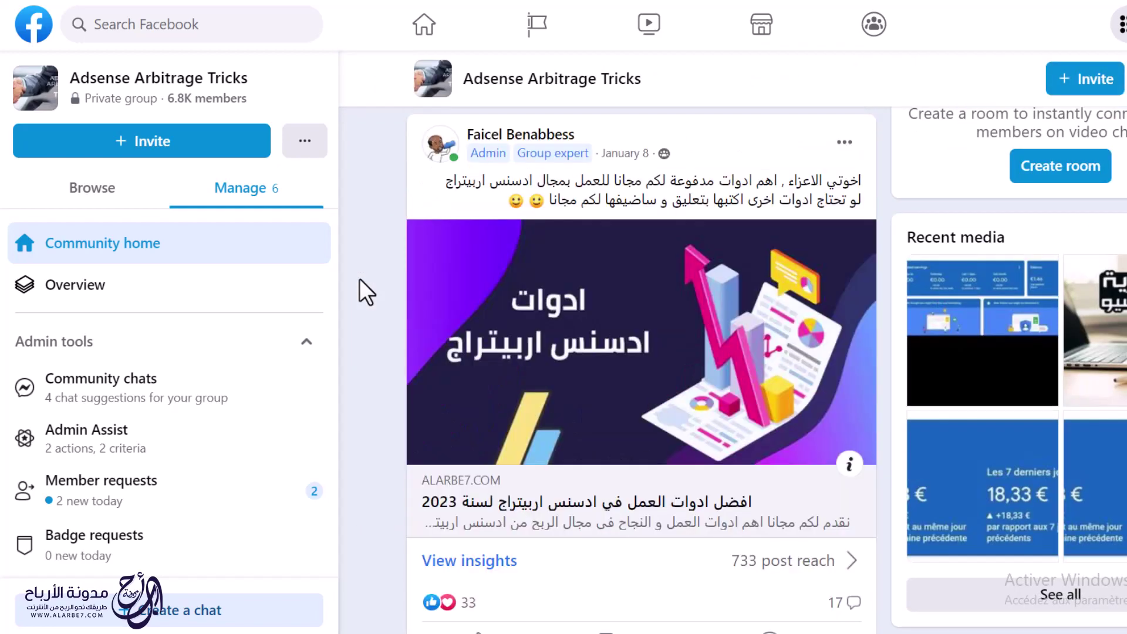